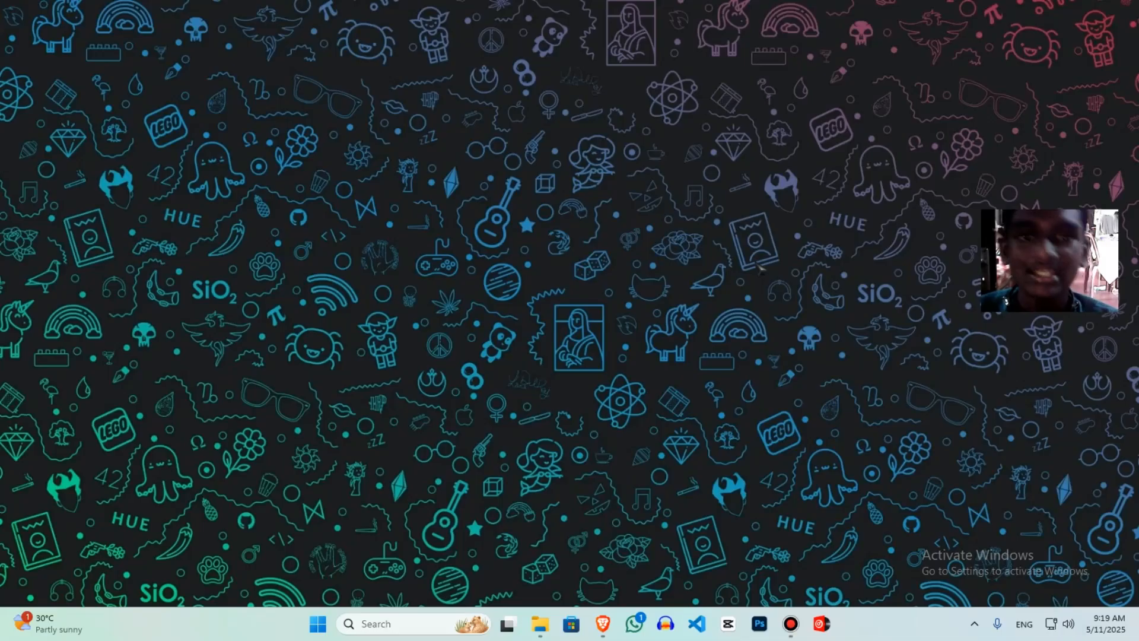
Switch to the Brave browser to view the MediaFire download page for Assets.zip, and minimize the browser
click(603, 624)
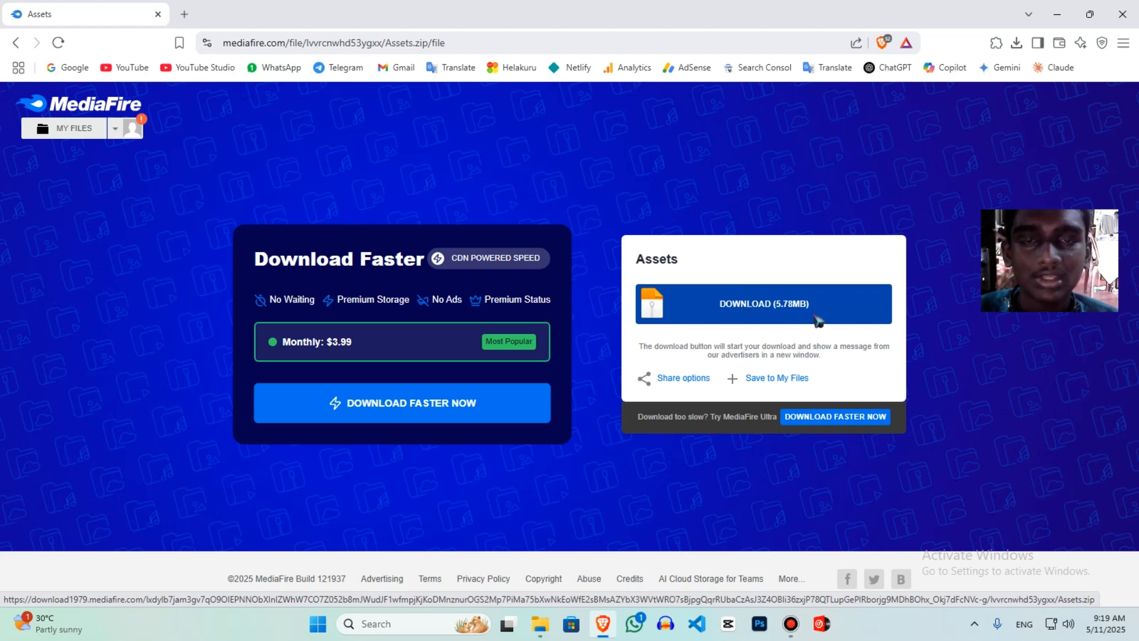
click(1057, 13)
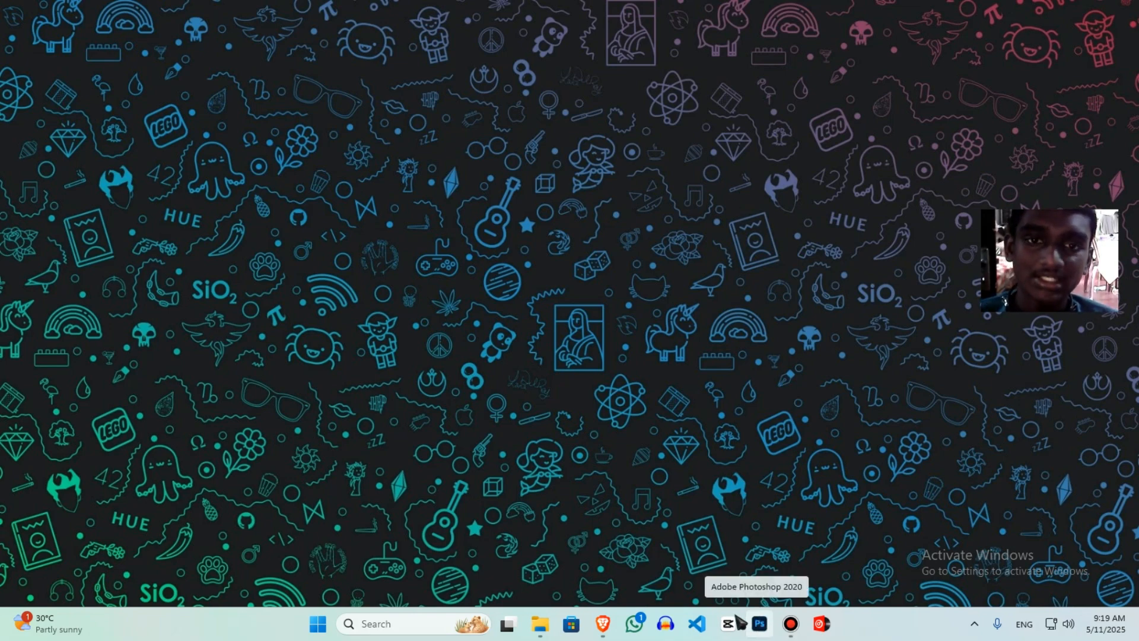
Search Windows for photoshop and launch Adobe Photoshop 2020
key(super)
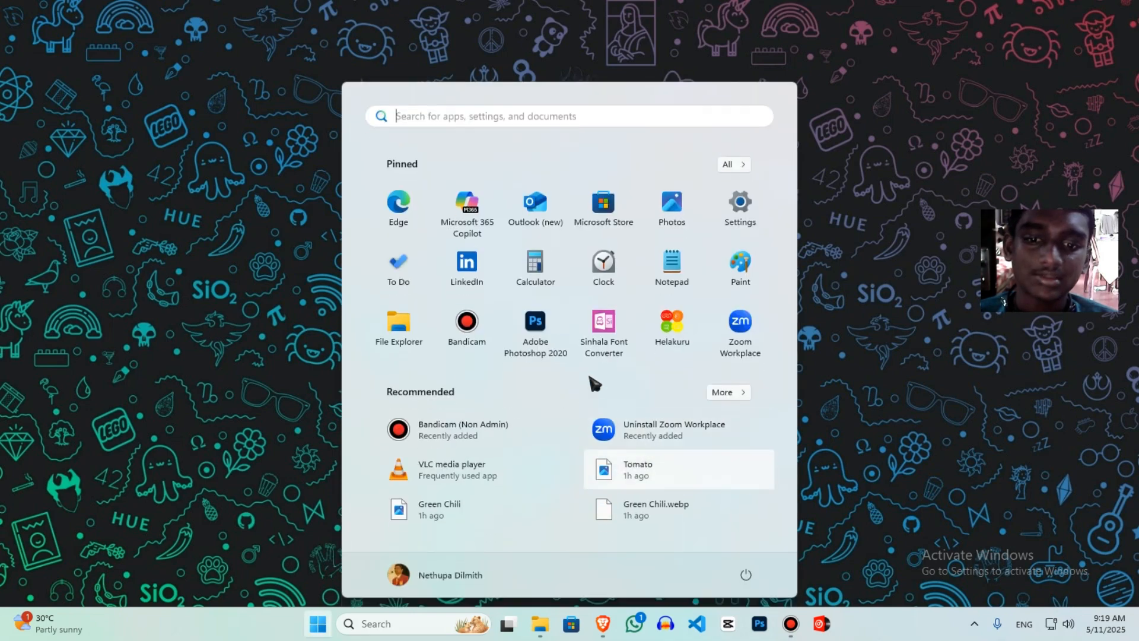
click(492, 117)
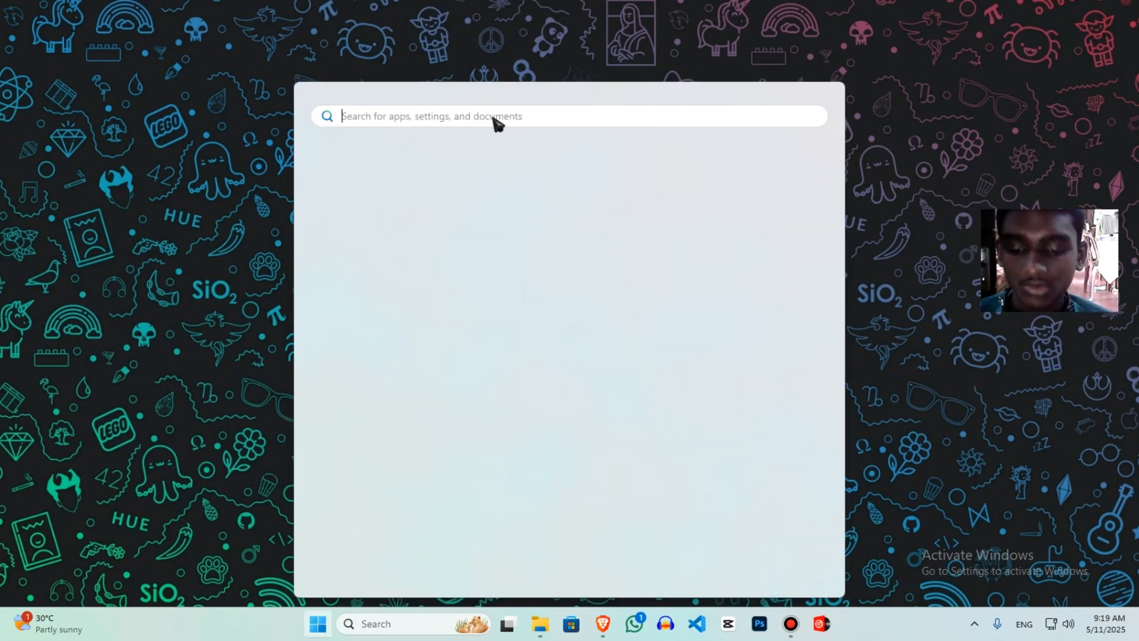
text(phto)
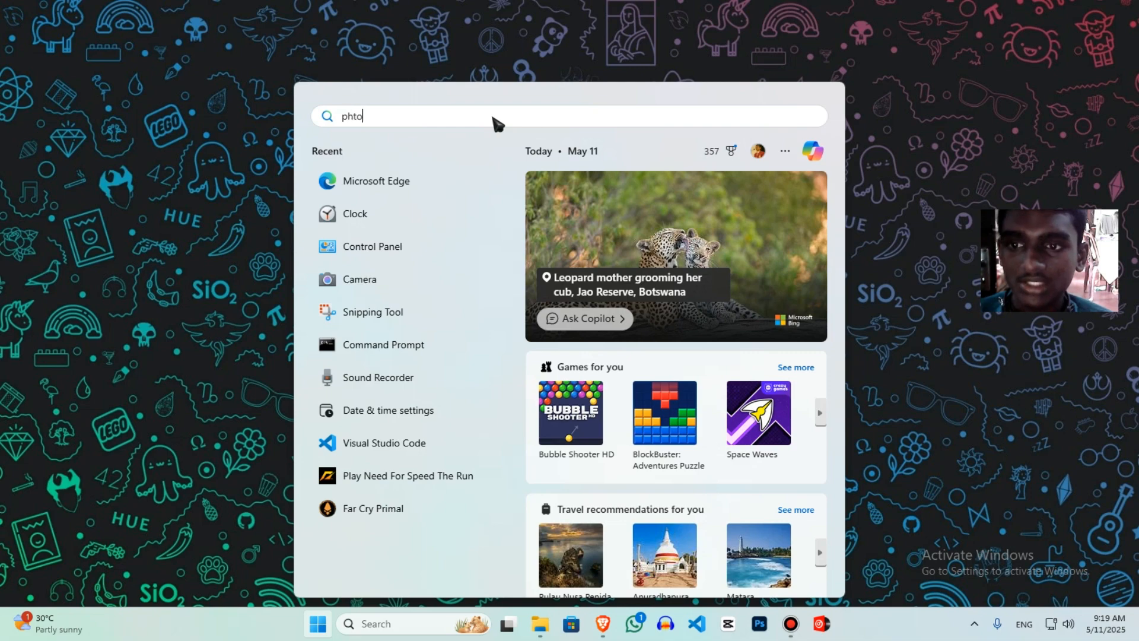
text(shop)
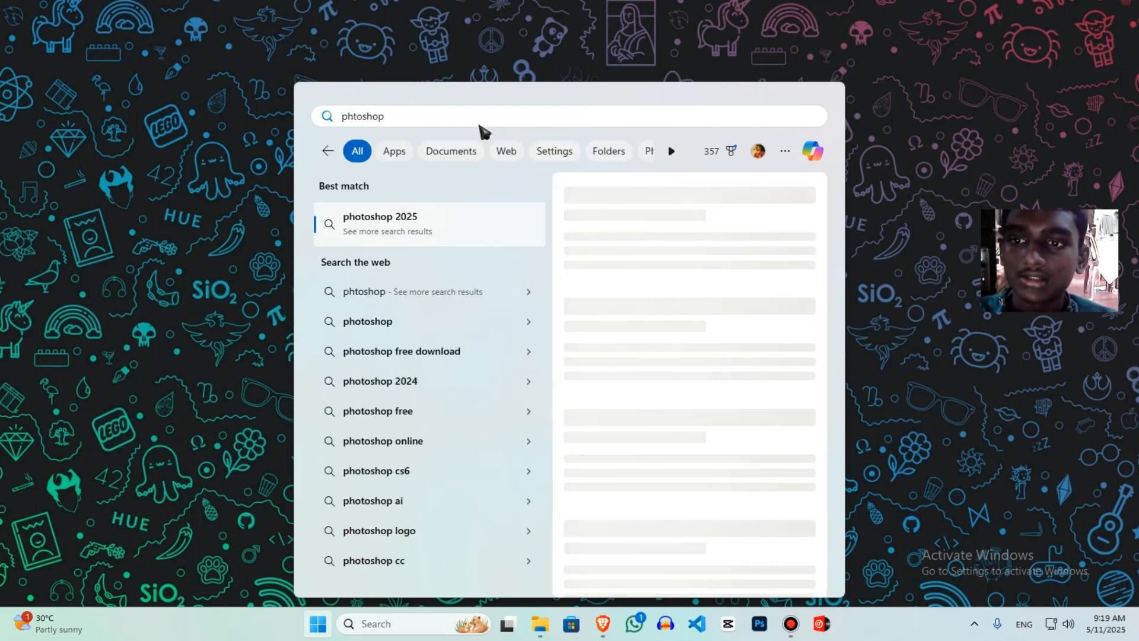
key(Left)
key(Left)
key(Left)
key(Left)
key(Left)
key(Left)
text(o)
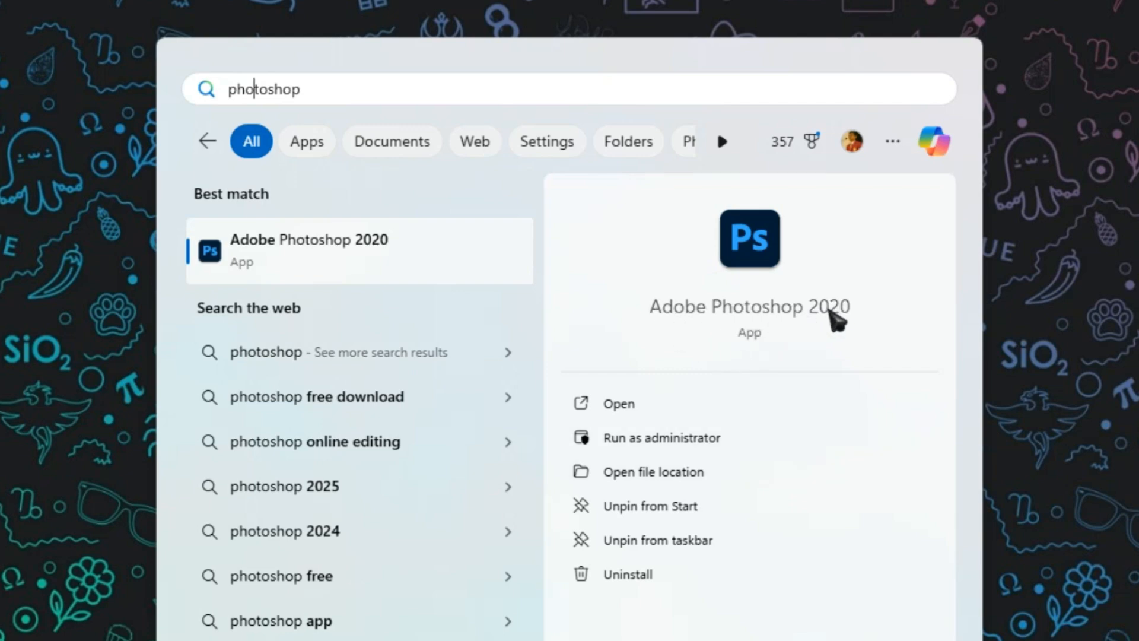
click(658, 409)
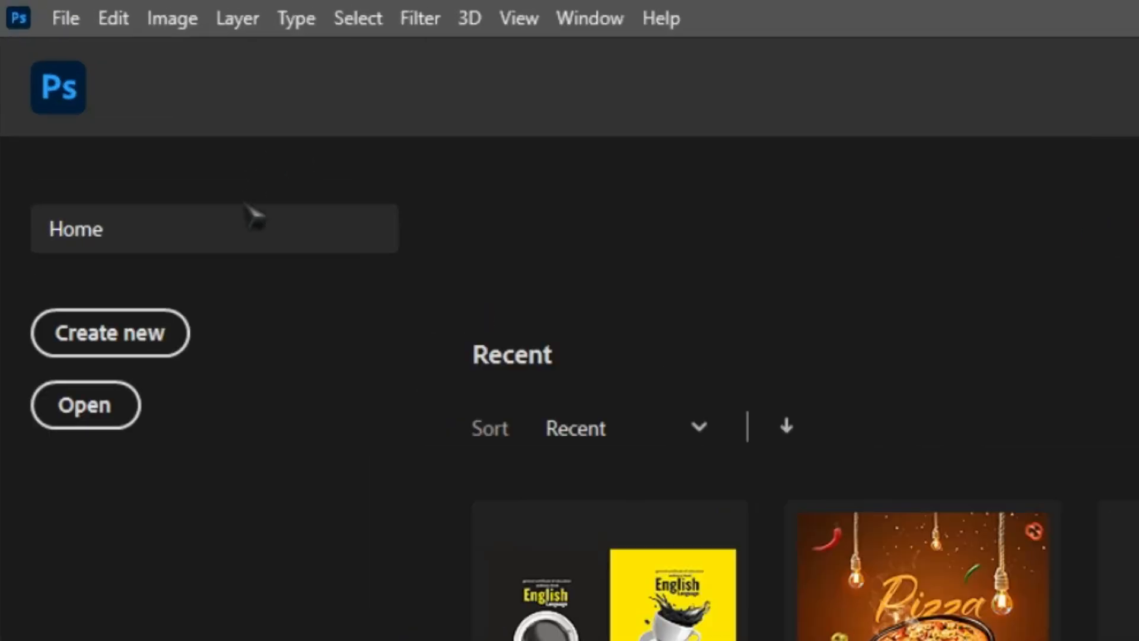
Start a new document and name it Pizza Post Design
click(161, 350)
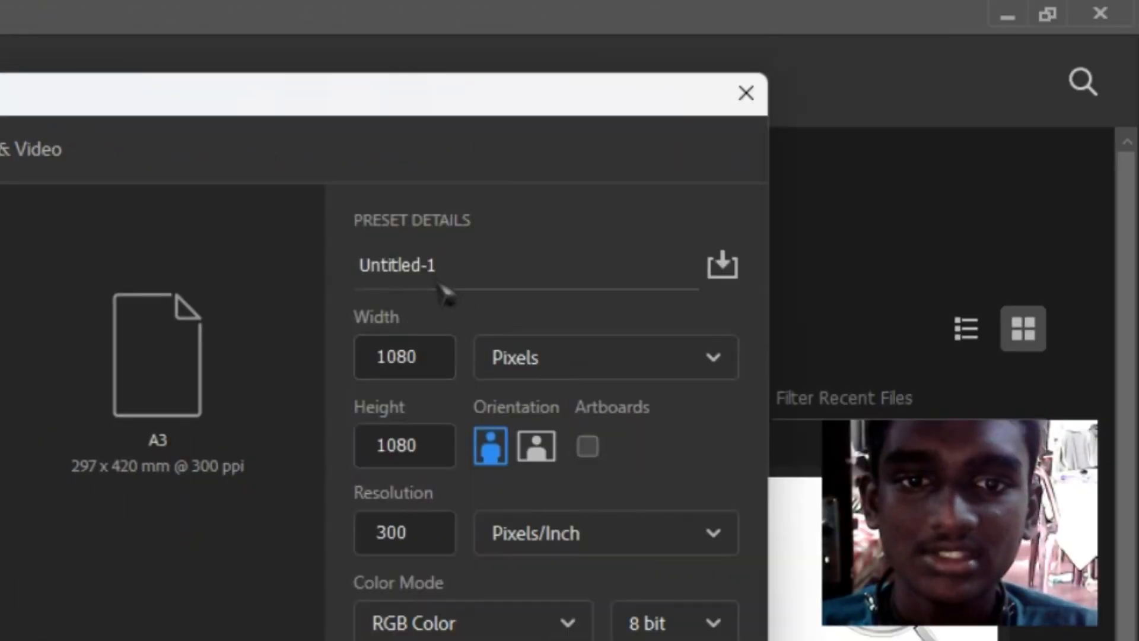
click(559, 291)
click(560, 293)
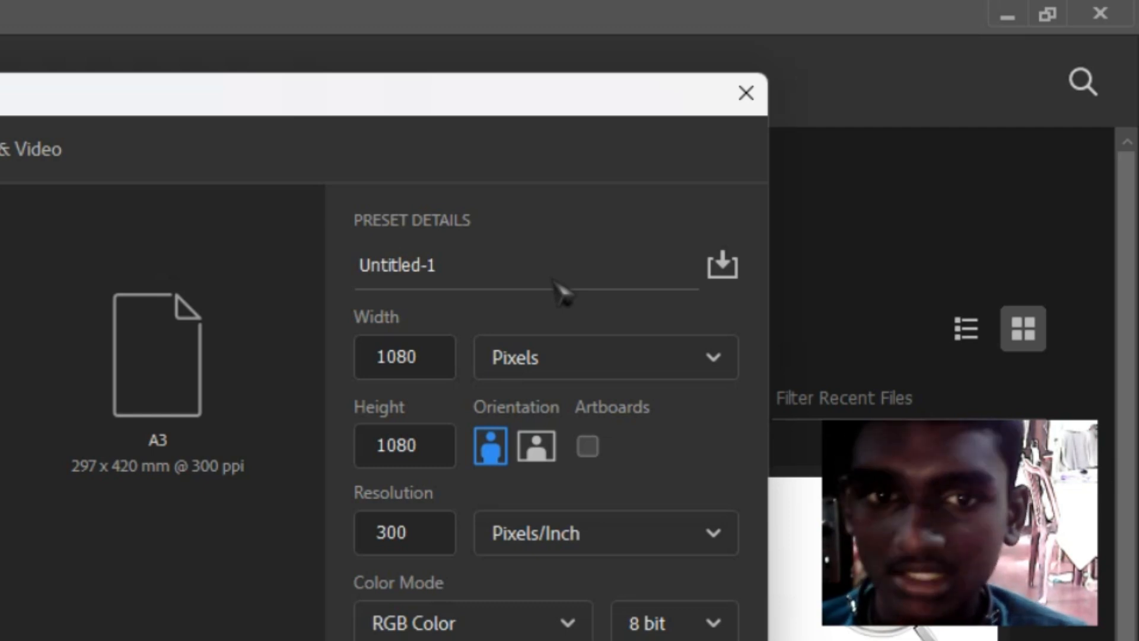
click(555, 282)
text(pl)
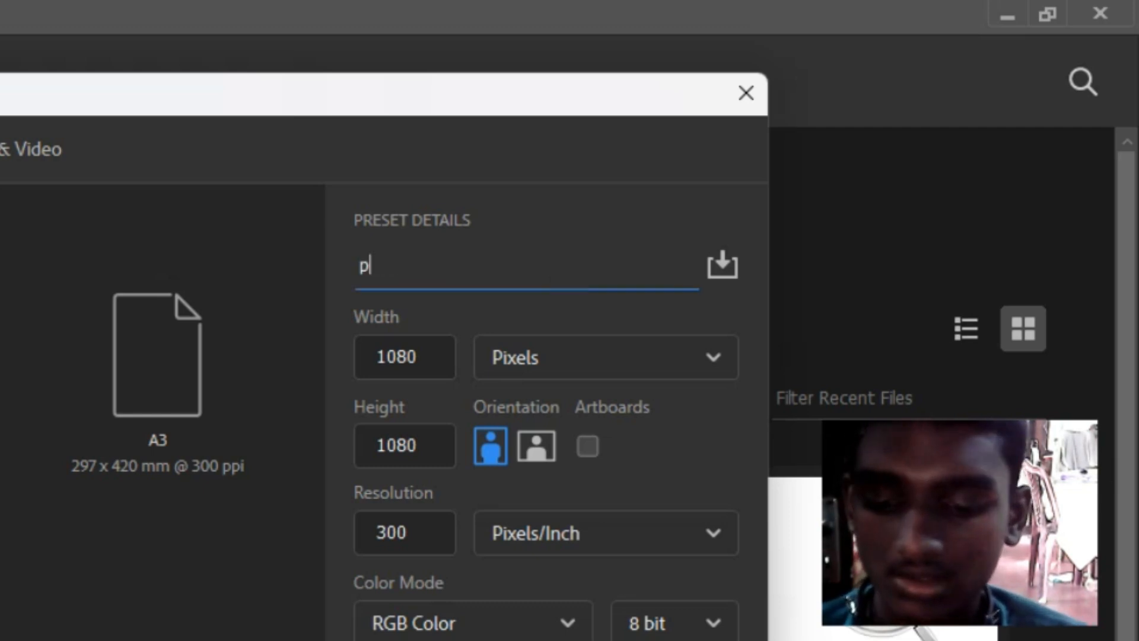
text(izza )
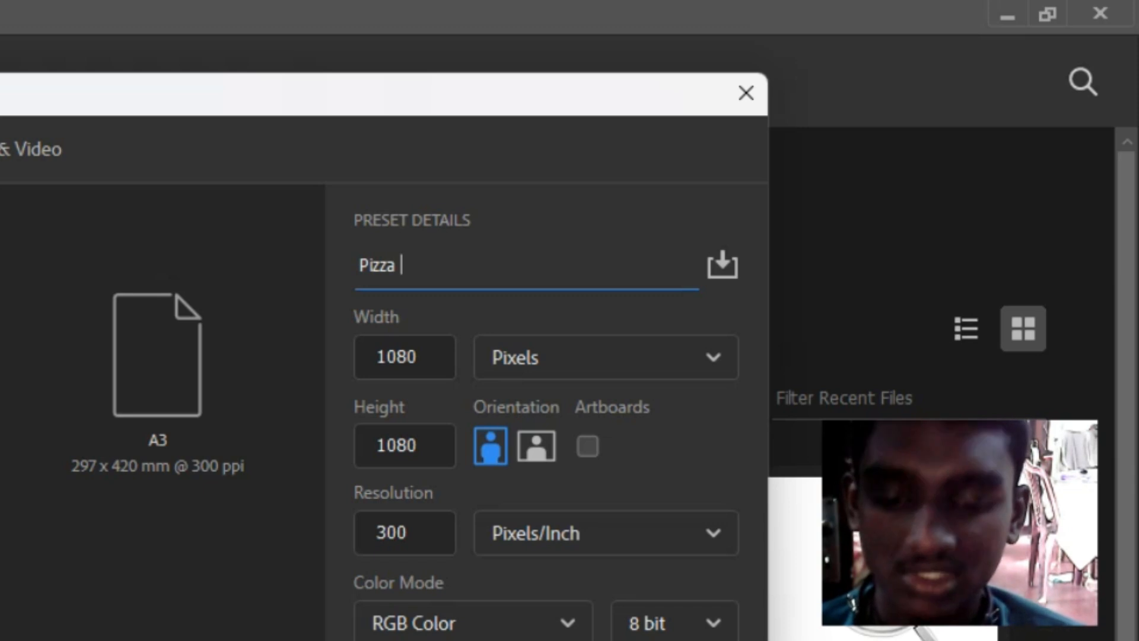
text(P)
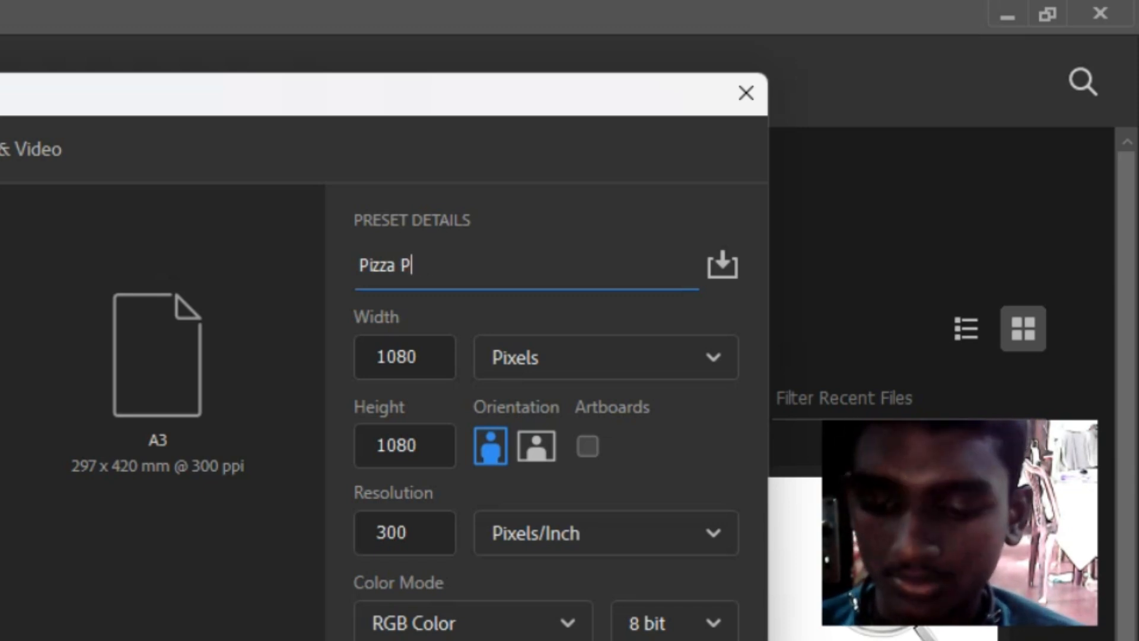
text(Osost esign)
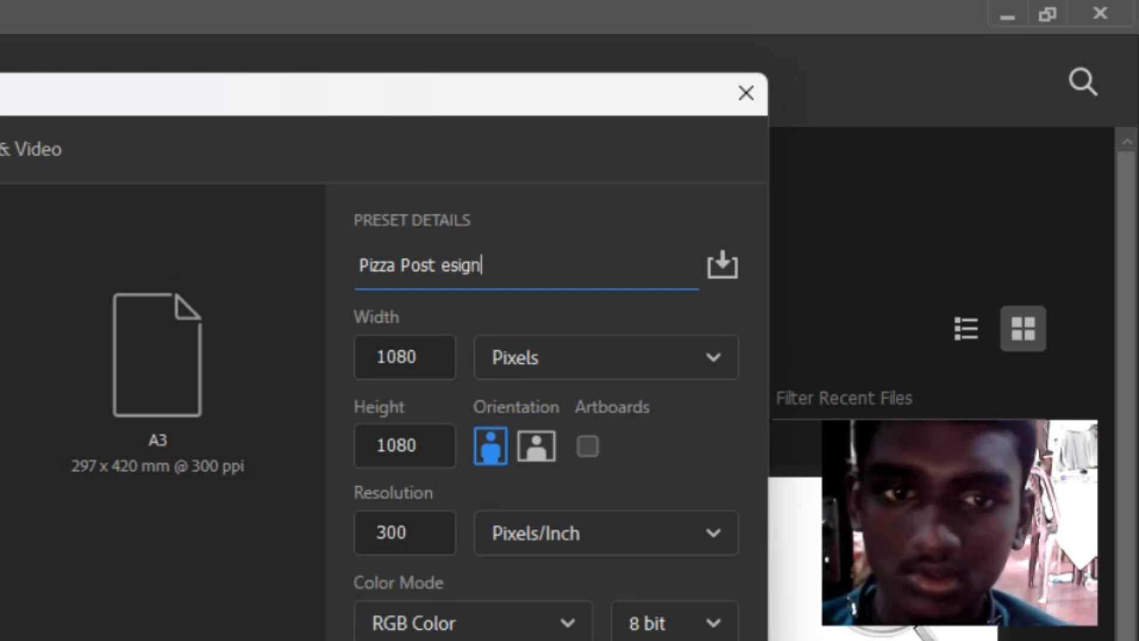
text(D)
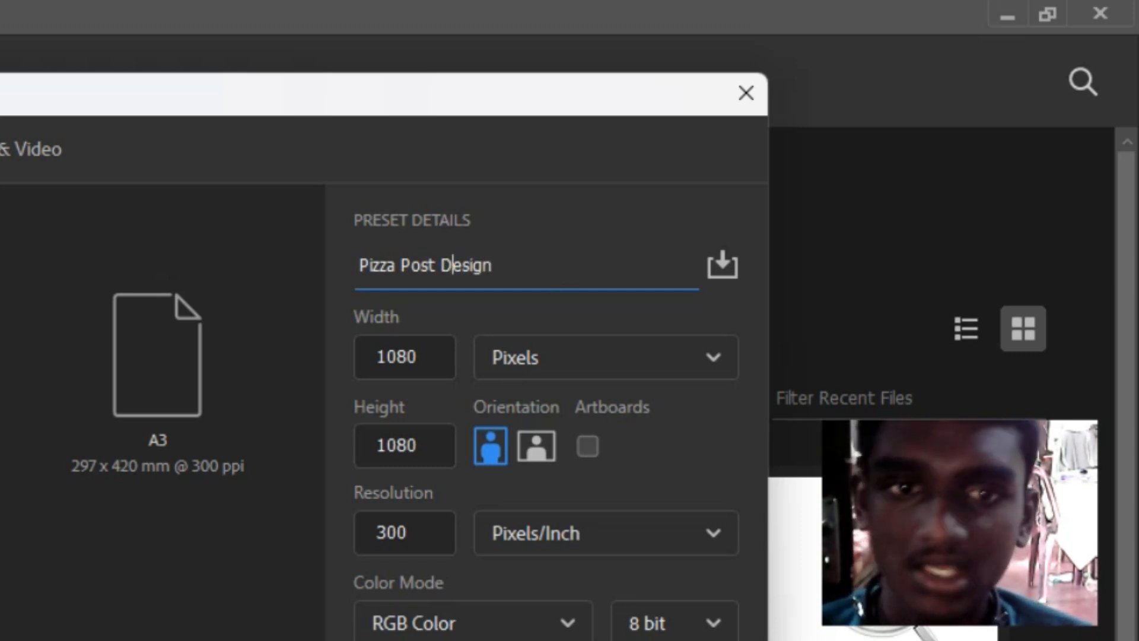
Create the document at 1080 × 1080 pixels, 300 pixels/inch, in RGB color with a white background
click(418, 363)
double_click(424, 364)
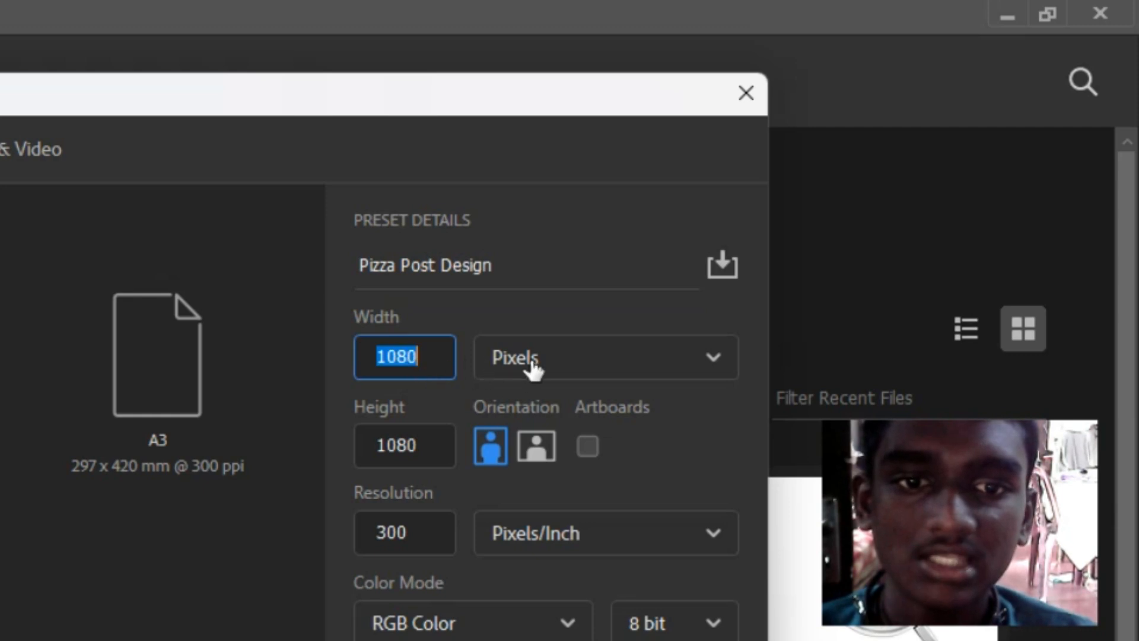
click(537, 367)
click(541, 421)
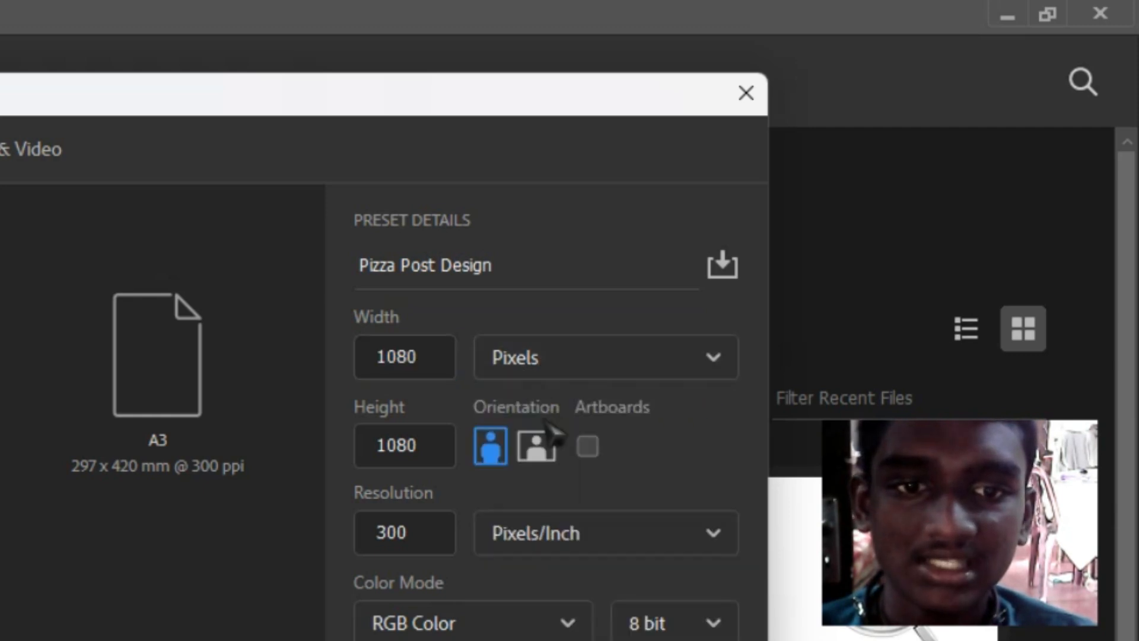
click(407, 362)
double_click(403, 464)
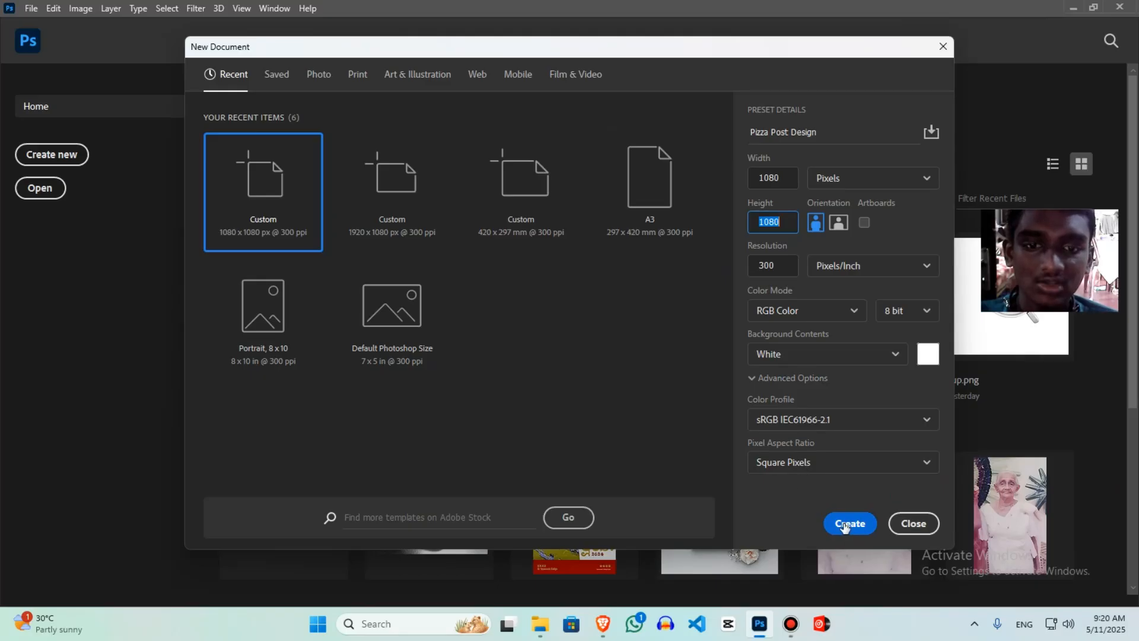
click(844, 520)
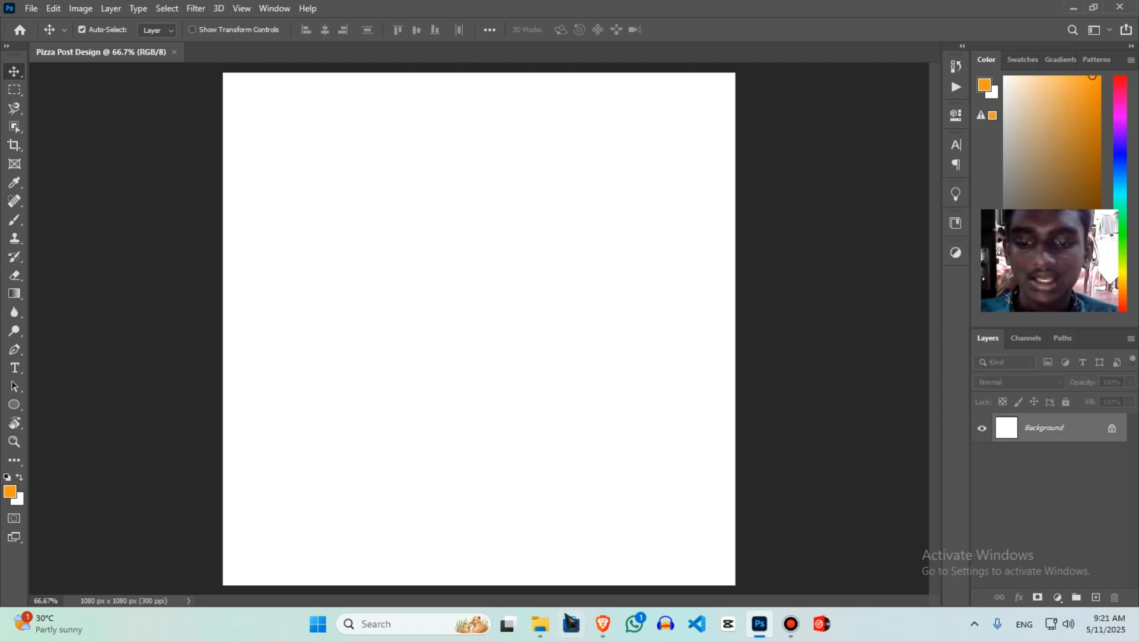
Switch to File Explorer, open the Assets folder and reposition its window over the canvas
mouse_move(552, 628)
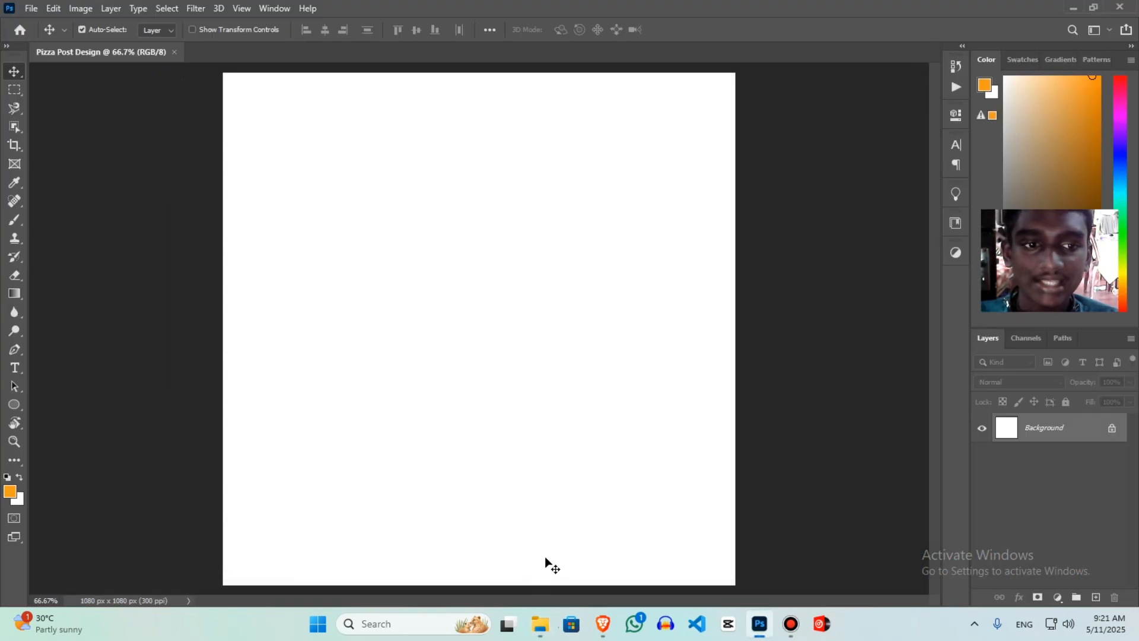
click(540, 624)
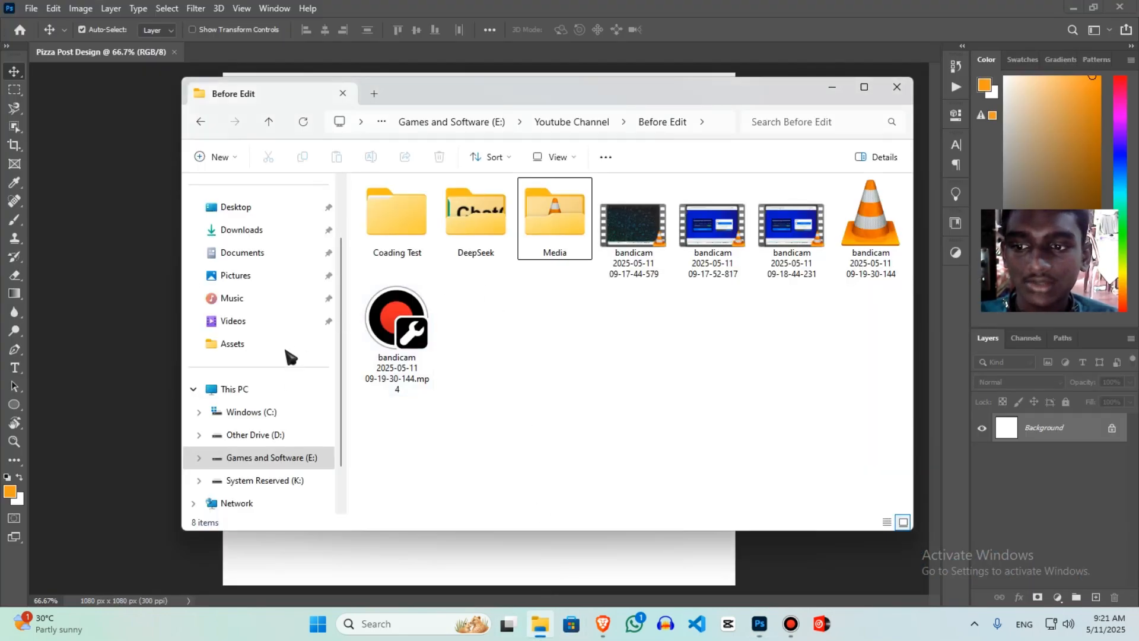
click(316, 343)
drag(528, 97, 570, 119)
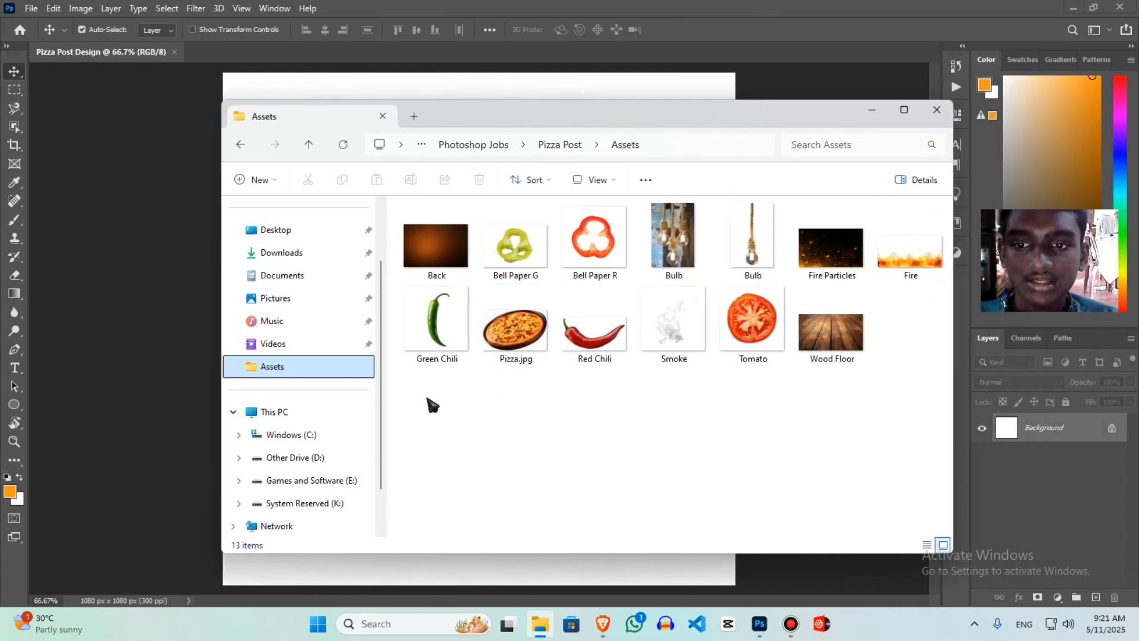
drag(427, 432, 892, 237)
click(893, 238)
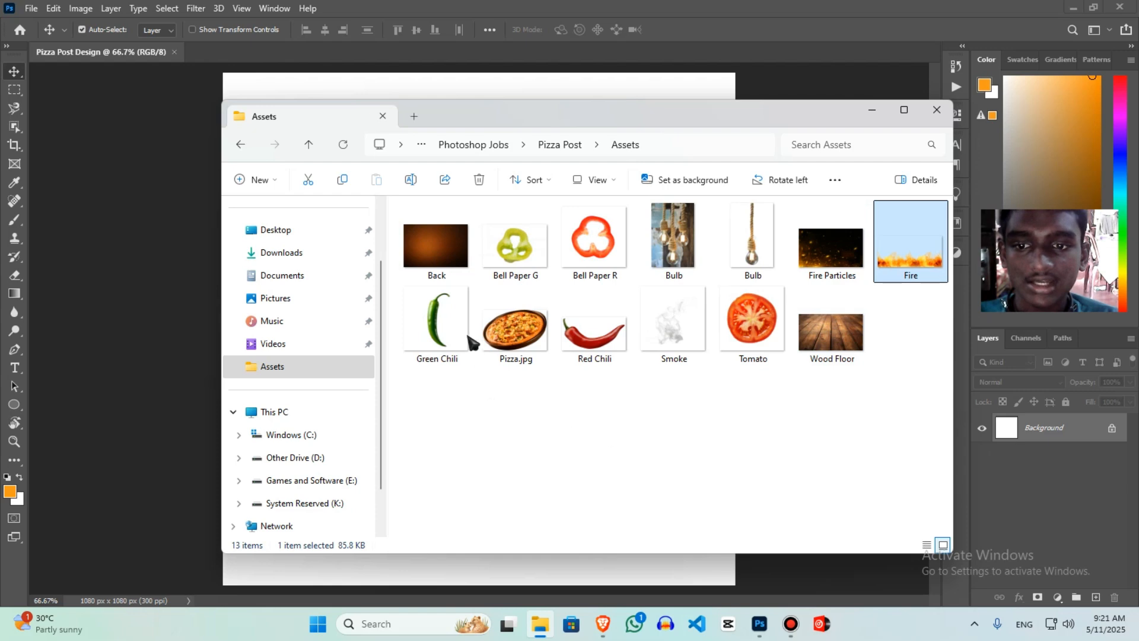
drag(472, 332, 534, 243)
drag(631, 227, 779, 241)
drag(522, 498, 821, 244)
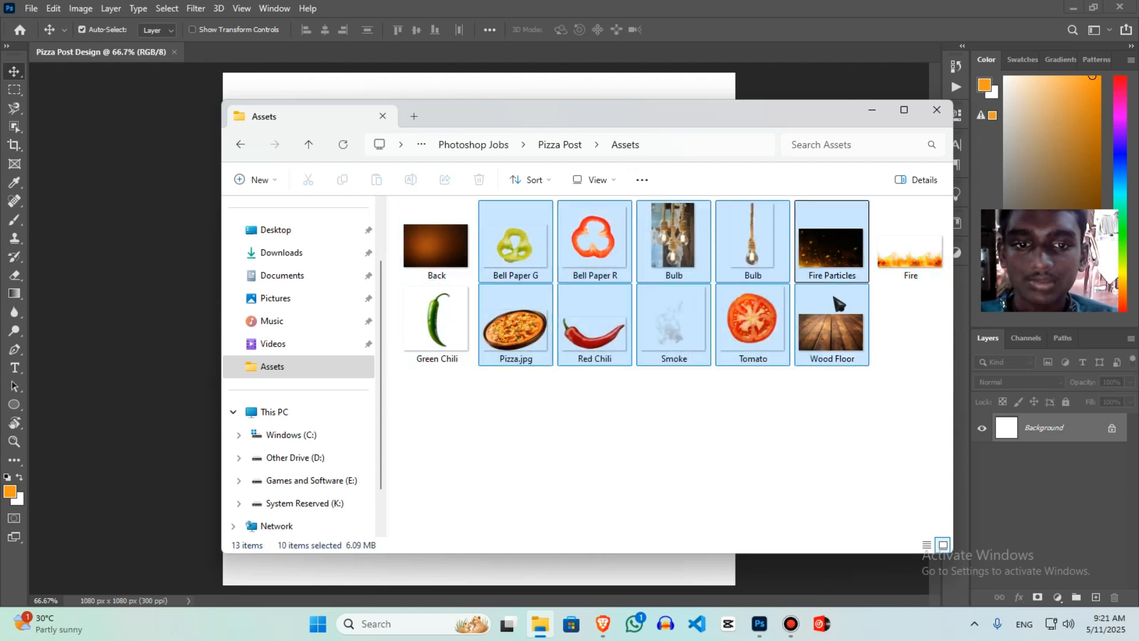
drag(466, 492, 946, 205)
click(729, 473)
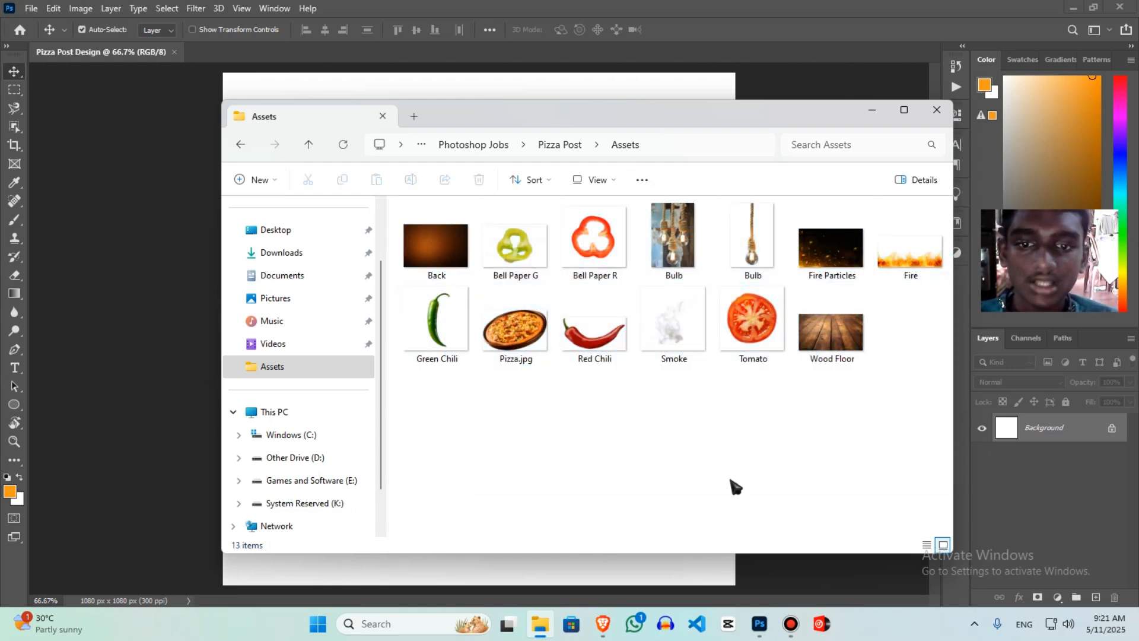
key(alt+Tab)
key(alt+Tab)
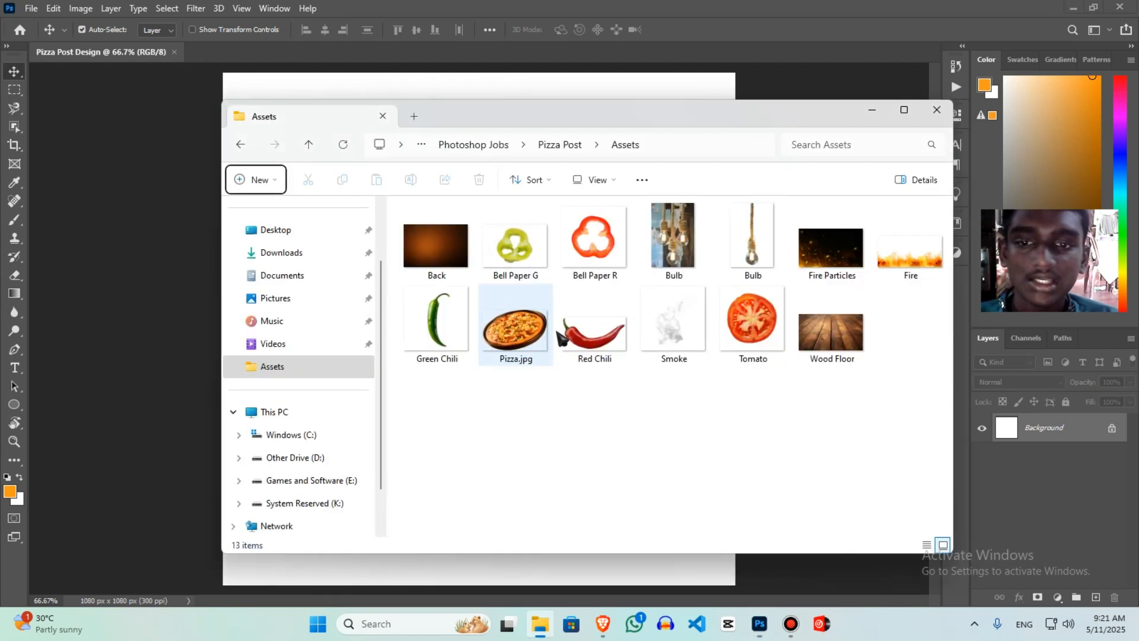
Move the Assets window aside and place the Back image from it into the Pizza Post Design document
drag(705, 126, 1036, 123)
click(745, 243)
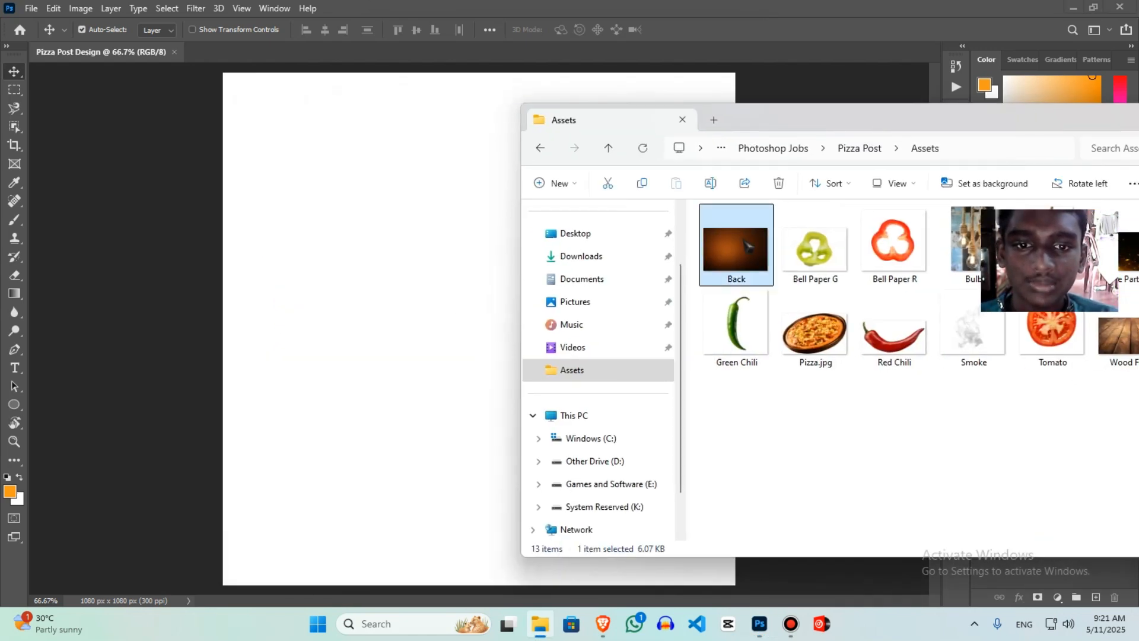
drag(350, 323, 335, 329)
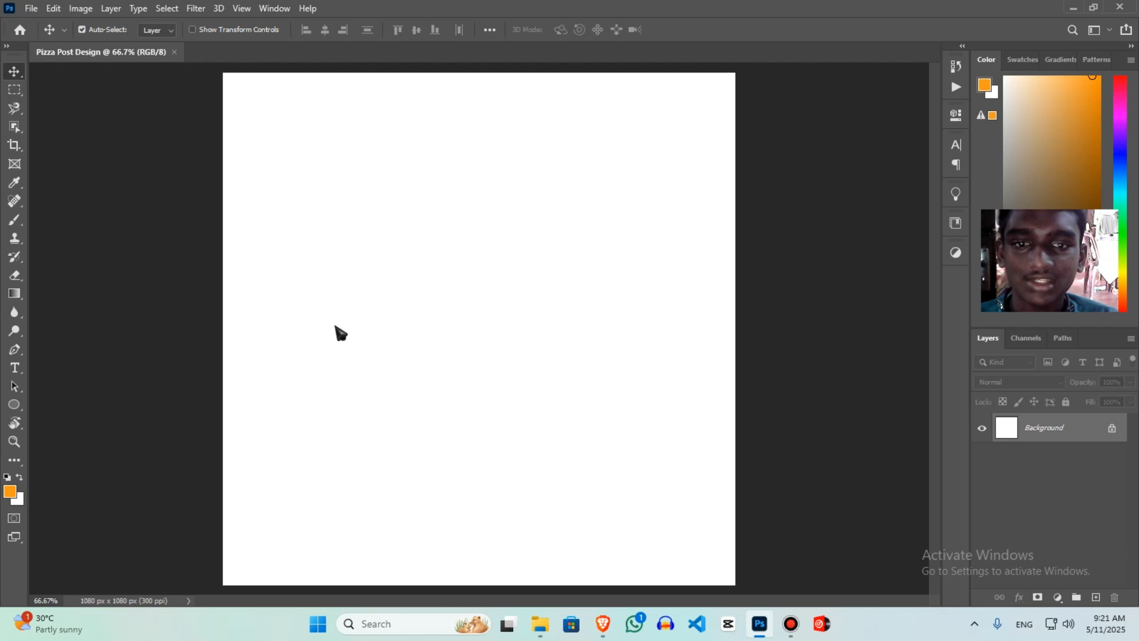
key(alt+Tab)
drag(735, 250, 508, 325)
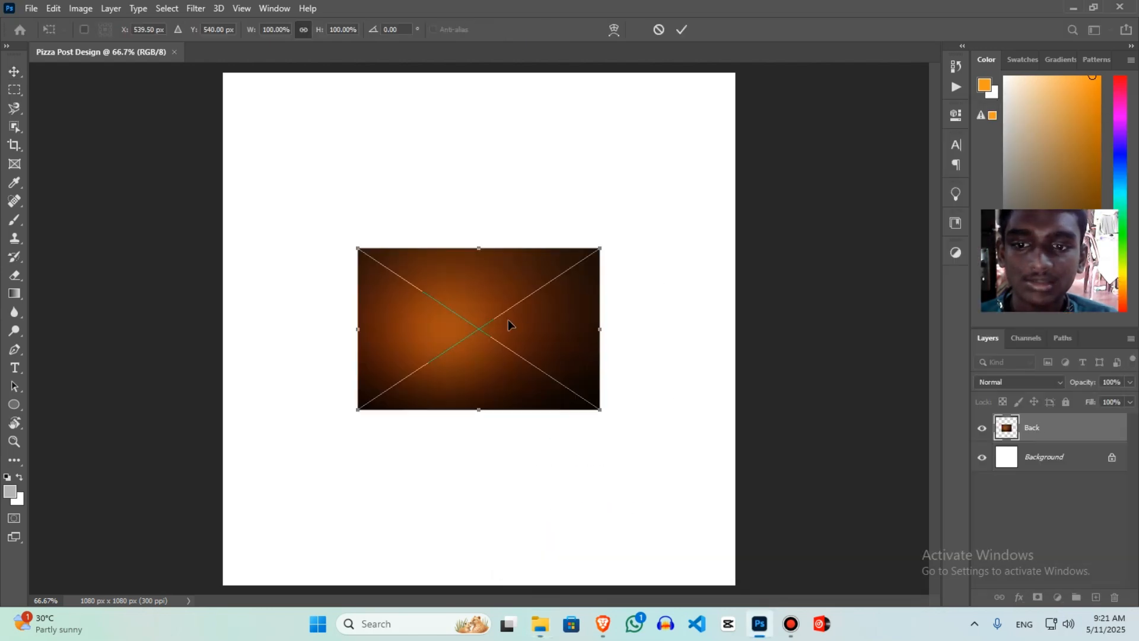
Scale the Back image to about 1623 × 1080 px to fill the canvas, apply it, and shift it slightly right to center the glow
drag(479, 248, 513, 72)
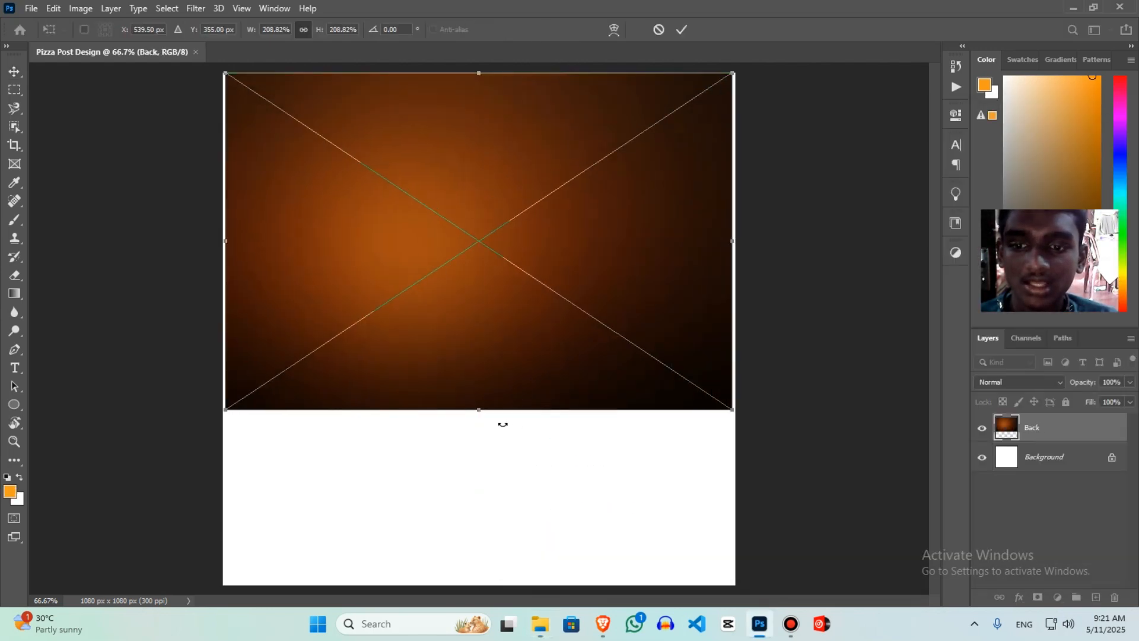
drag(480, 418, 481, 584)
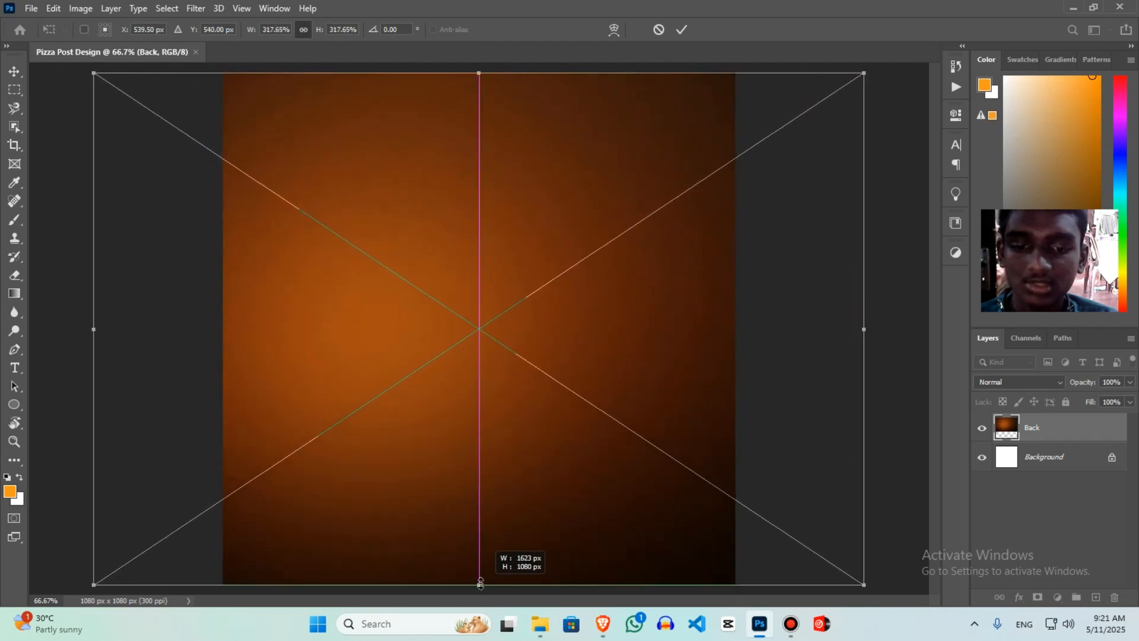
drag(522, 449, 554, 449)
key(Return)
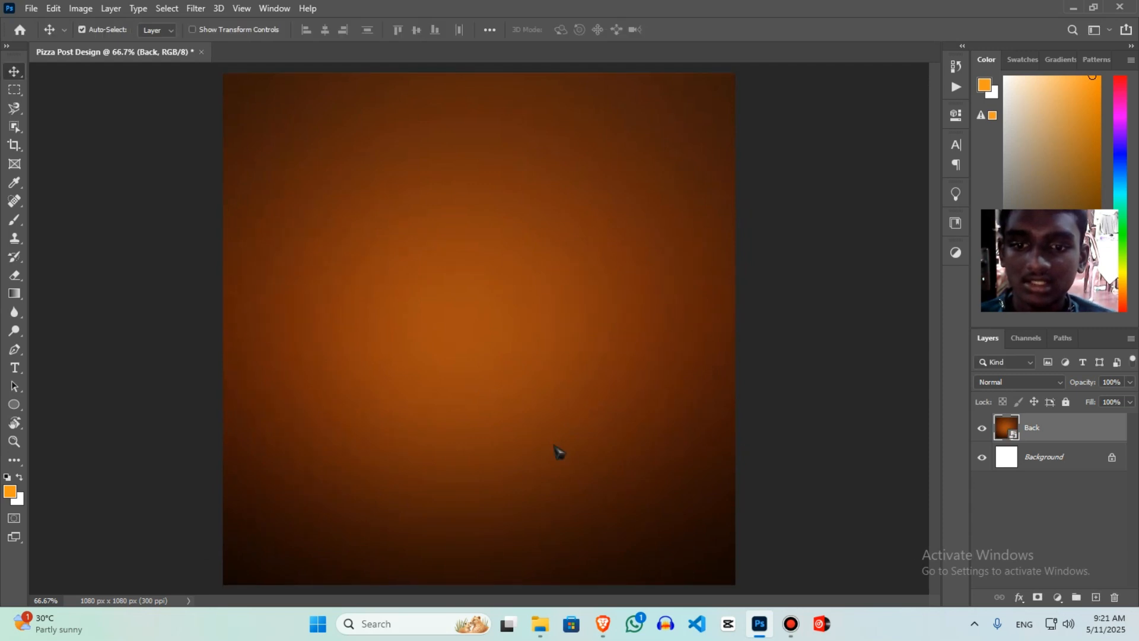
drag(552, 444, 569, 444)
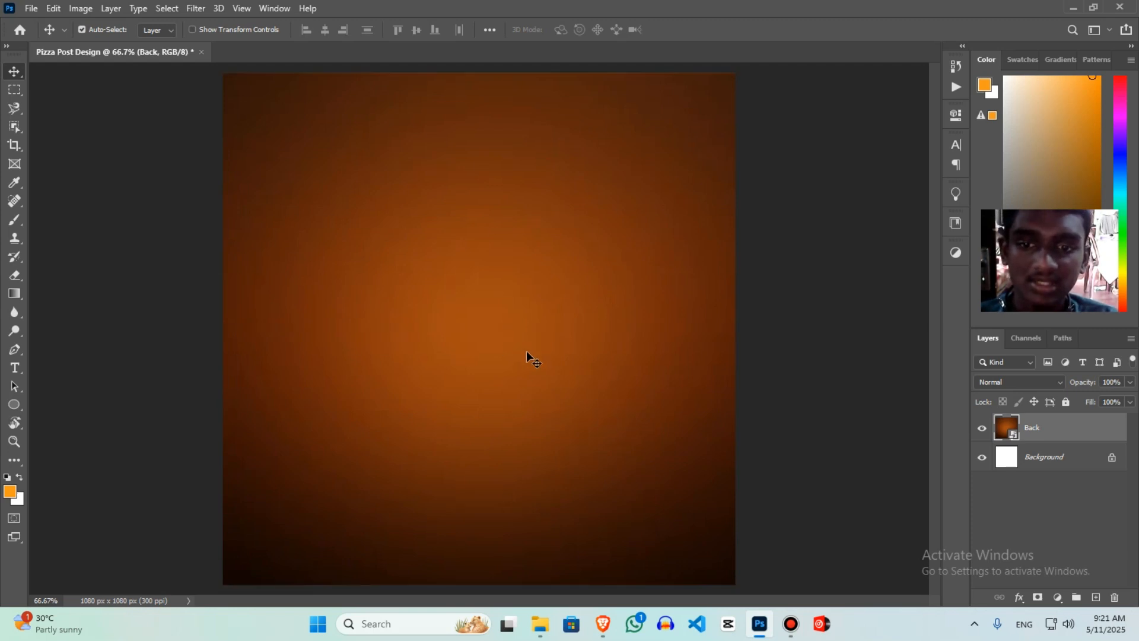
key(alt+Tab)
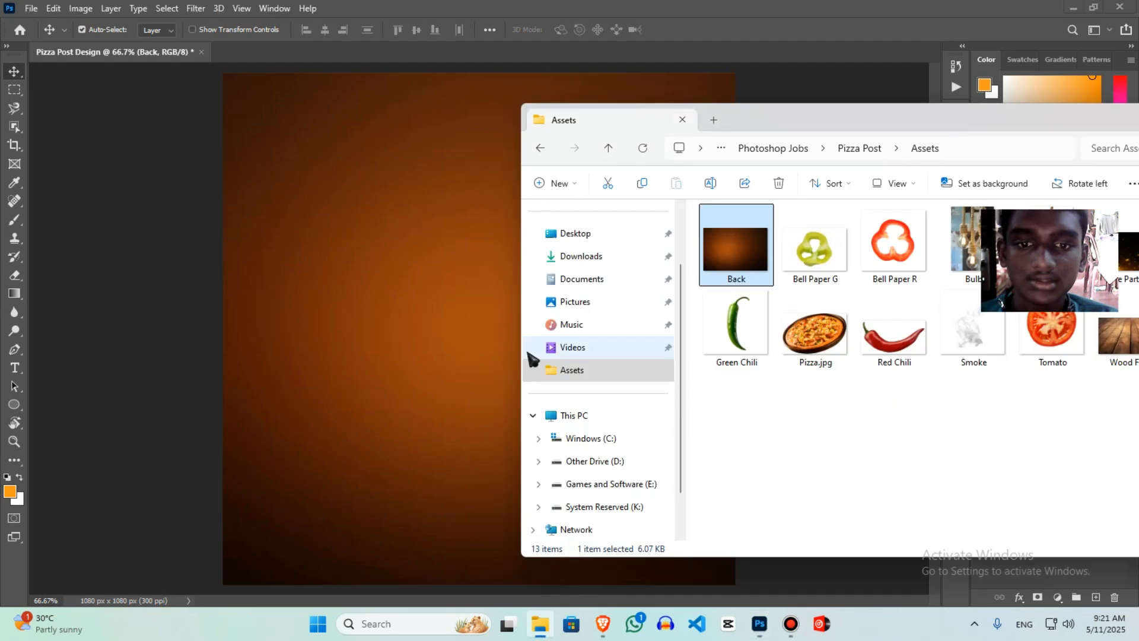
key(alt+Tab)
key(Tab)
key(alt+Tab)
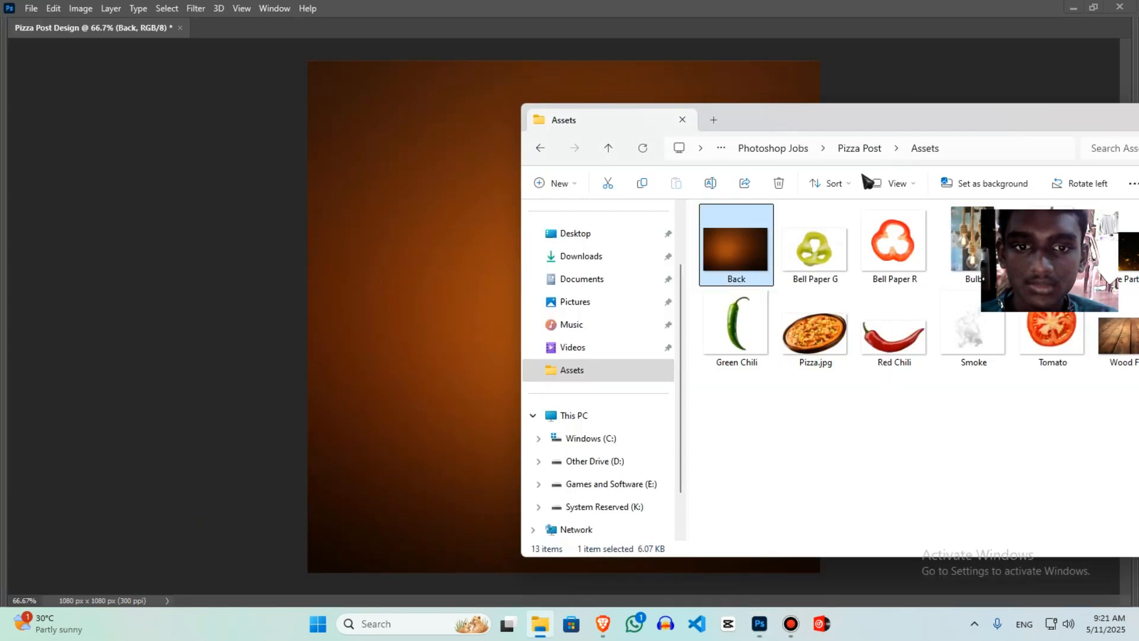
key(alt+Tab)
key(Tab)
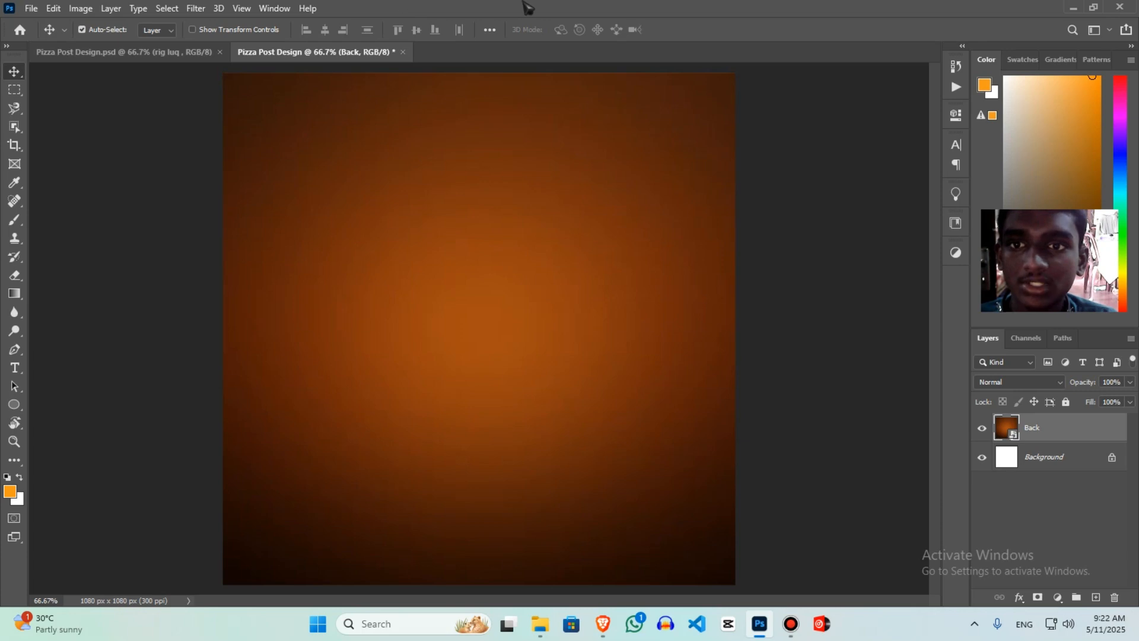
Check the finished Pizza Post Design.psd, and place the Wood Floor image from the Assets folder into the new Pizza Post Design document
click(119, 53)
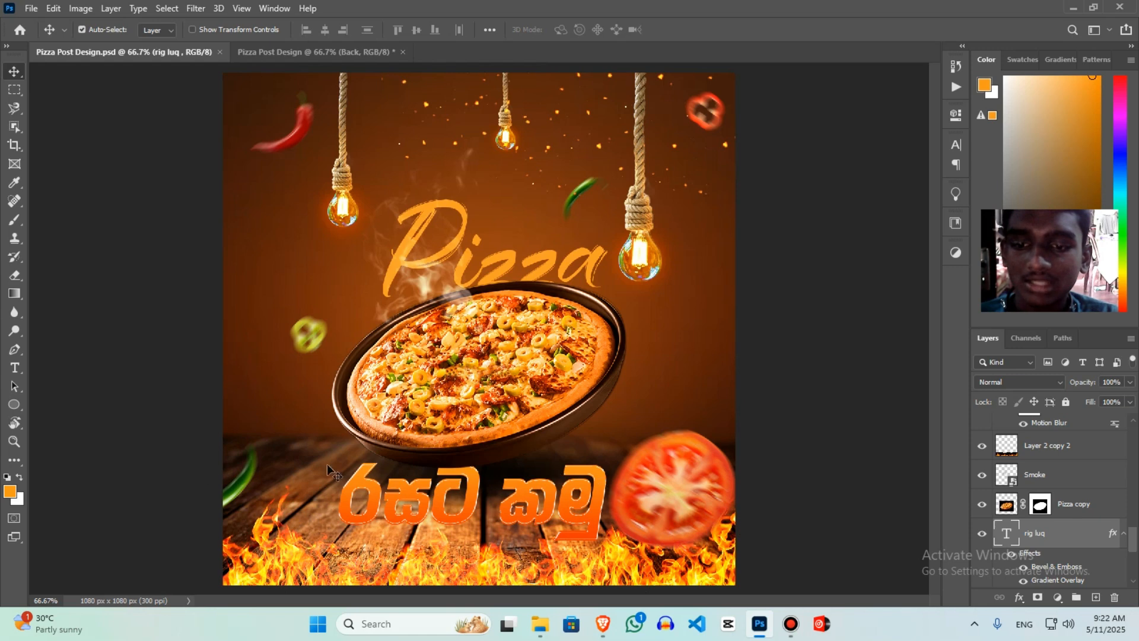
click(305, 52)
key(alt+Tab)
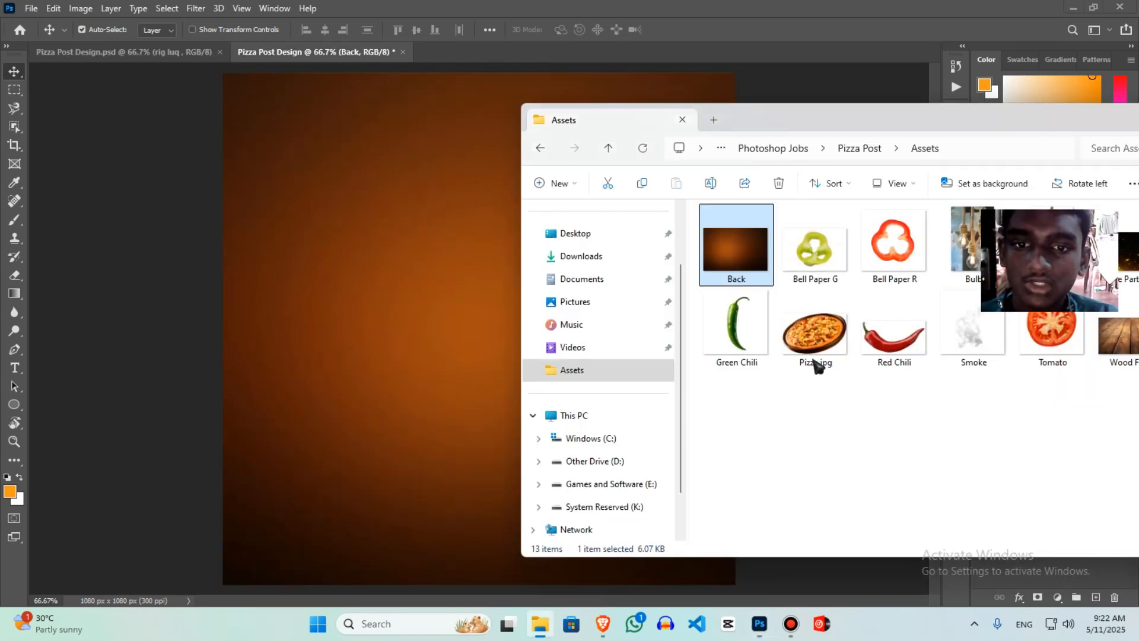
double_click(956, 110)
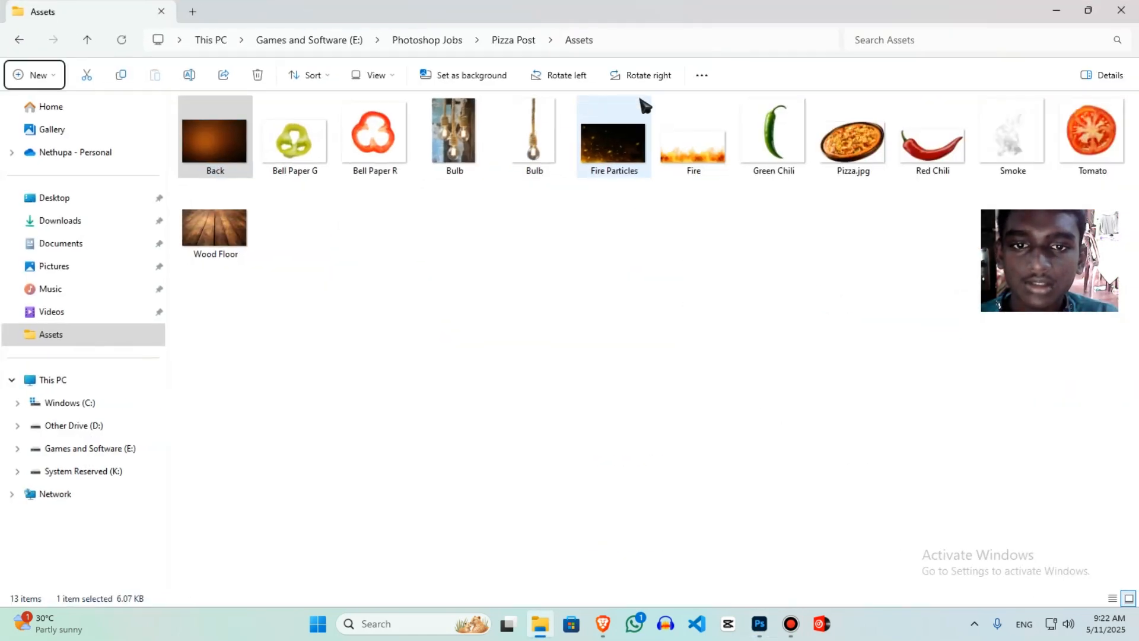
click(1088, 10)
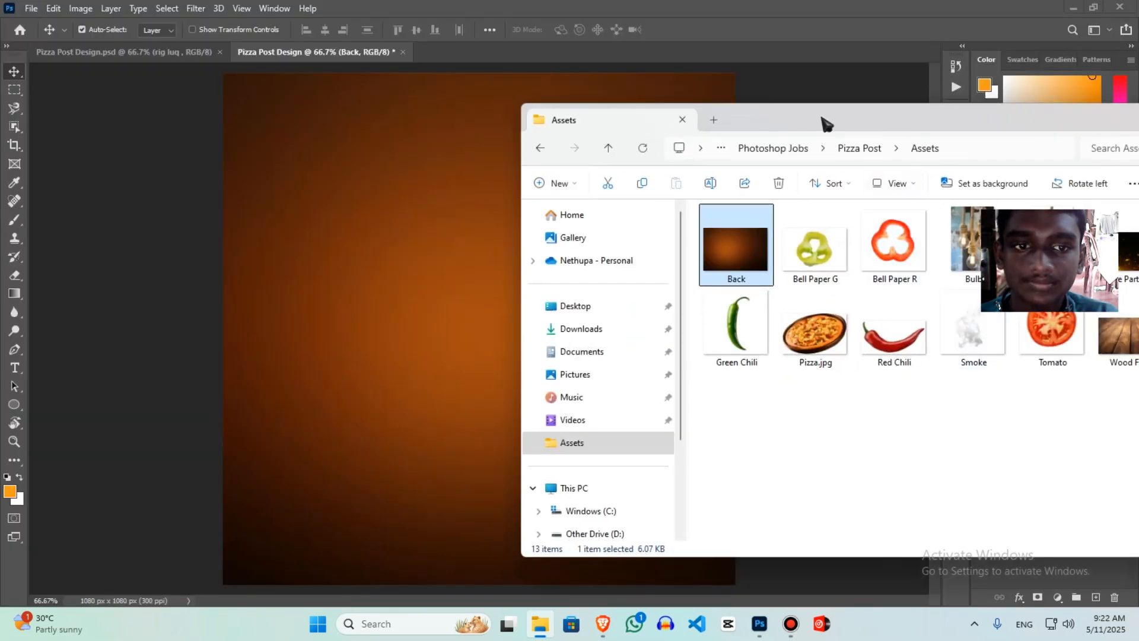
drag(826, 122, 529, 123)
drag(845, 355, 165, 418)
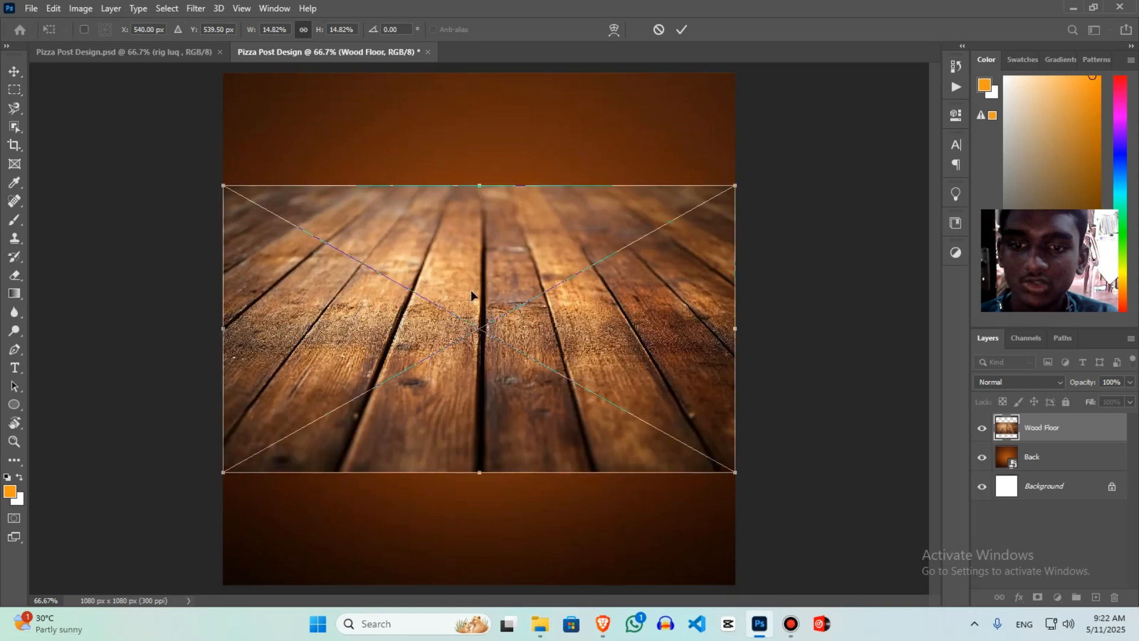
Move the Wood Floor image to the bottom of the canvas, apply the placement, and lower it slightly after comparing with the finished design
drag(526, 289, 527, 511)
key(Return)
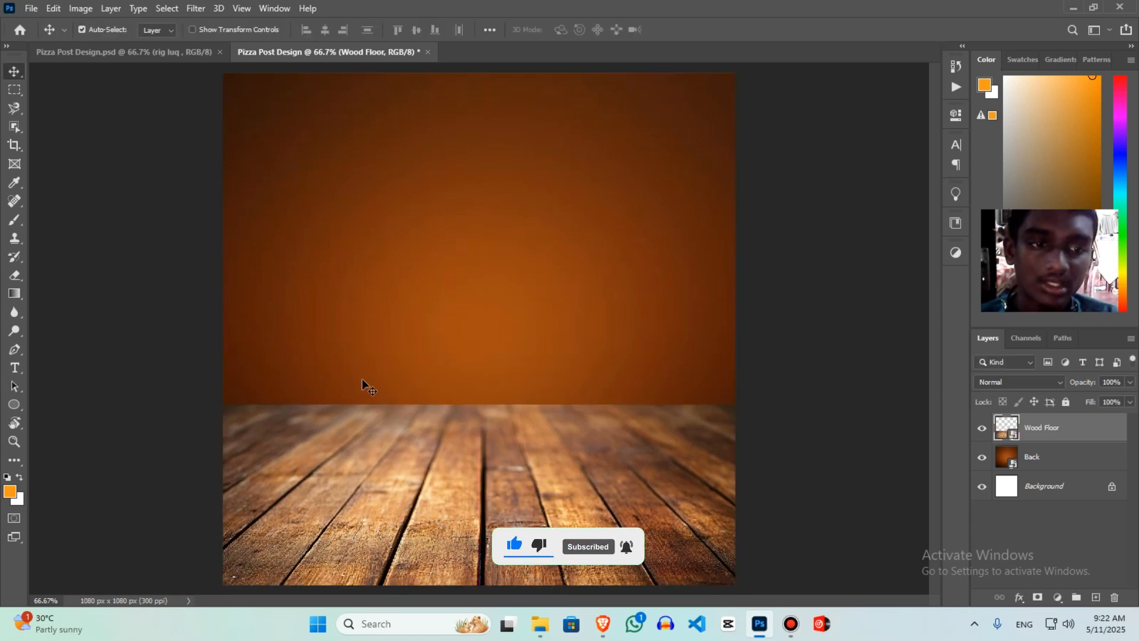
click(202, 52)
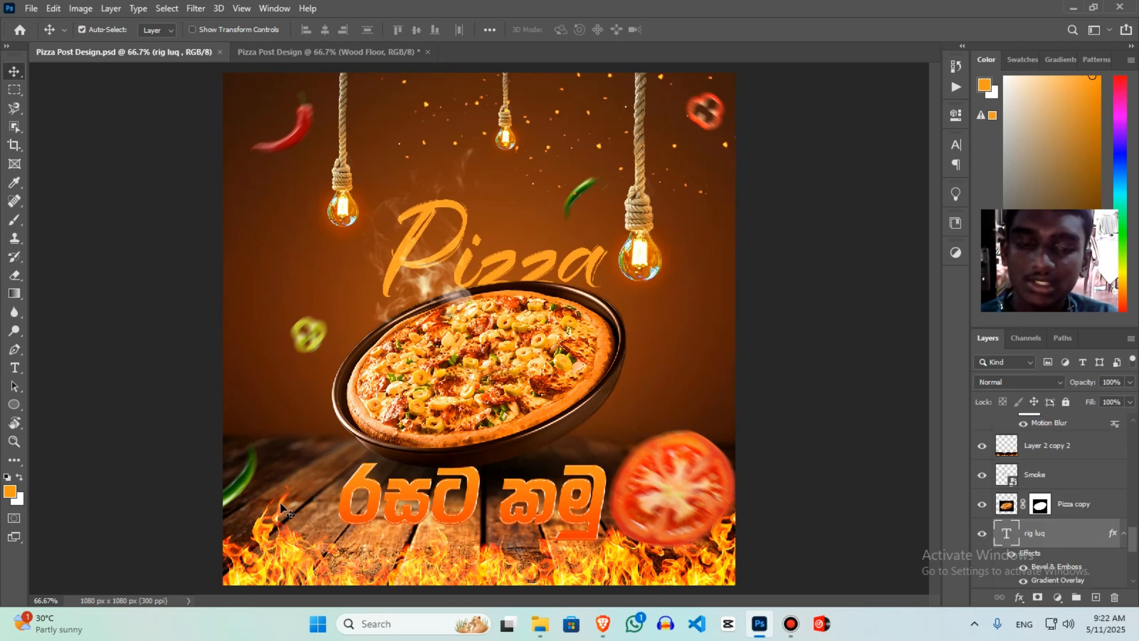
click(326, 53)
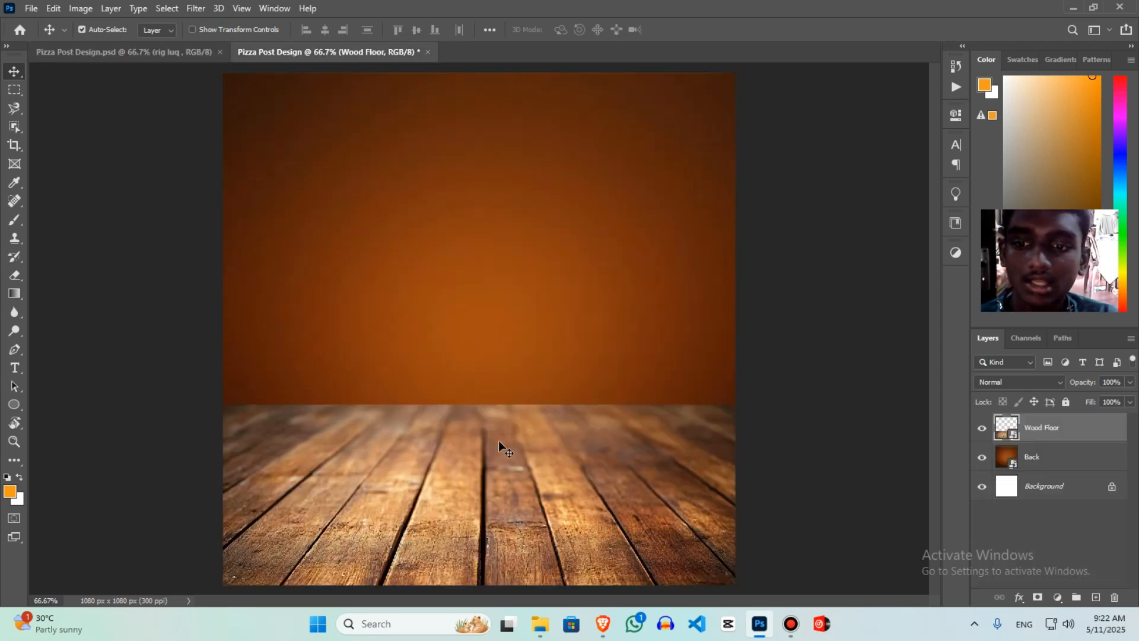
drag(498, 442, 497, 464)
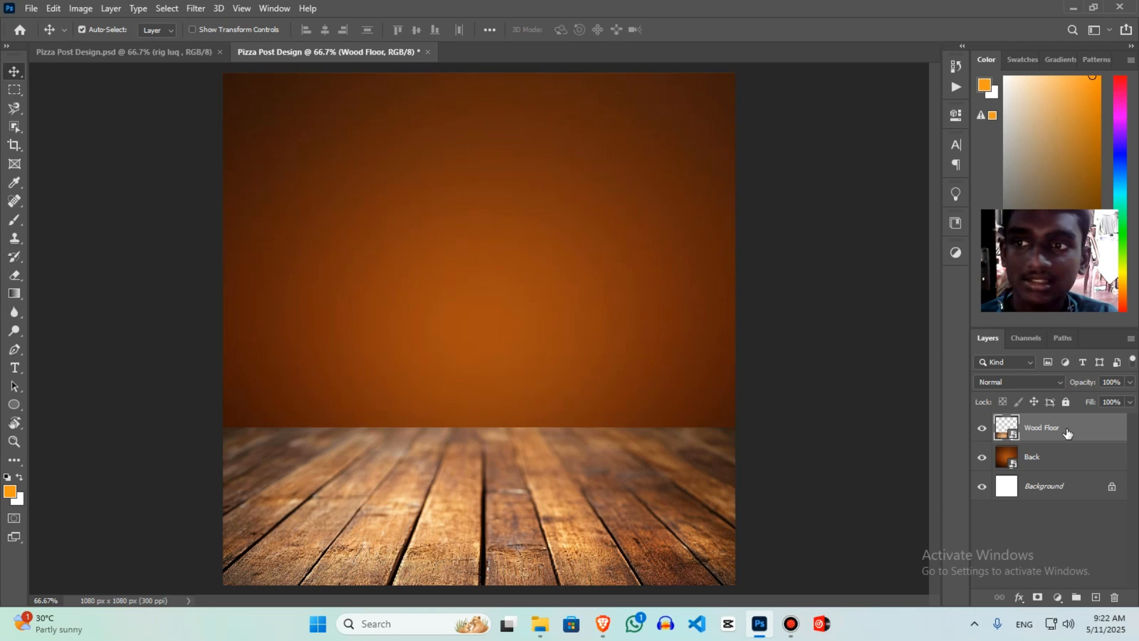
Apply a Levels adjustment to the Wood Floor layer with input levels 42, 0.91 and 228
click(81, 8)
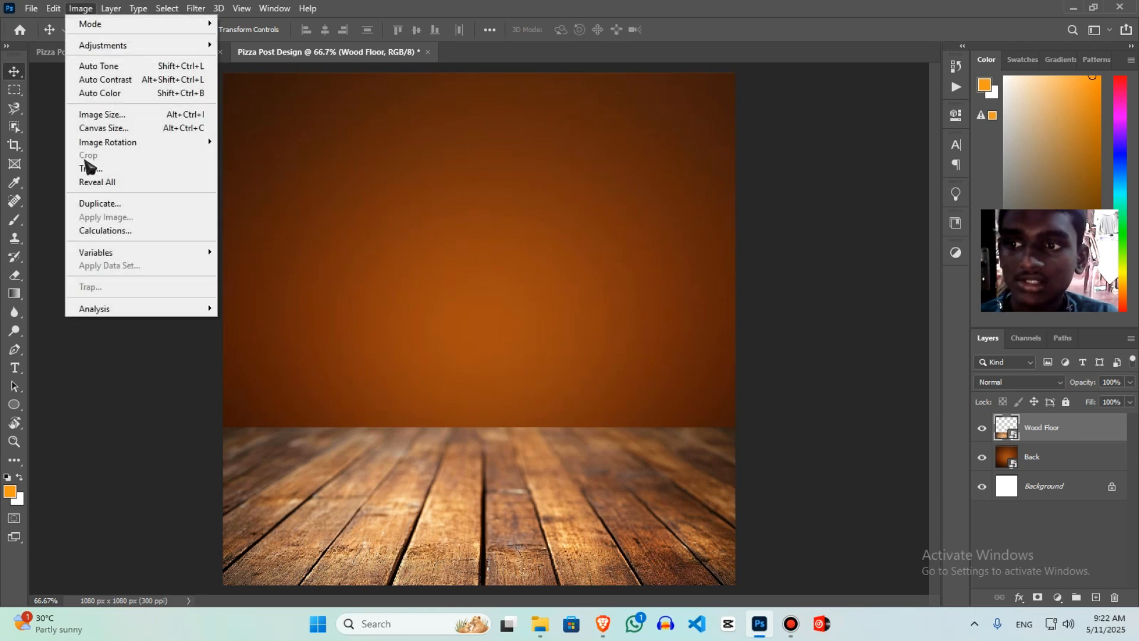
mouse_move(101, 45)
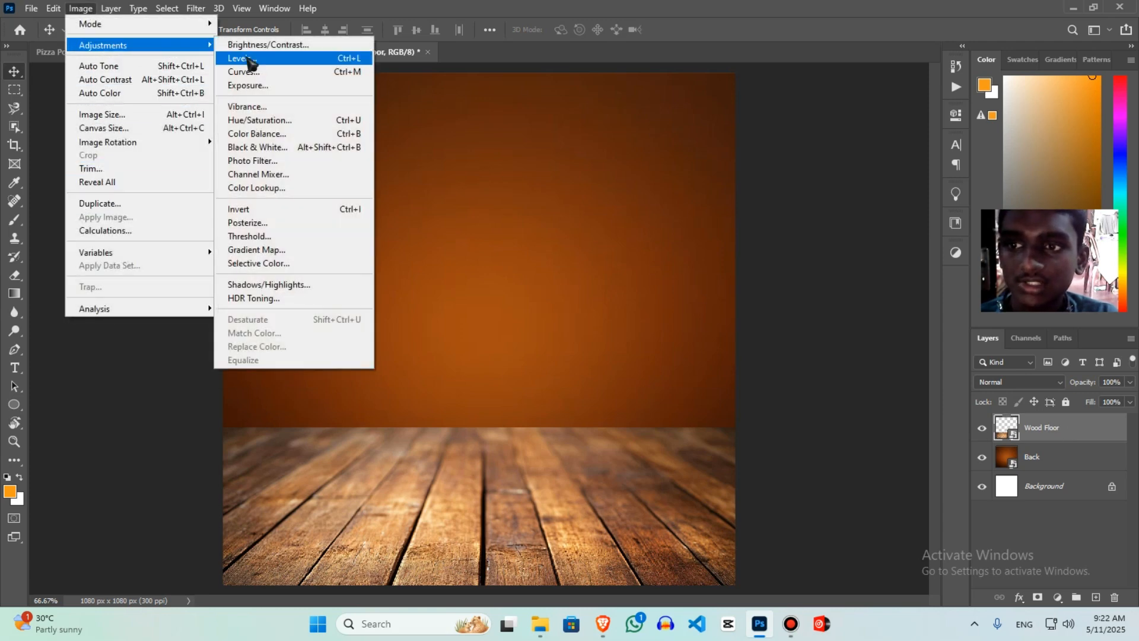
click(288, 59)
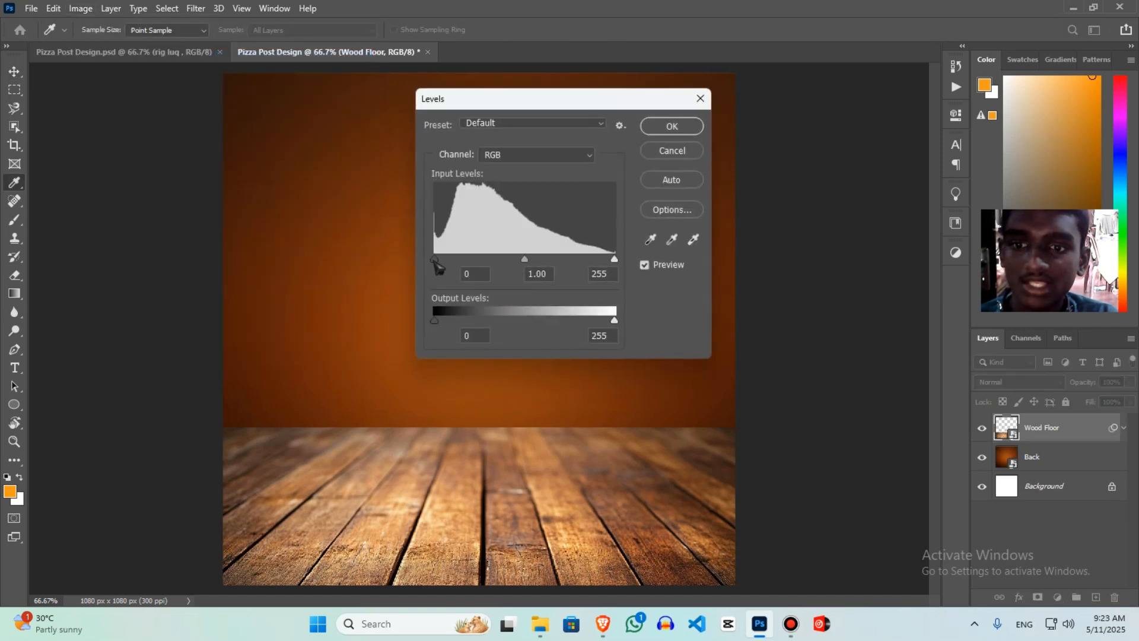
drag(434, 261, 463, 261)
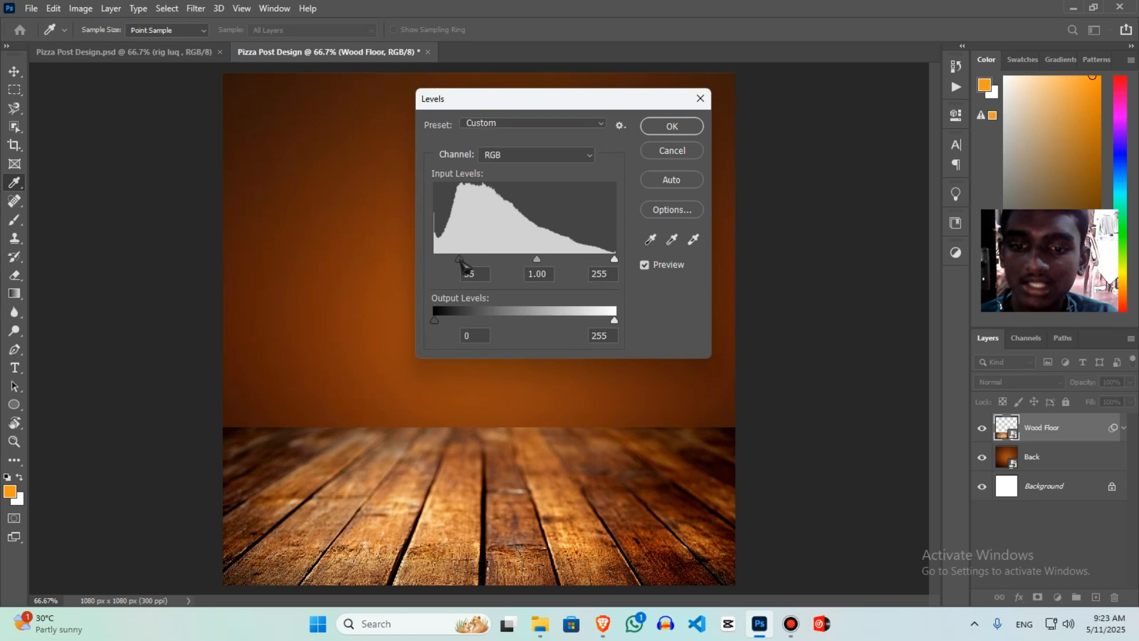
drag(615, 262, 608, 262)
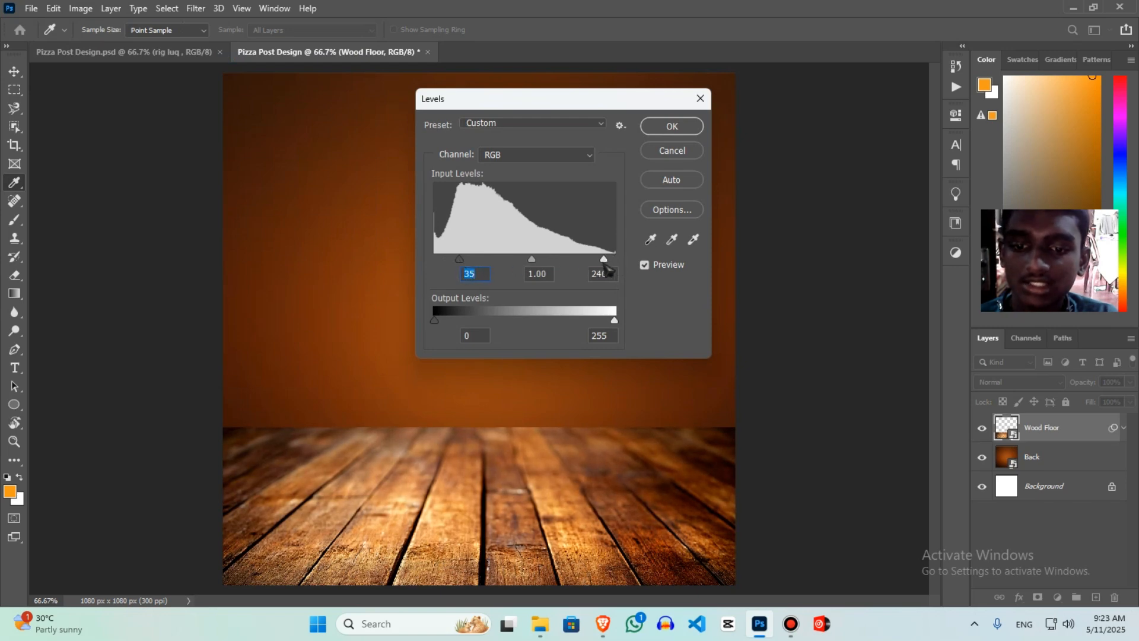
click(595, 261)
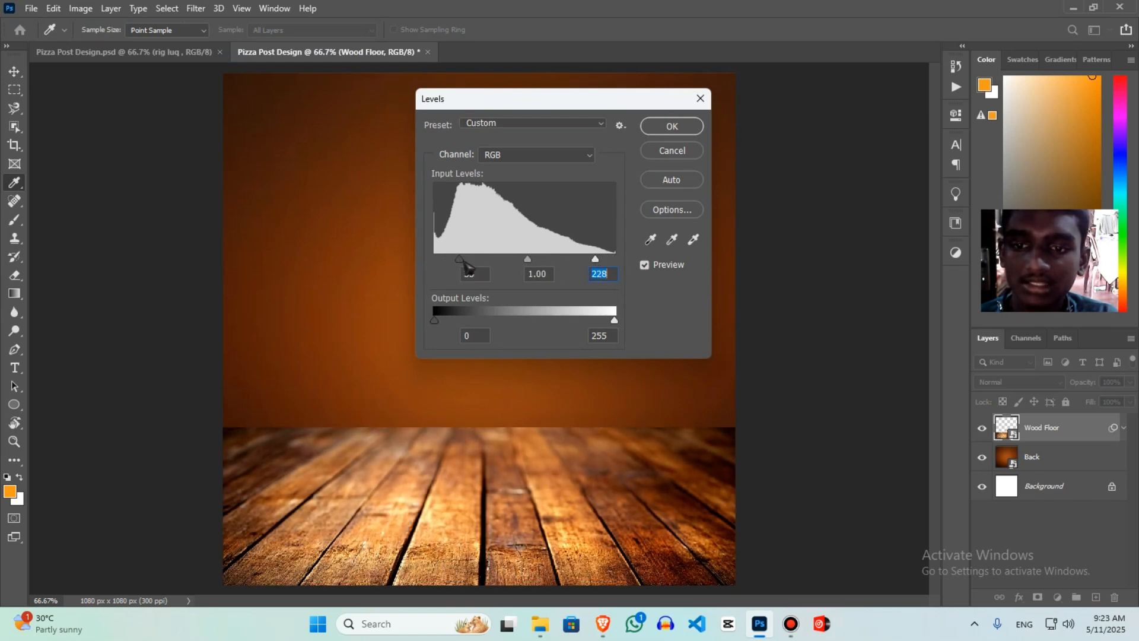
click(465, 261)
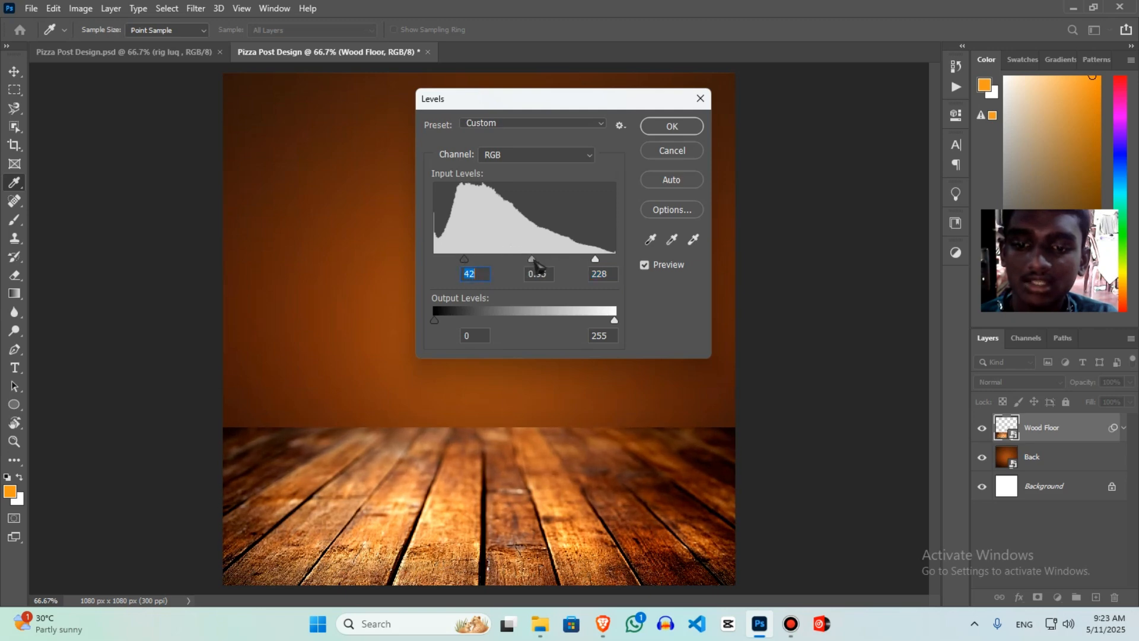
drag(534, 261, 537, 261)
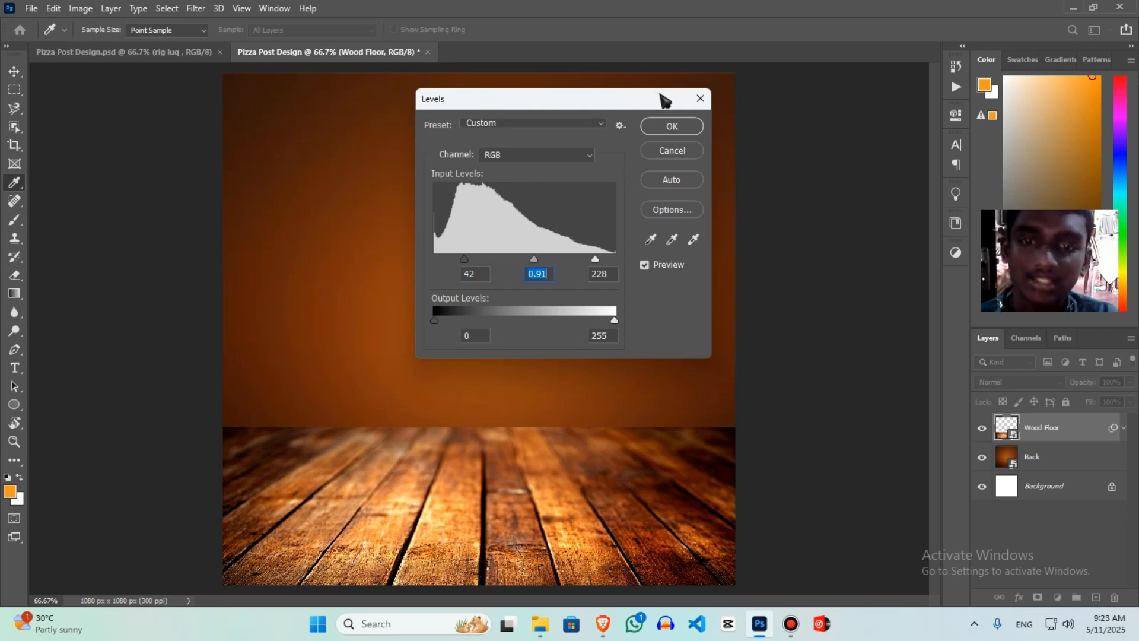
click(682, 129)
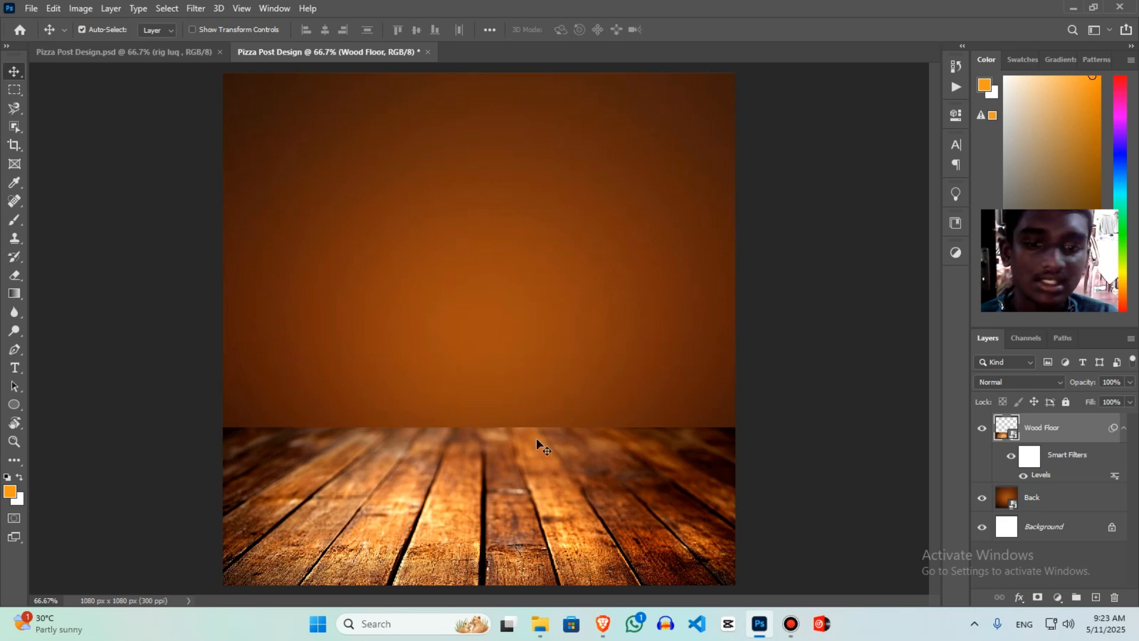
Rasterize the Wood Floor smart object so the Eraser tool can be used on it
scroll(189, 445, up, 2)
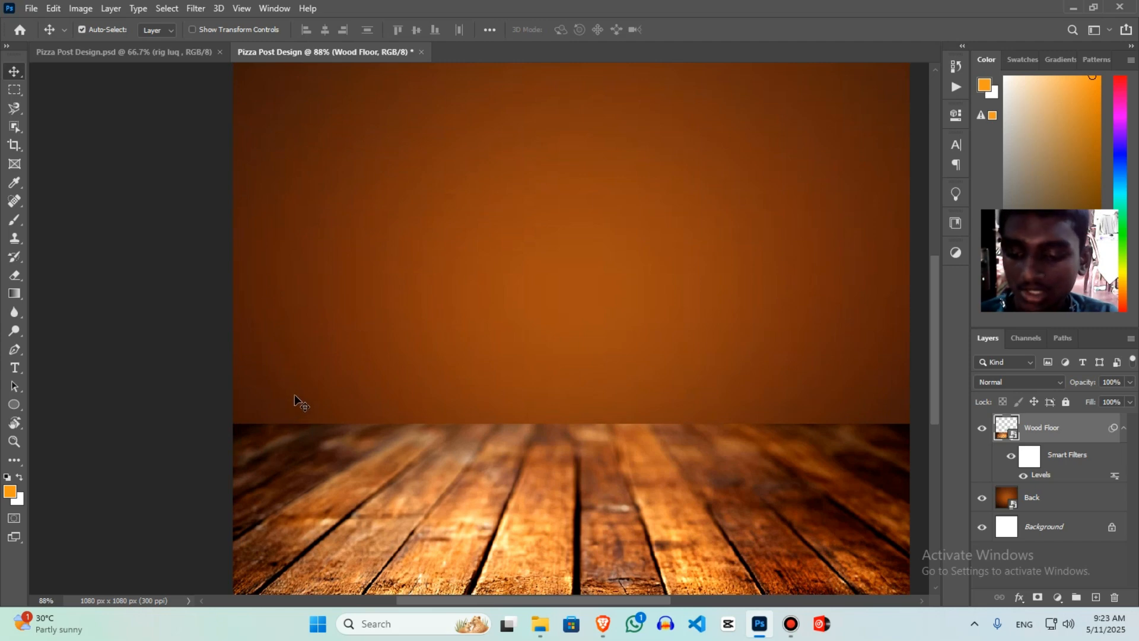
key(e)
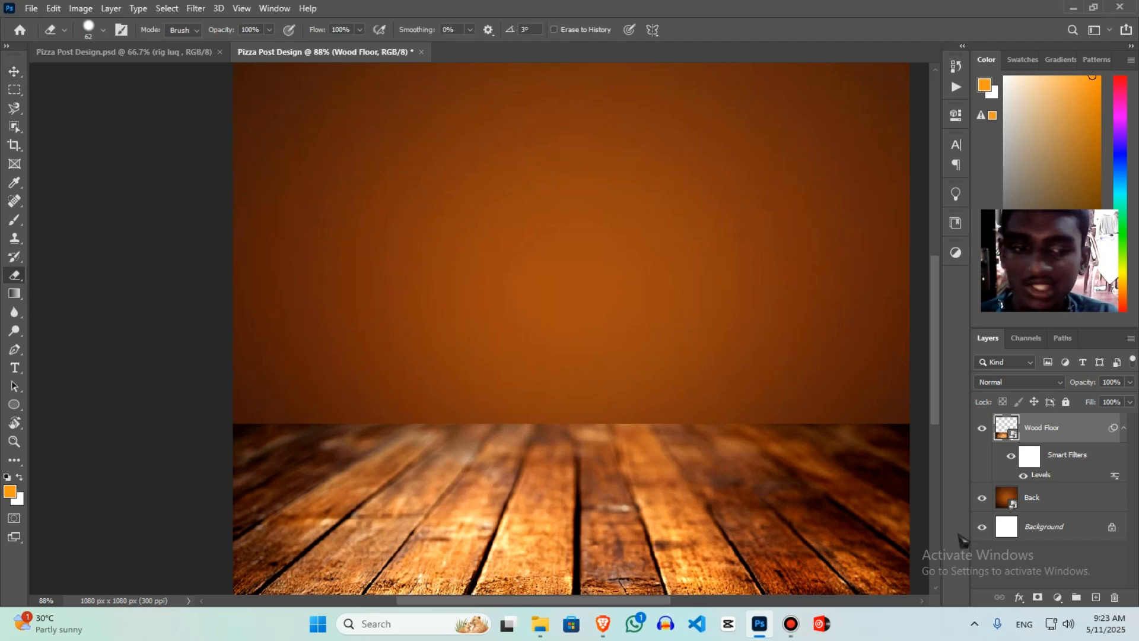
click(740, 497)
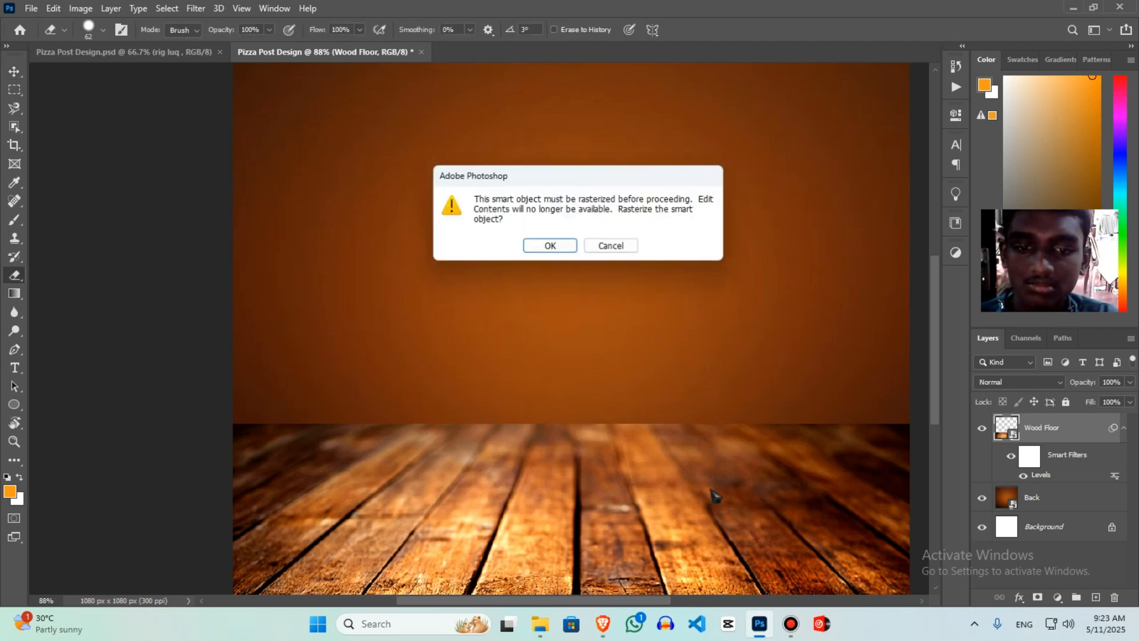
click(551, 246)
mouse_move(203, 449)
mouse_down()
mouse_move(226, 402)
mouse_move(321, 407)
mouse_up()
key(ctrl+z)
key(ctrl+z)
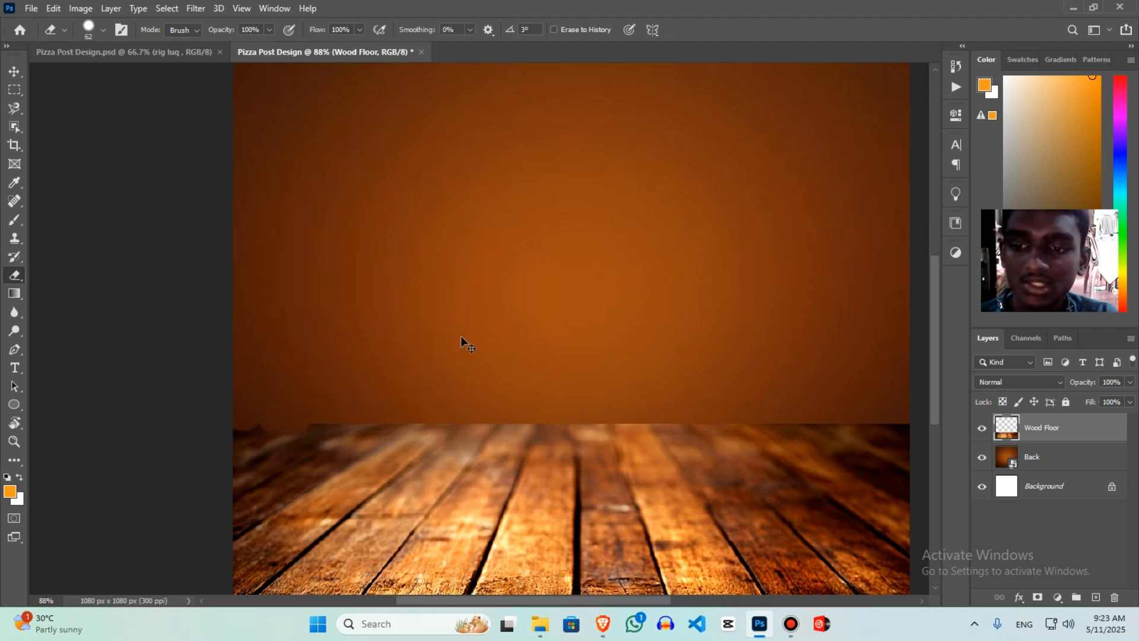
Lower the 62 px eraser's hardness and erase along the Wood Floor's full back edge to blend it into the background
right_click(462, 337)
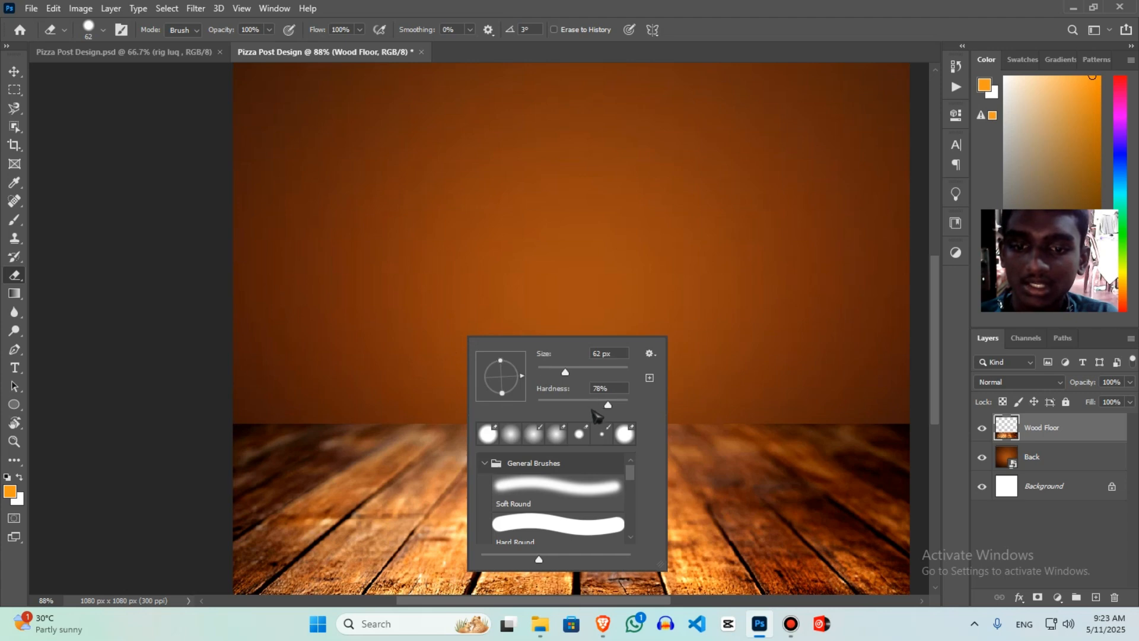
mouse_move(609, 408)
mouse_down()
mouse_move(535, 409)
mouse_move(558, 405)
mouse_up()
click(267, 398)
click(196, 412)
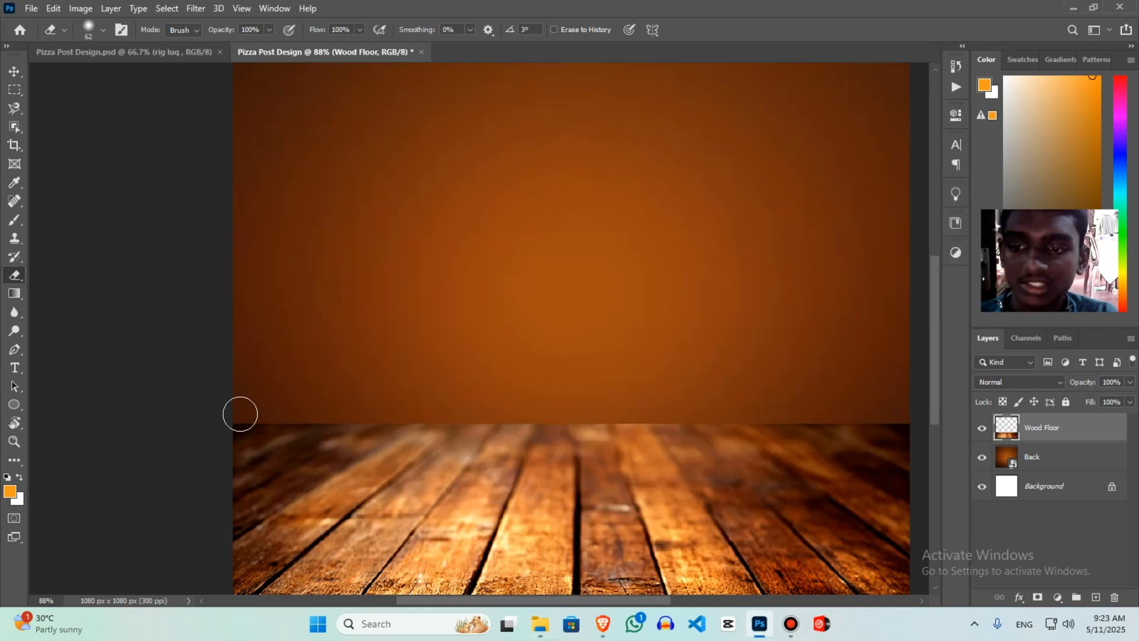
drag(241, 414, 798, 416)
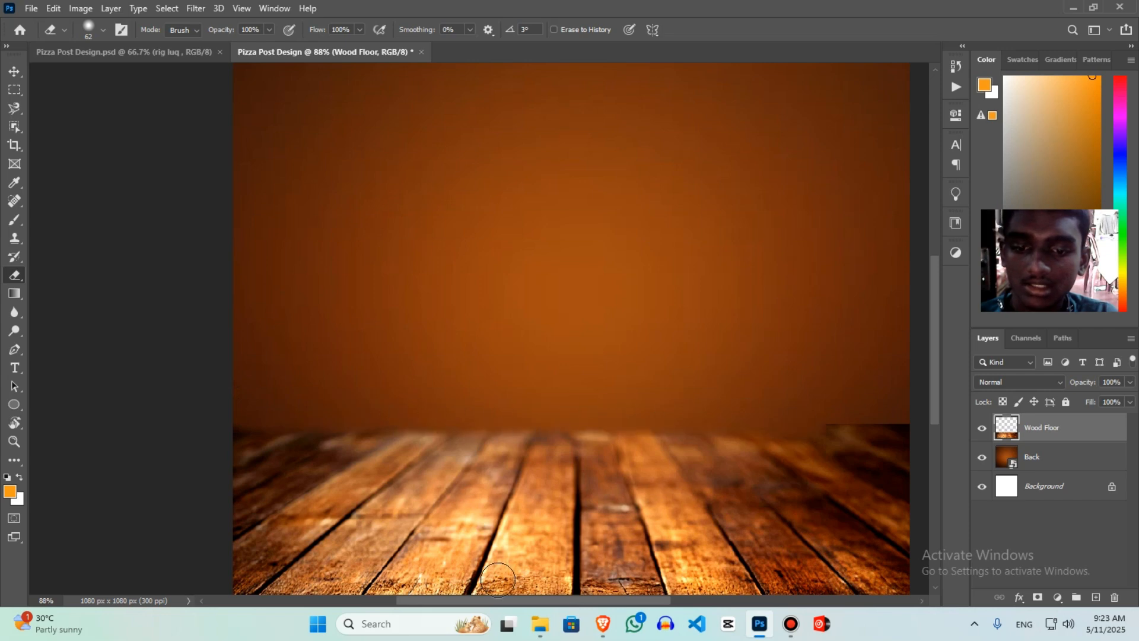
drag(503, 602, 611, 602)
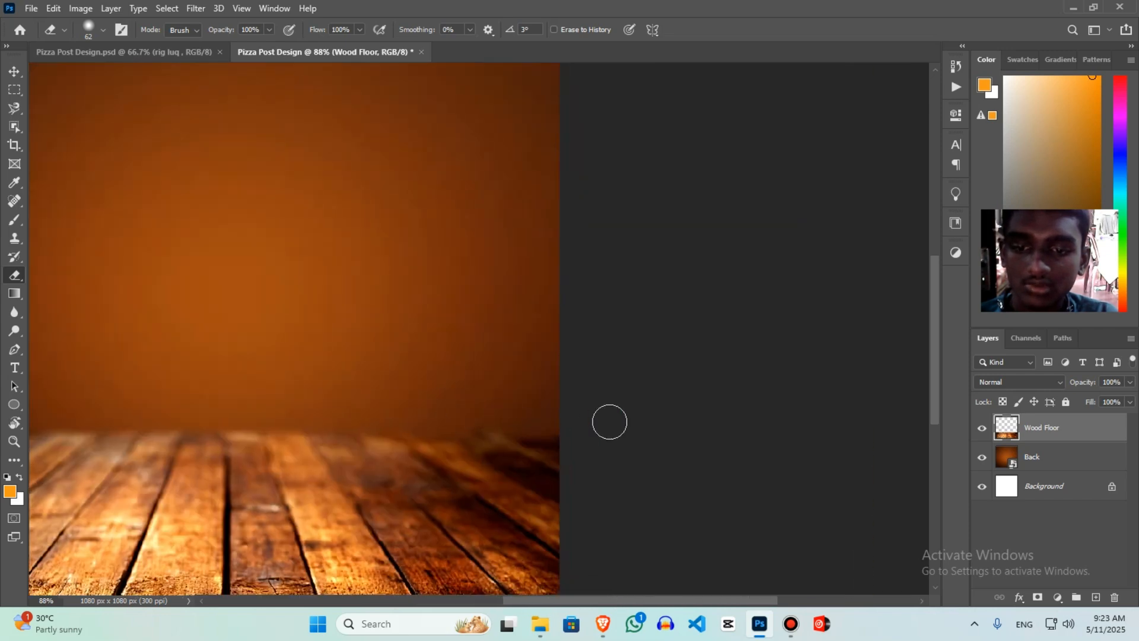
key(ctrl+0)
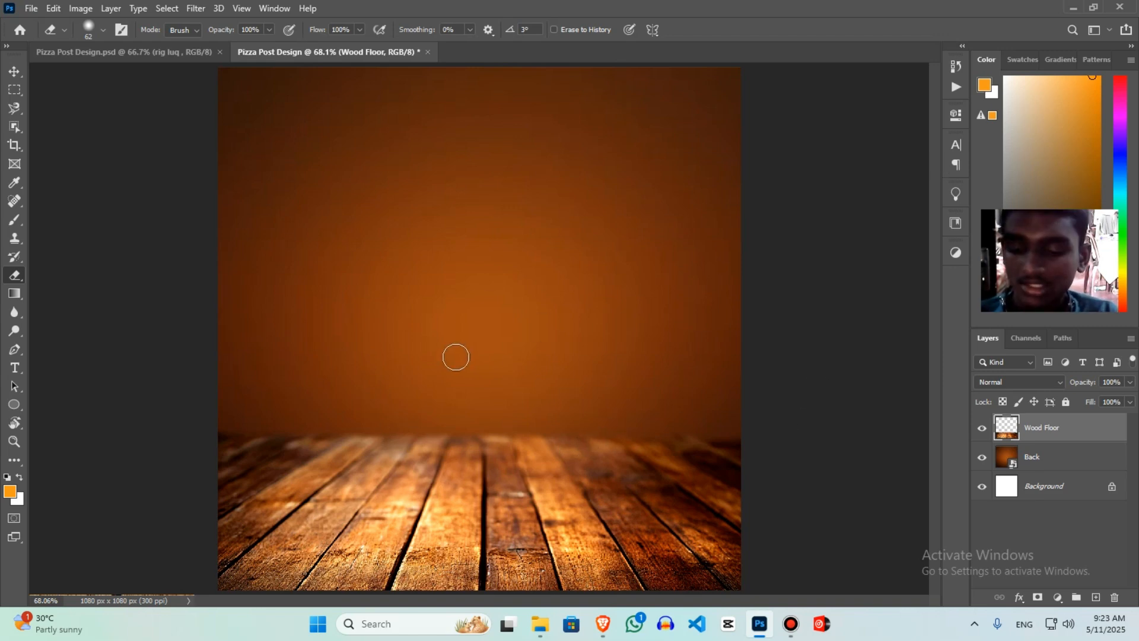
Review the finished Pizza Post Design.psd, and place Pizza.jpg from the Assets folder into the new design
key(v)
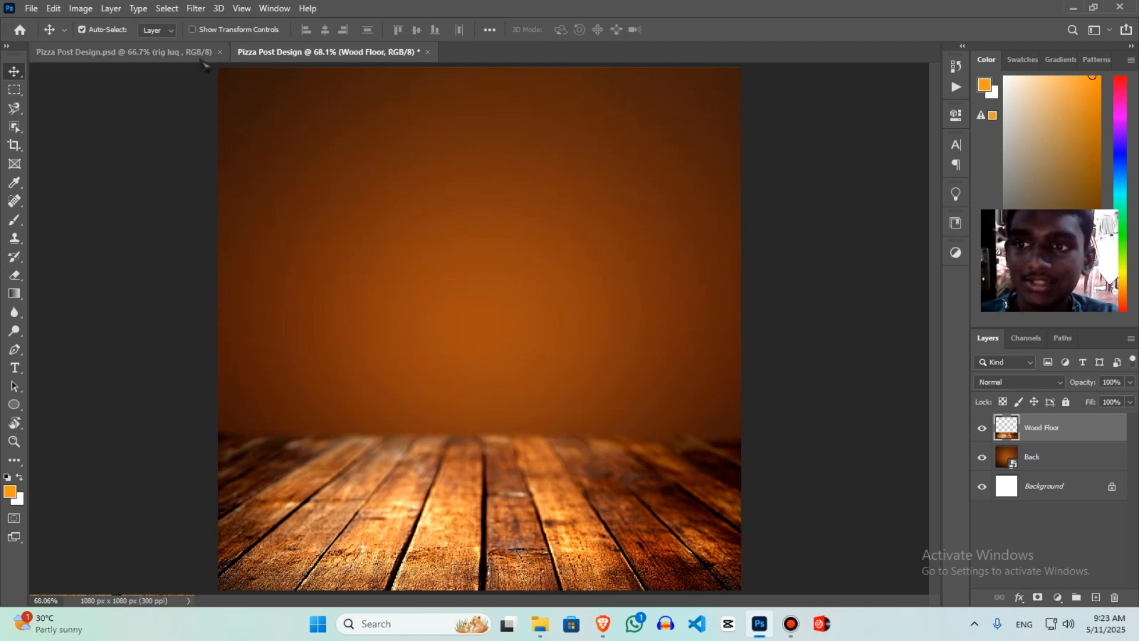
click(123, 52)
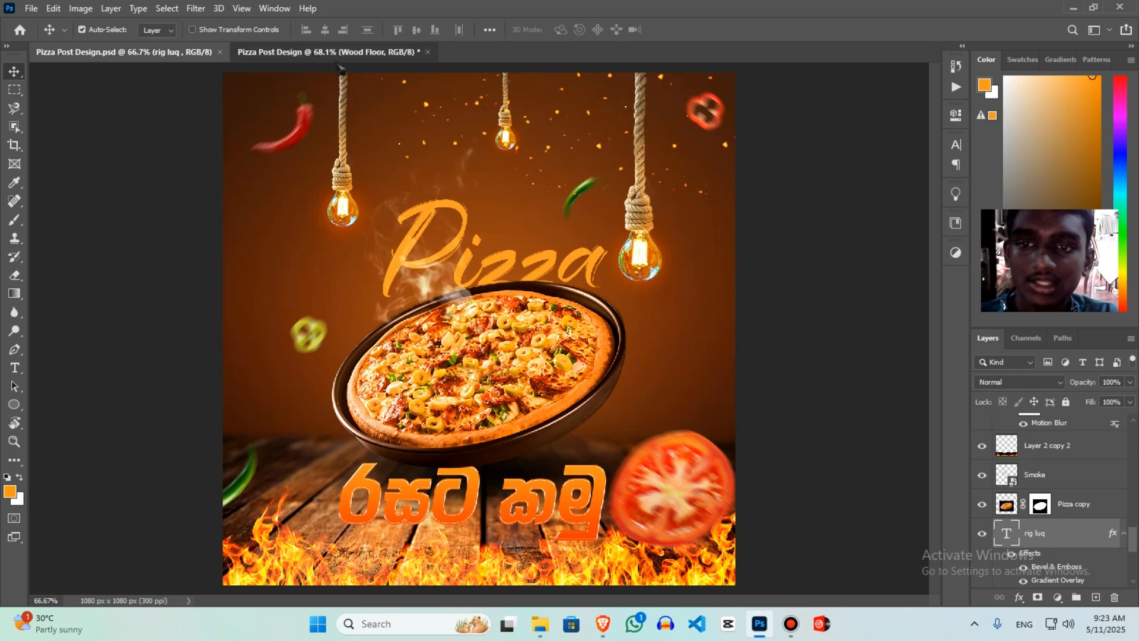
click(311, 56)
key(alt+Tab)
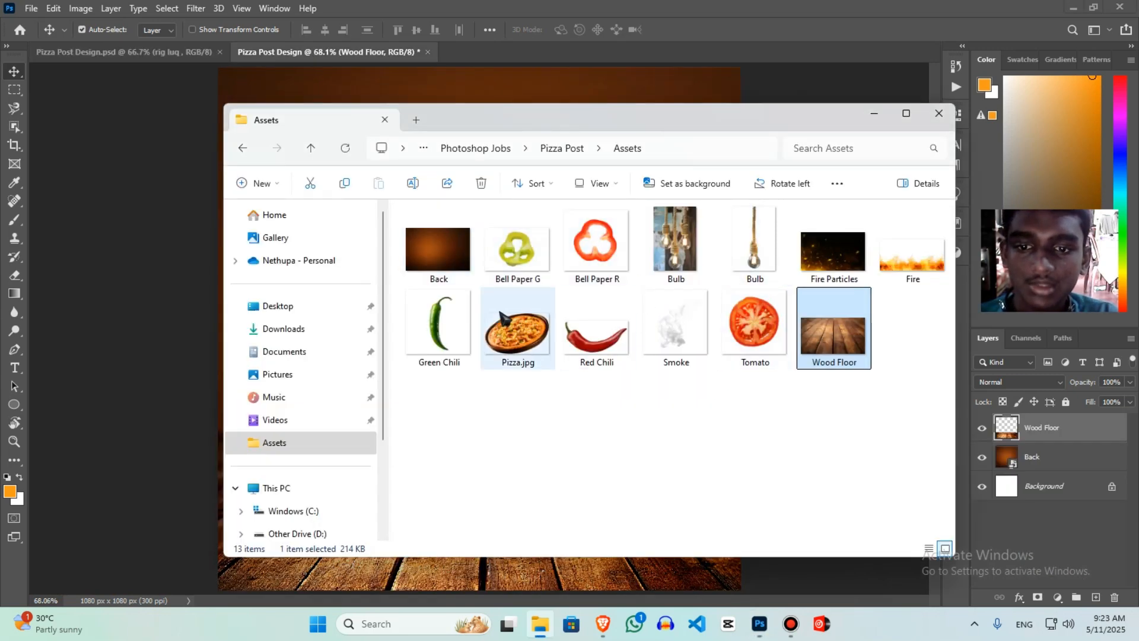
click(526, 321)
drag(522, 335, 332, 565)
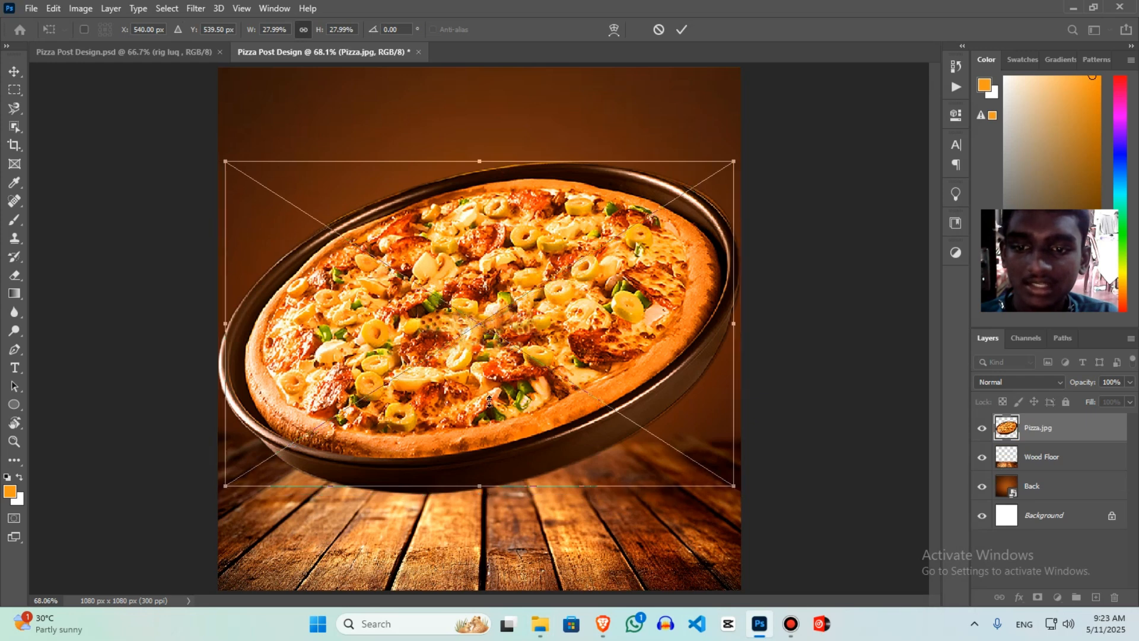
Scale the placed pizza down to about 17% and position it just over the wood floor's back edge, checking the finished design for placement
drag(481, 500, 481, 359)
drag(514, 278, 511, 350)
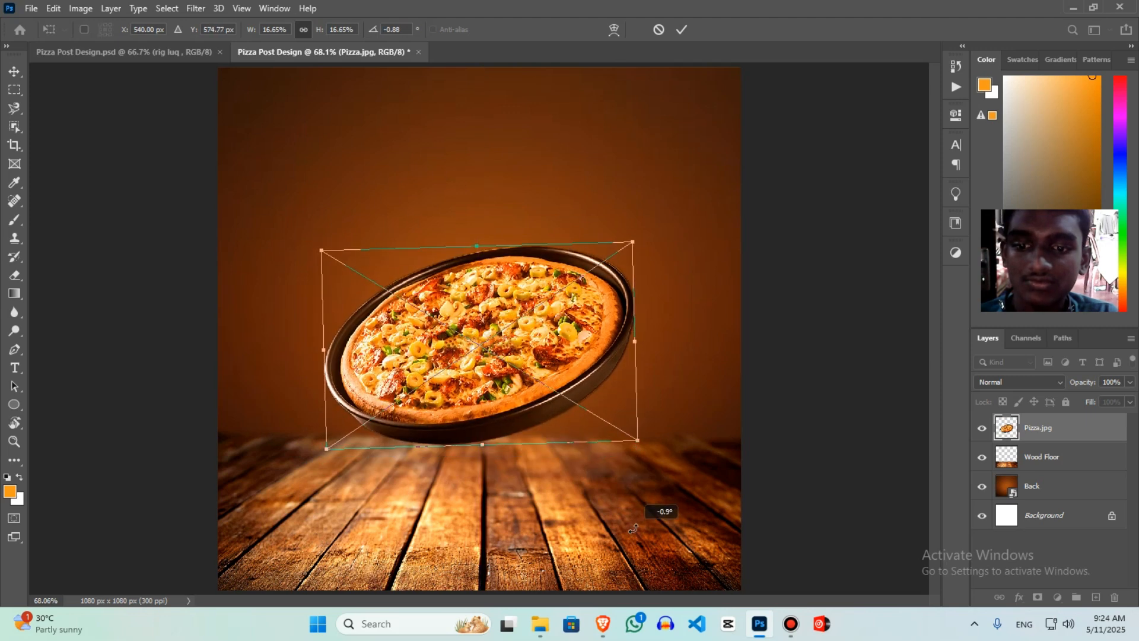
key(Return)
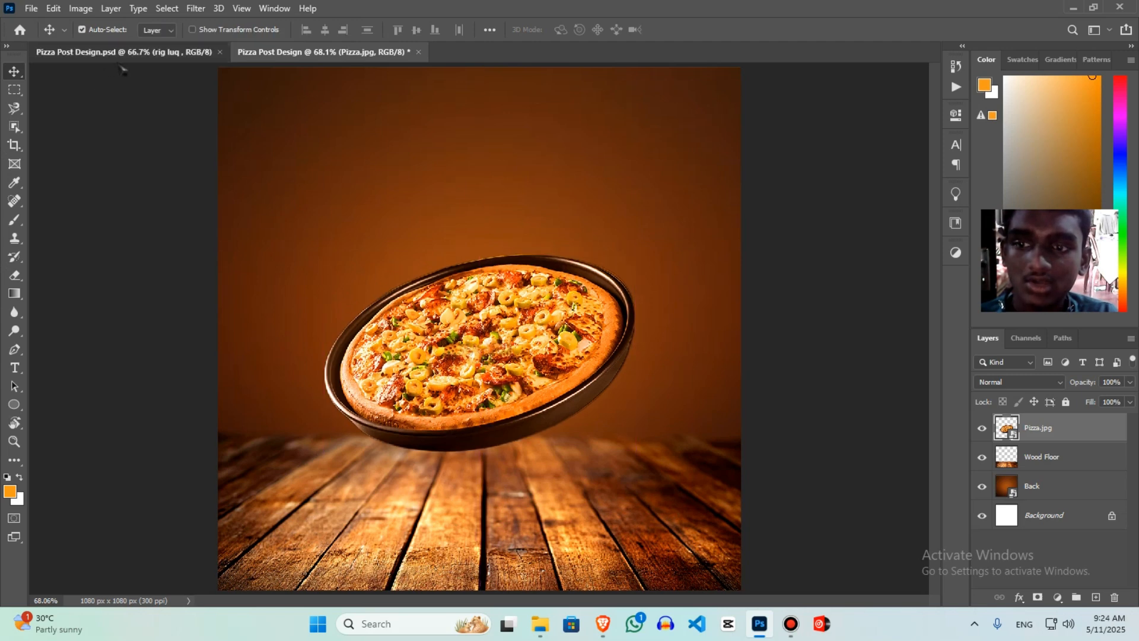
click(121, 53)
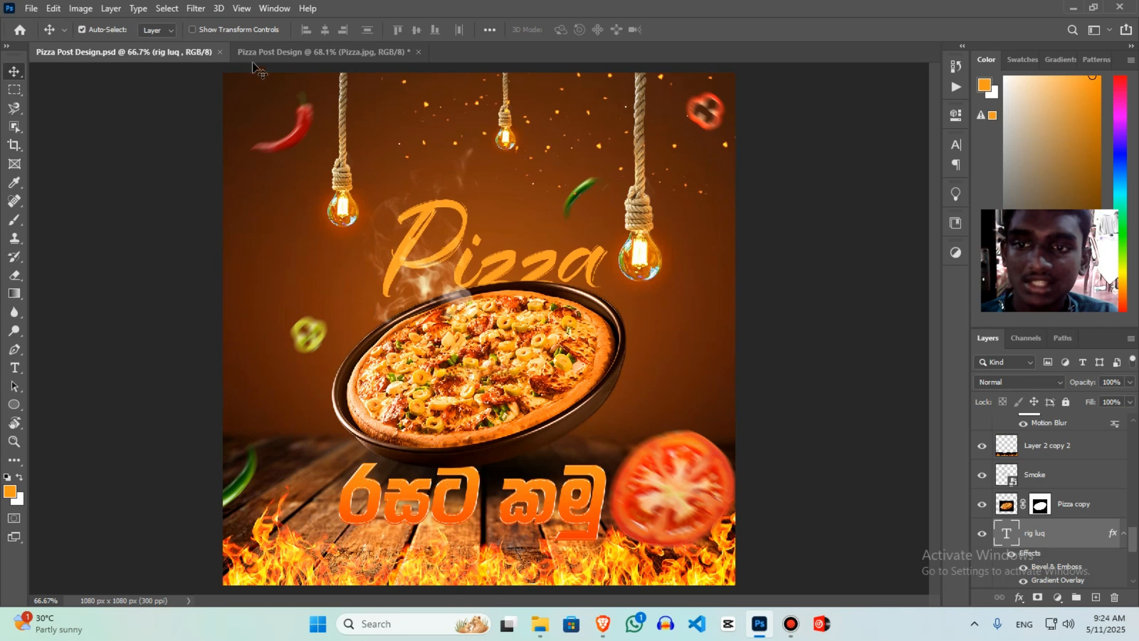
click(279, 53)
drag(454, 329, 452, 300)
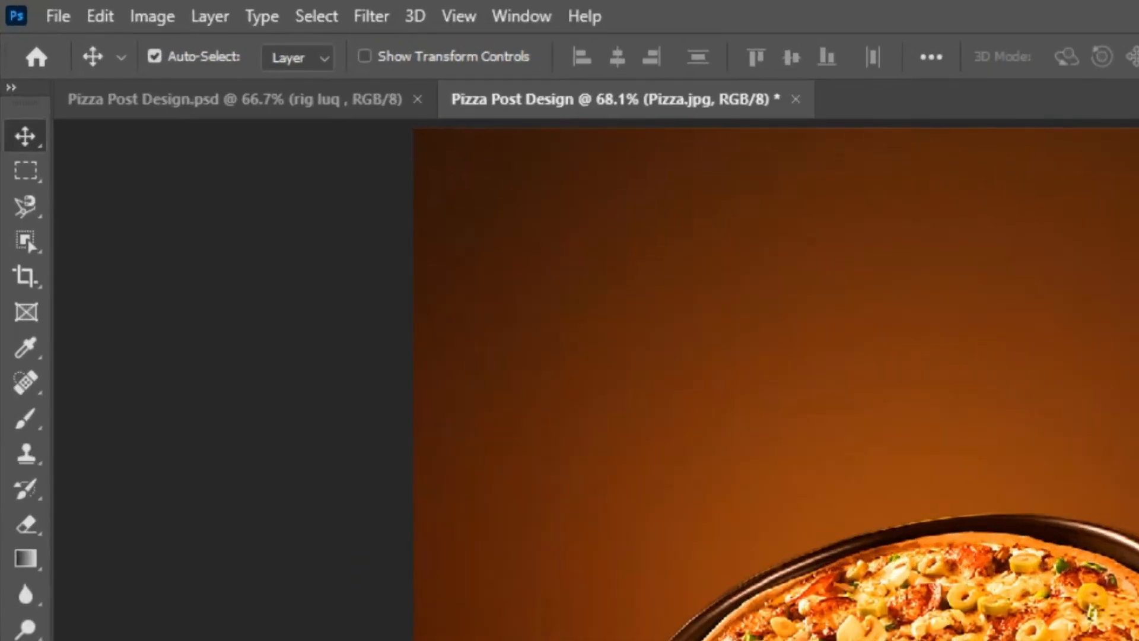
Add a new layer above the pizza and set up a Soft Round brush at 86 px with 0% hardness
key(b)
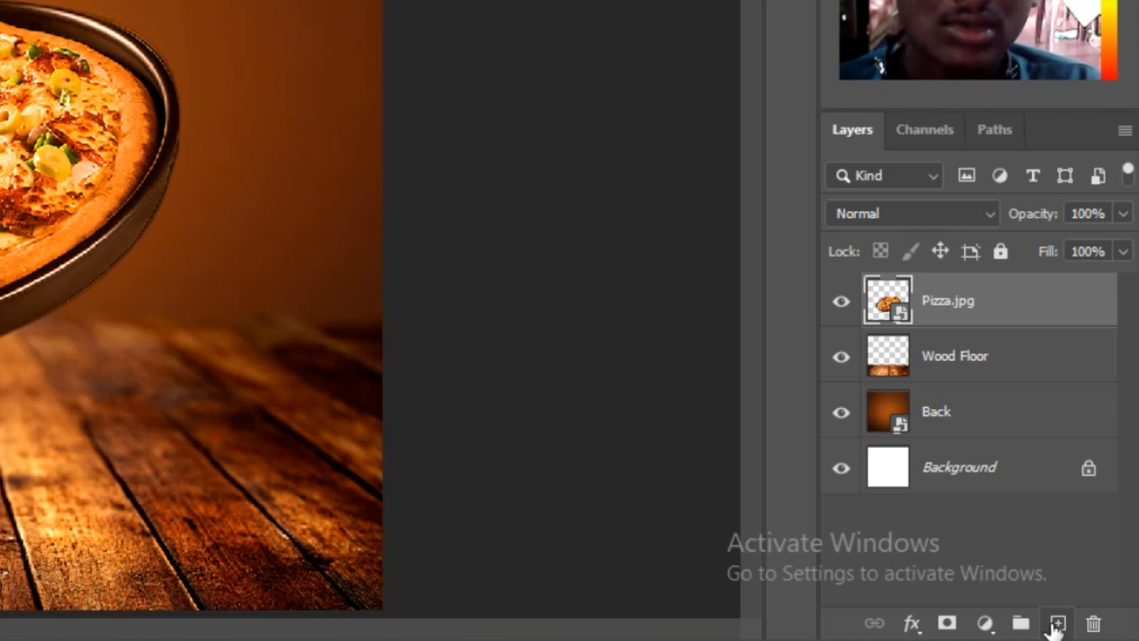
click(1056, 626)
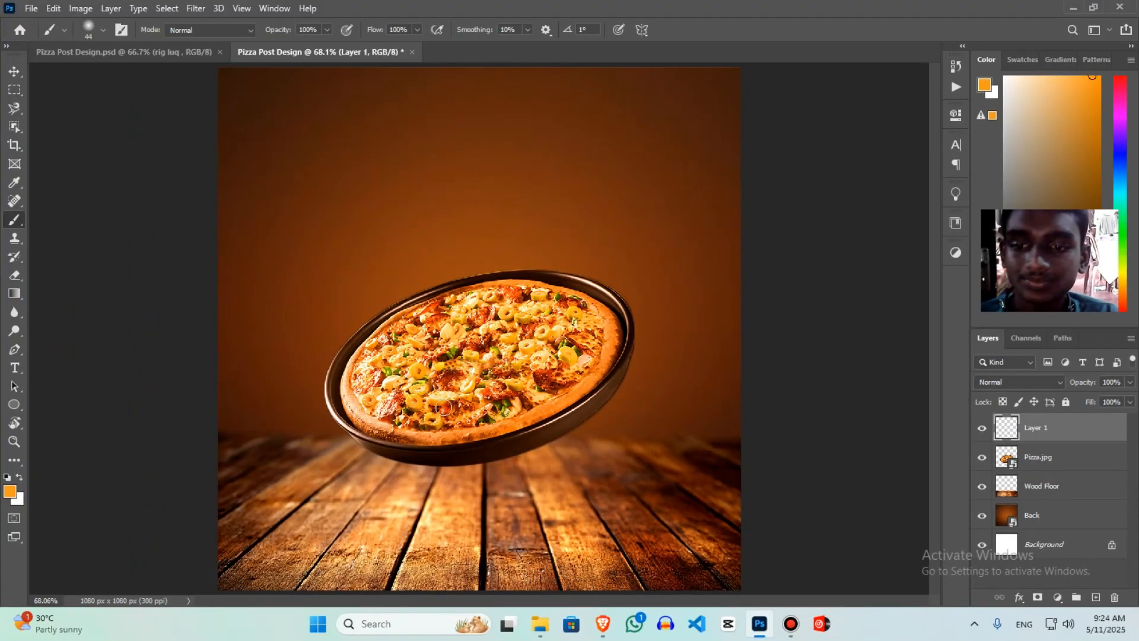
right_click(450, 408)
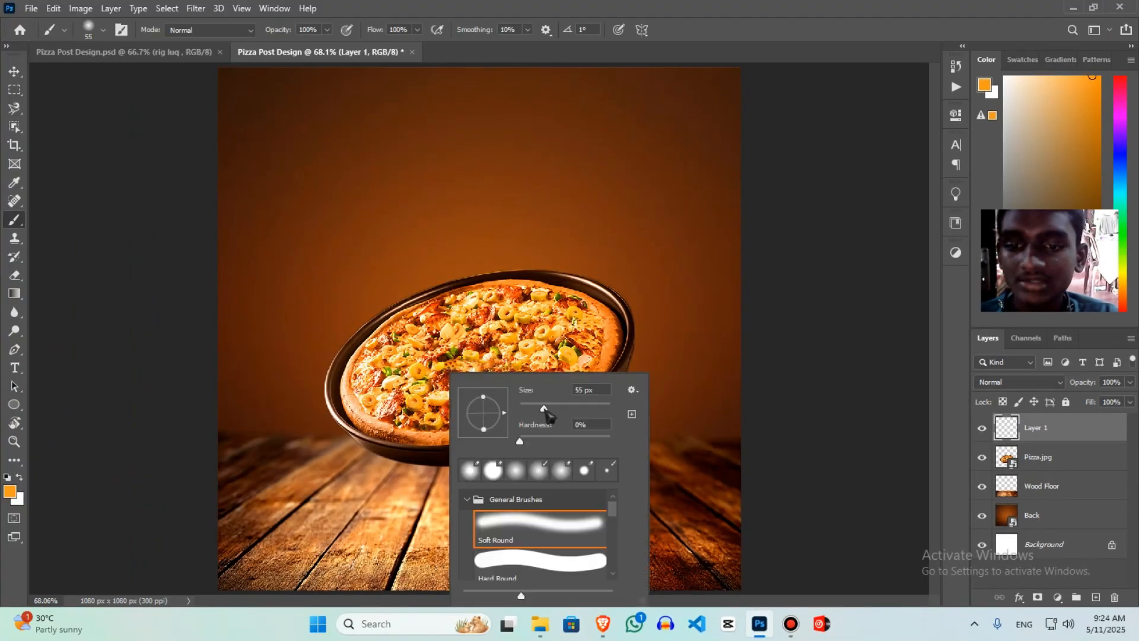
drag(546, 409, 559, 409)
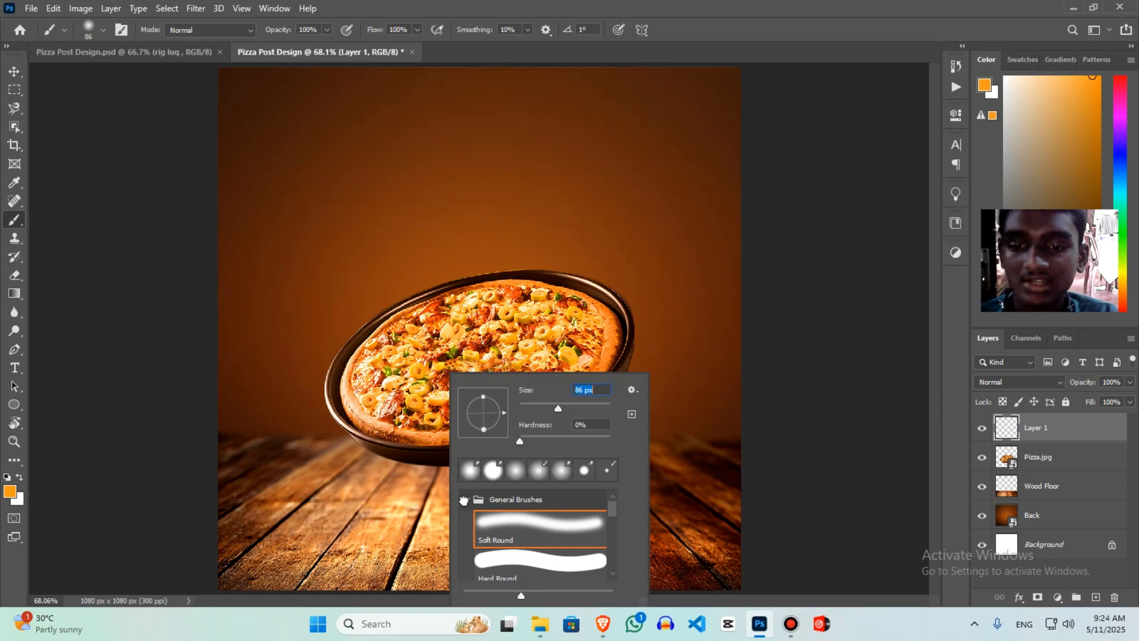
click(464, 500)
click(464, 500)
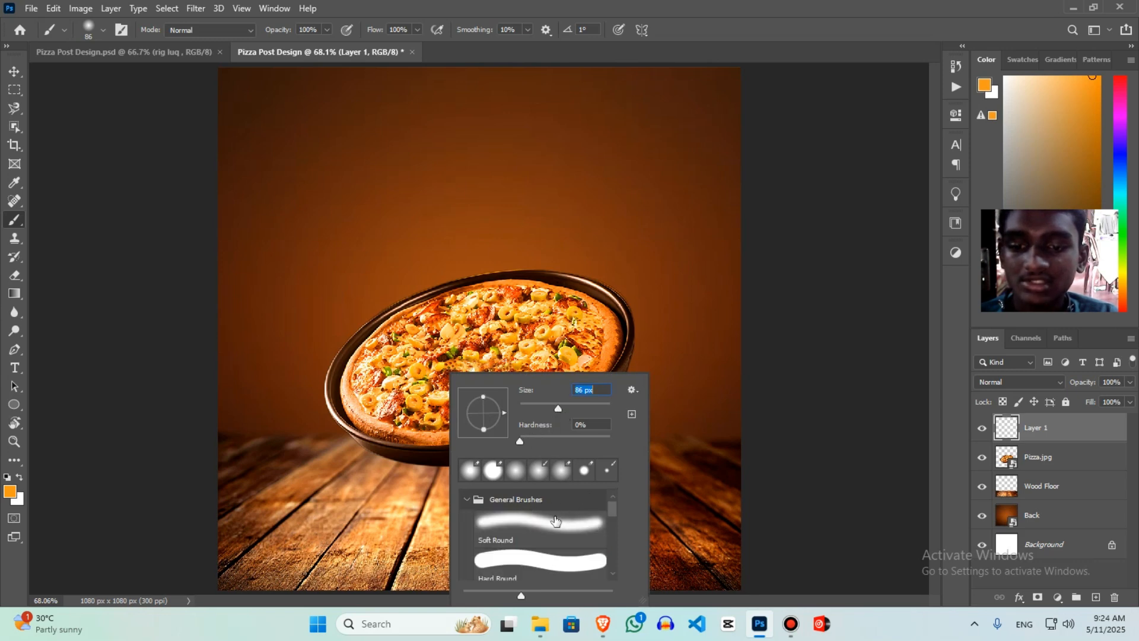
click(524, 516)
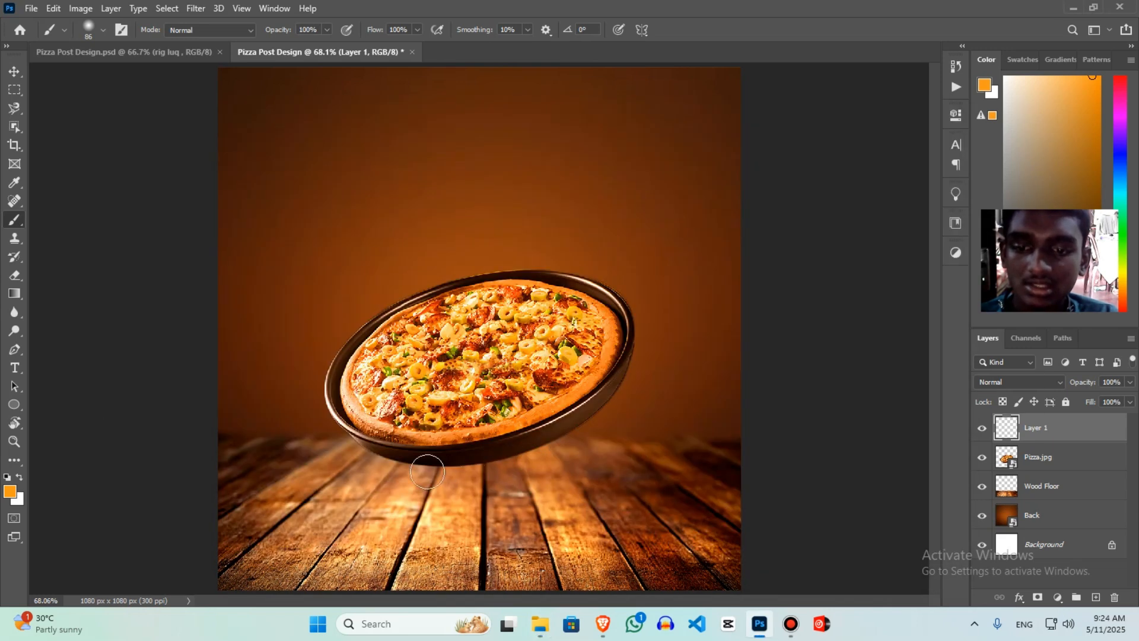
Set the foreground colour to black (000000) and paint a soft shadow on the new layer beneath the pizza pan
click(16, 494)
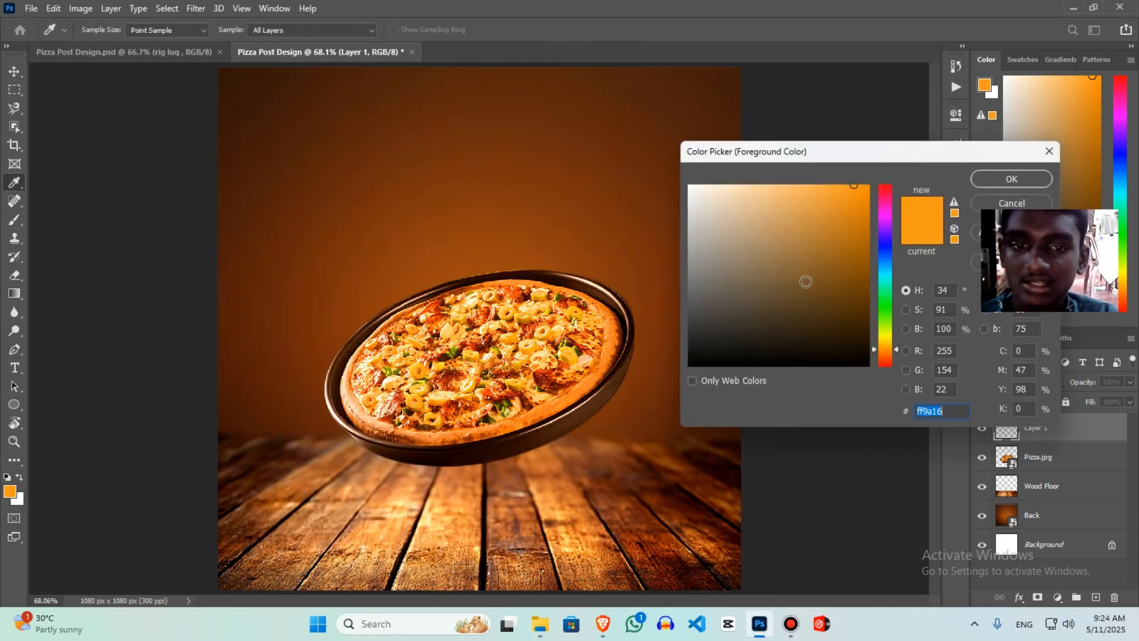
text(000000)
click(1011, 179)
key(b)
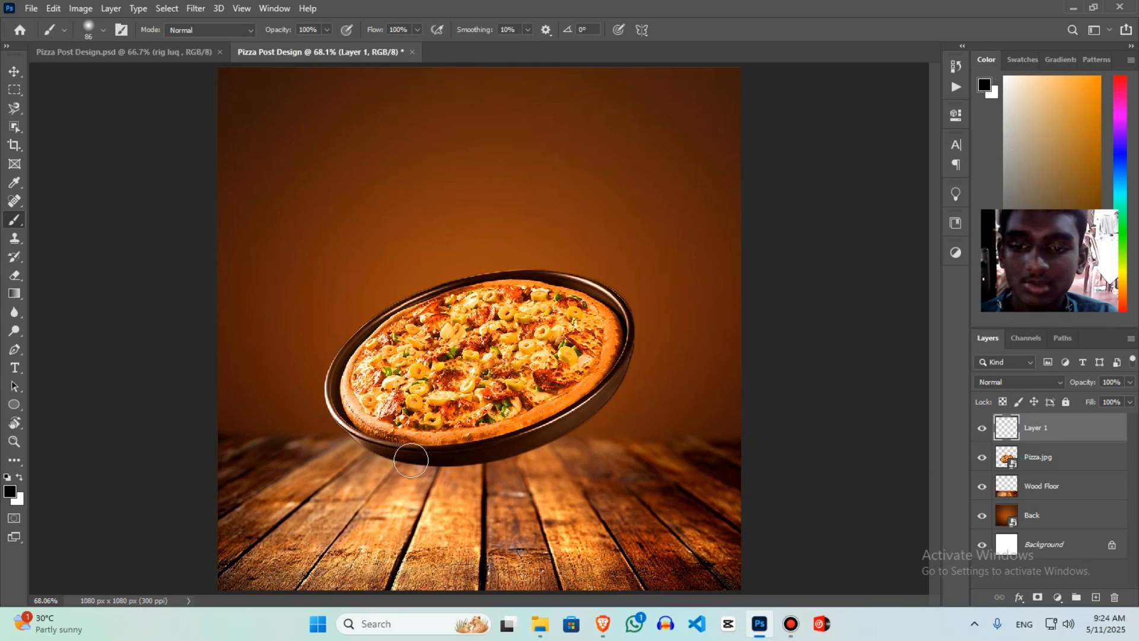
mouse_move(399, 467)
mouse_down()
mouse_move(518, 470)
mouse_move(590, 449)
mouse_move(576, 471)
mouse_move(493, 472)
mouse_move(576, 456)
mouse_move(444, 470)
mouse_move(554, 451)
mouse_up()
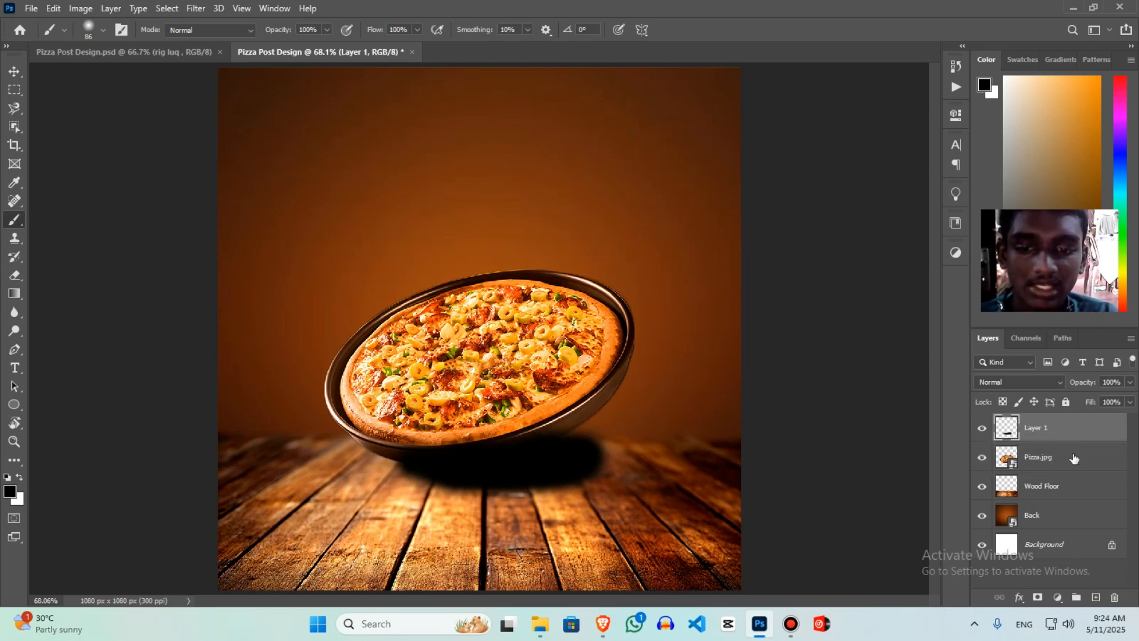
Bring the Pizza.jpg layer above the shadow layer and shift the shadow slightly left and down under the pan
click(1051, 452)
drag(1087, 456, 1089, 429)
key(v)
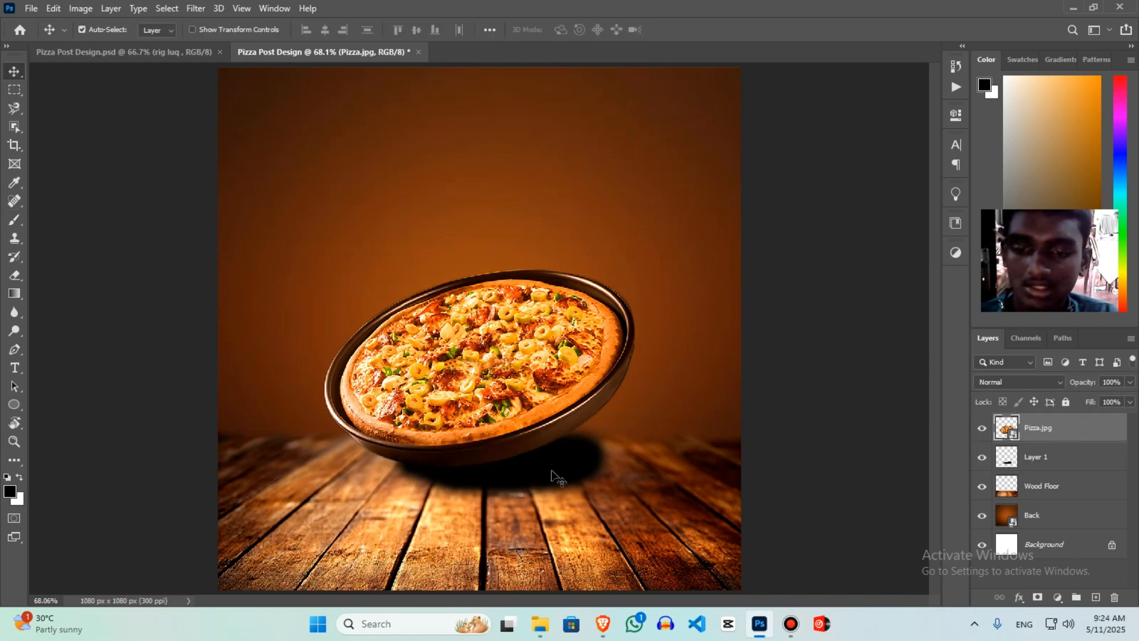
drag(552, 476, 540, 480)
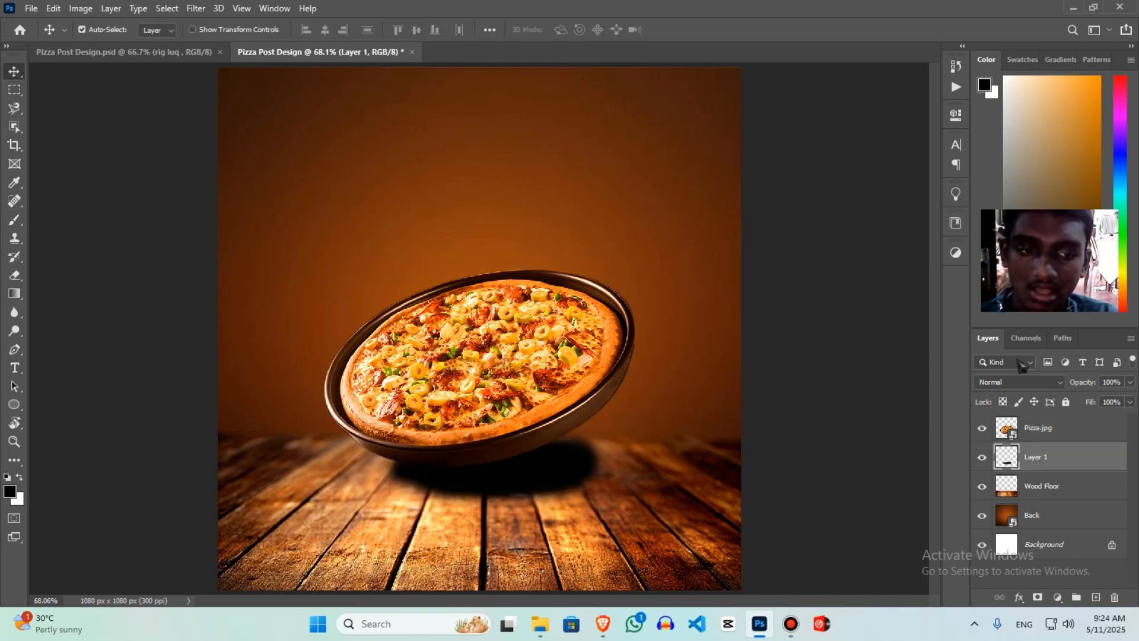
Soften the Layer 1 shadow by setting its opacity to 70% and its fill to 87%
click(1130, 382)
mouse_move(1128, 398)
mouse_down()
mouse_move(1085, 404)
mouse_move(1111, 405)
mouse_up()
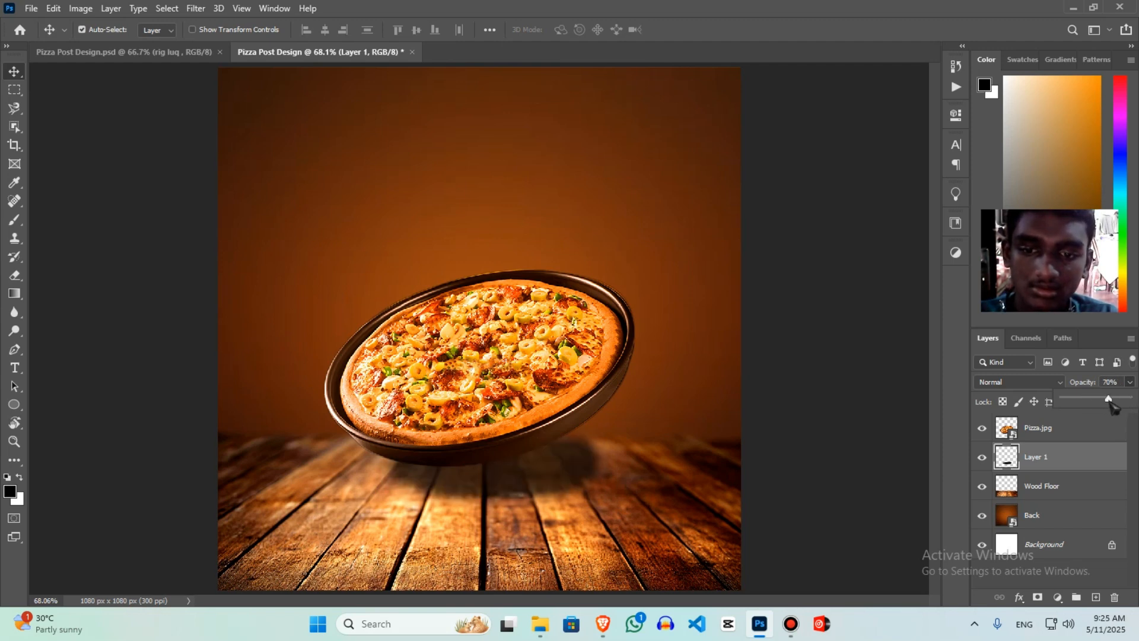
click(918, 428)
click(908, 430)
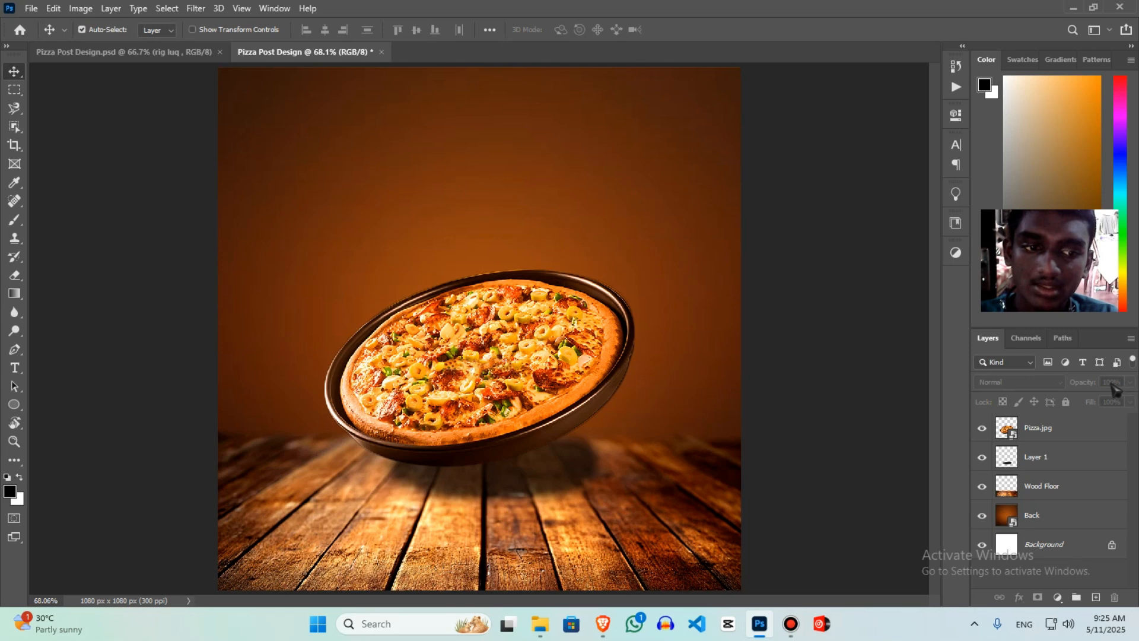
click(1068, 455)
click(1130, 402)
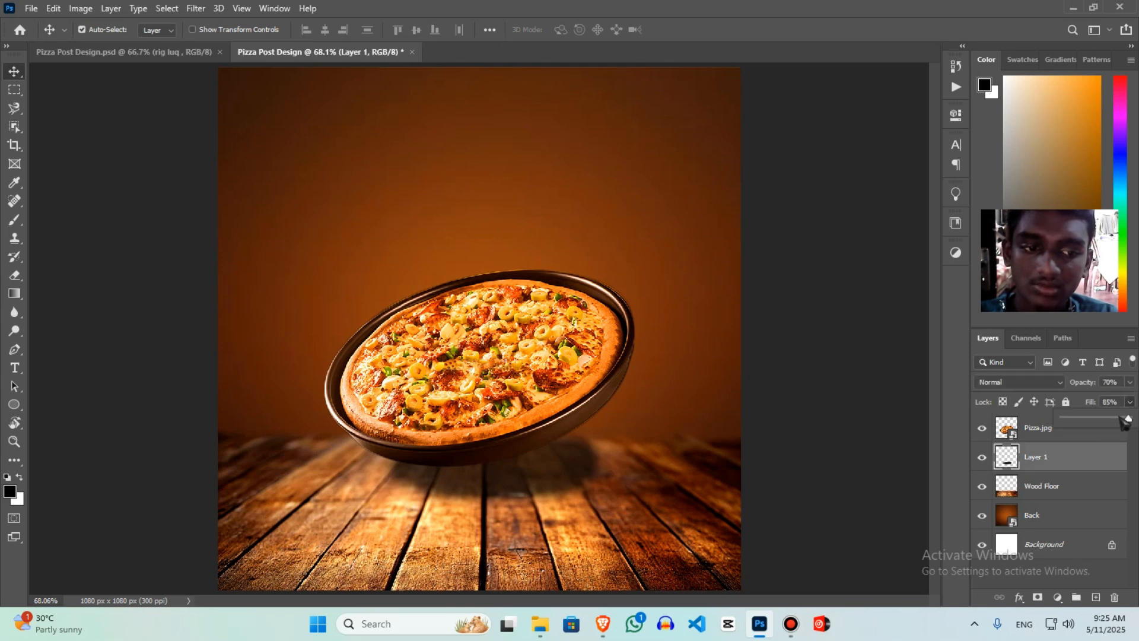
mouse_move(1125, 419)
mouse_down()
mouse_move(1098, 423)
mouse_move(1128, 425)
mouse_up()
click(867, 454)
click(867, 455)
right_click(571, 449)
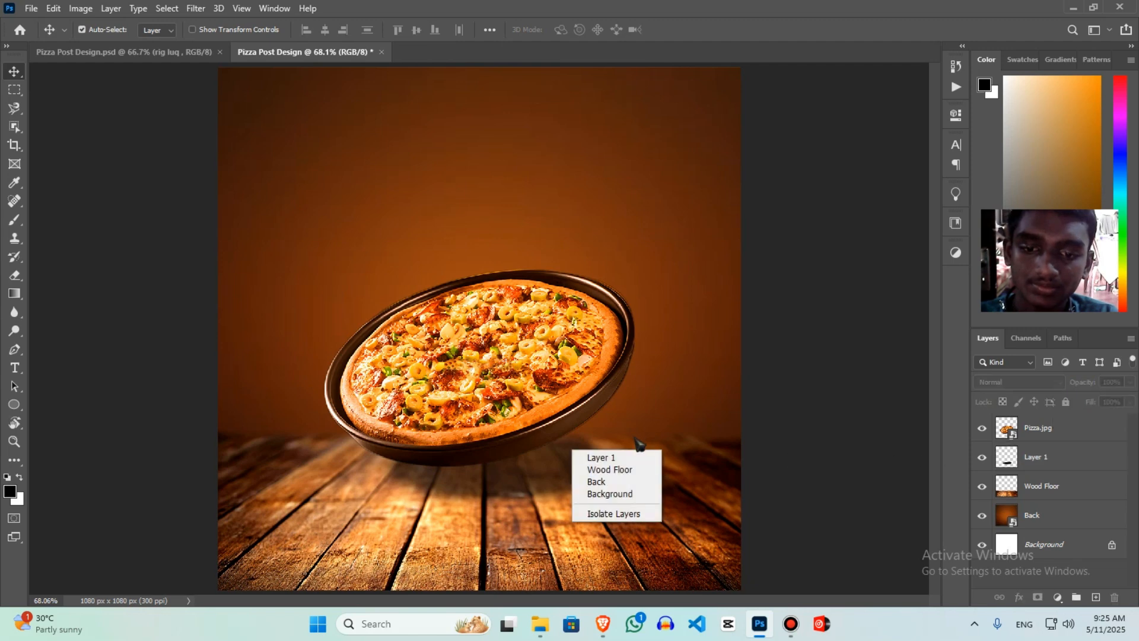
click(517, 469)
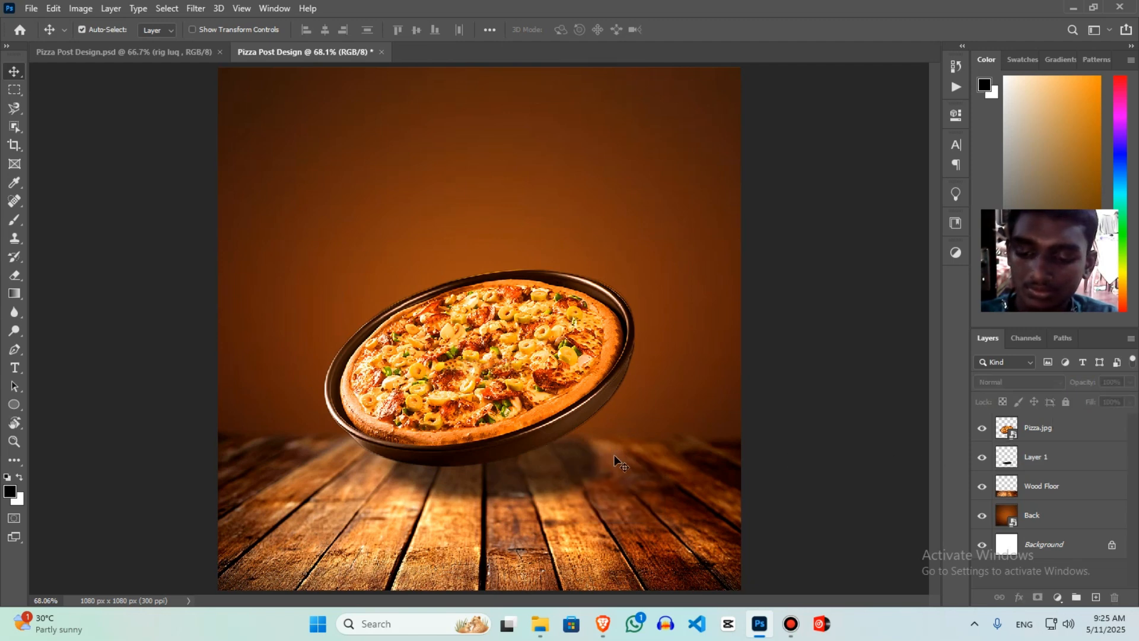
Extend the Layer 1 shadow with the black brush past the pan's raised right side, and compare it with the finished design
key(b)
click(1061, 458)
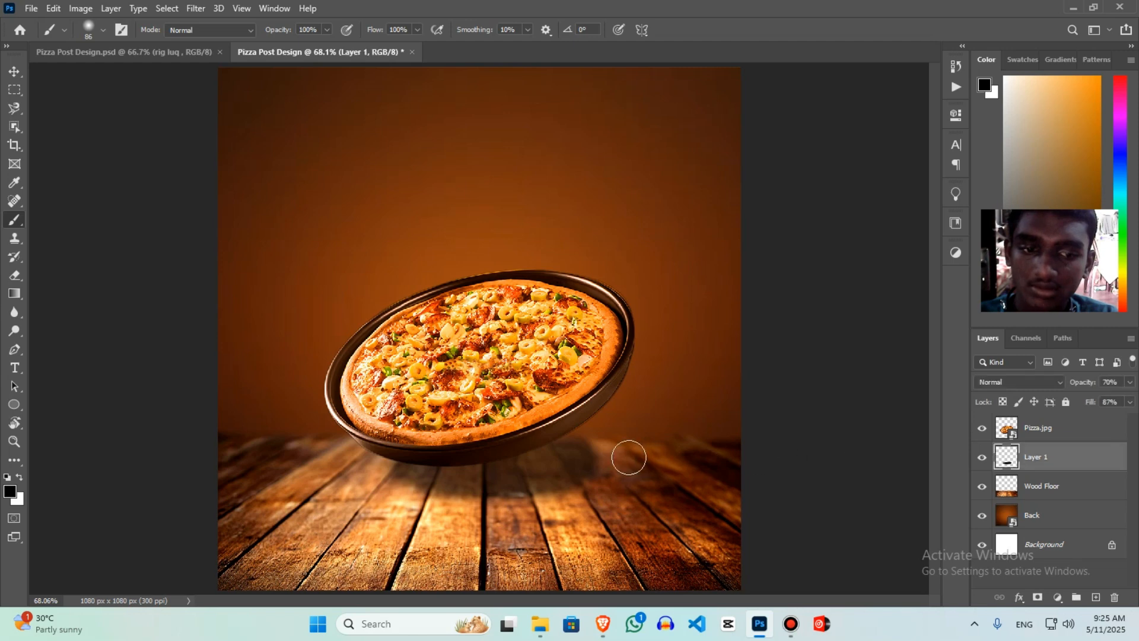
mouse_move(628, 453)
mouse_down()
mouse_move(579, 446)
mouse_move(610, 435)
mouse_move(594, 430)
mouse_move(601, 467)
mouse_move(496, 465)
mouse_move(581, 465)
mouse_move(597, 440)
mouse_move(581, 465)
mouse_up()
key(ctrl+z)
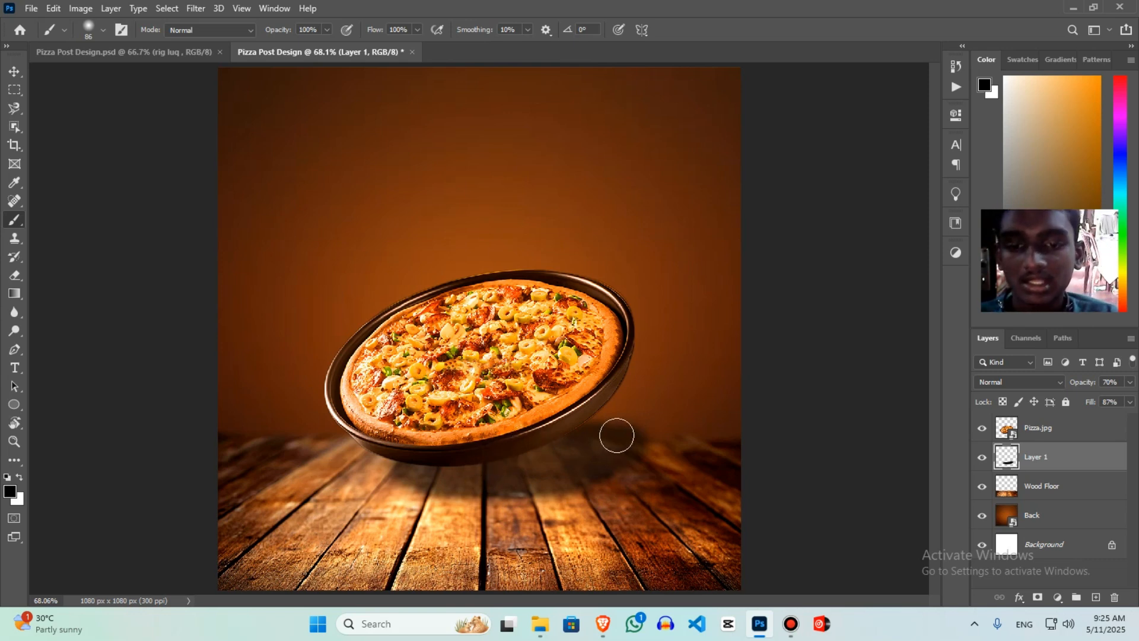
click(172, 52)
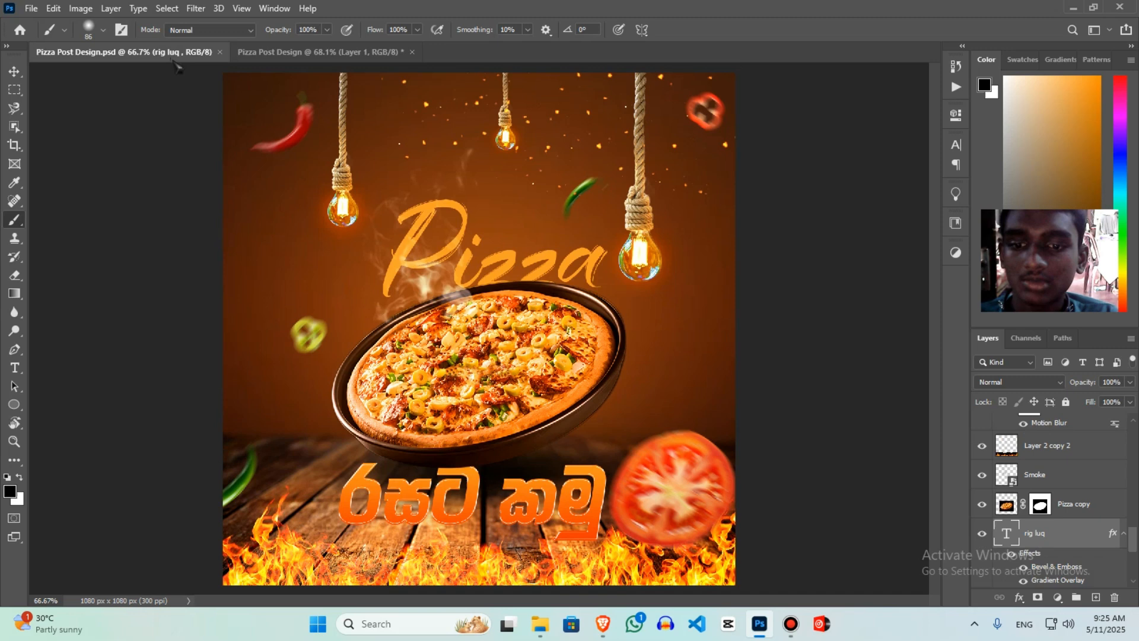
click(320, 51)
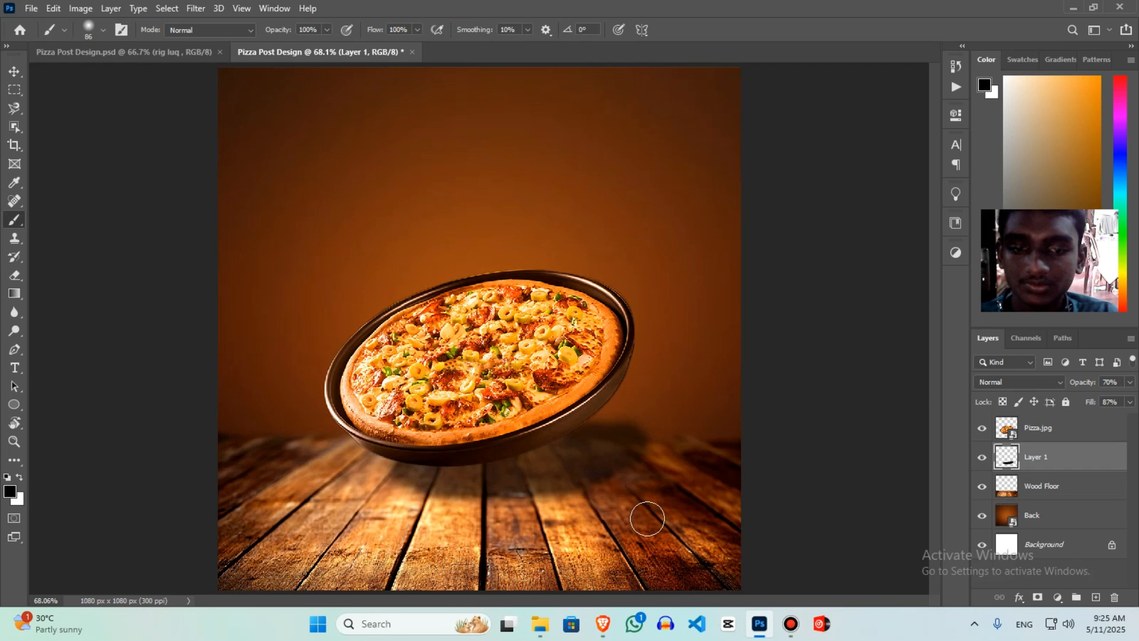
Add a layer above Layer 1, paint a second black shadow directly under the pan, and set the layer's opacity to 57%
click(1095, 596)
mouse_move(434, 471)
mouse_down()
mouse_move(534, 460)
mouse_move(420, 469)
mouse_move(487, 466)
mouse_up()
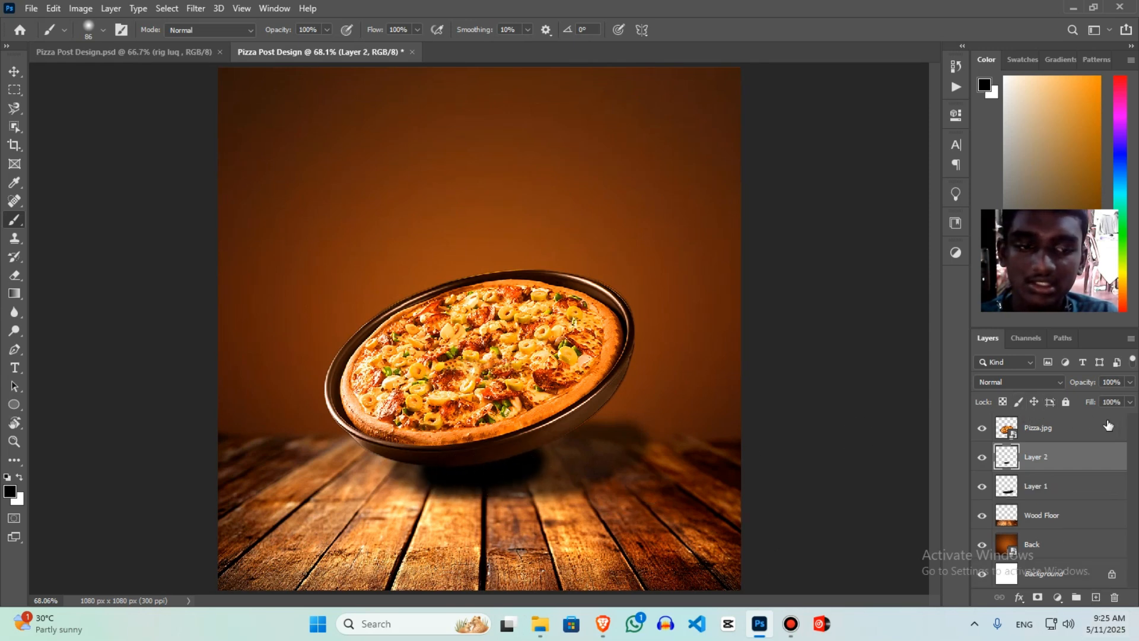
click(1131, 381)
drag(1127, 400, 1093, 407)
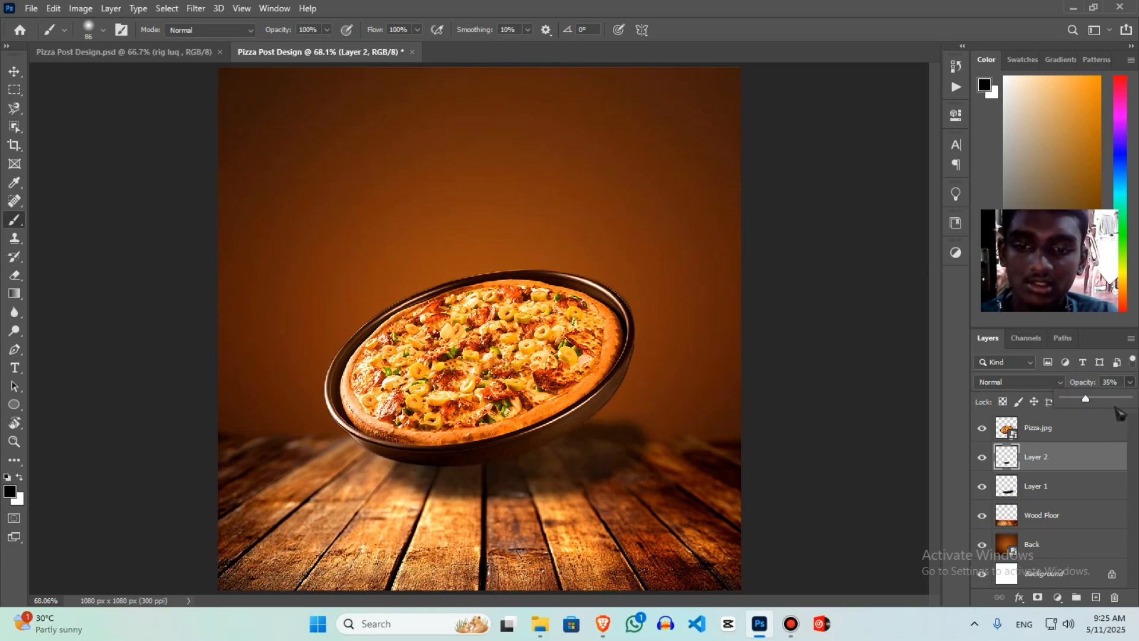
drag(1100, 407, 1104, 406)
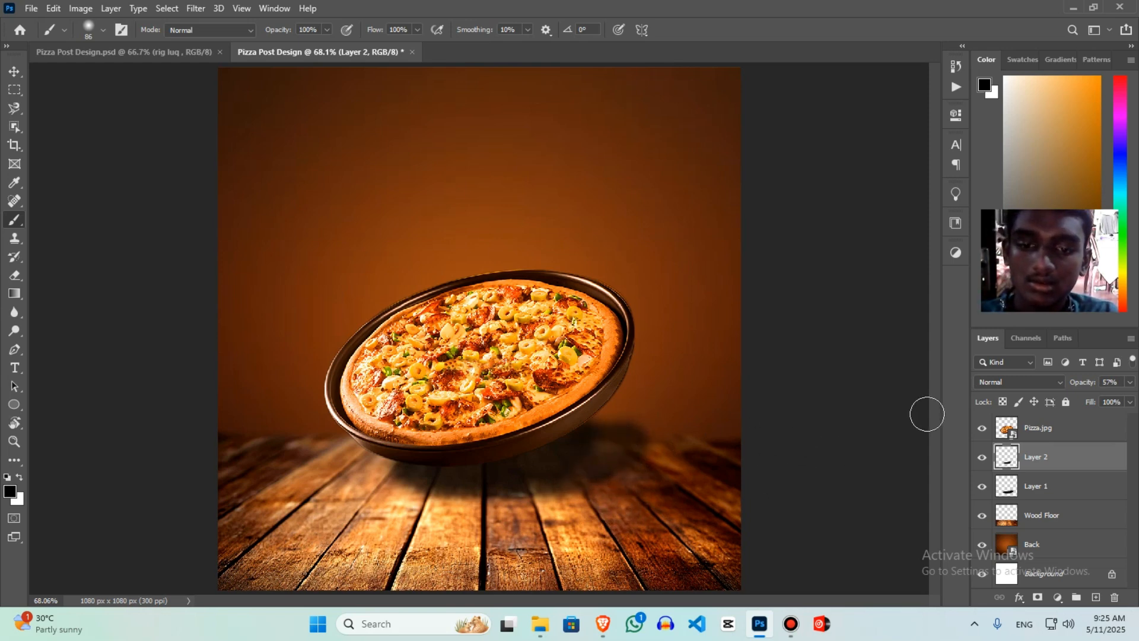
key(c)
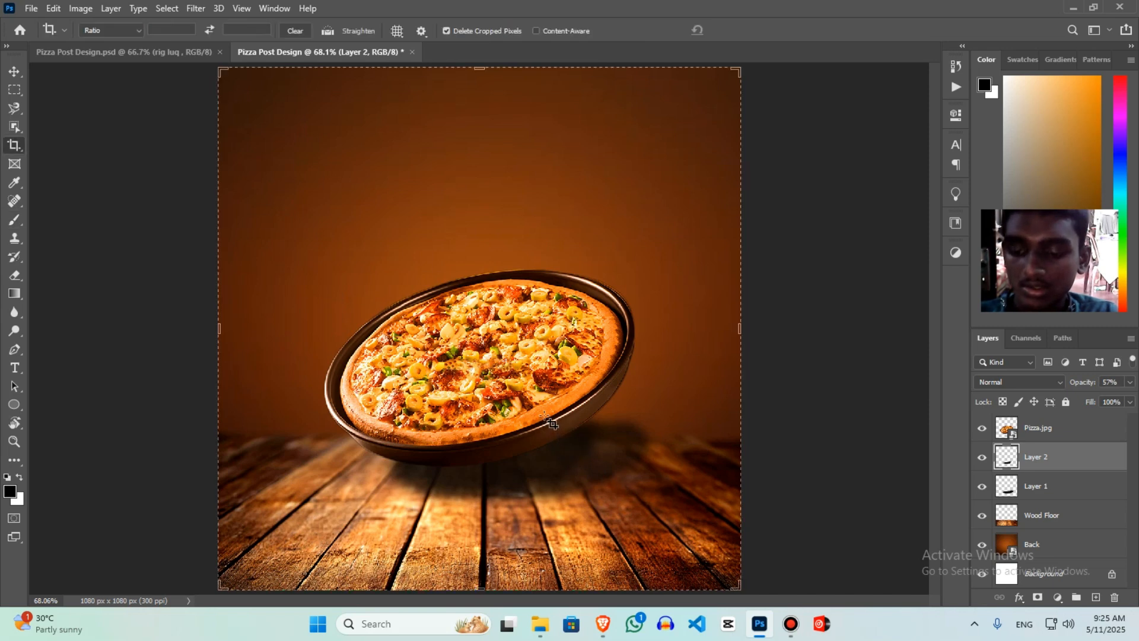
key(v)
Check the fire in the finished design, and place the Fire image across the full width of the canvas's bottom edge
click(172, 52)
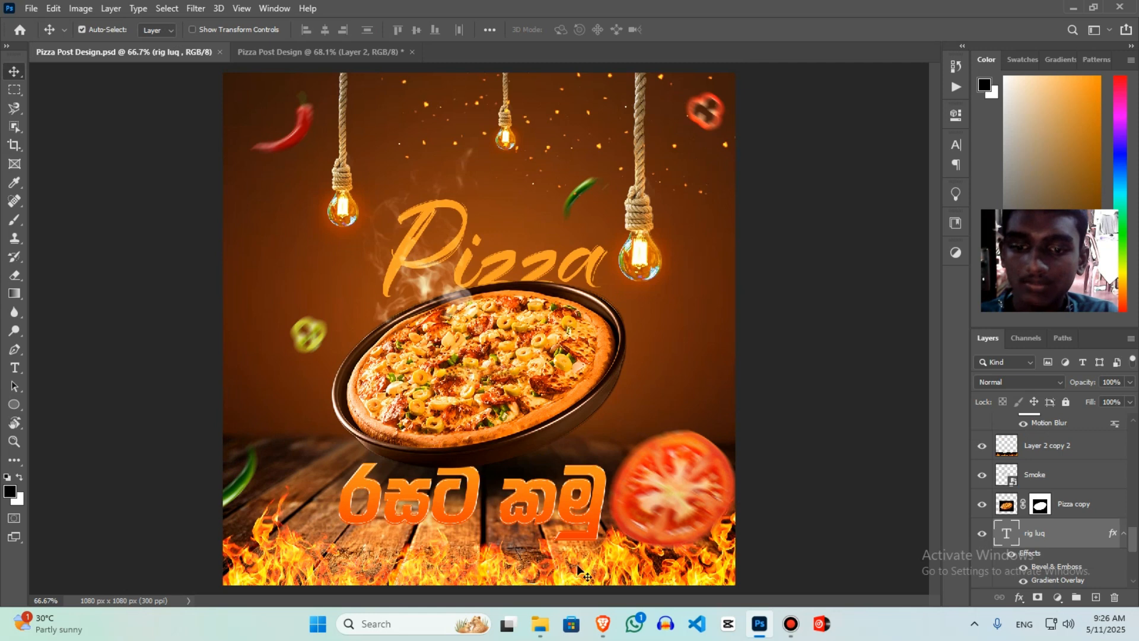
click(320, 52)
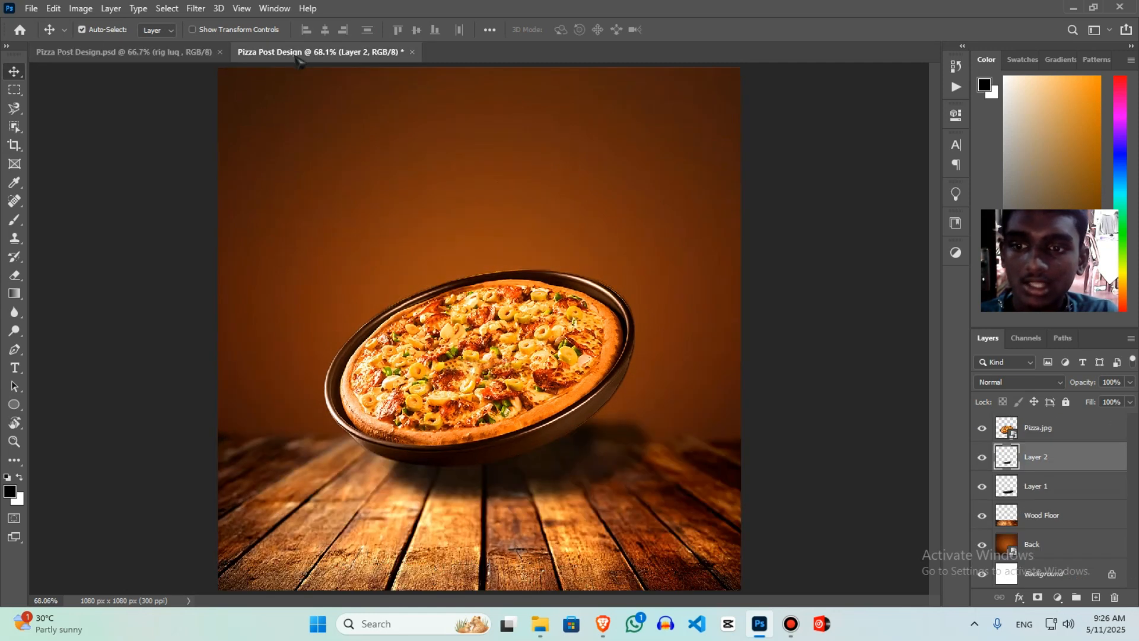
click(546, 631)
drag(829, 371, 196, 542)
drag(570, 355, 567, 541)
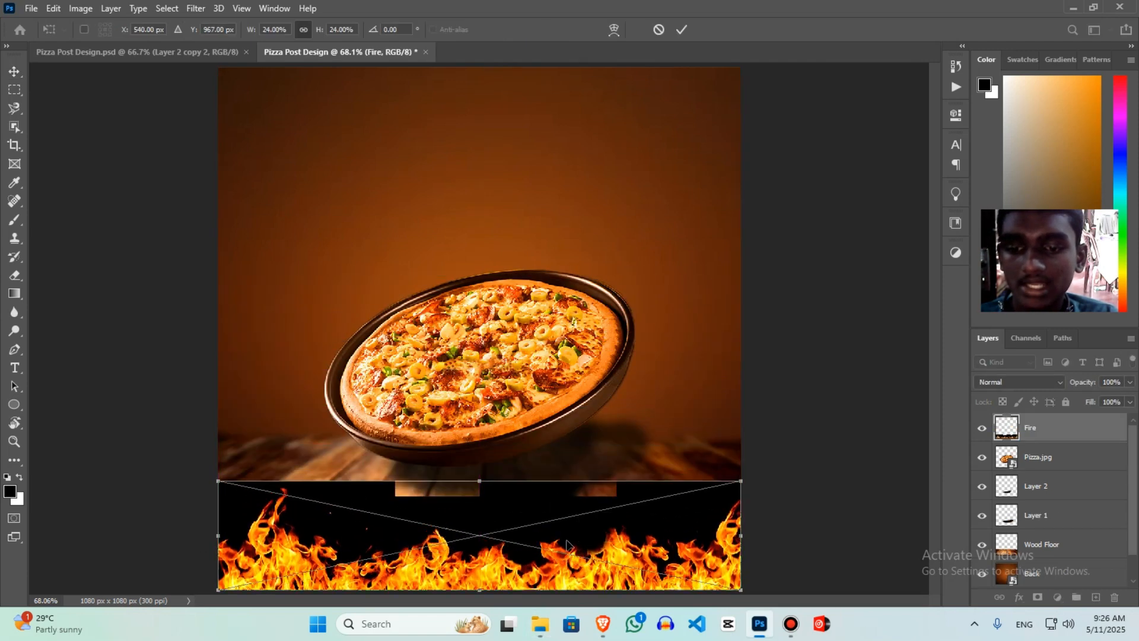
key(Return)
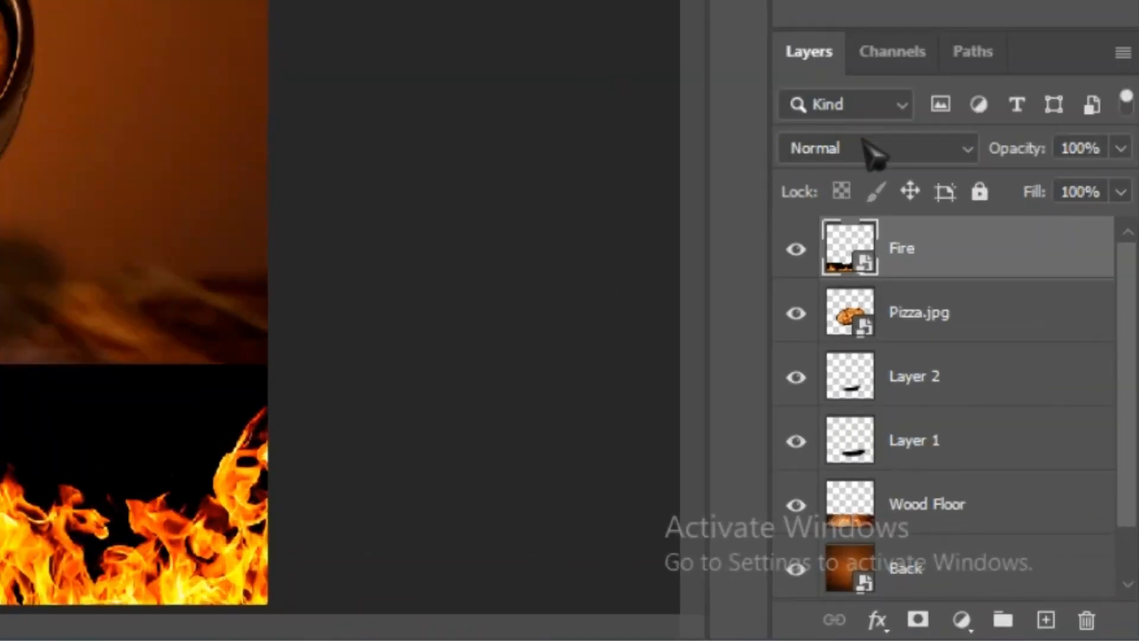
Set the Fire layer's blend mode to Lighter Color and compare it with the finished design
click(1019, 385)
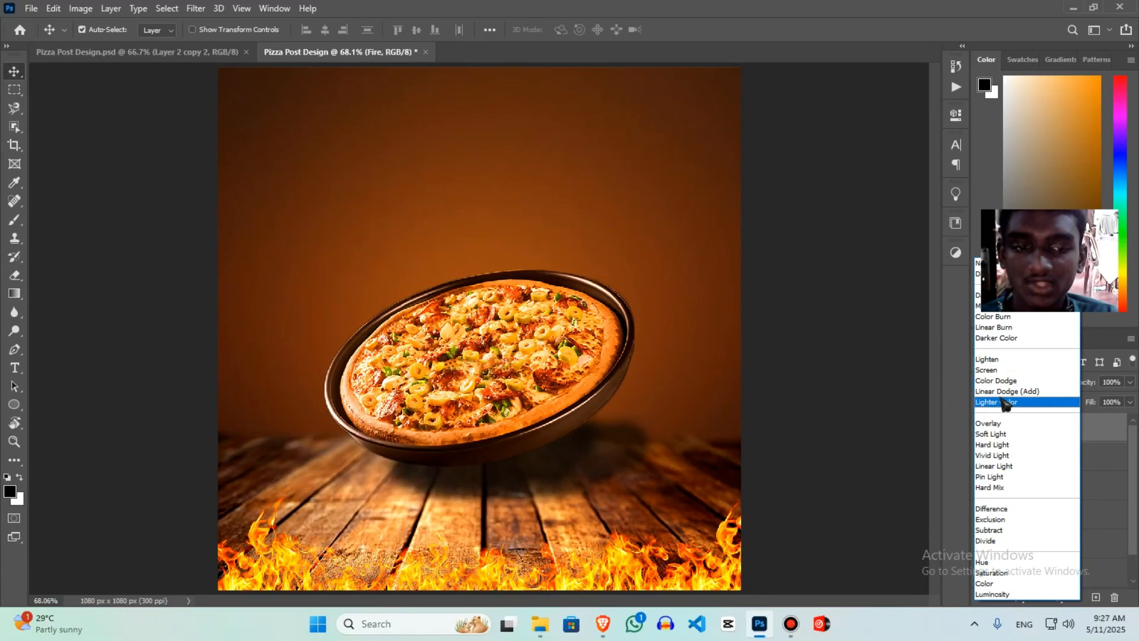
click(1026, 402)
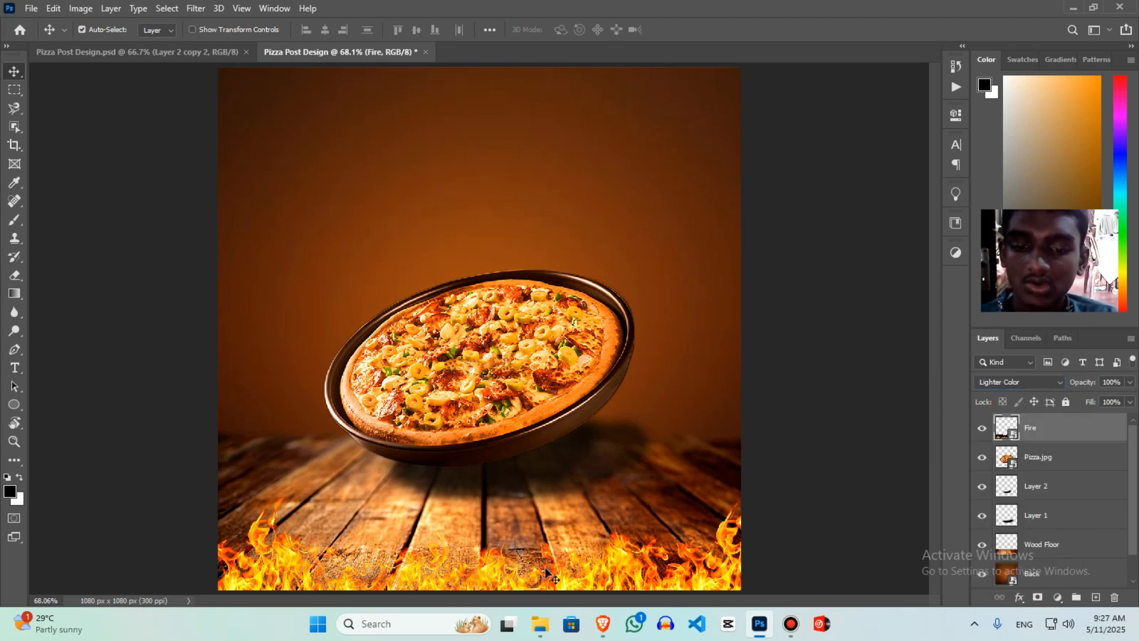
click(195, 52)
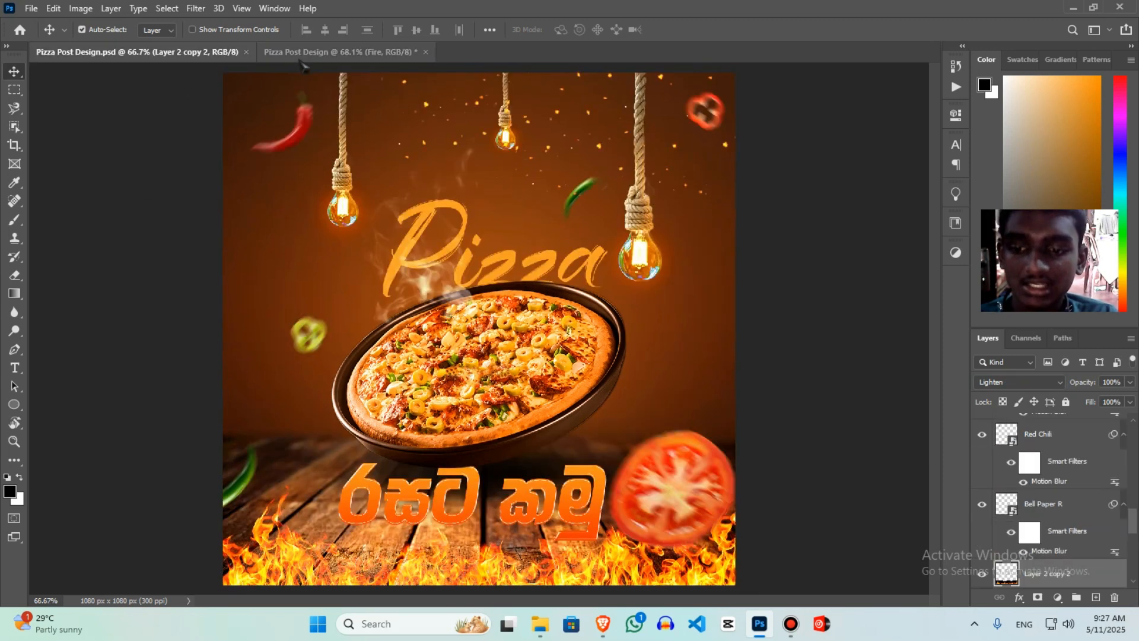
Check the hanging bulbs in the finished design, place the Bulb image, and scale it down to hang small at the canvas's top centre
click(343, 53)
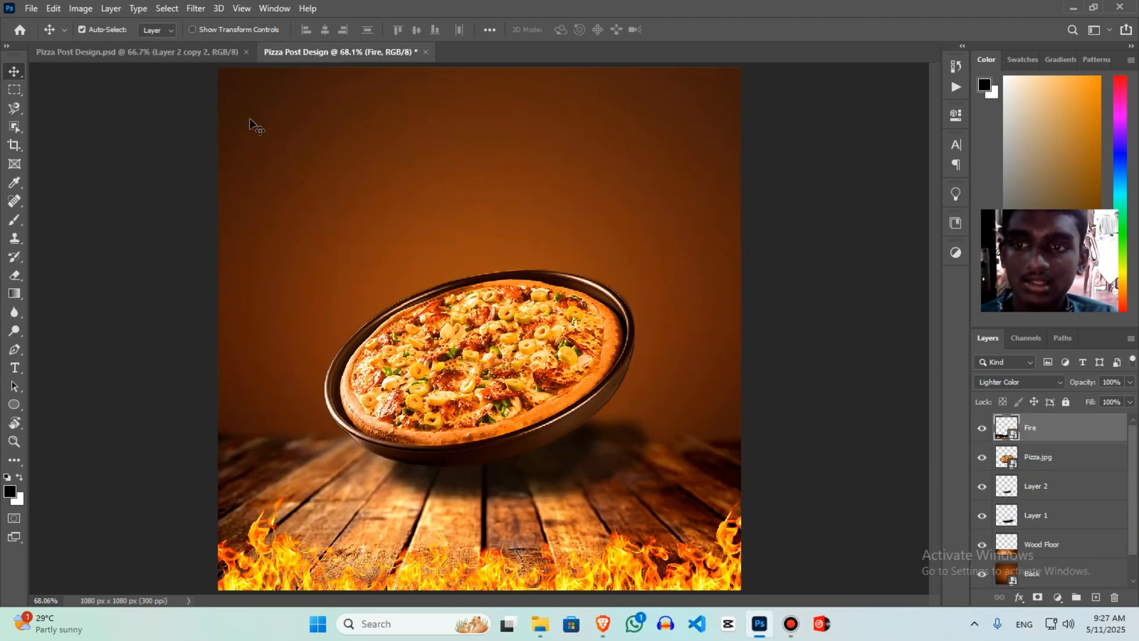
click(207, 54)
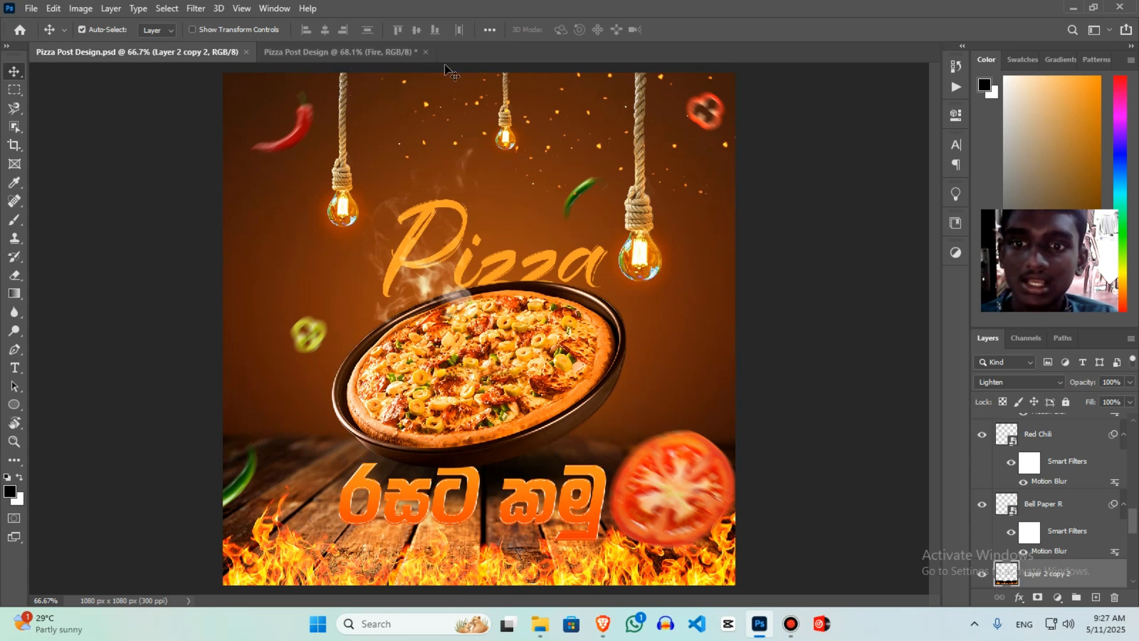
click(356, 52)
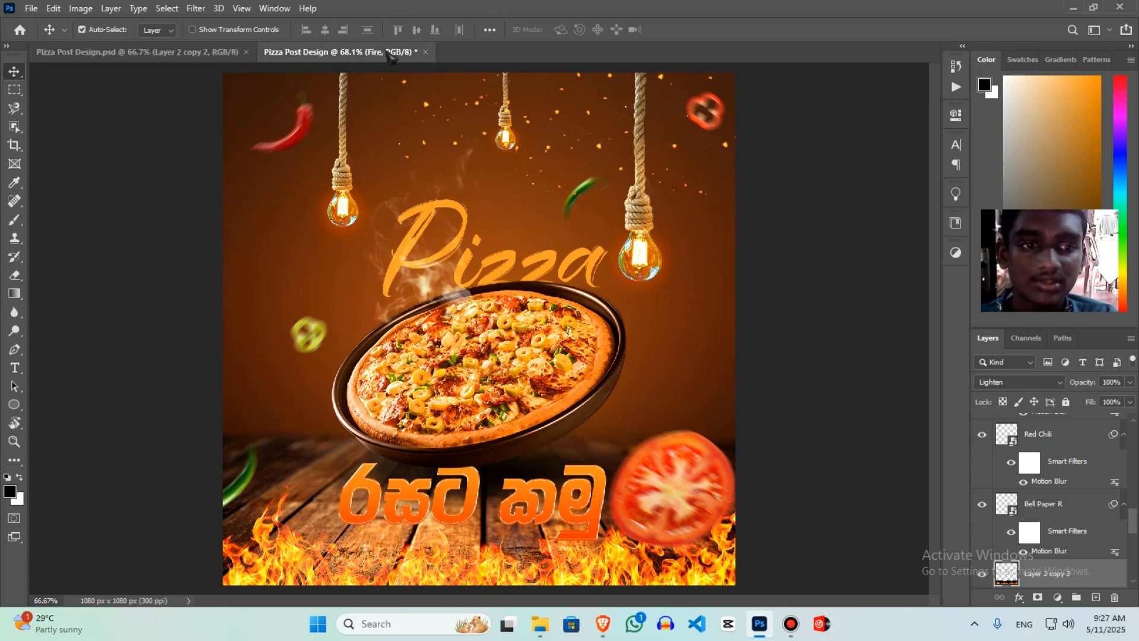
key(alt+Tab)
key(alt+Tab)
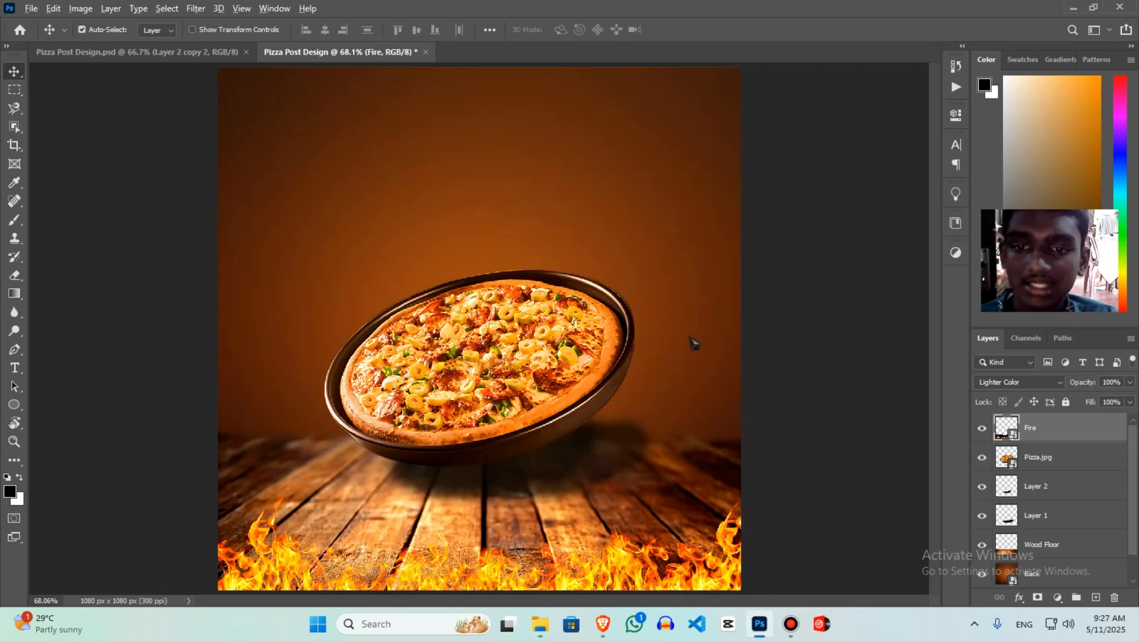
key(alt+Tab)
click(755, 255)
drag(755, 255, 205, 356)
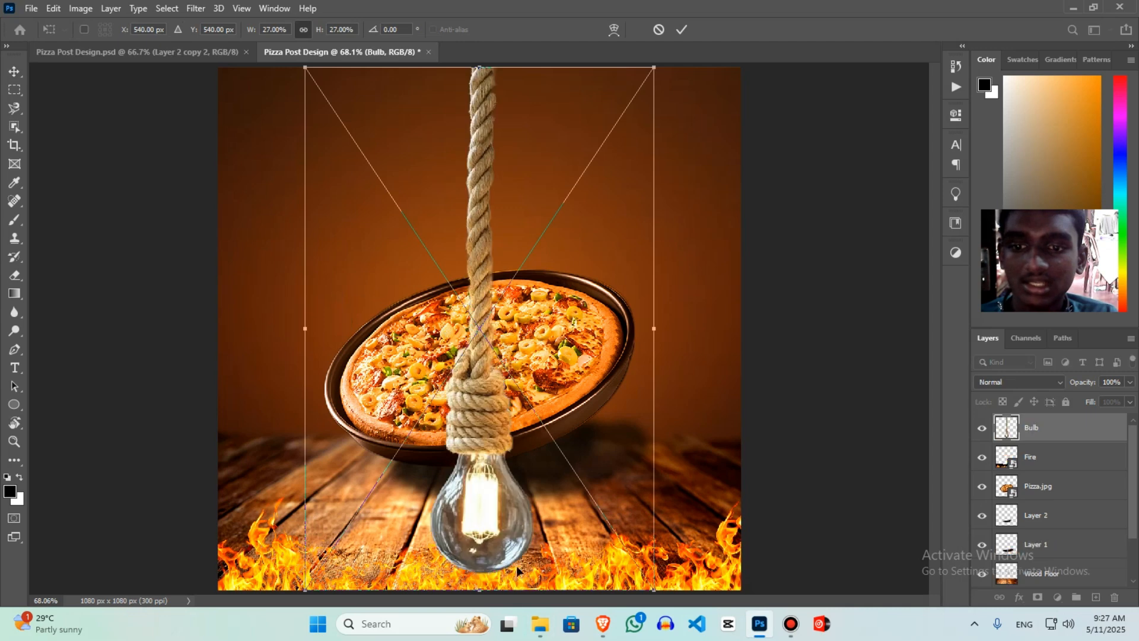
drag(480, 592, 537, 122)
key(Return)
Duplicate the bulb, hang the copy from the top edge toward the canvas's right side, and scale it to about 7.87%
drag(724, 96, 677, 209)
key(ctrl+t)
drag(667, 146, 639, 145)
click(137, 52)
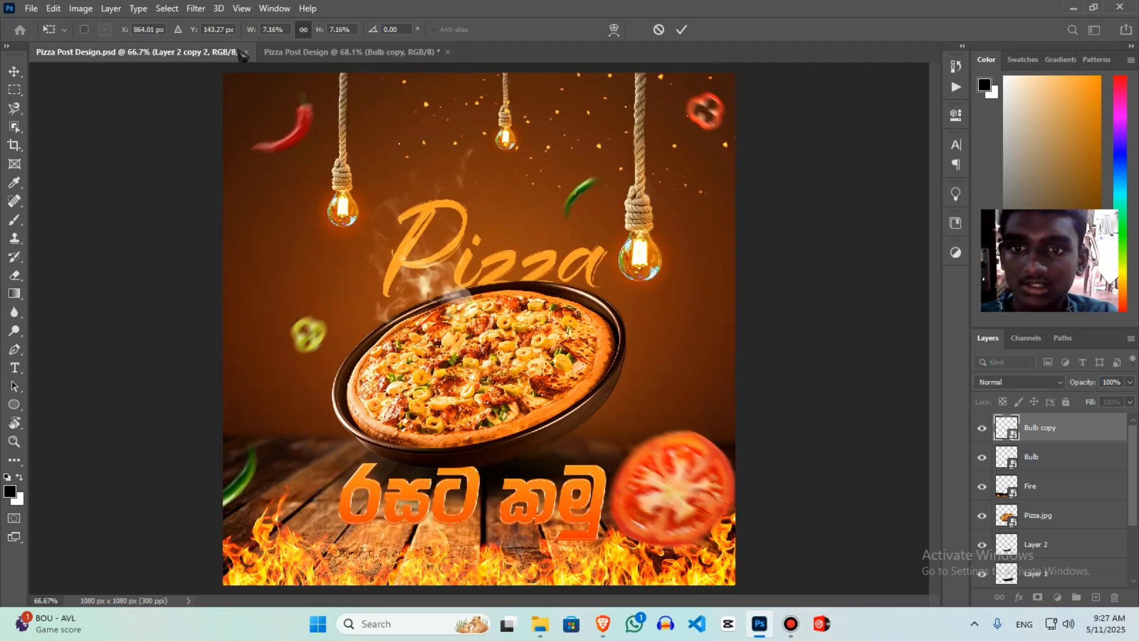
click(351, 56)
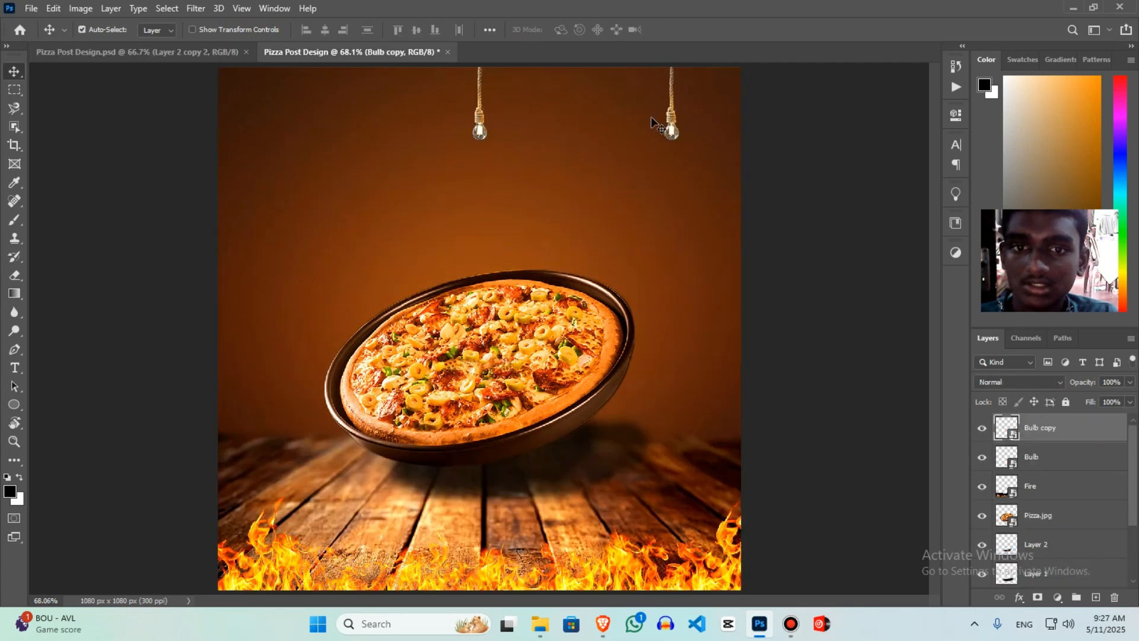
drag(667, 133, 684, 284)
key(ctrl+t)
drag(624, 156, 622, 85)
drag(624, 213, 624, 220)
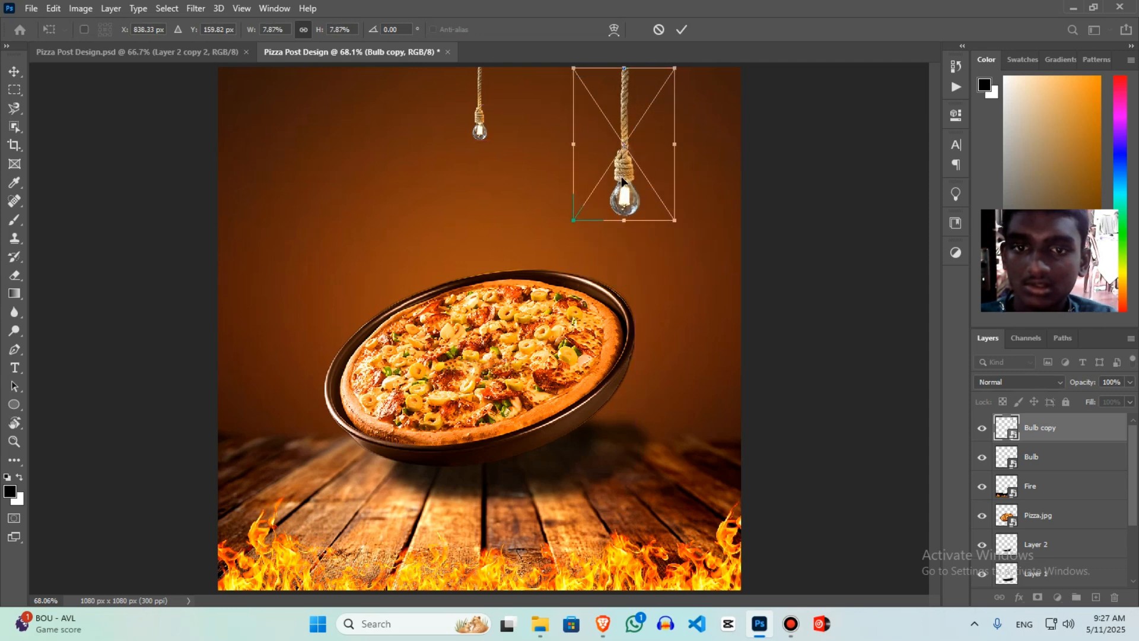
key(Return)
Duplicate the right bulb, hang the copy on the canvas's left side, and enlarge it to about 9.05%
key(ctrl+j)
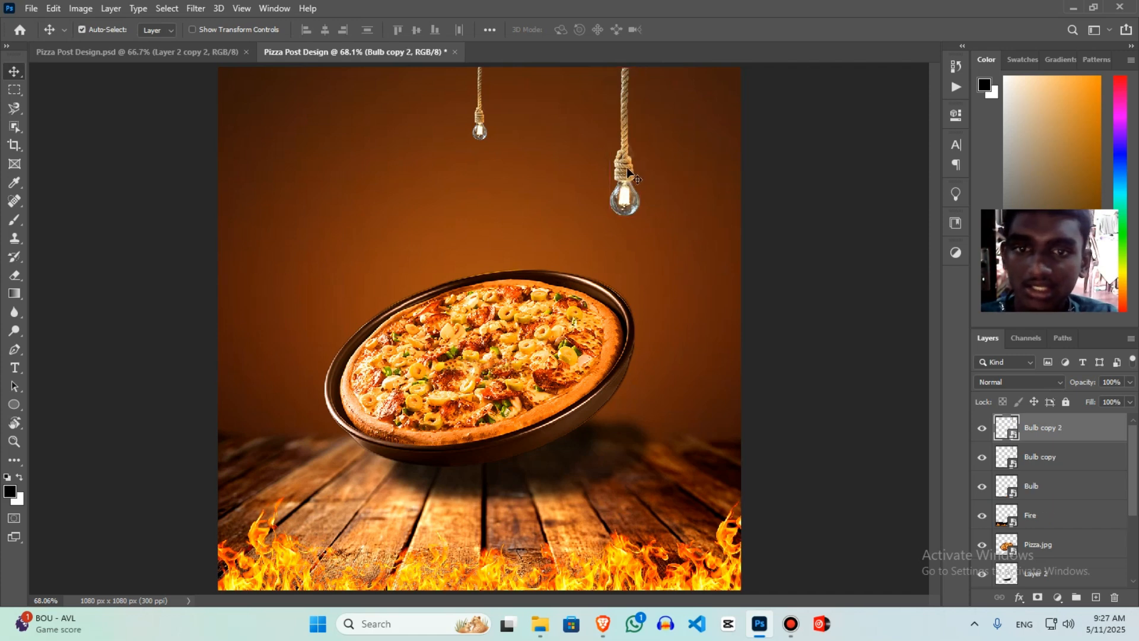
drag(630, 172, 296, 175)
key(ctrl+t)
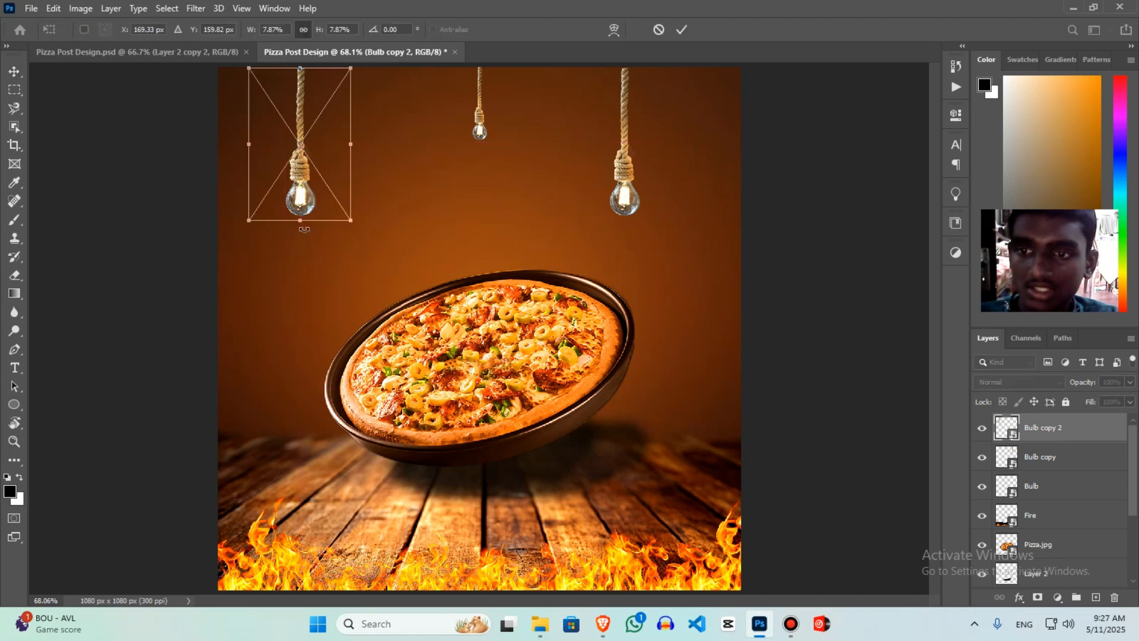
drag(300, 221, 304, 248)
key(Return)
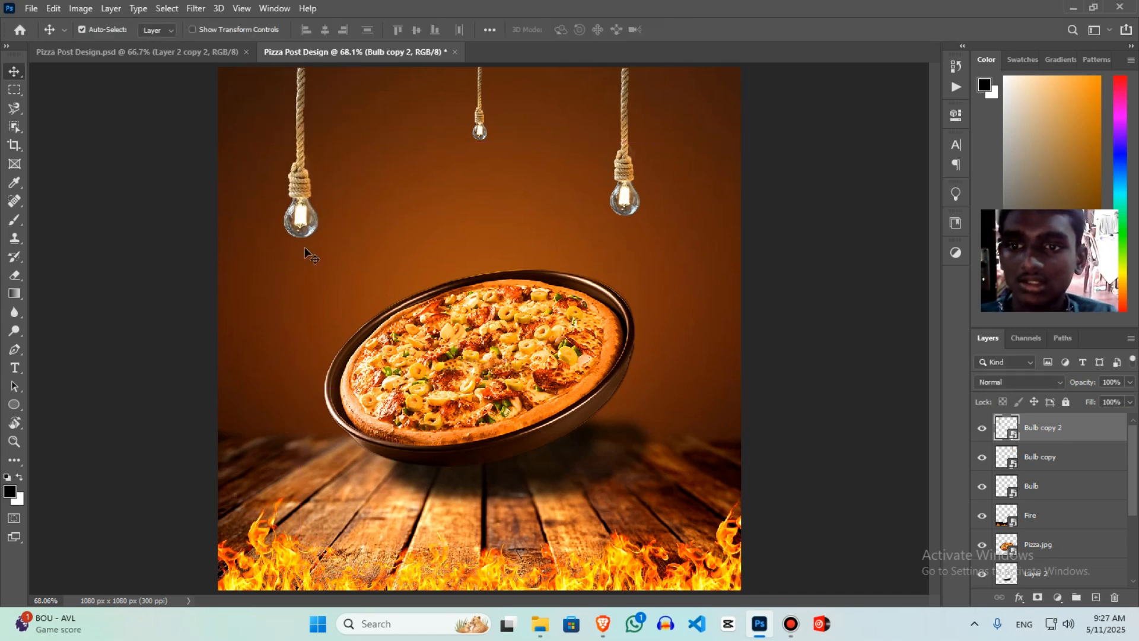
click(137, 52)
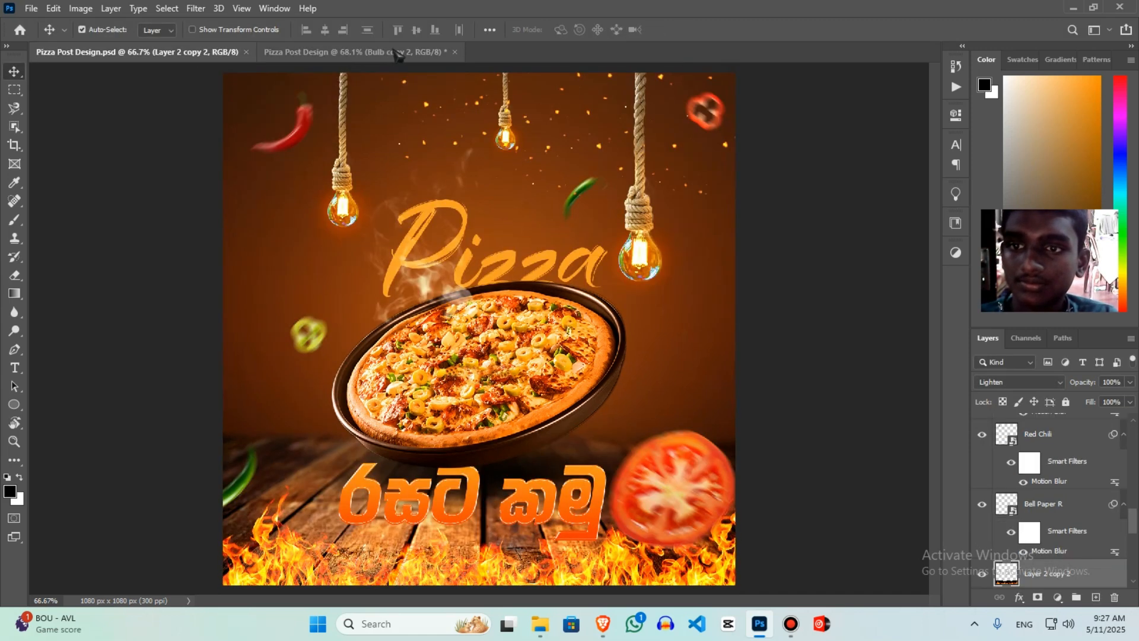
click(397, 52)
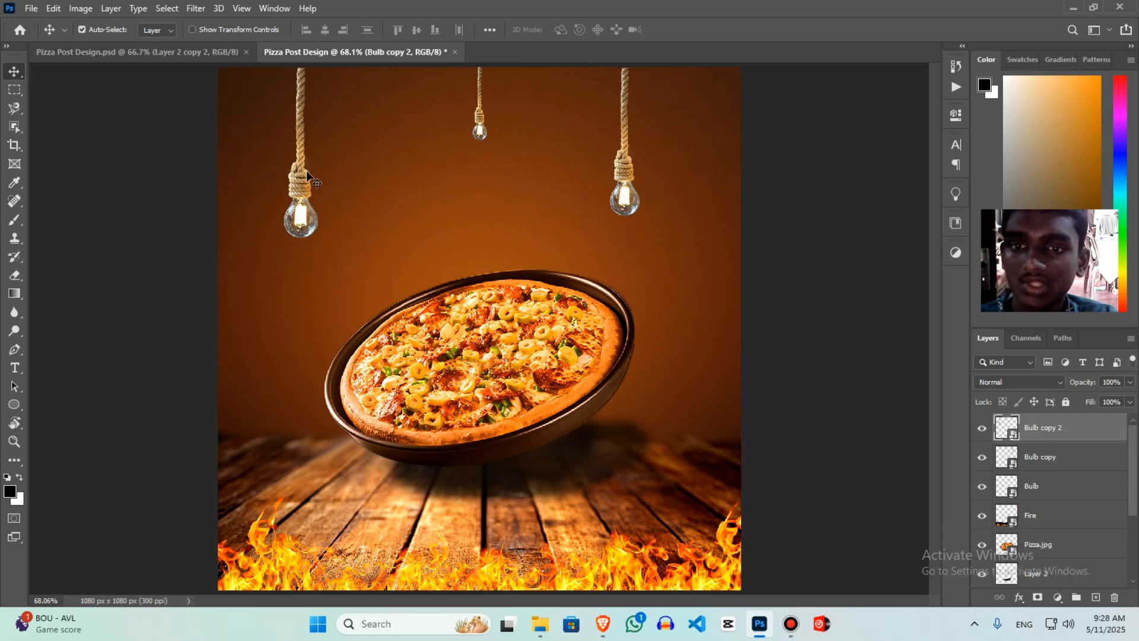
drag(306, 170, 311, 170)
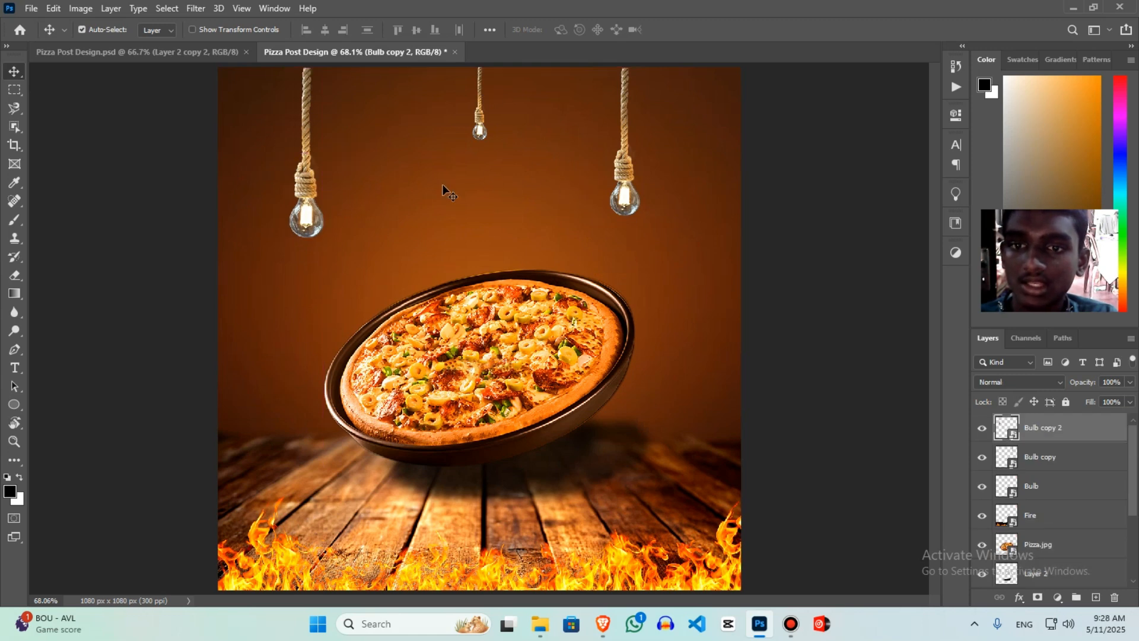
Enlarge the right bulb to about 9.09%, keeping it hanging from the top edge
click(625, 176)
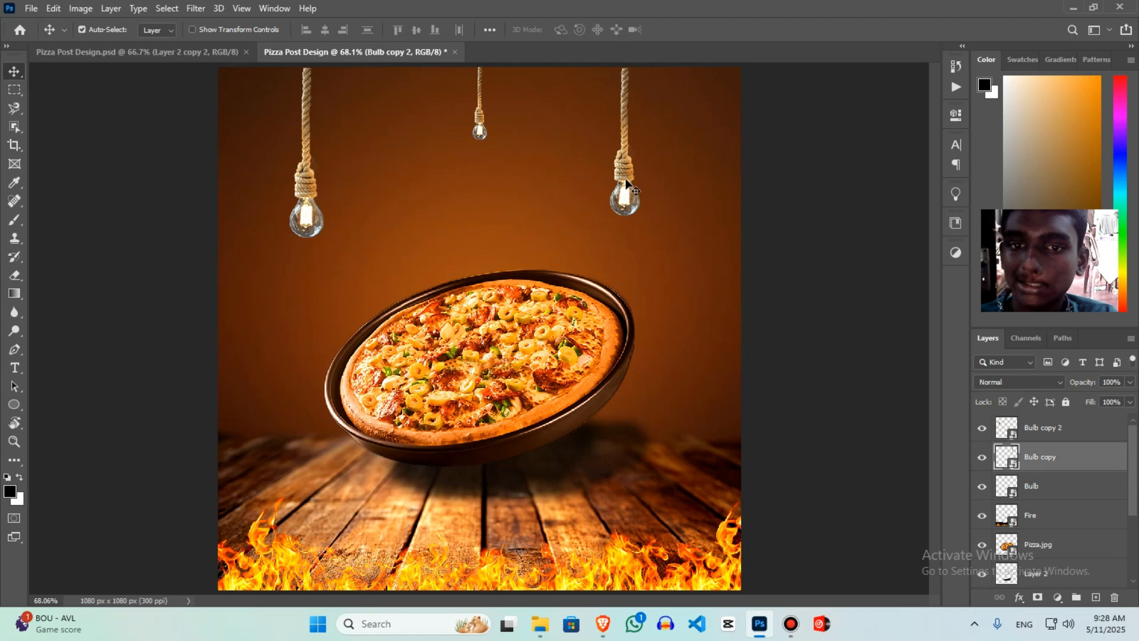
key(ctrl+t)
mouse_move(627, 229)
mouse_down()
mouse_move(629, 262)
mouse_move(625, 247)
mouse_up()
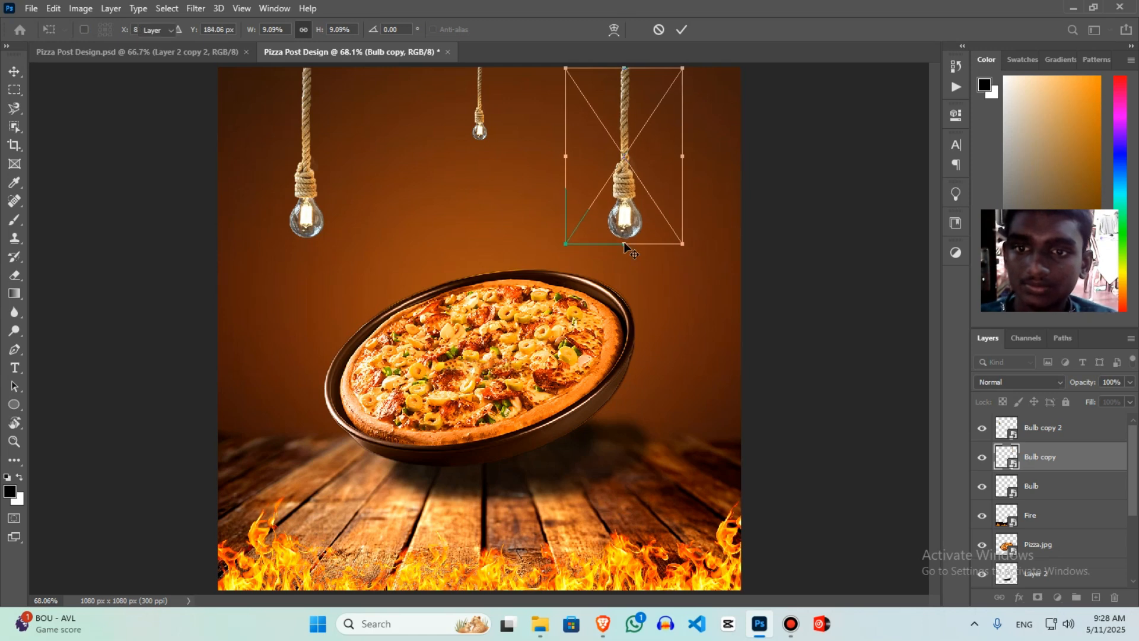
key(Return)
Shrink the left bulb so it hangs shorter than the right one, and slightly enlarge the middle bulb
click(308, 223)
key(ctrl+t)
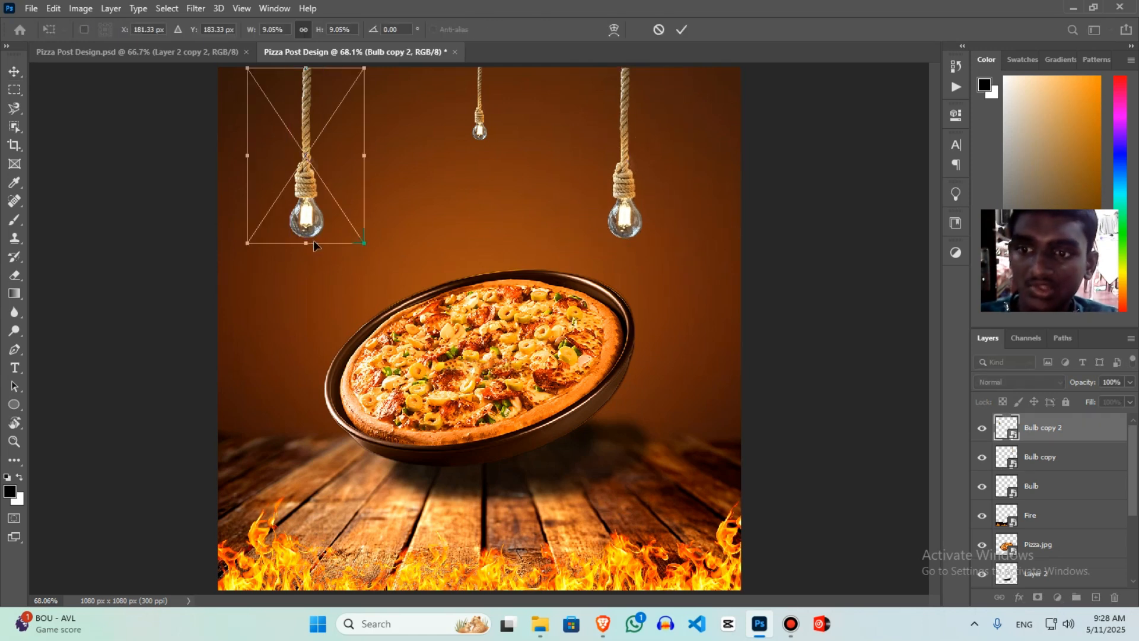
drag(310, 239, 315, 216)
key(Return)
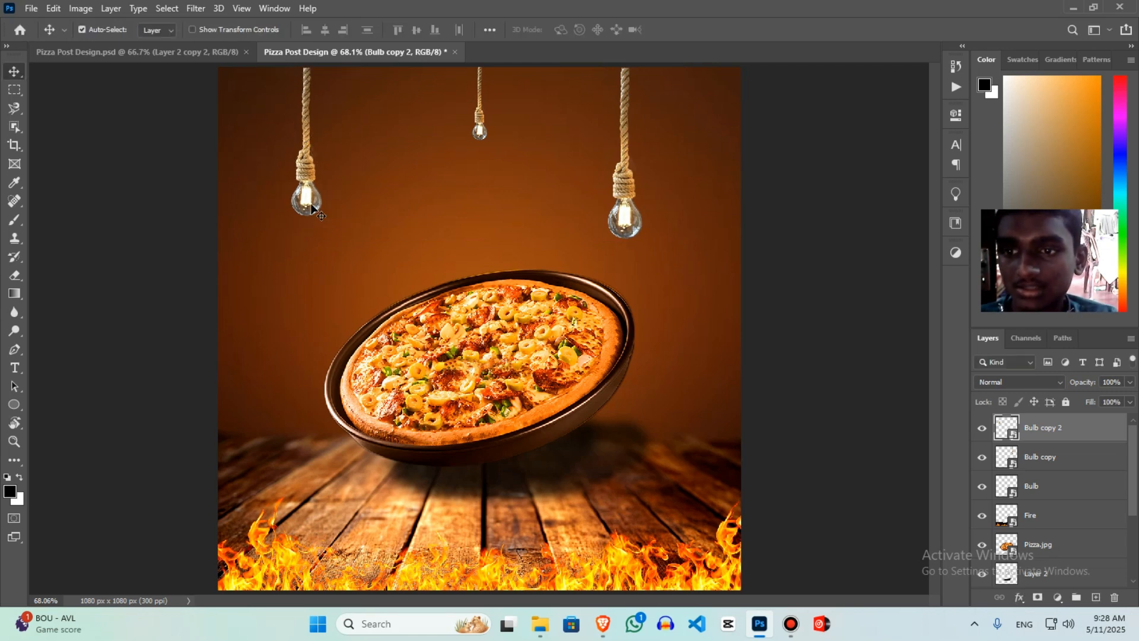
key(ctrl+t)
drag(306, 218, 308, 213)
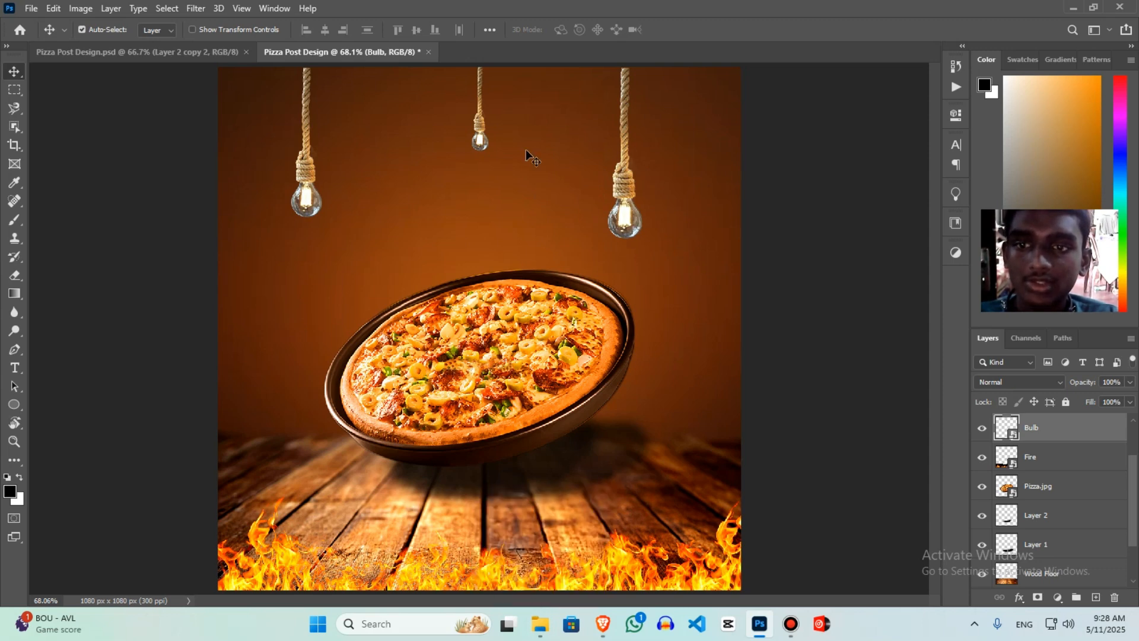
Check the bulb glow in the finished design, add a layer above Bulb, and set the foreground colour to orange ff6600
click(136, 52)
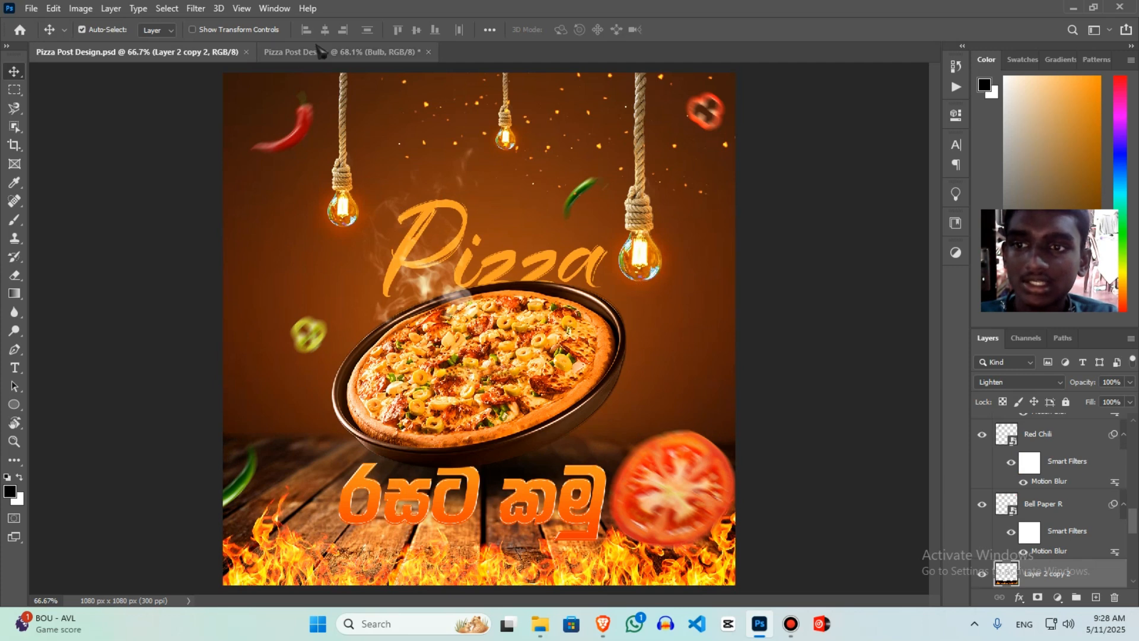
click(341, 51)
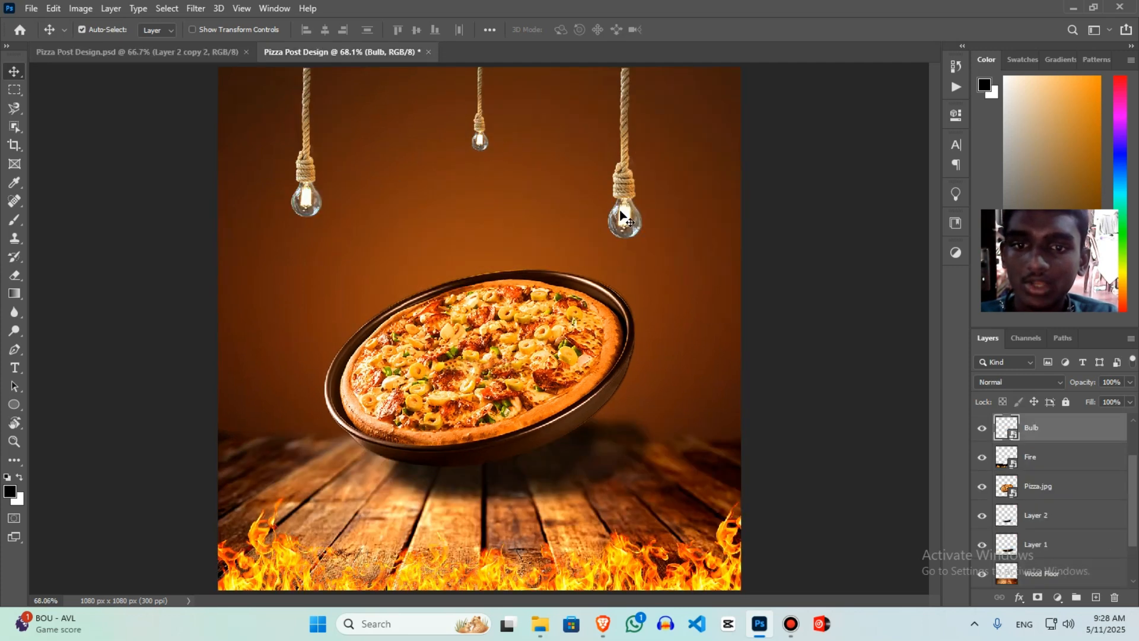
click(136, 51)
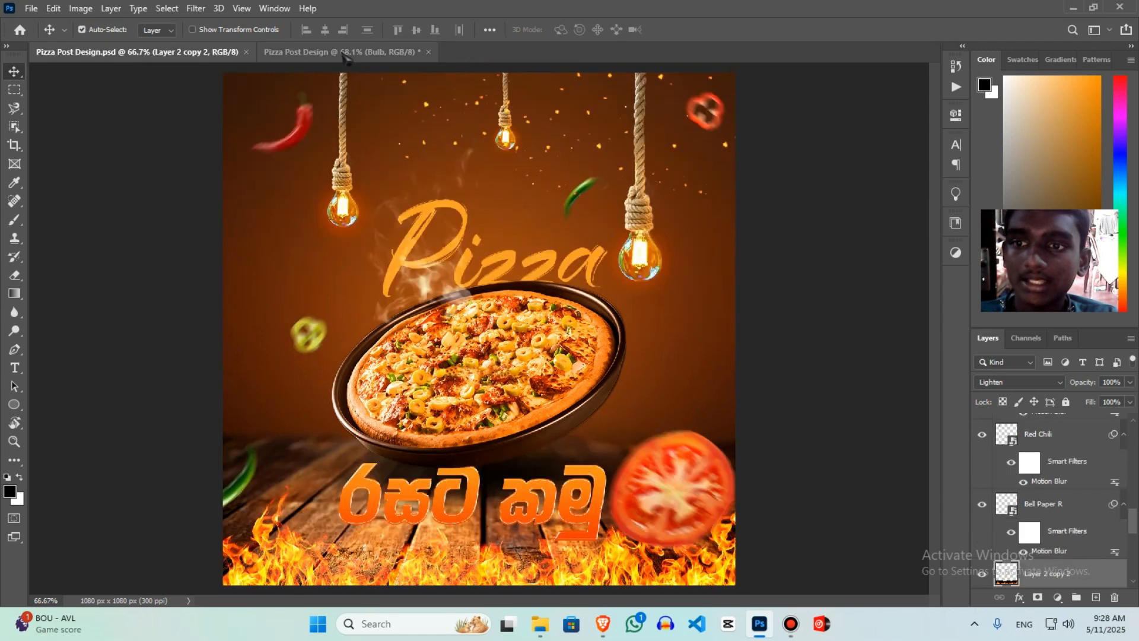
click(341, 51)
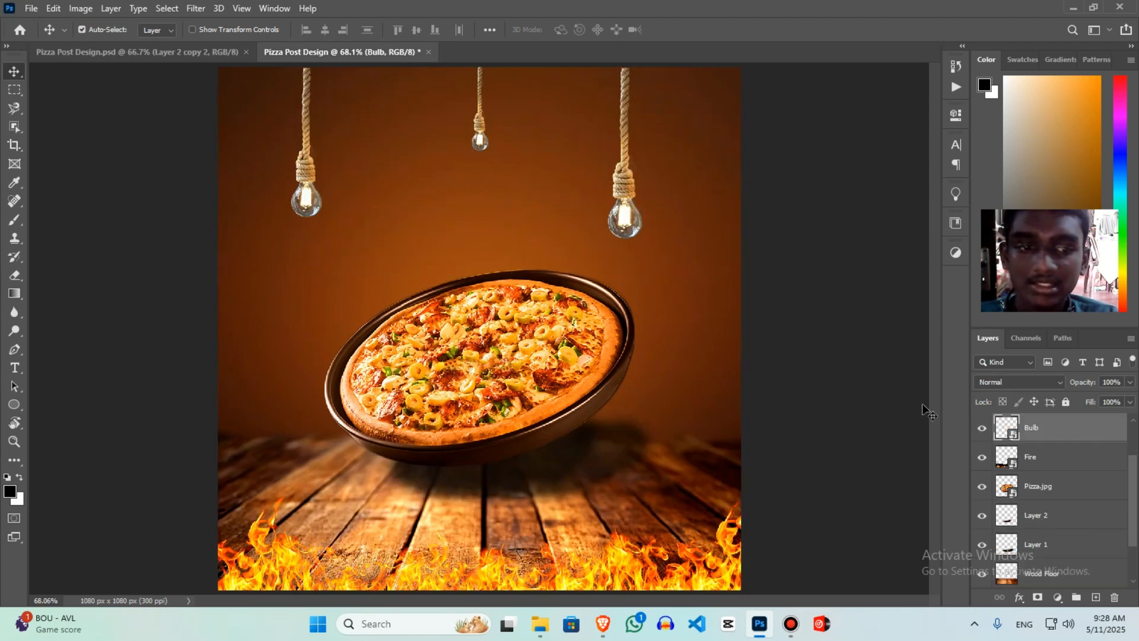
click(1096, 597)
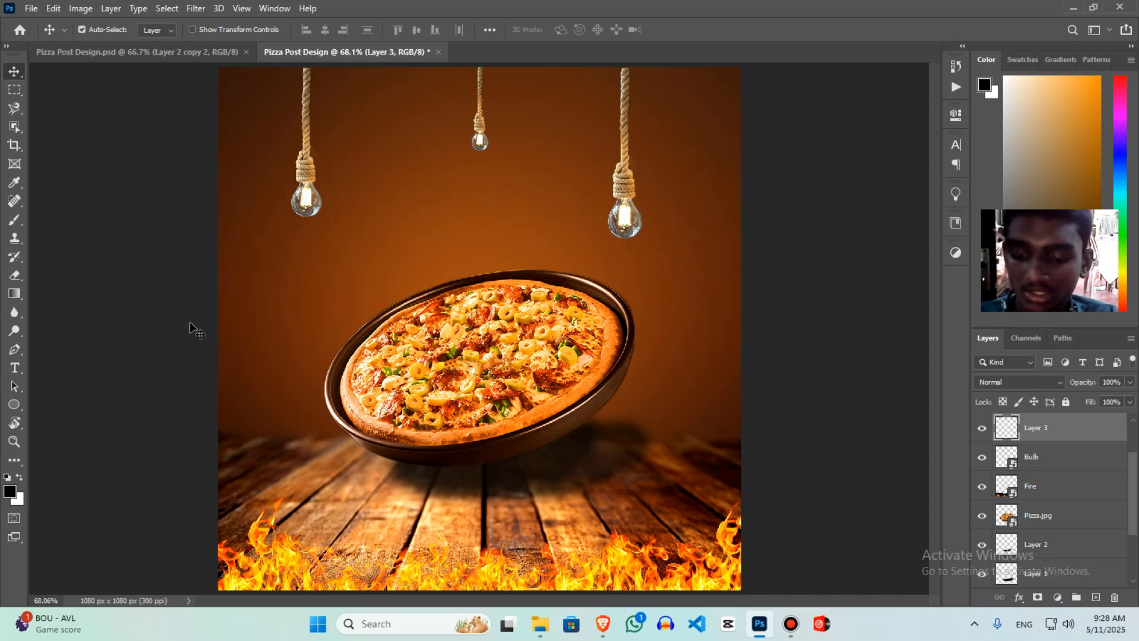
key(b)
click(12, 494)
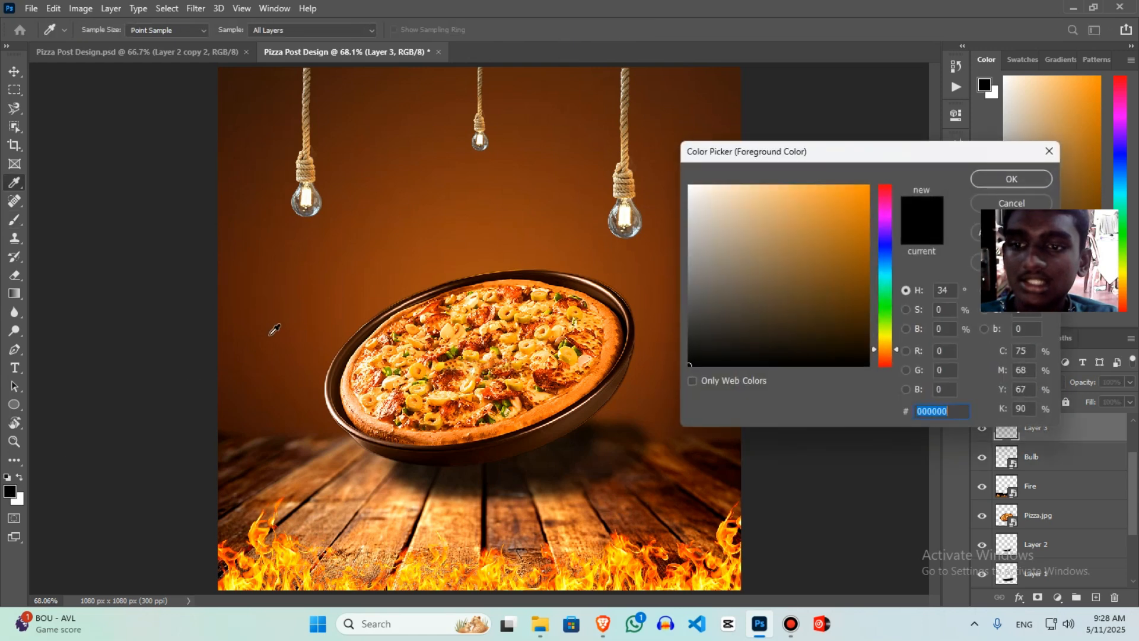
click(261, 532)
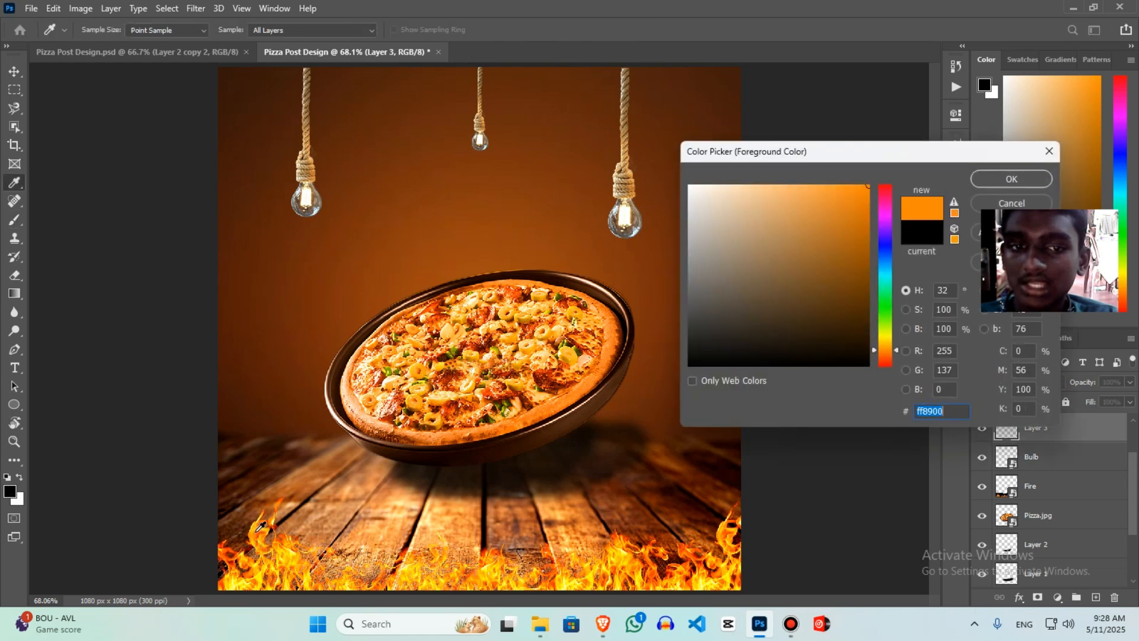
click(265, 523)
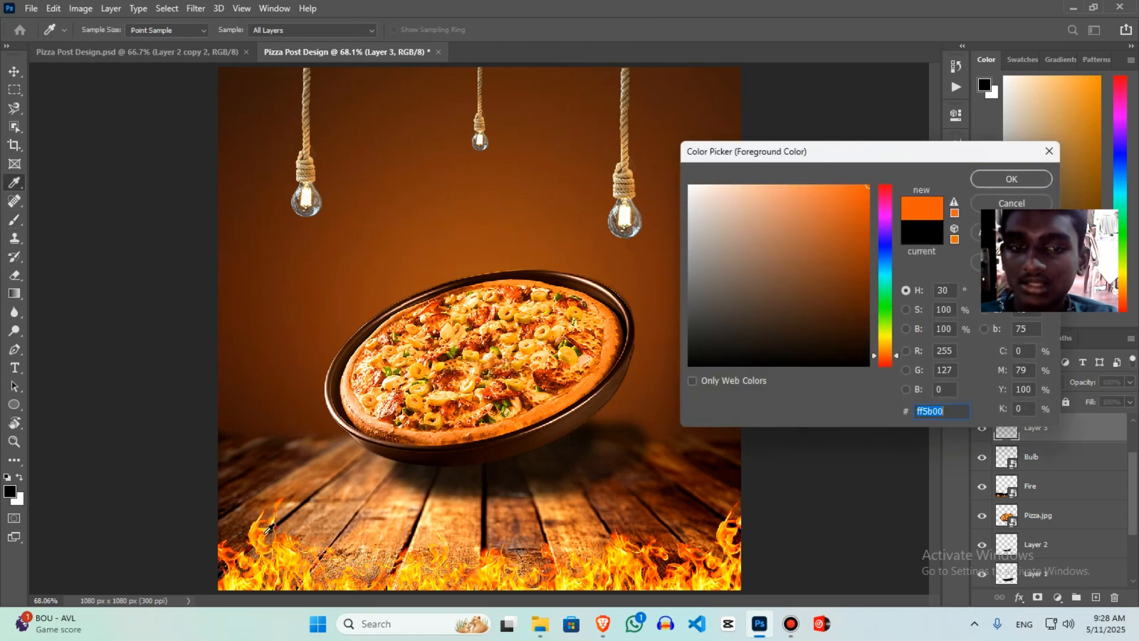
drag(898, 354, 900, 359)
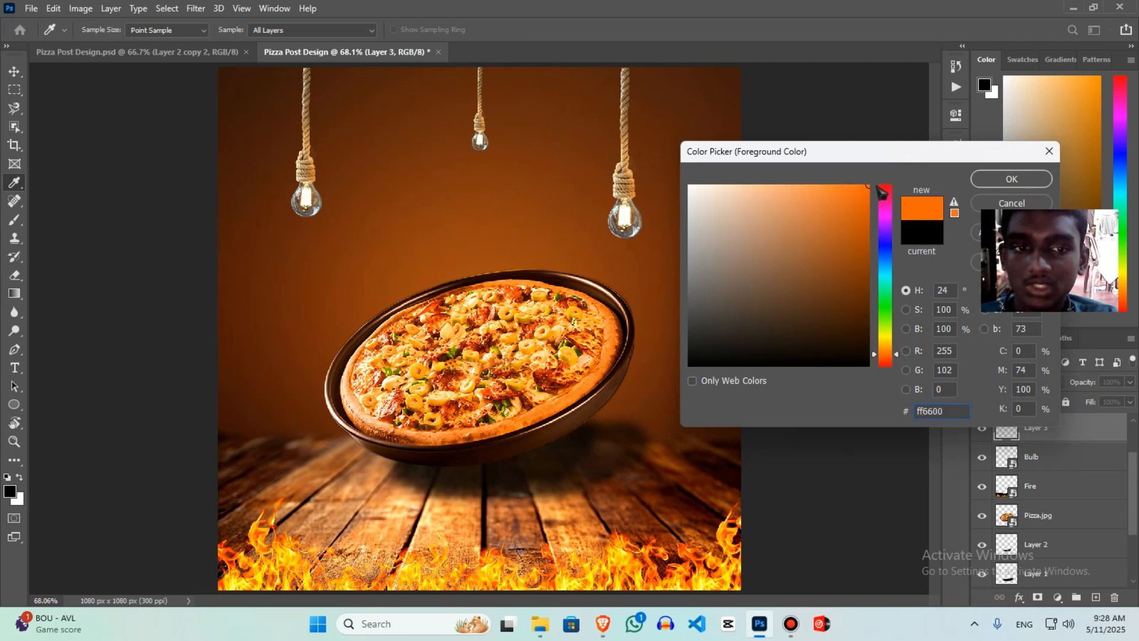
click(1010, 181)
Paint a soft orange glow over the left bulb on the new layer with the 86 px brush, redoing the first dab
key(b)
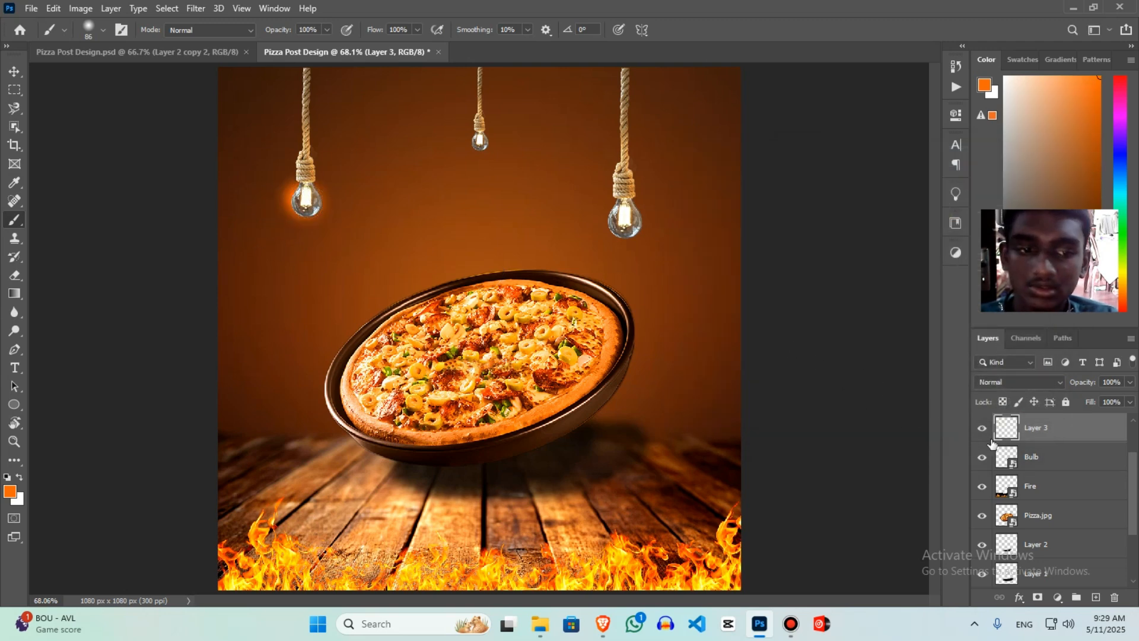
key(ctrl+z)
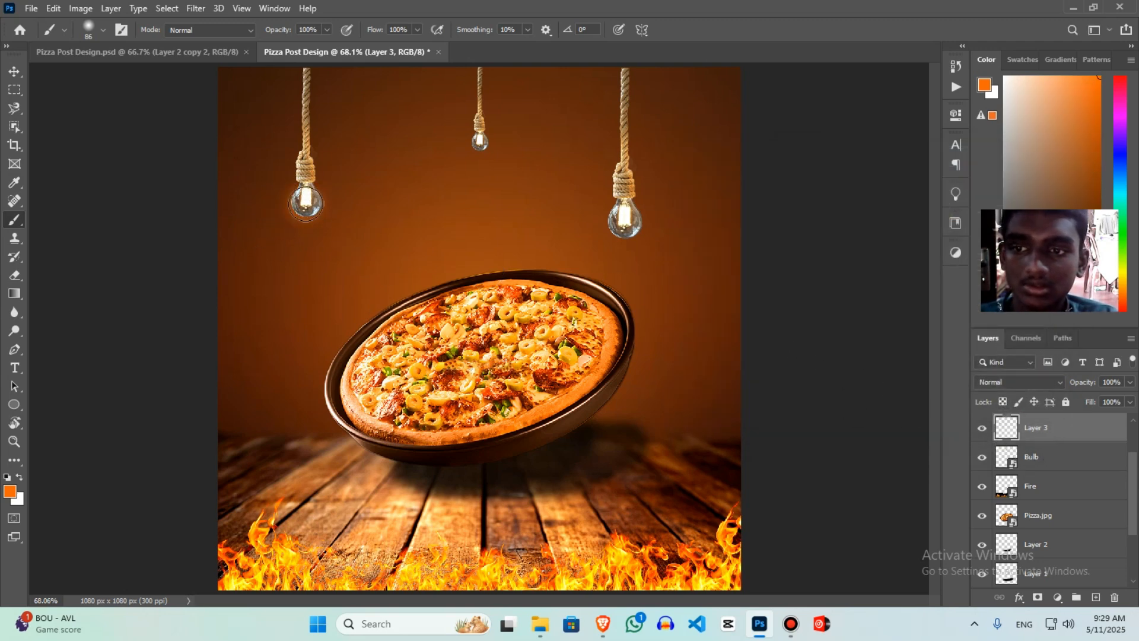
click(306, 203)
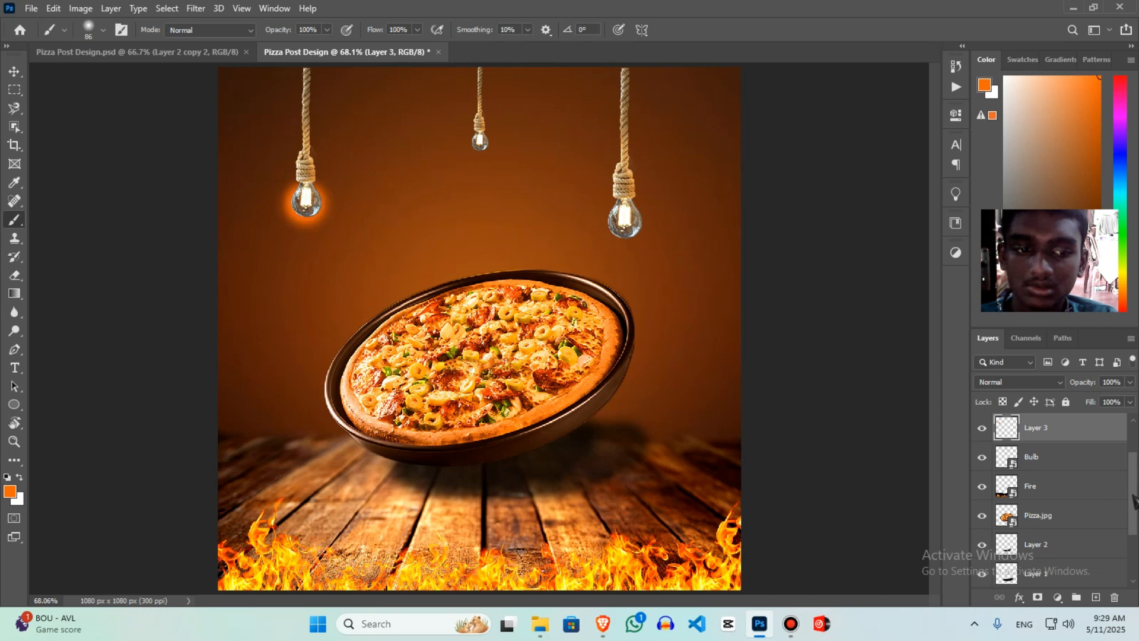
Move the Layer 3 glow above all the bulb layers in the layer stack
drag(1135, 500, 1136, 448)
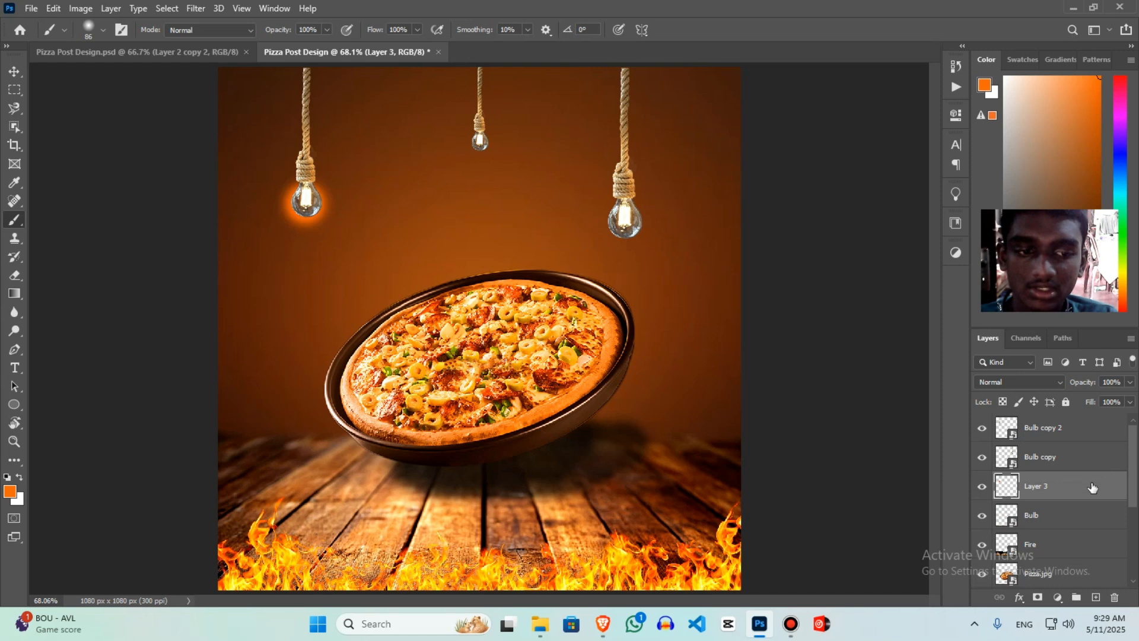
drag(1092, 487, 1077, 421)
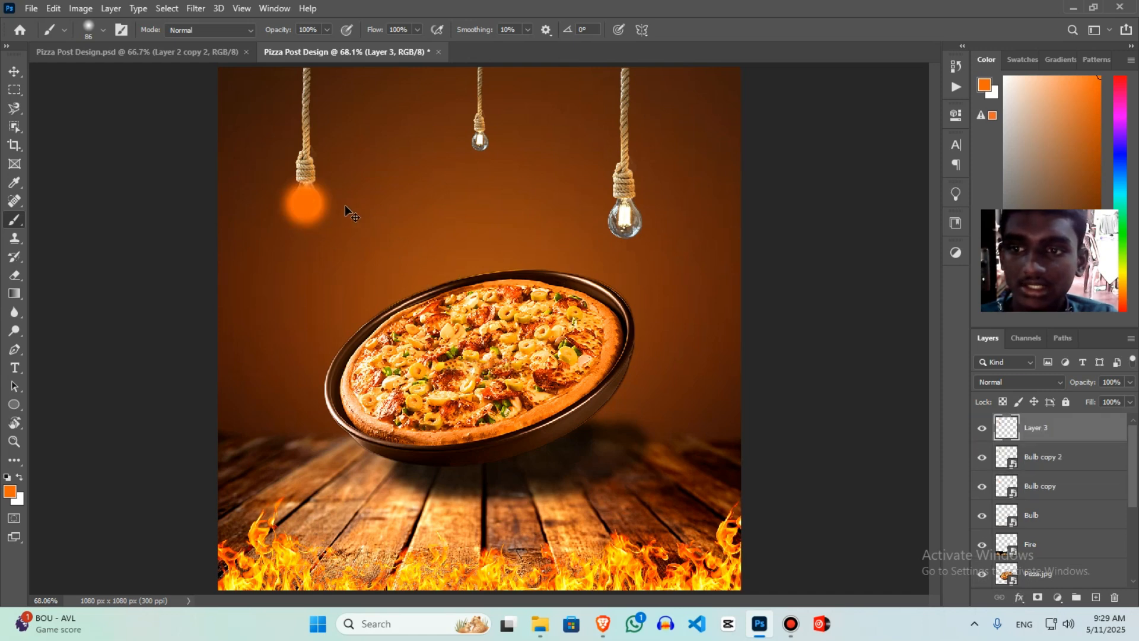
key(ctrl+z)
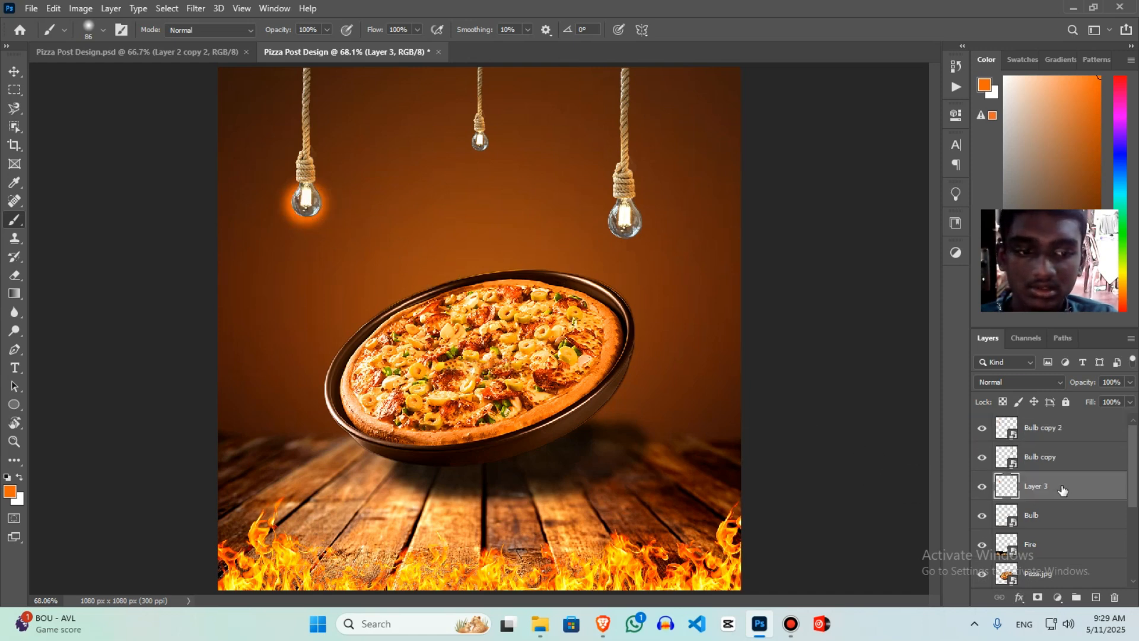
mouse_move(1062, 489)
mouse_down()
mouse_move(1063, 409)
mouse_move(1068, 422)
mouse_up()
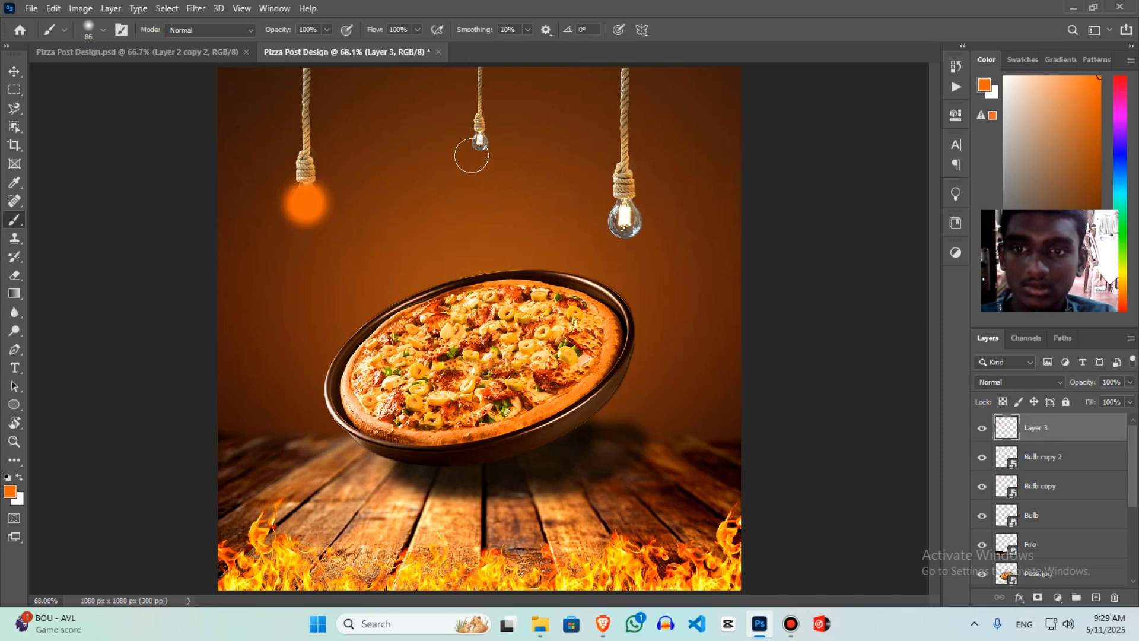
Paint a soft orange glow over the middle bulb with a 51 px brush and over the right bulb with a 95 px brush
right_click(480, 141)
mouse_move(578, 179)
mouse_down()
mouse_move(596, 188)
mouse_move(578, 179)
mouse_up()
key(Return)
click(479, 142)
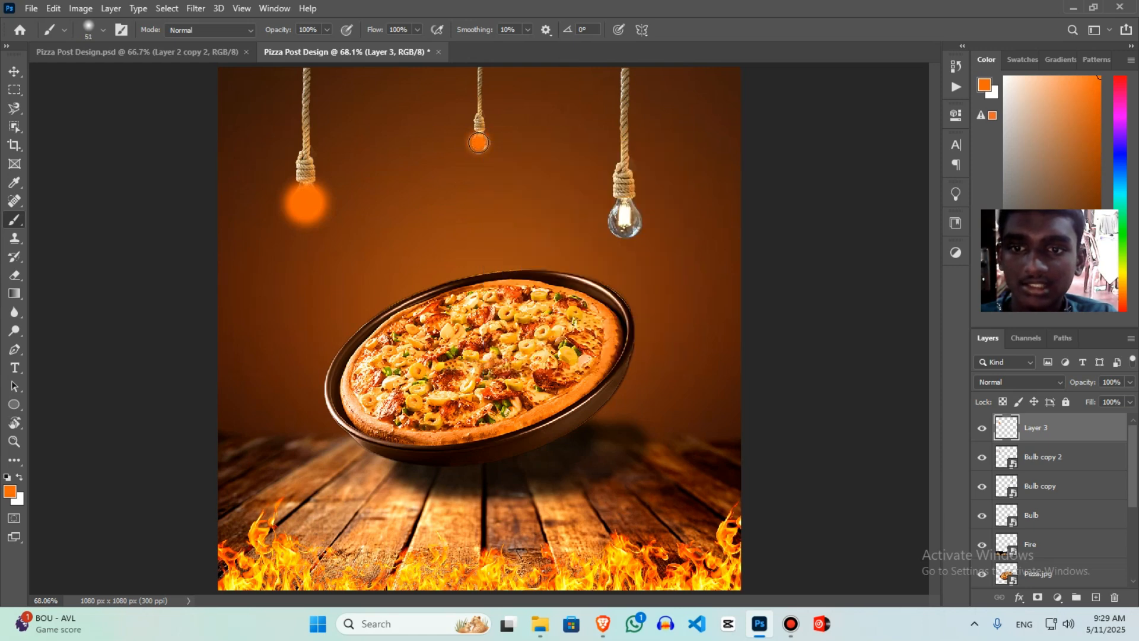
right_click(638, 230)
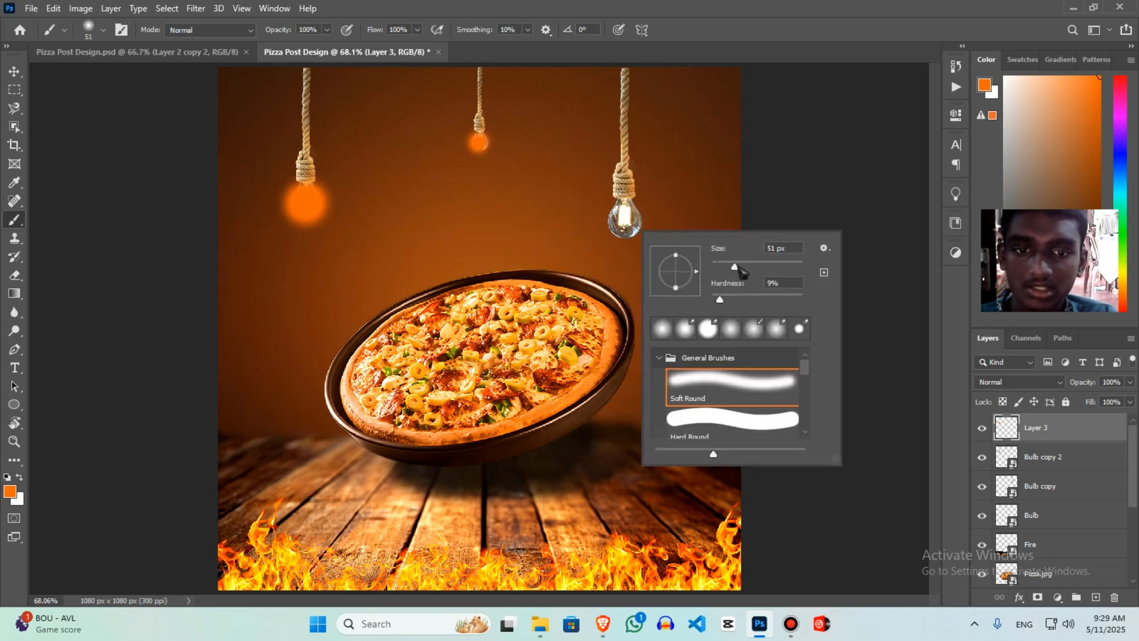
drag(734, 266, 754, 267)
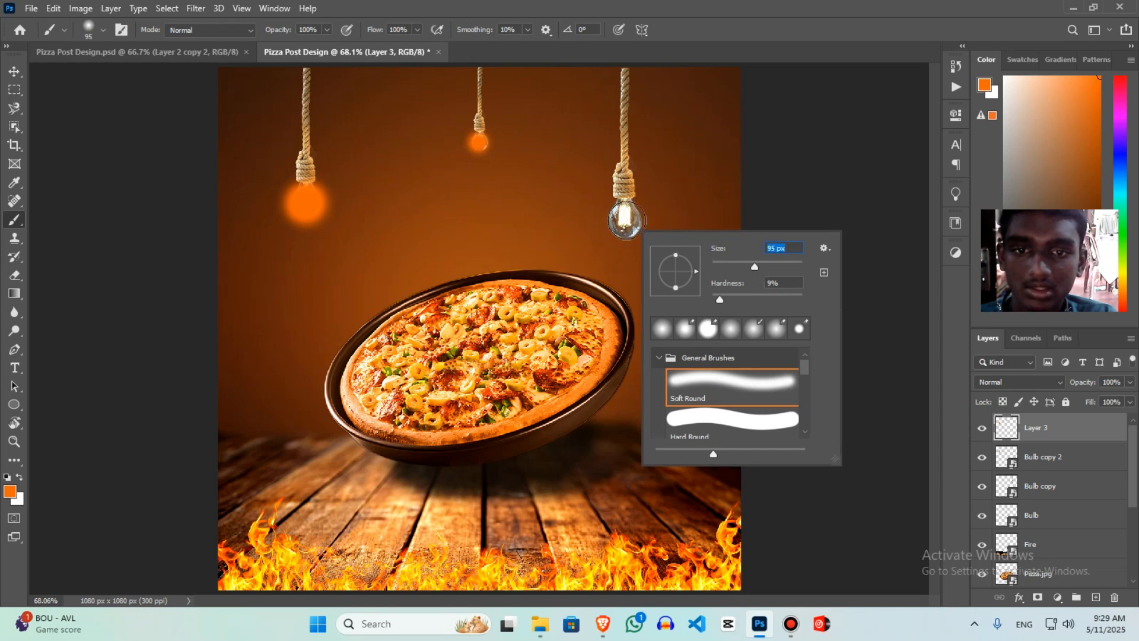
key(Return)
click(626, 219)
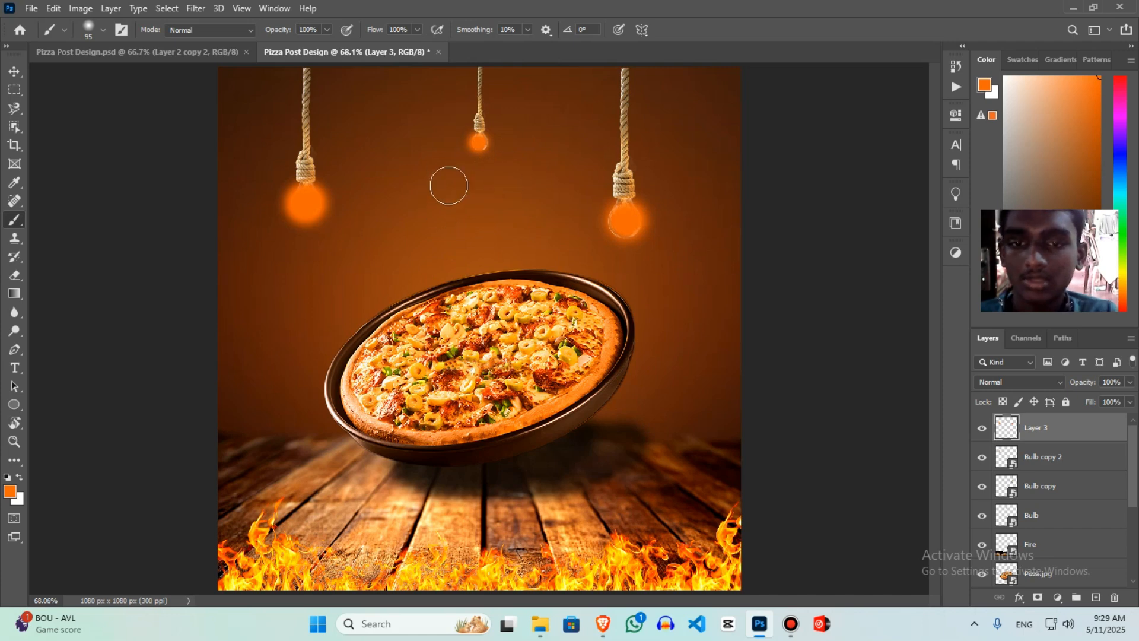
Set the Layer 3 glow to Soft Light blending with 68% fill
click(1021, 382)
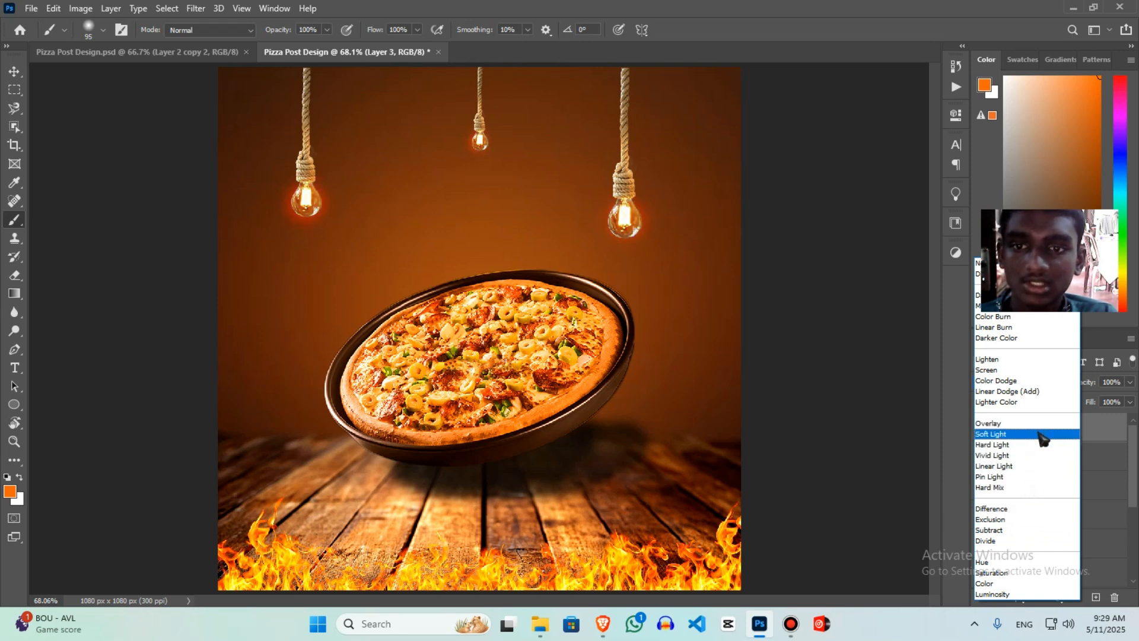
click(1042, 439)
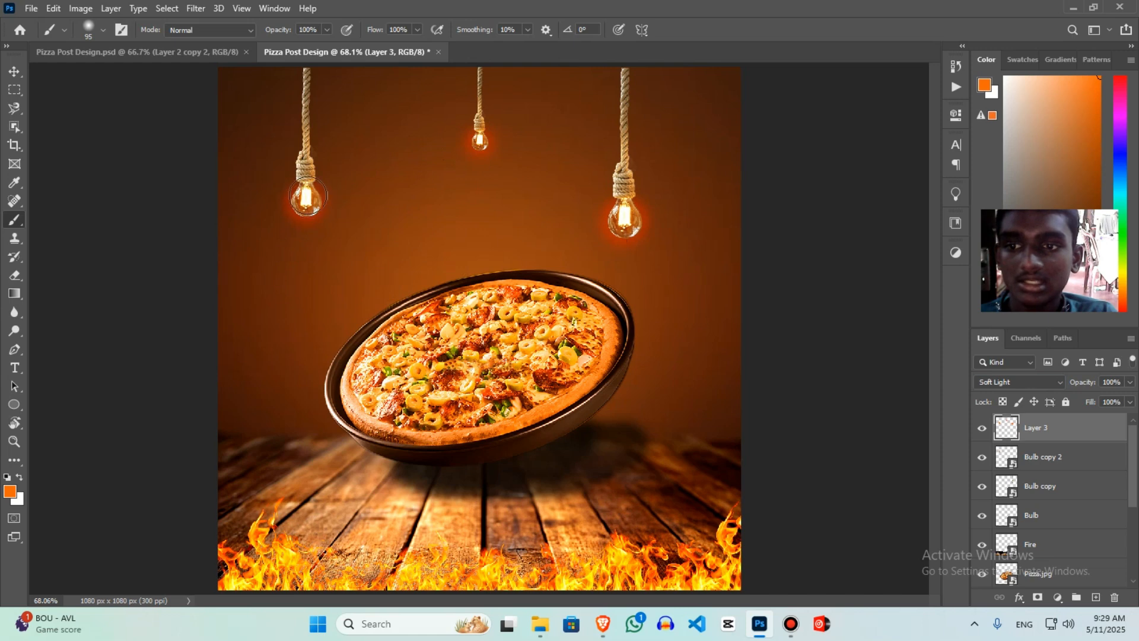
click(1130, 402)
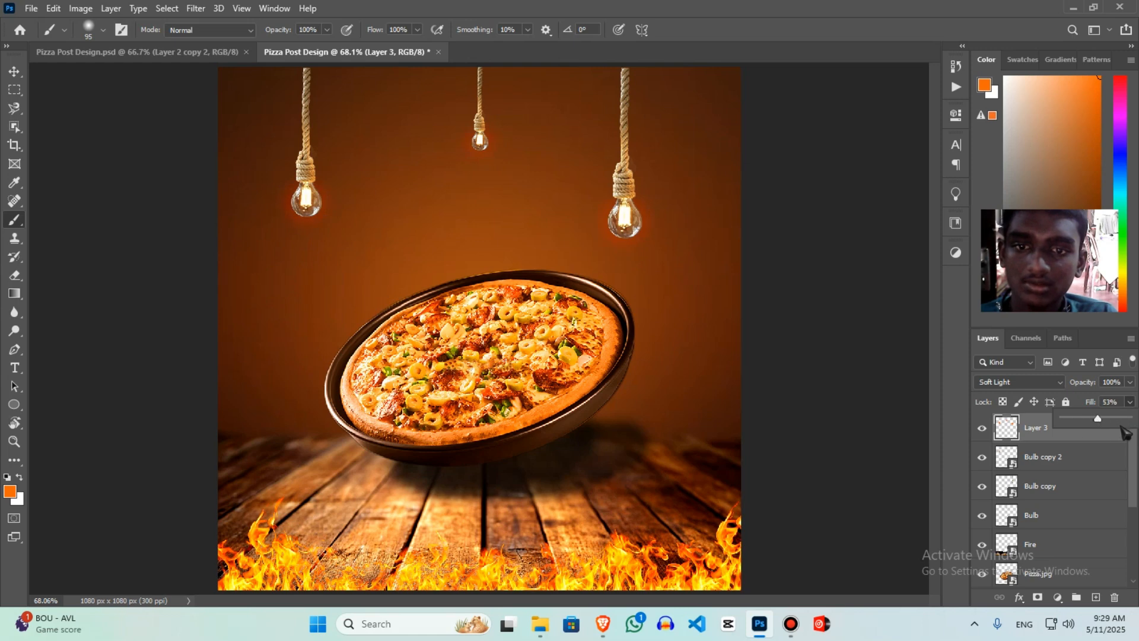
click(1118, 425)
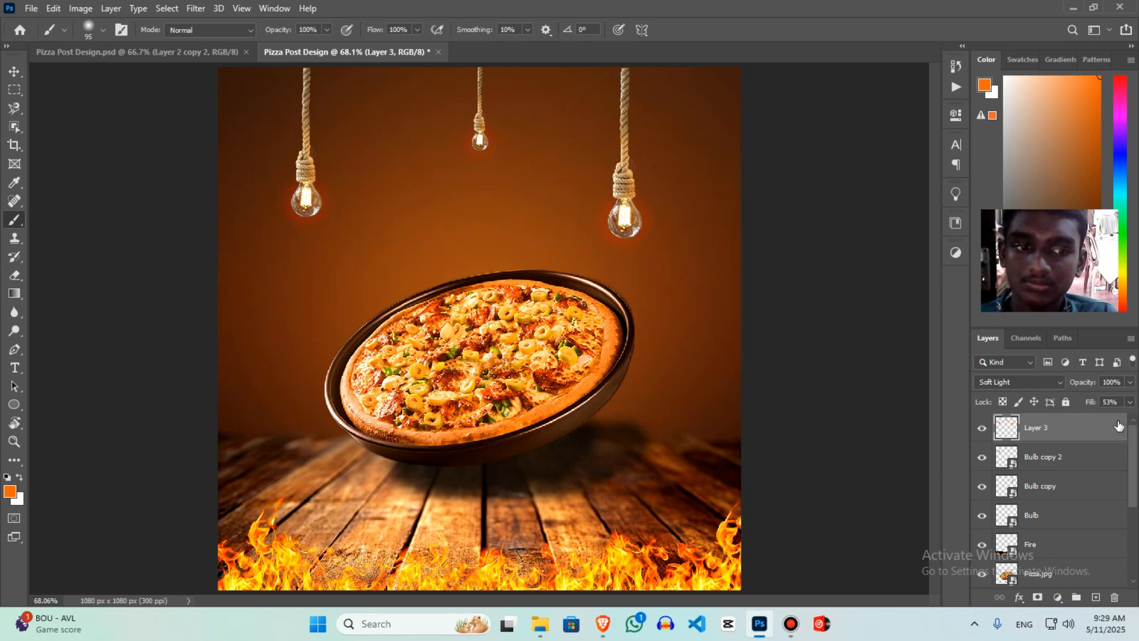
click(1130, 403)
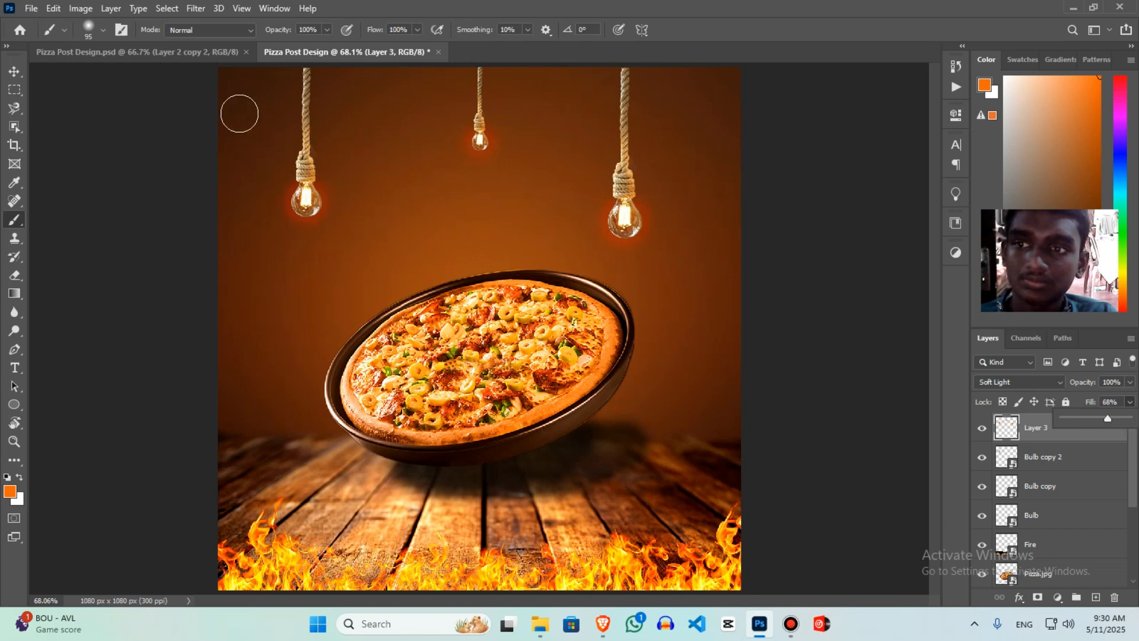
Check the finished design's bulbs, add a layer above Layer 3, and dab orange glow over all three bulbs with the 95 px brush
click(199, 52)
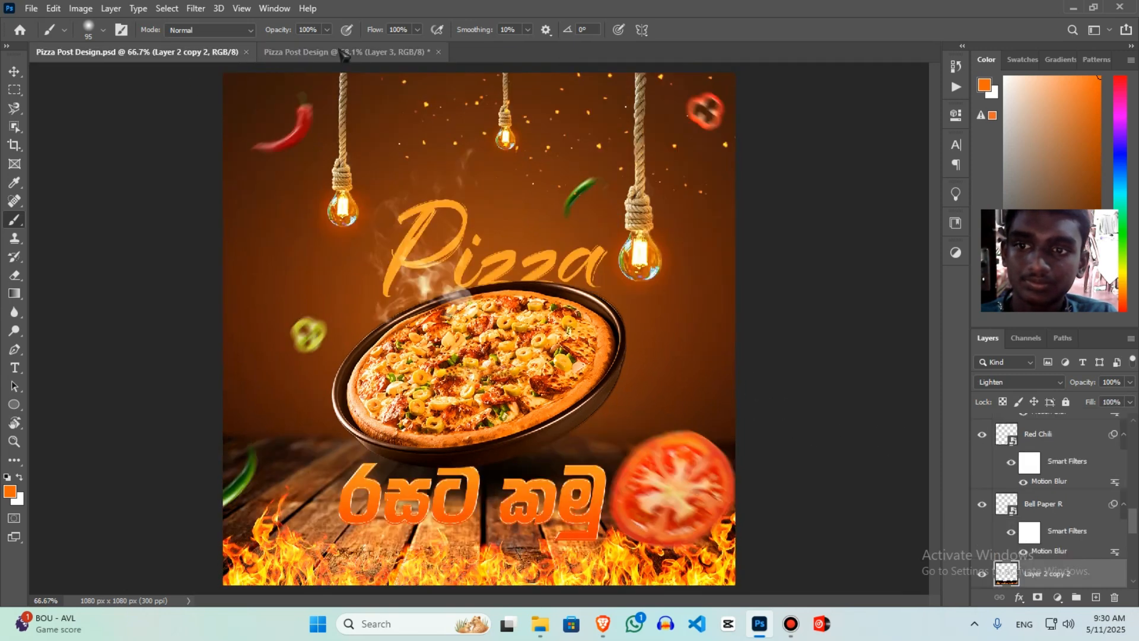
click(345, 52)
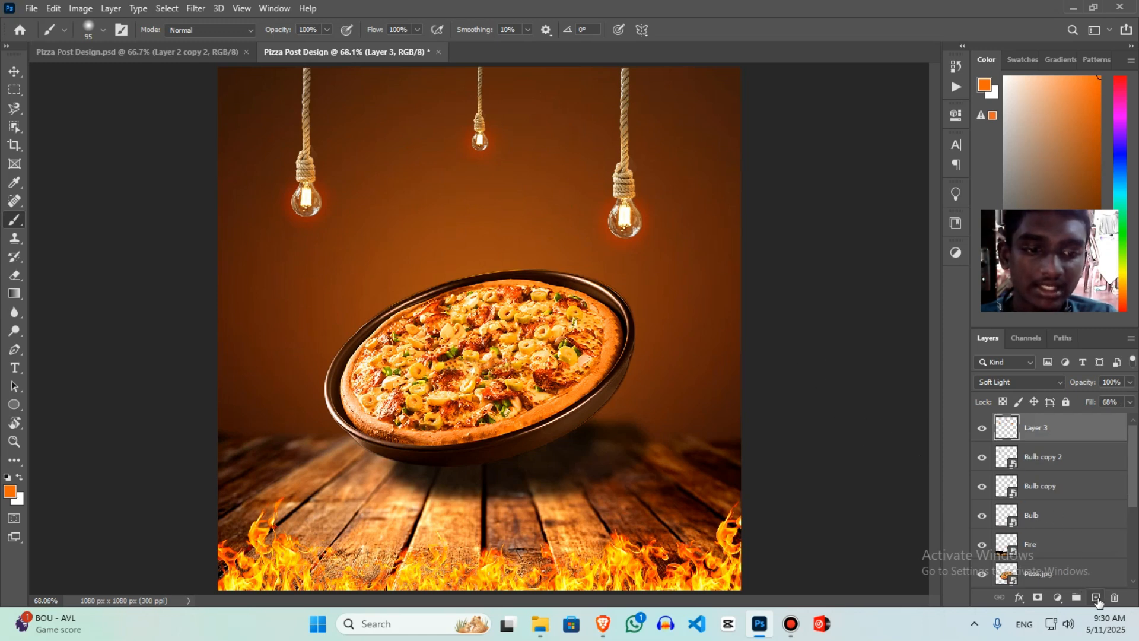
click(1096, 598)
click(306, 202)
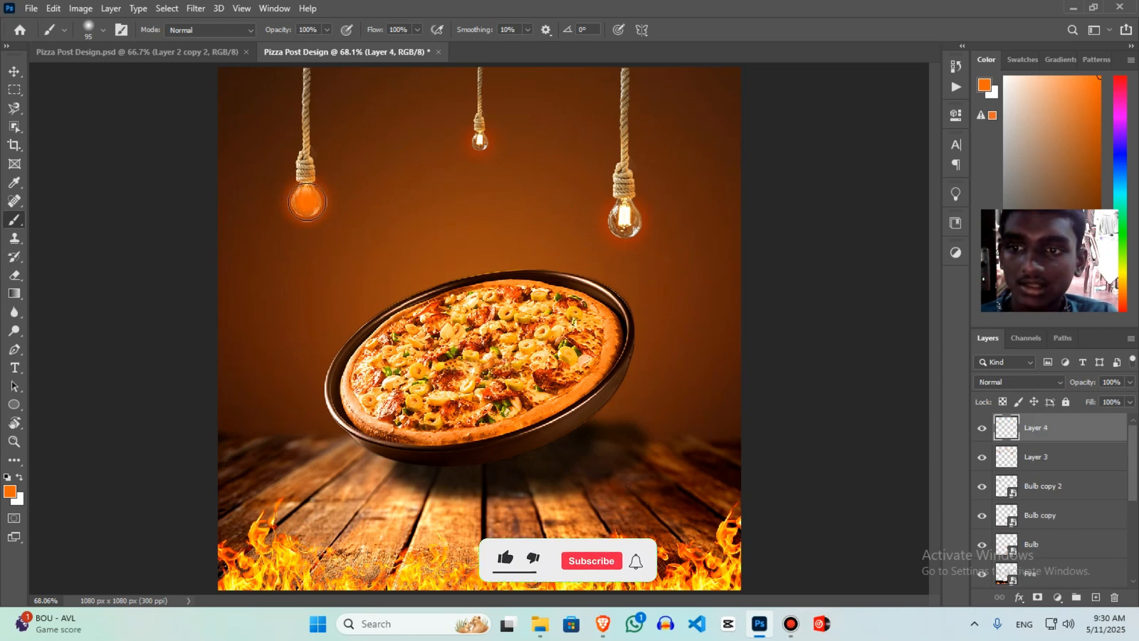
click(479, 142)
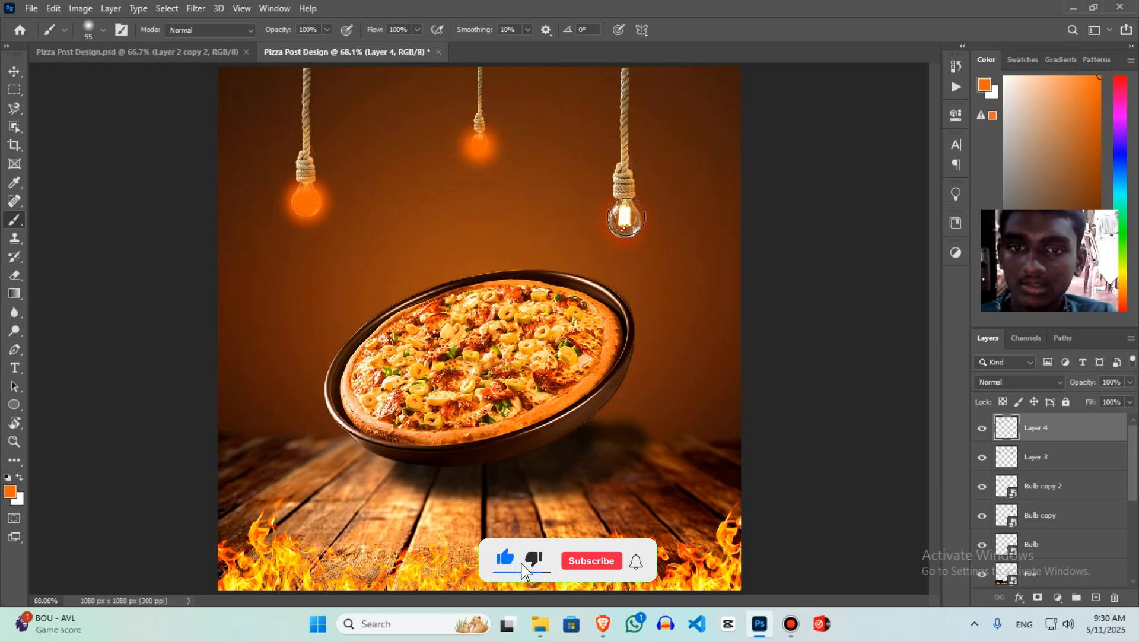
click(626, 218)
Set Layer 4's blend mode to Color and compare the bulb glow with the finished design
click(1017, 382)
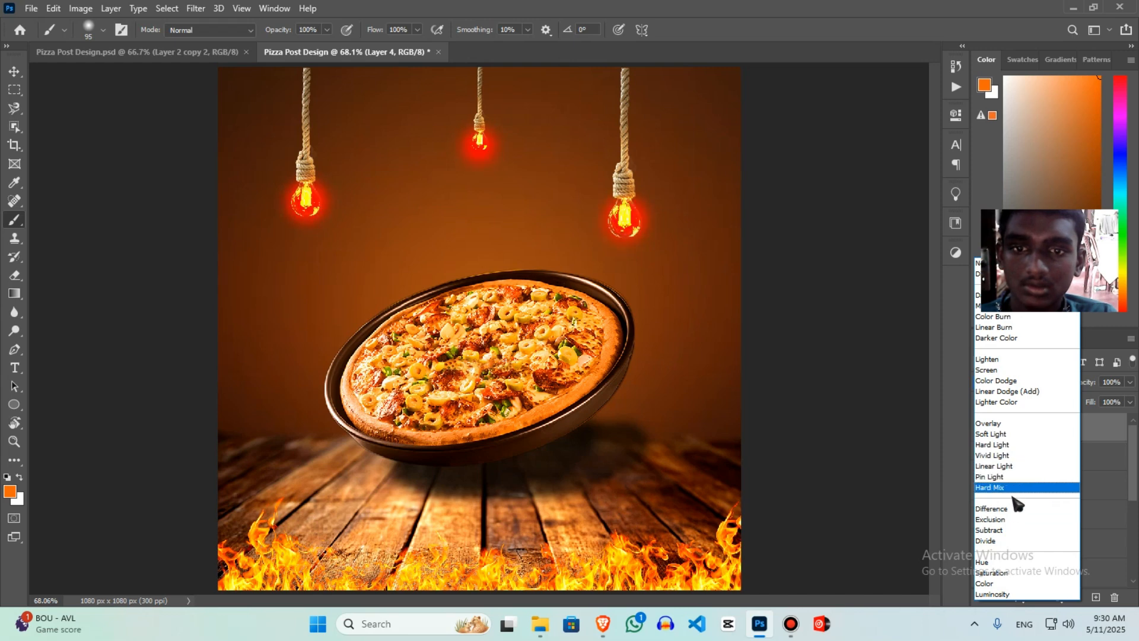
click(1003, 584)
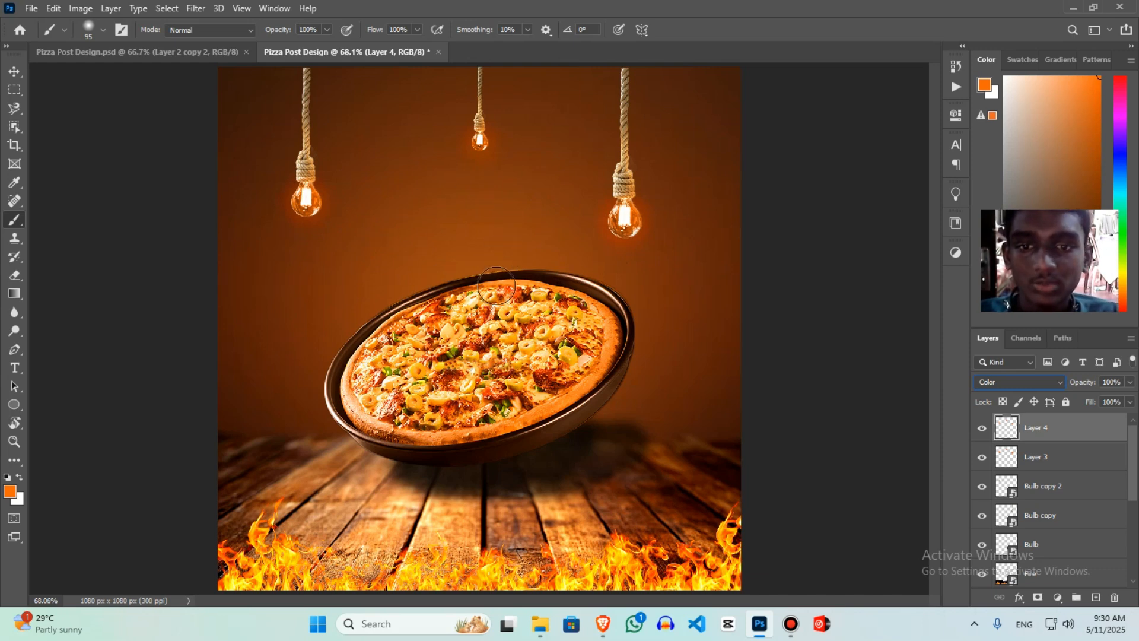
click(1050, 383)
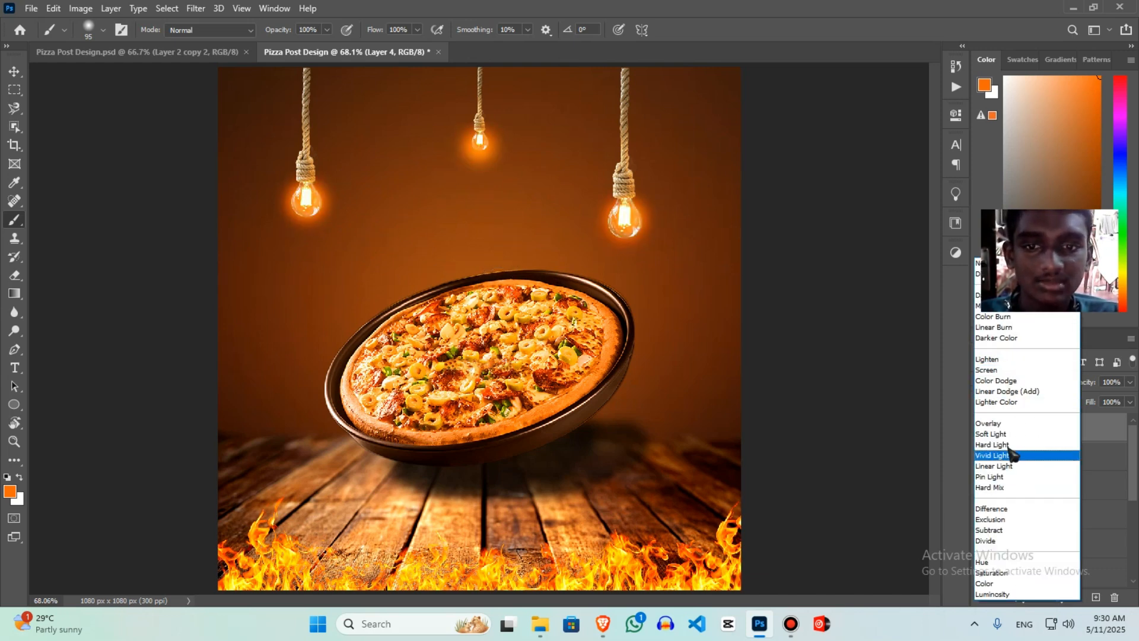
click(996, 584)
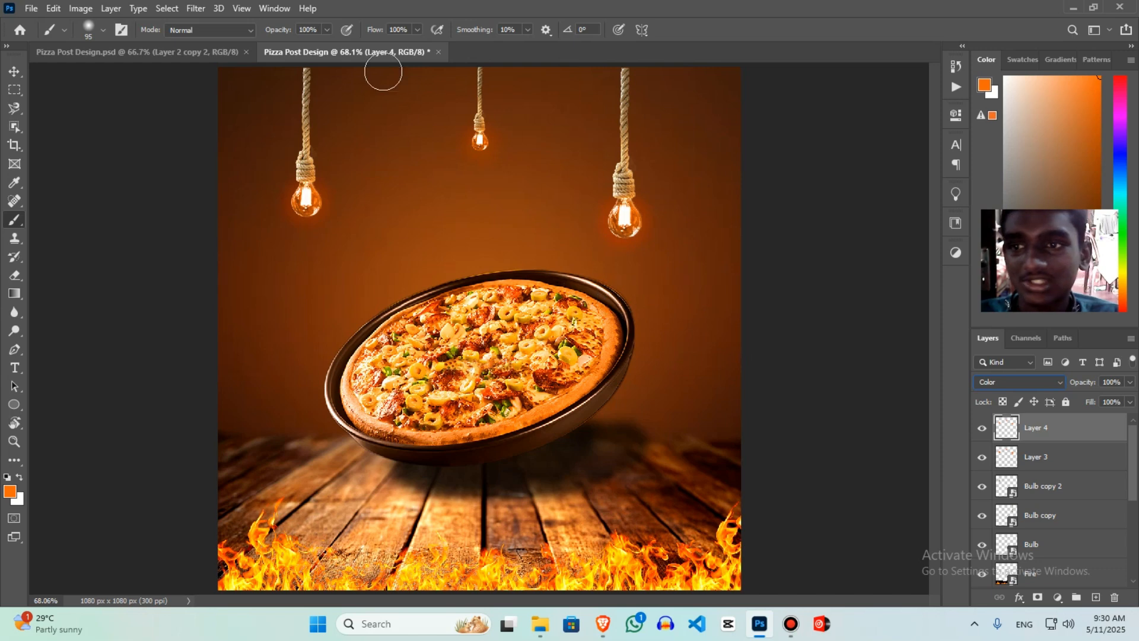
click(231, 52)
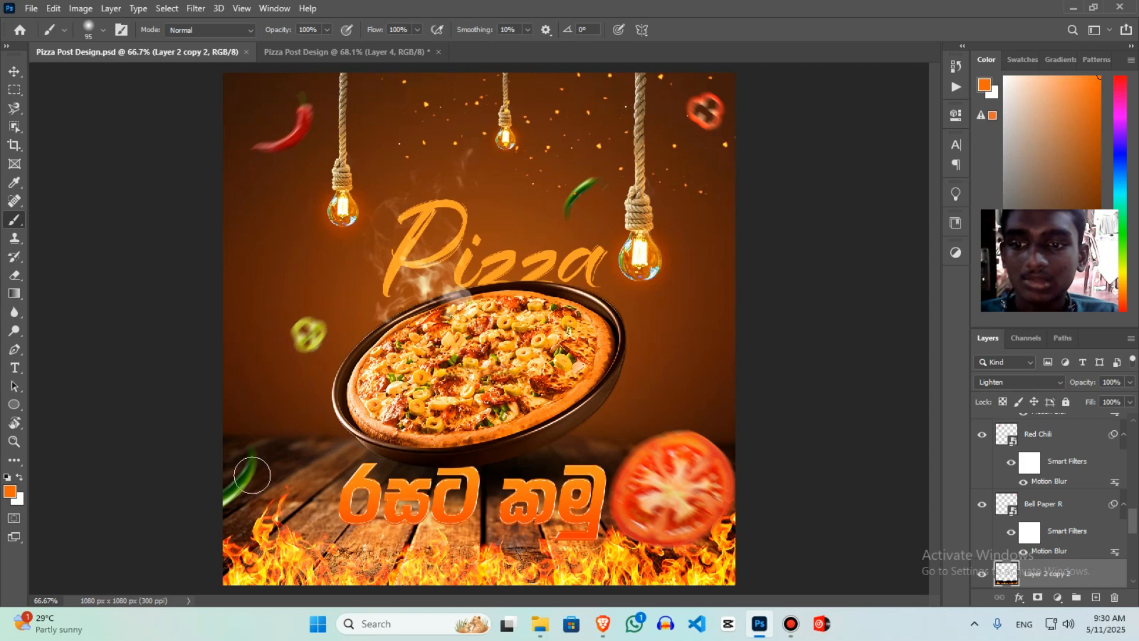
click(356, 51)
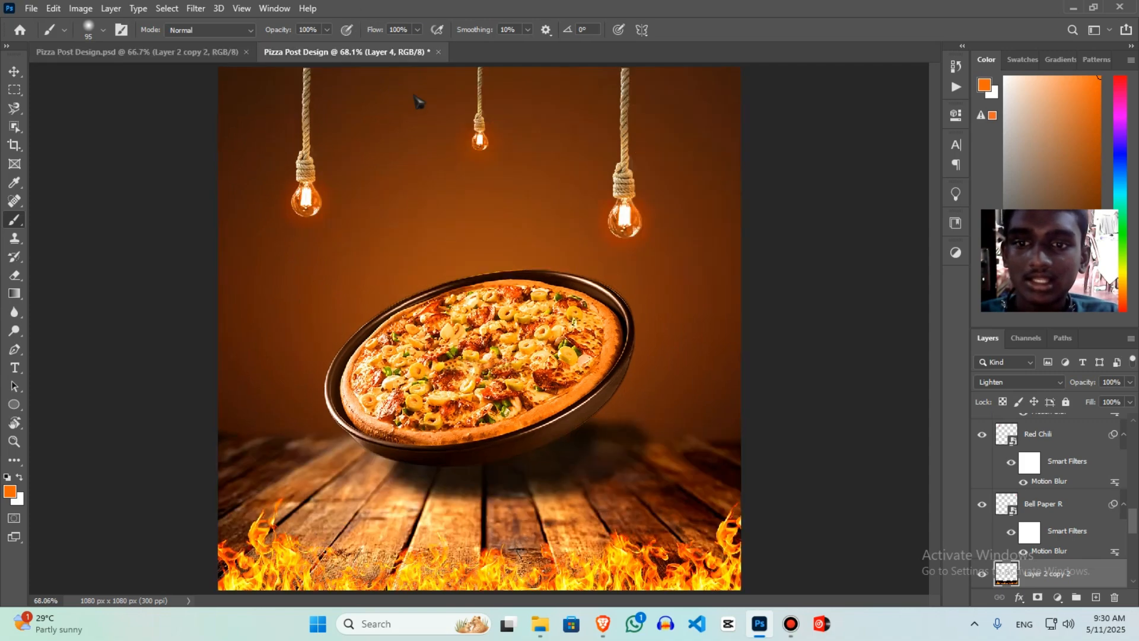
Place the Tomato image from the Assets folder and scale it to about 24% in the lower-right corner of the canvas
key(alt+Tab)
key(alt+Tab)
key(alt+Tab)
click(684, 348)
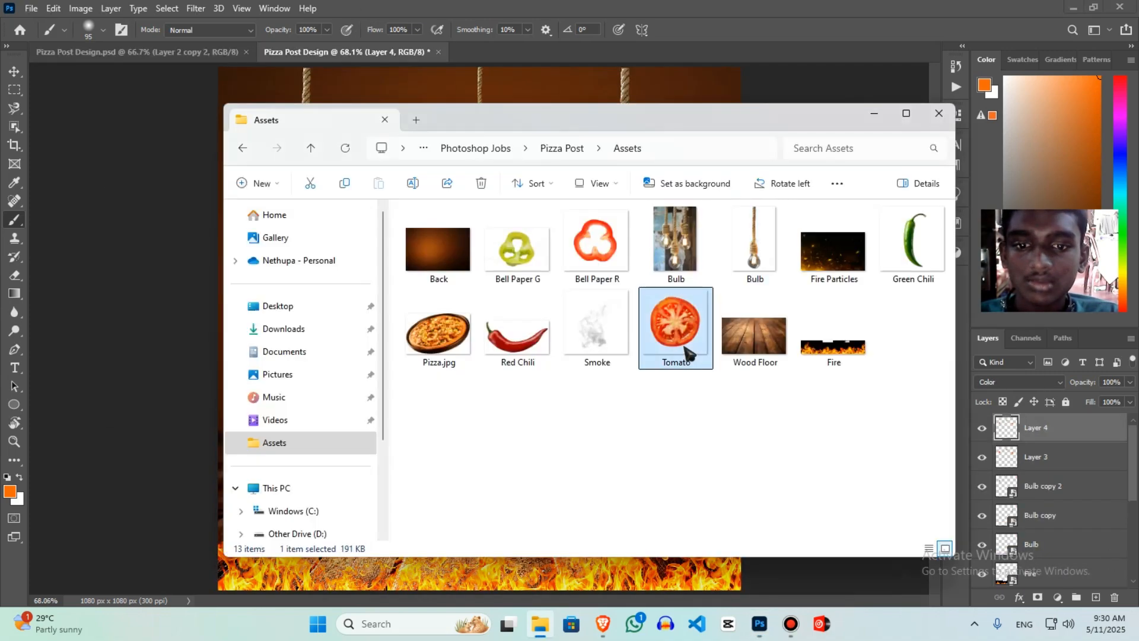
drag(685, 348, 348, 390)
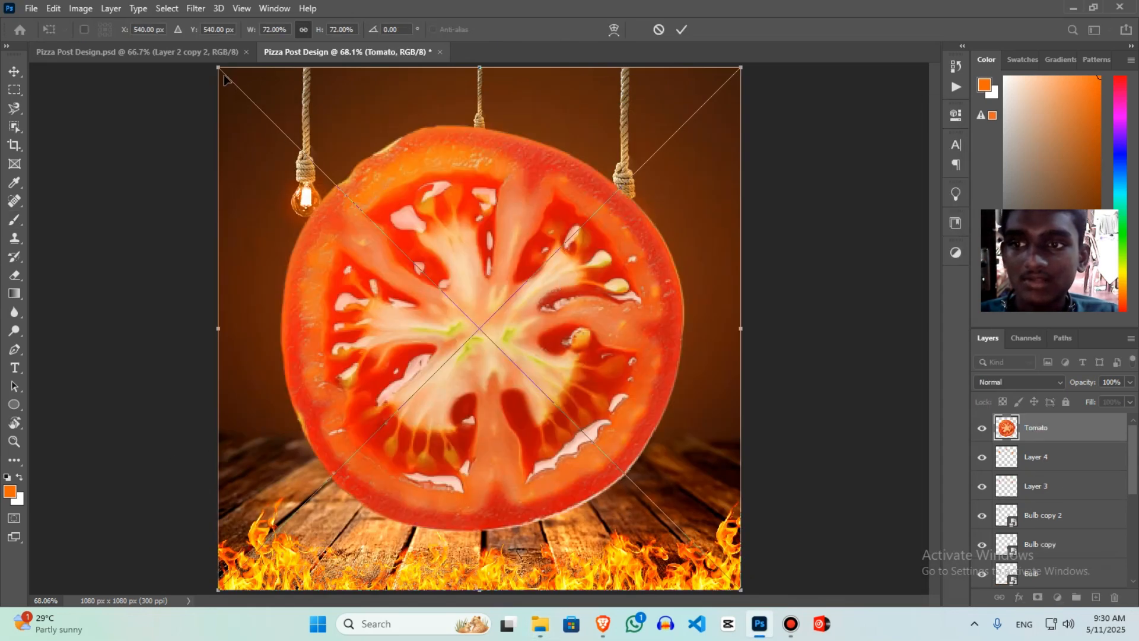
drag(224, 75, 569, 409)
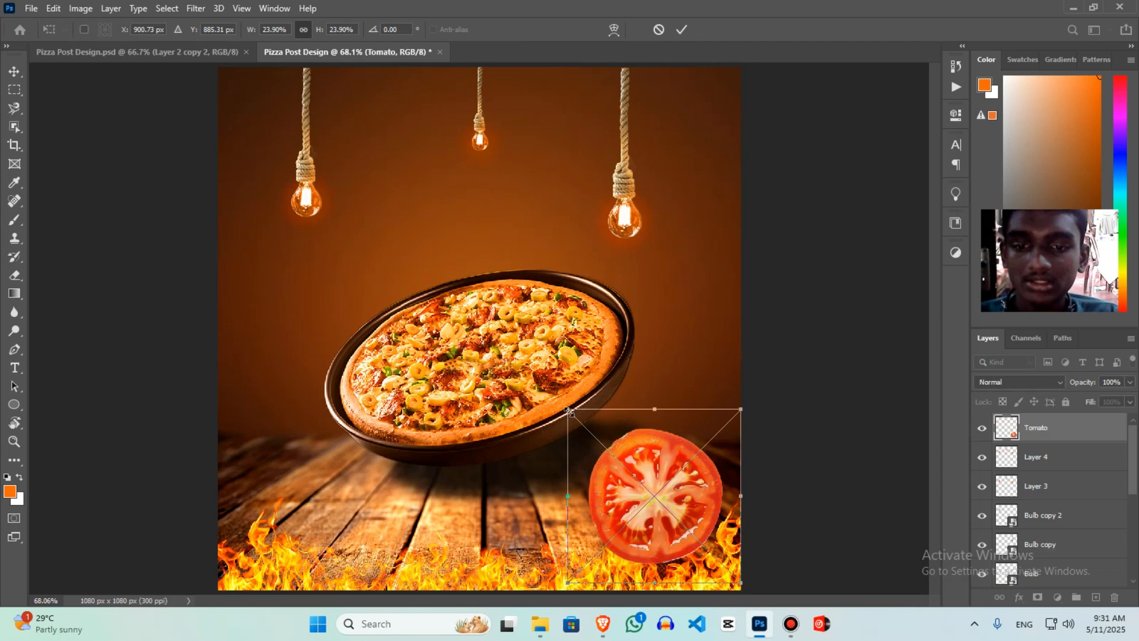
key(Return)
Rasterize the Tomato smart object and check the tomato in the finished design
key(b)
click(658, 503)
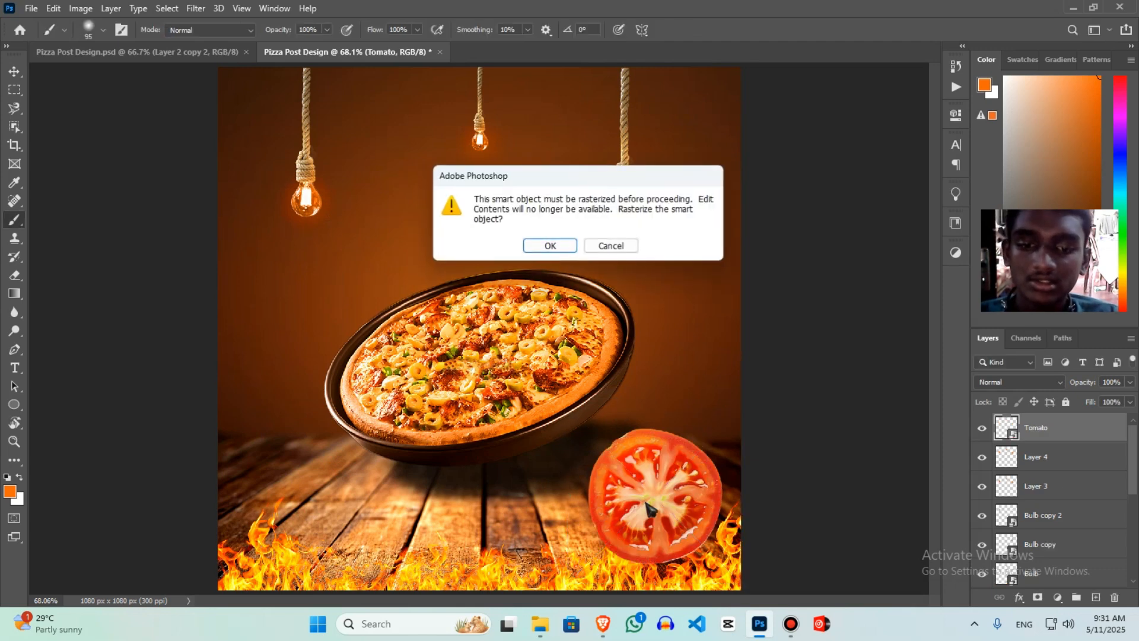
key(Return)
click(88, 52)
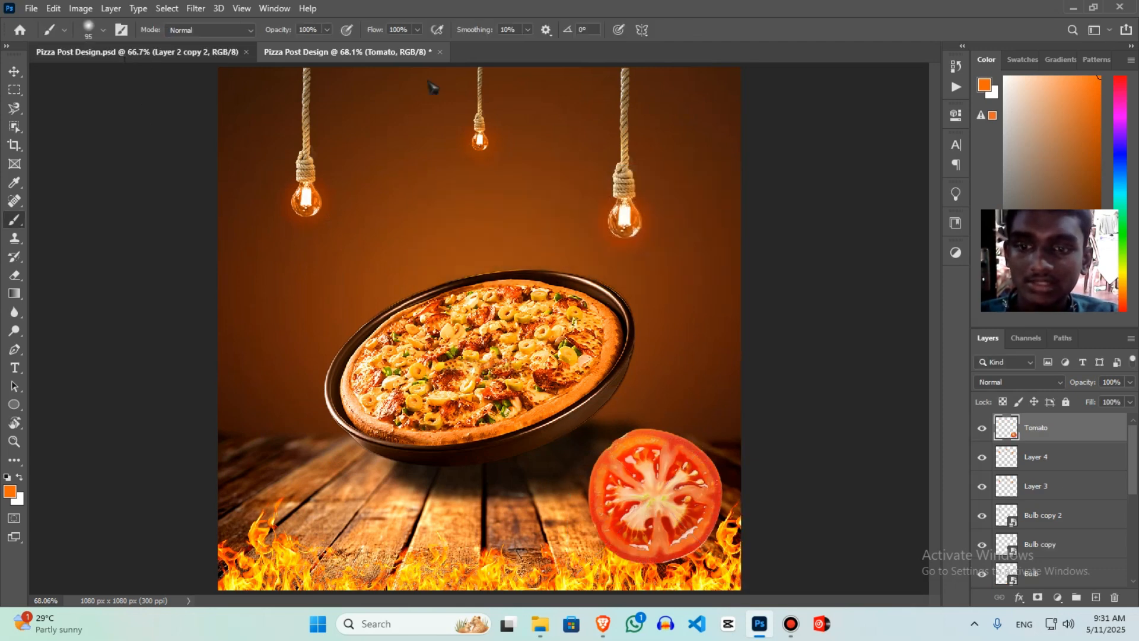
key(ctrl+Tab)
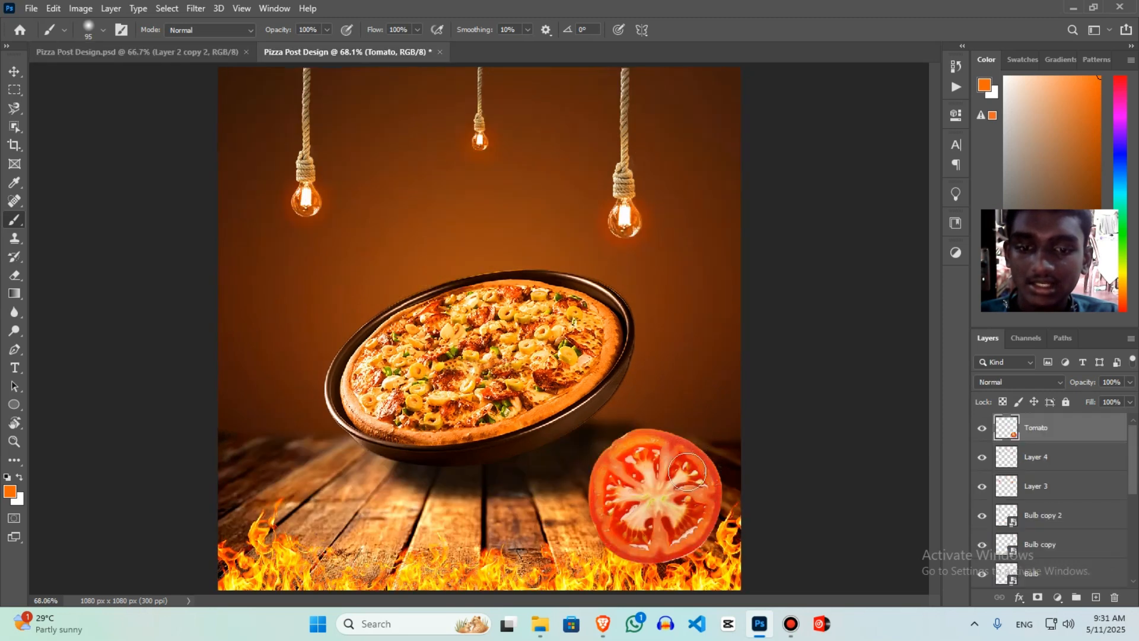
Distort the tomato with Free Transform by moving its corners so the slice slants slightly to the right
key(v)
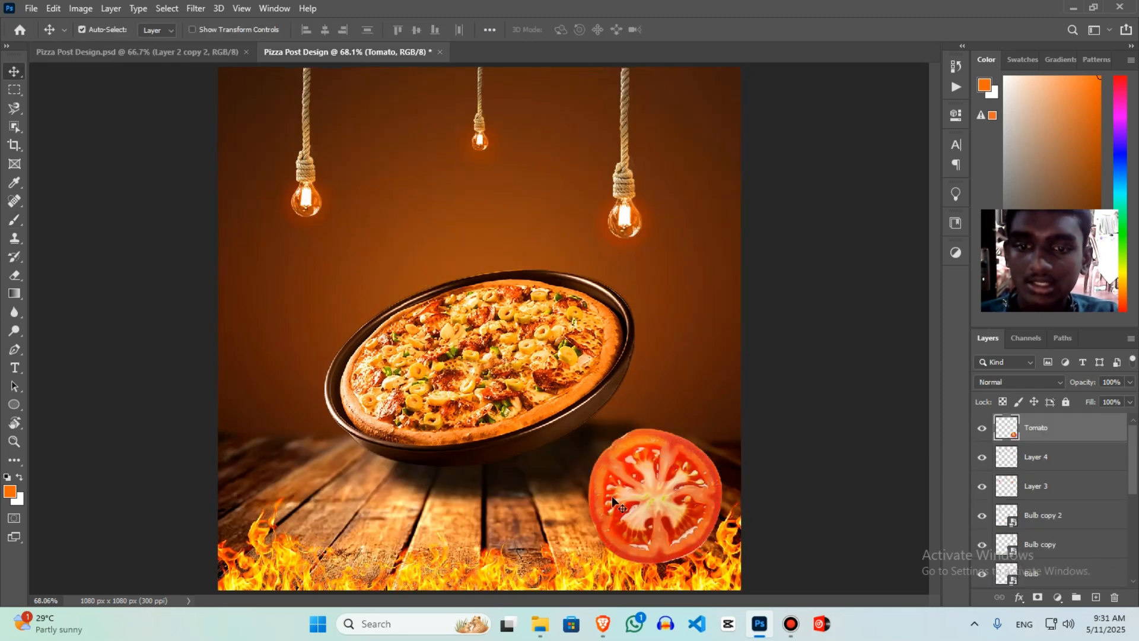
key(ctrl+t)
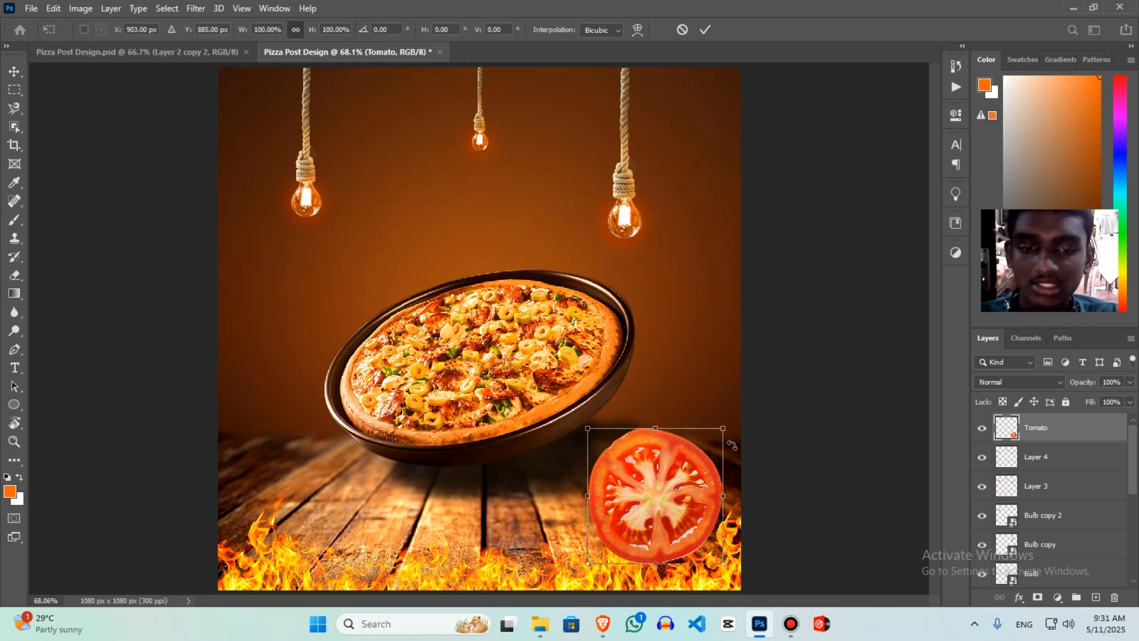
drag(724, 429, 744, 426)
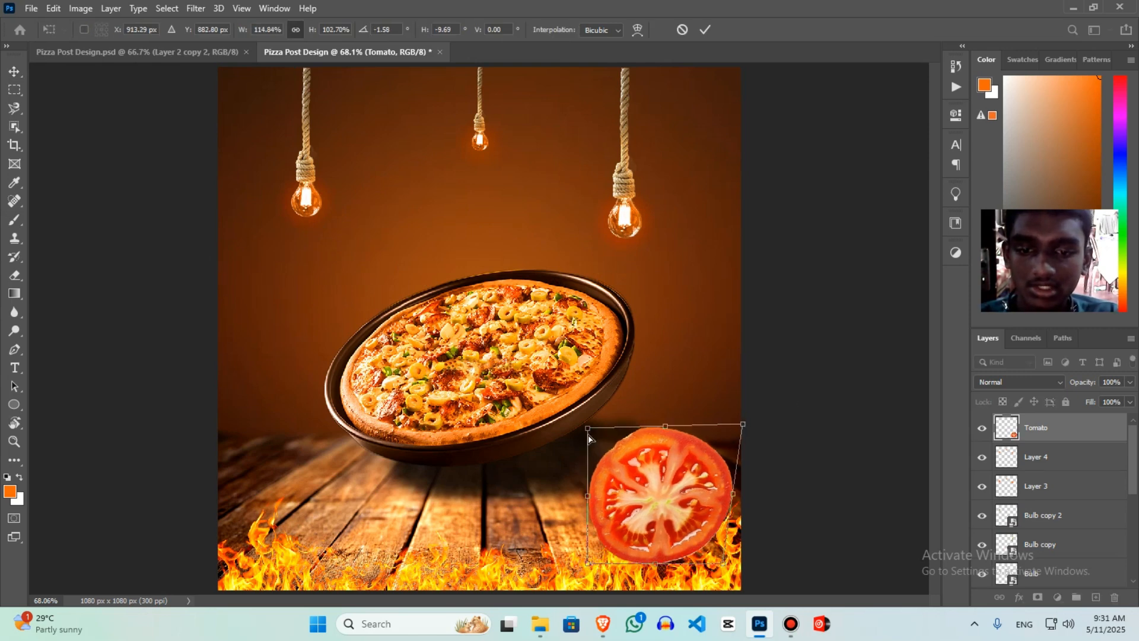
drag(588, 432, 610, 425)
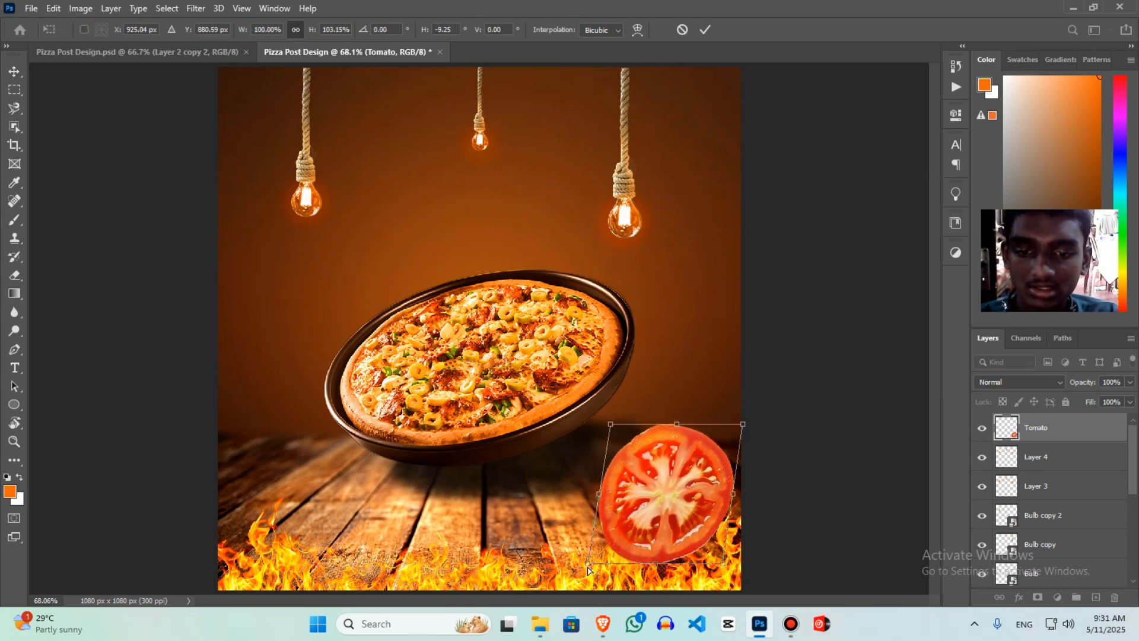
drag(587, 571, 583, 551)
drag(730, 575, 728, 572)
drag(612, 434, 615, 433)
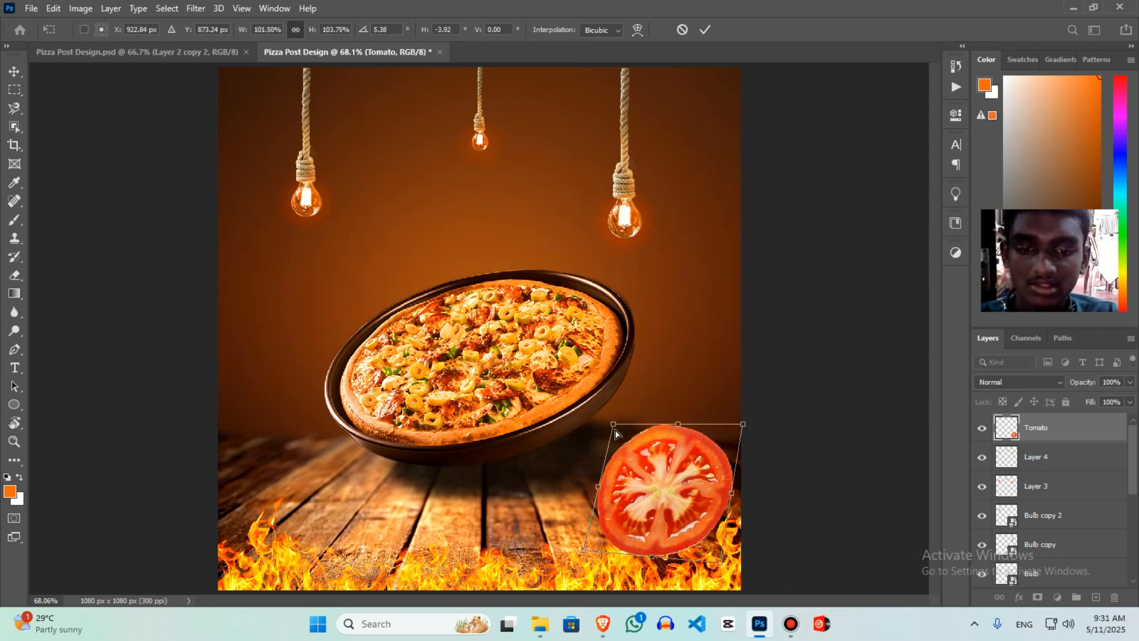
key(Return)
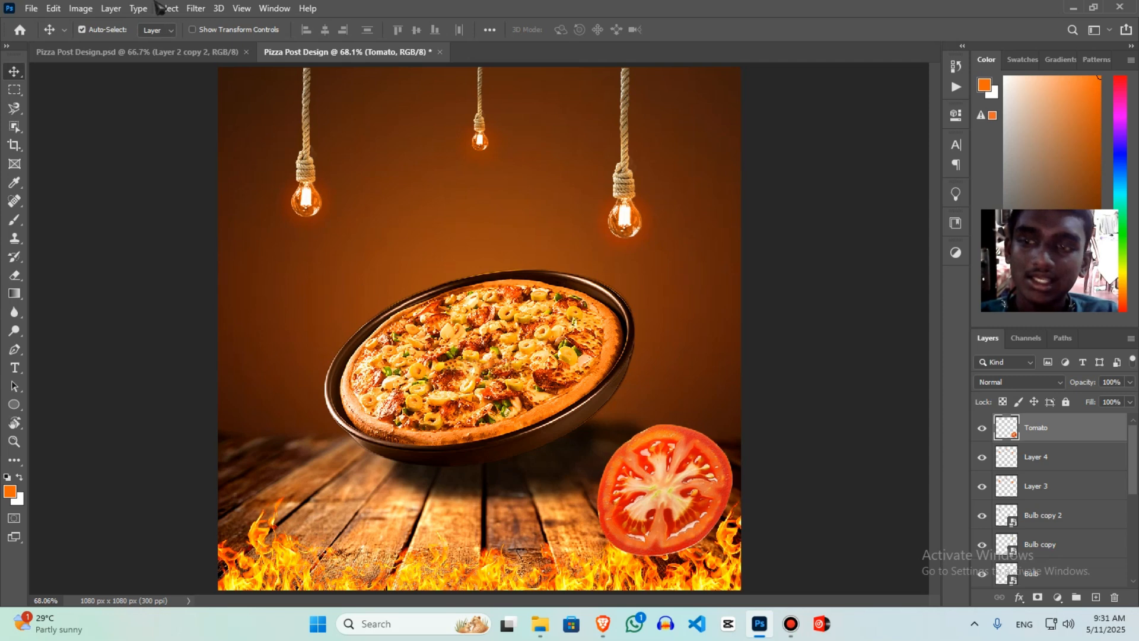
Apply a Motion Blur to the Tomato layer with an angle of 45° and a distance of 20 pixels
click(191, 12)
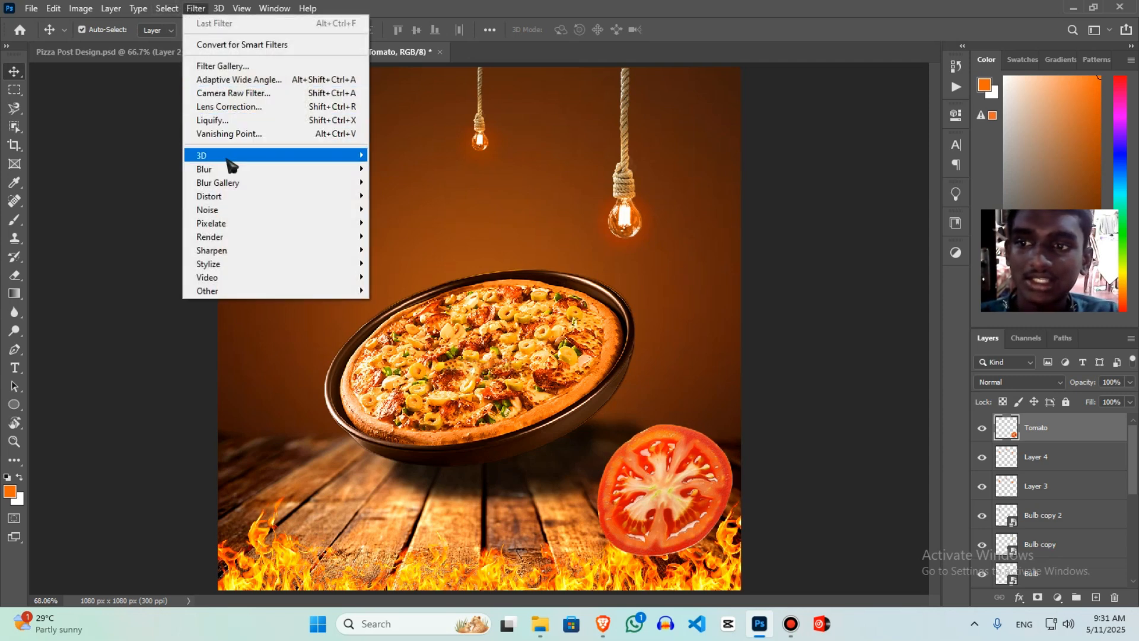
mouse_move(331, 171)
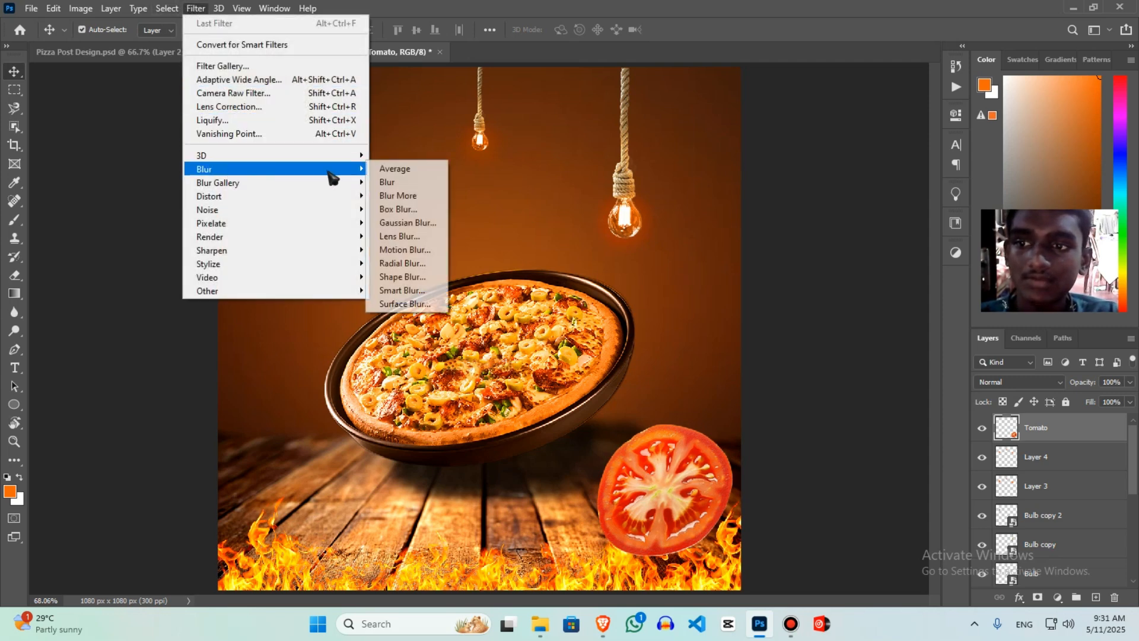
click(424, 250)
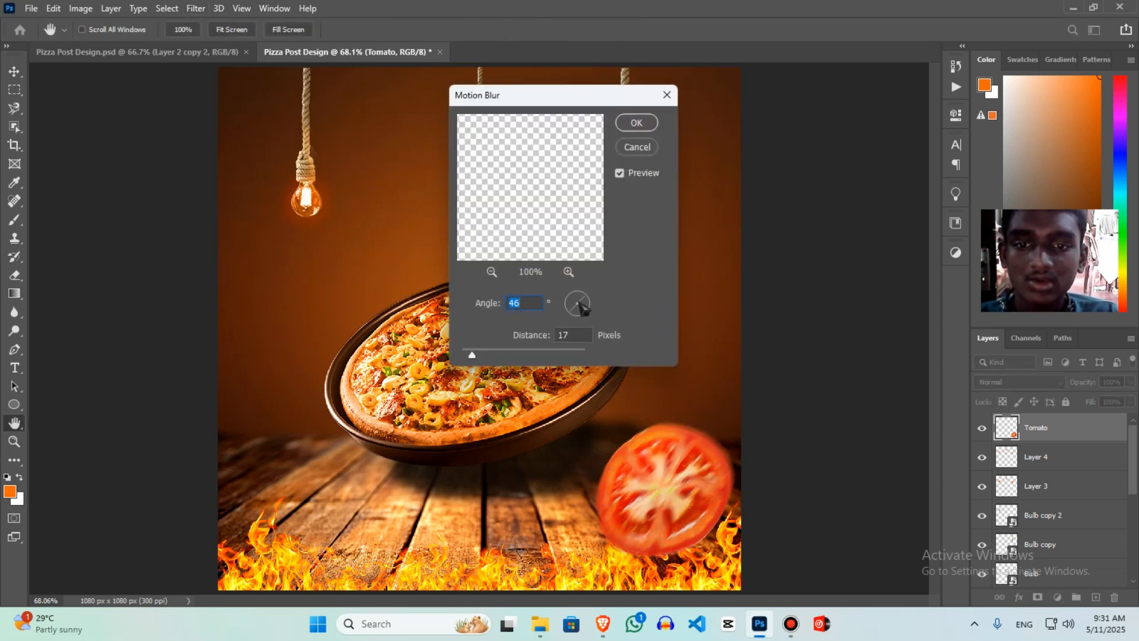
drag(568, 311, 575, 317)
drag(479, 356, 476, 356)
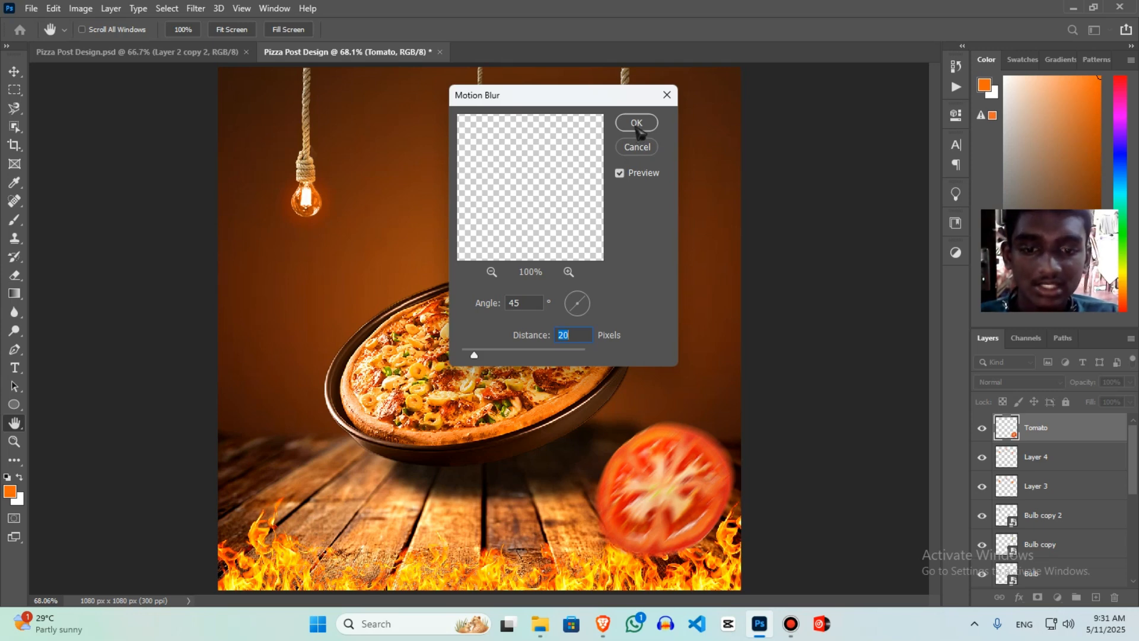
click(635, 123)
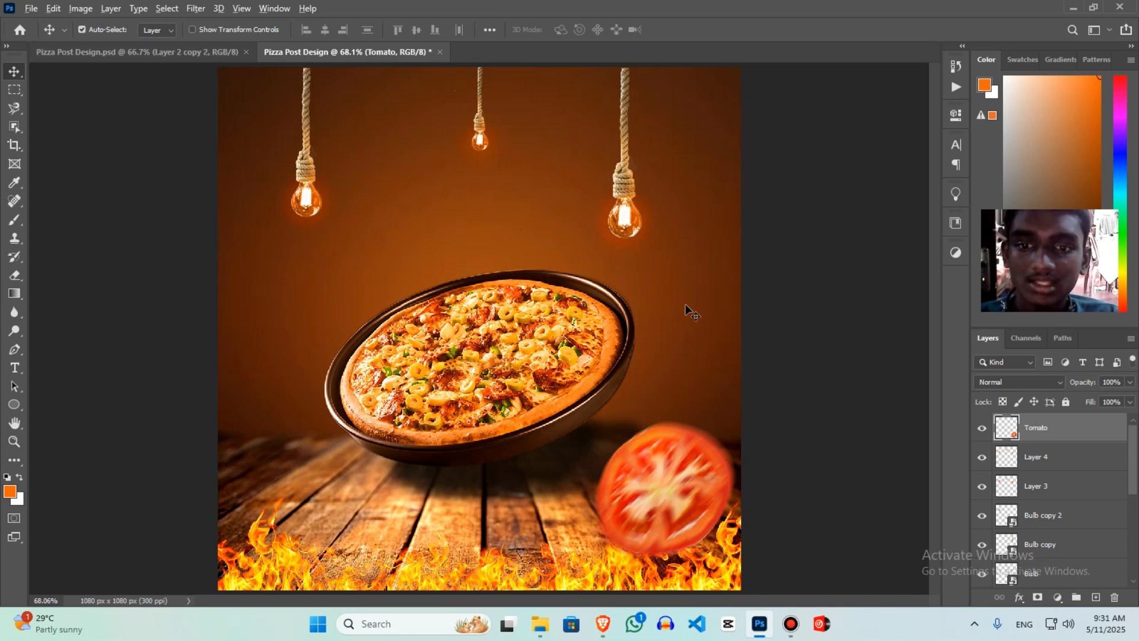
Place the Bell Paper G image from the Assets folder onto the canvas and rasterize its smart object
click(539, 623)
click(522, 249)
drag(522, 249, 344, 230)
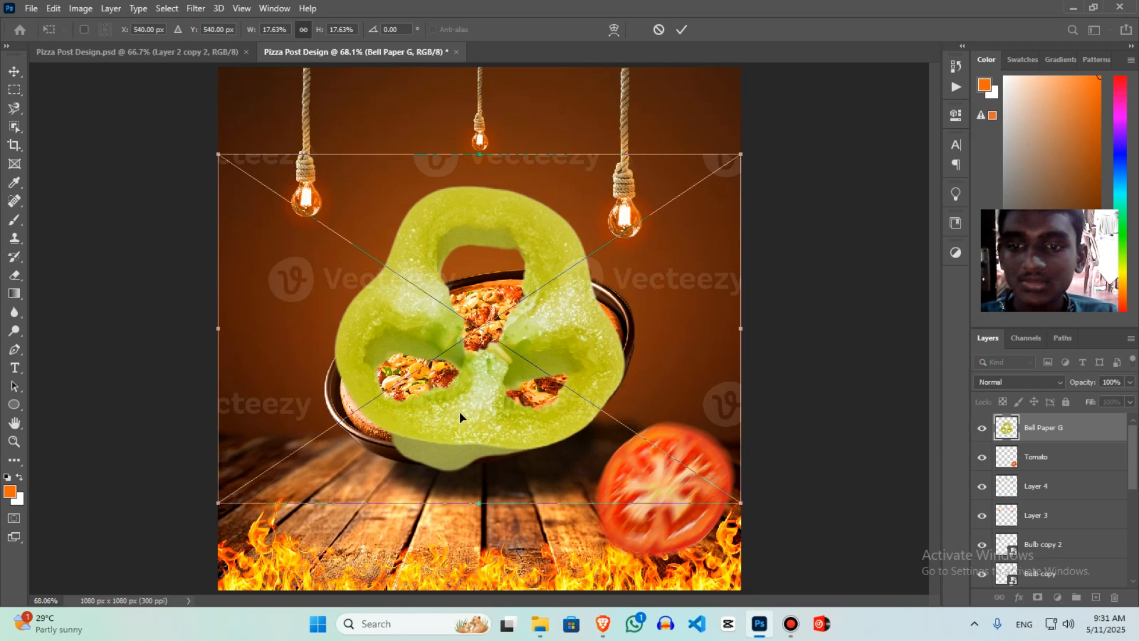
key(Return)
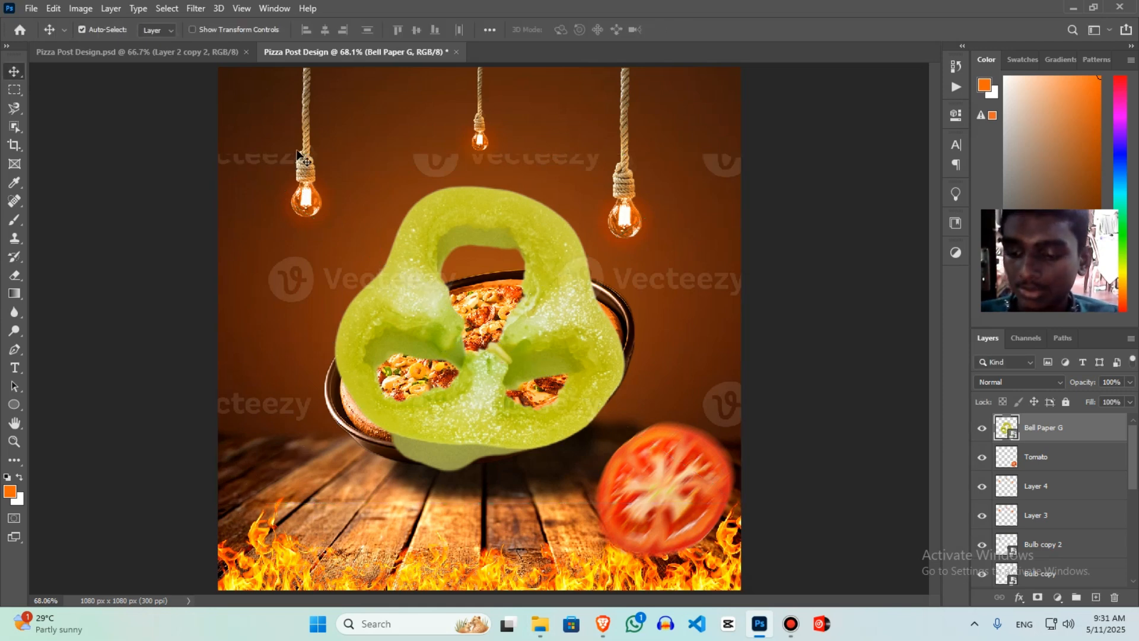
key(e)
click(332, 223)
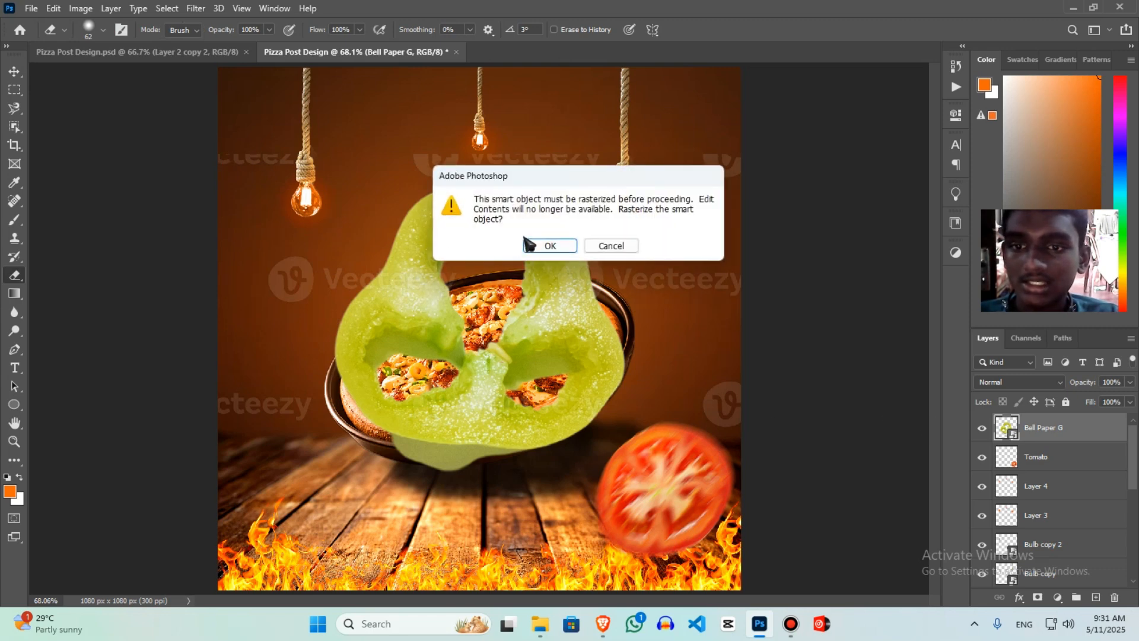
click(553, 248)
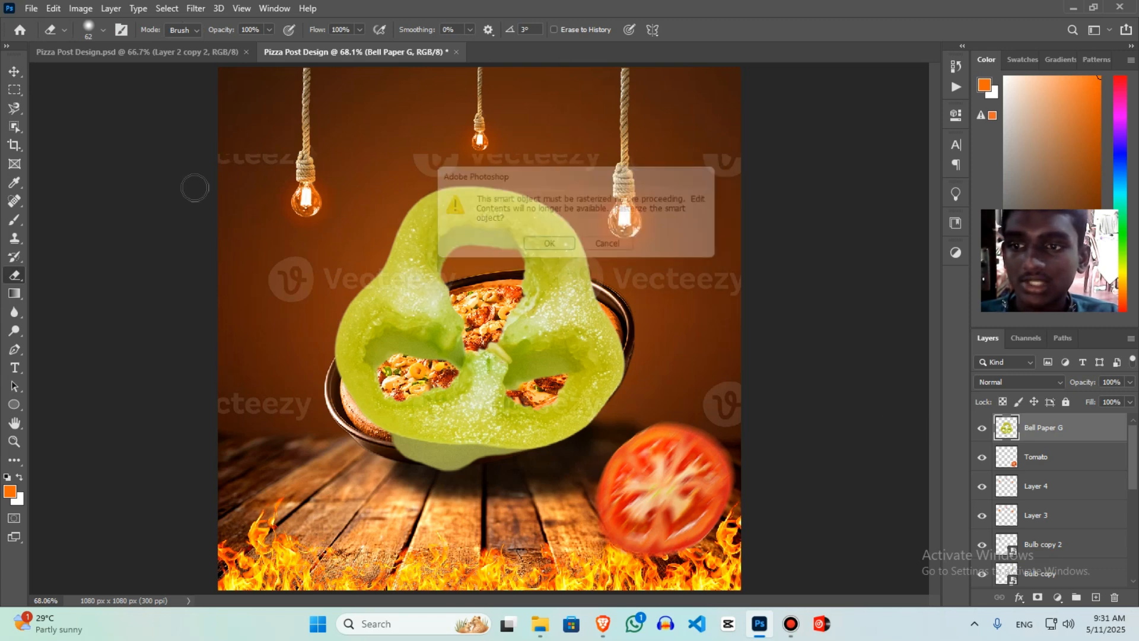
Erase the Vecteezy watermarks around the green bell pepper with a 91 px eraser and heal the mark on the pepper's left lobe
right_click(261, 166)
click(264, 170)
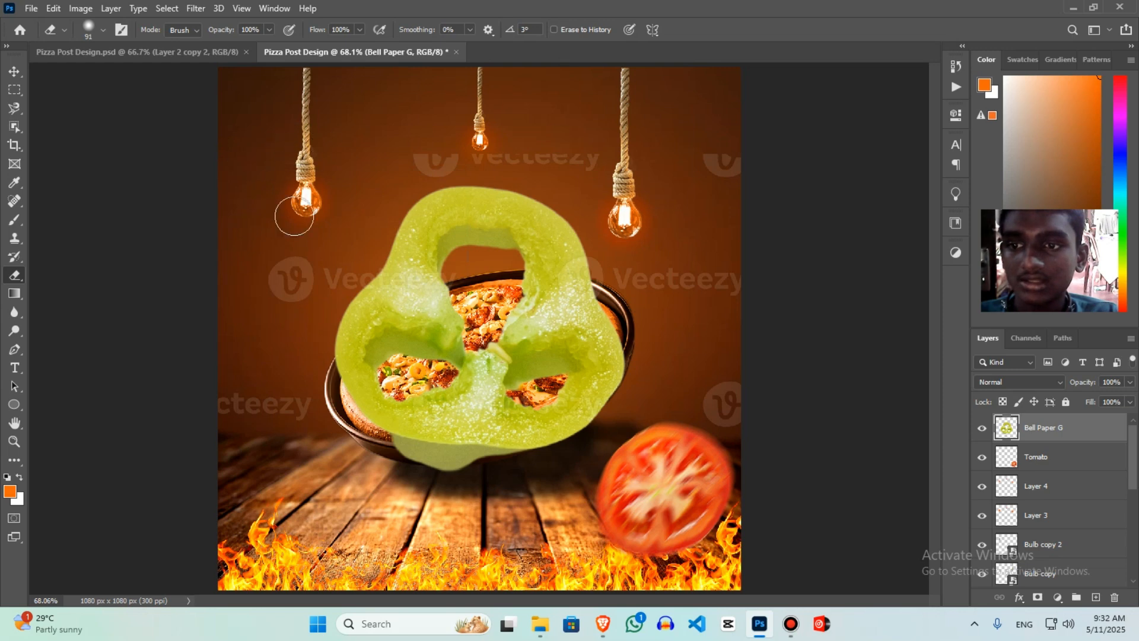
mouse_move(362, 264)
mouse_down()
mouse_move(278, 299)
mouse_move(276, 255)
mouse_move(219, 386)
mouse_move(232, 408)
mouse_move(294, 410)
mouse_move(375, 459)
mouse_move(501, 470)
mouse_up()
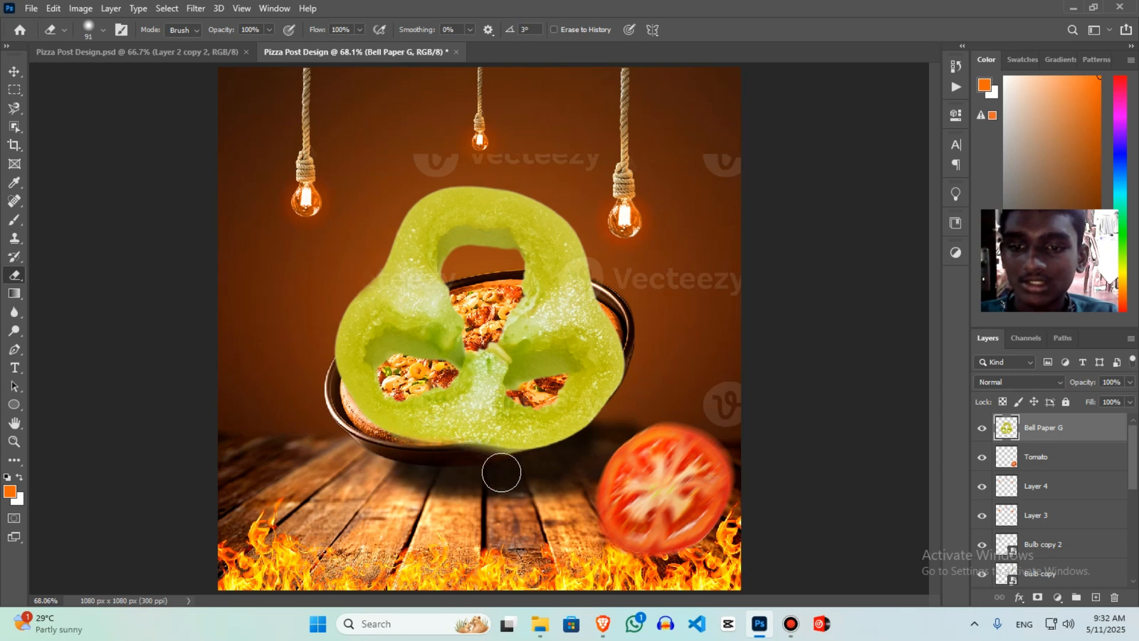
mouse_move(724, 403)
mouse_down()
mouse_move(668, 425)
mouse_move(722, 391)
mouse_move(716, 311)
mouse_move(605, 263)
mouse_move(610, 282)
mouse_move(649, 269)
mouse_move(738, 147)
mouse_move(616, 166)
mouse_move(336, 155)
mouse_move(499, 157)
mouse_move(358, 194)
mouse_up()
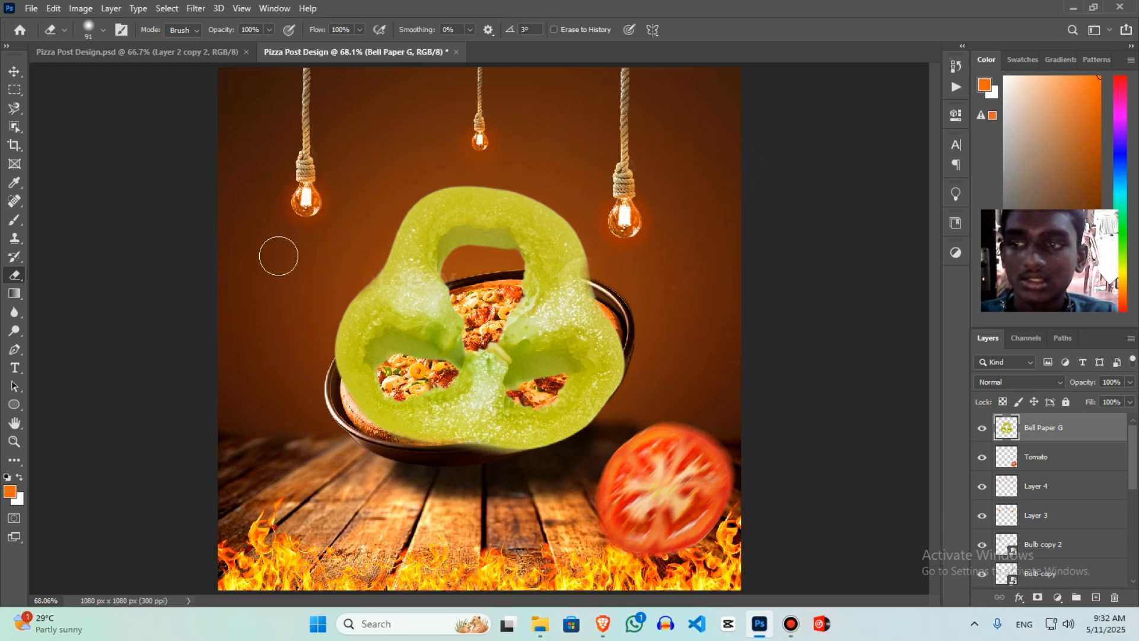
click(13, 200)
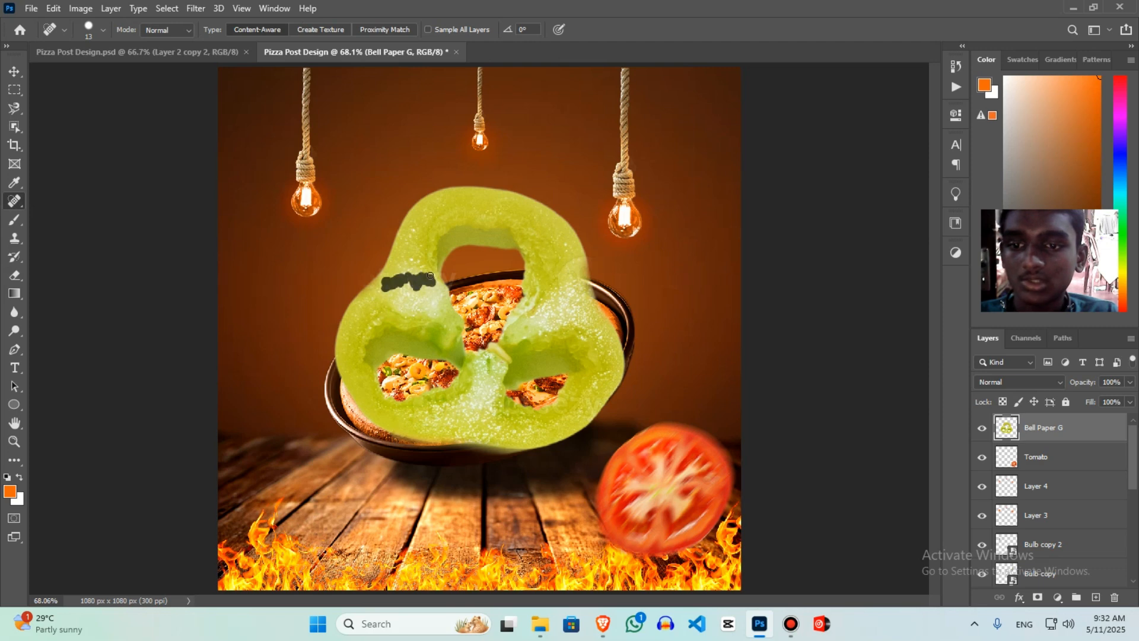
key(v)
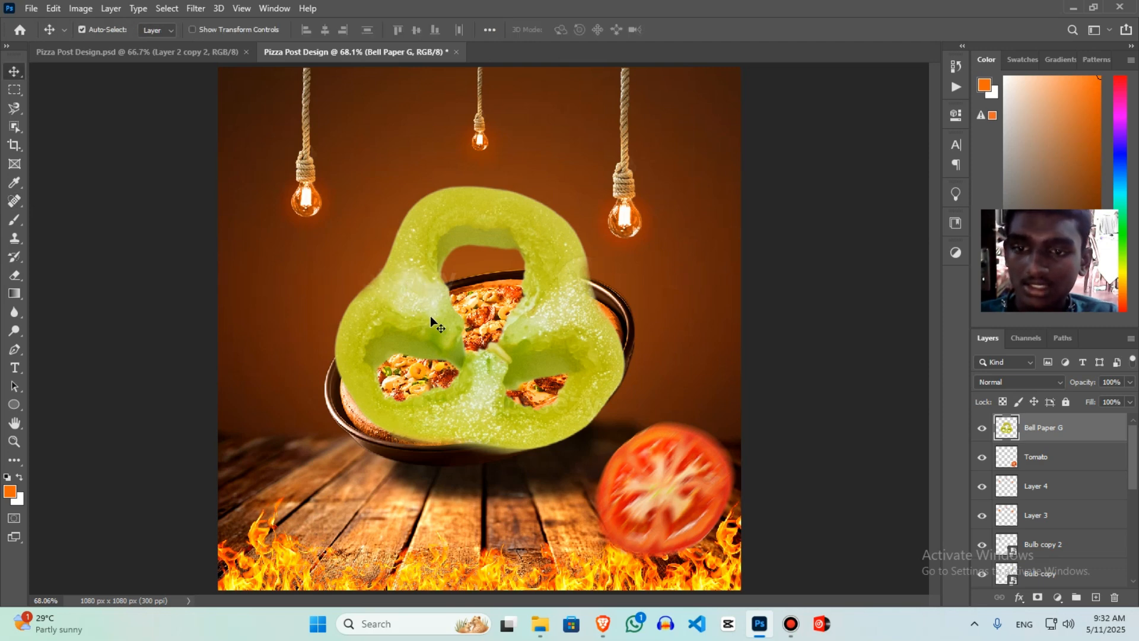
key(ctrl+t)
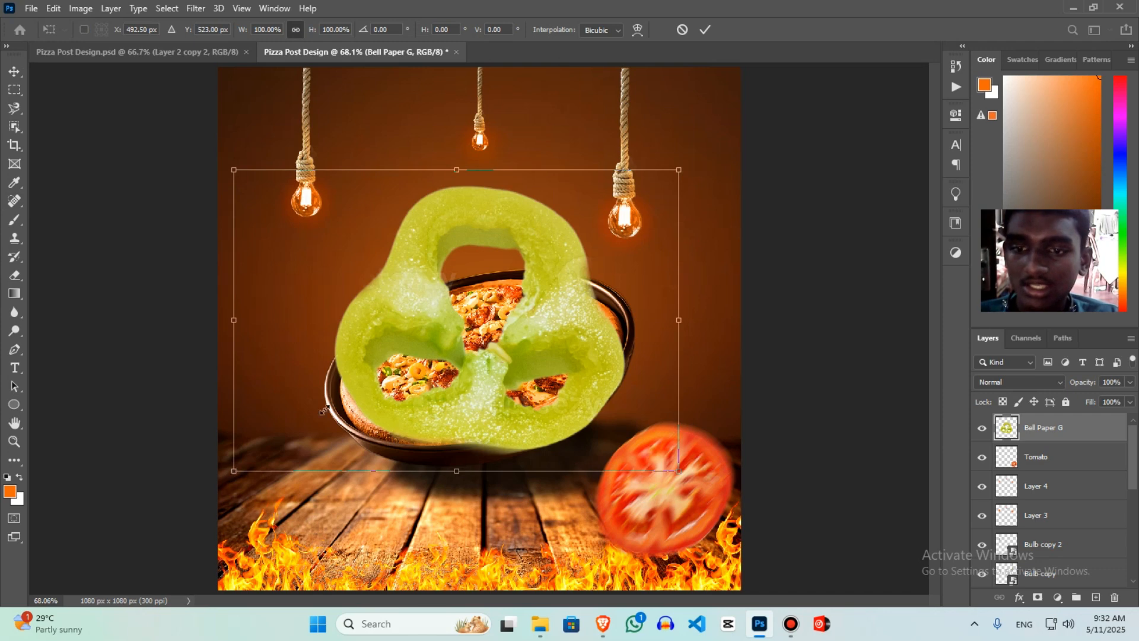
drag(323, 410, 521, 276)
drag(612, 240, 623, 188)
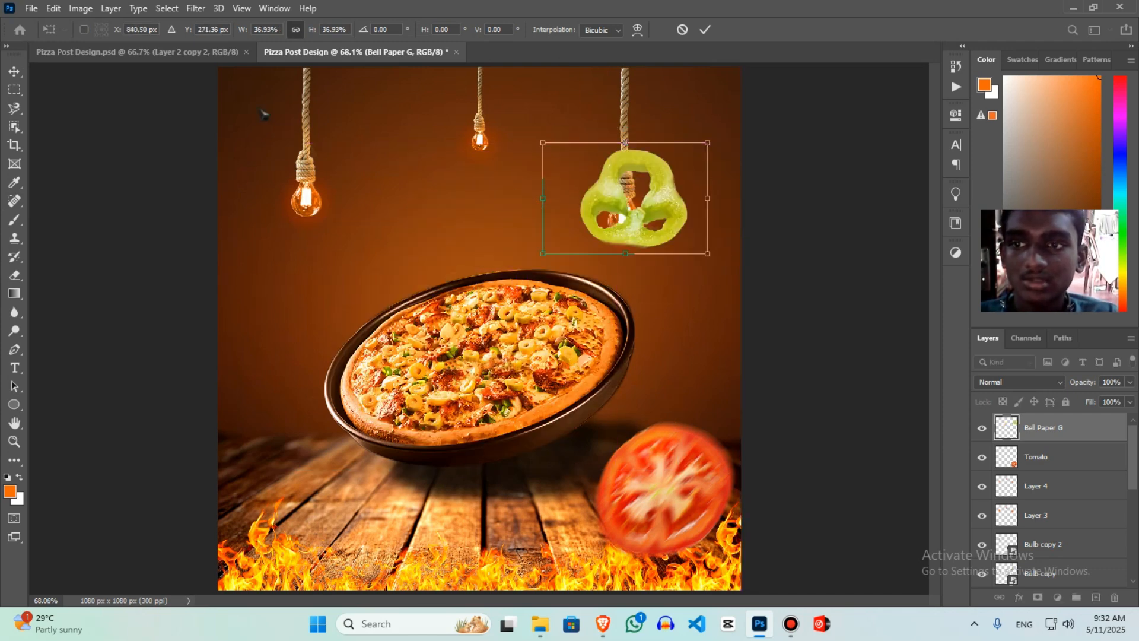
Check the green bell pepper in the finished design, and shrink the slice to a small piece left of the pizza
click(236, 53)
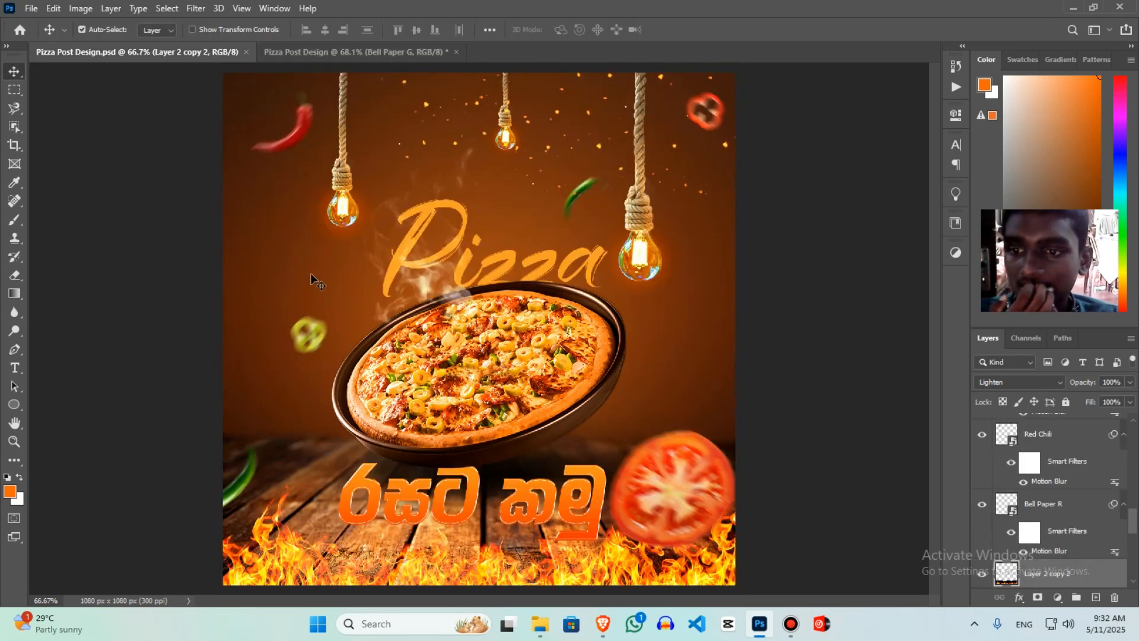
click(335, 52)
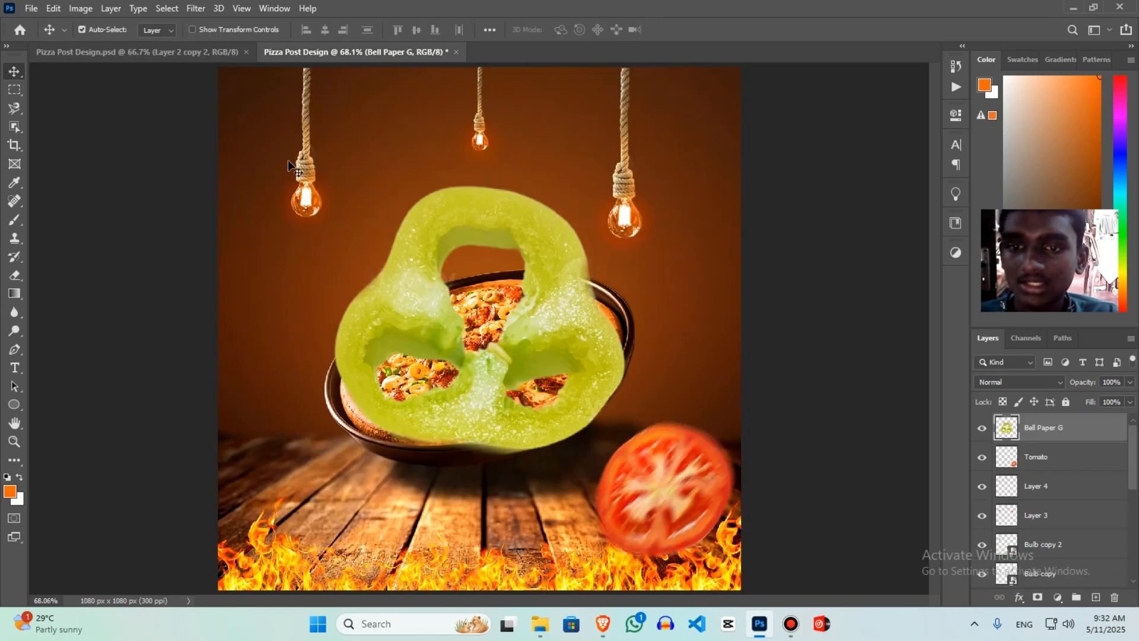
drag(423, 313, 336, 338)
key(ctrl+t)
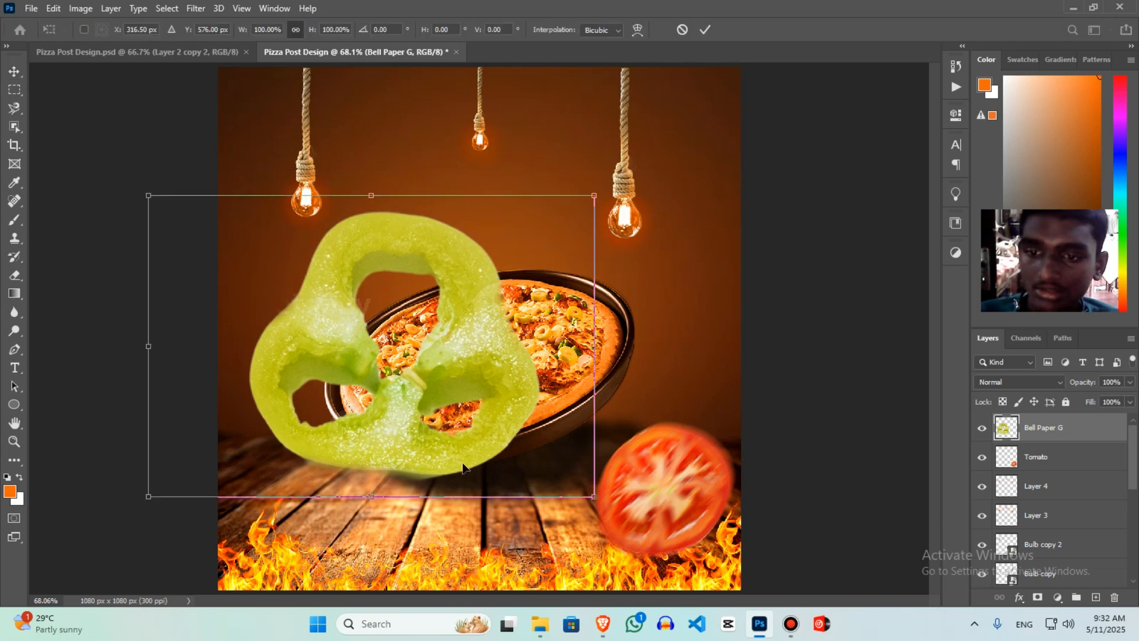
drag(594, 500, 306, 333)
key(Return)
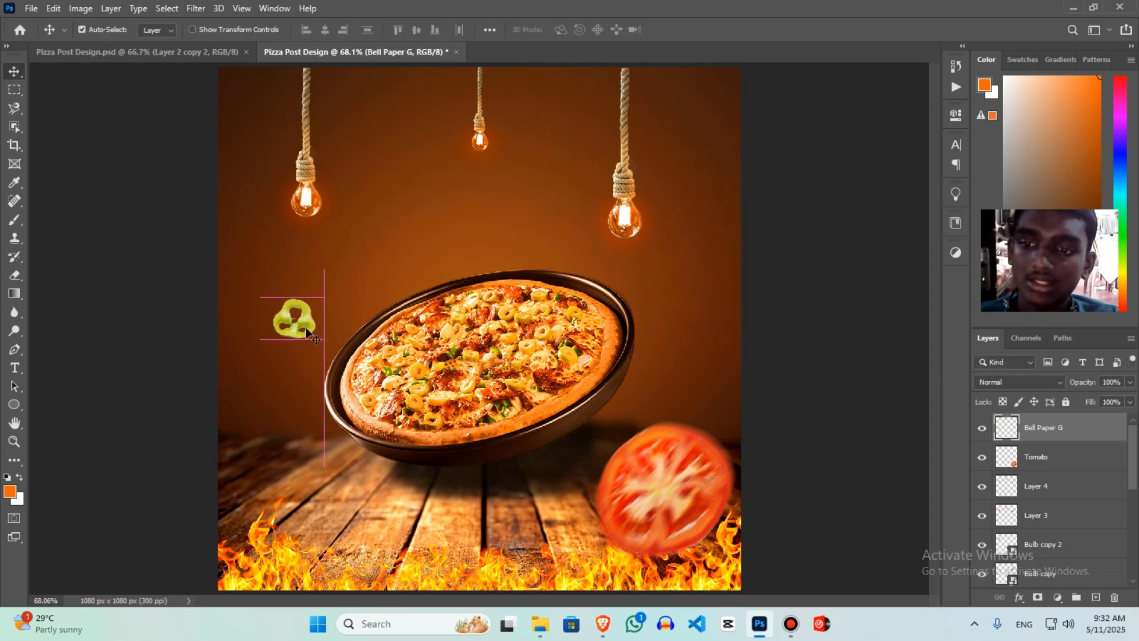
Place the Green Chili image from the Assets folder and shrink it at the canvas's left edge, above the fire
key(alt+Tab)
click(833, 248)
click(912, 243)
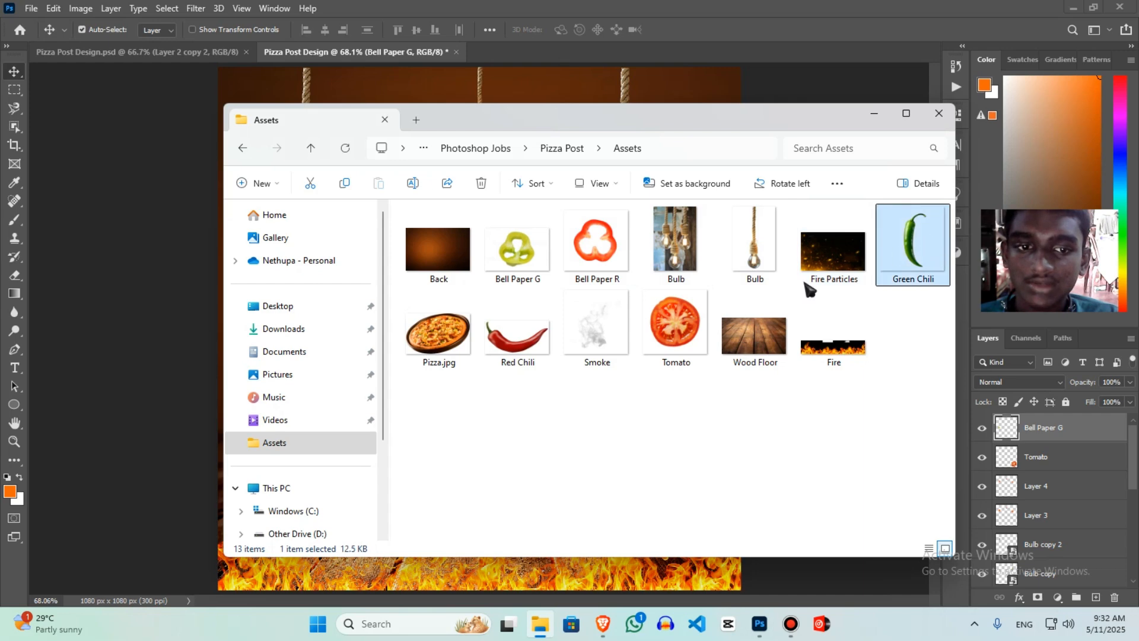
drag(912, 243, 663, 208)
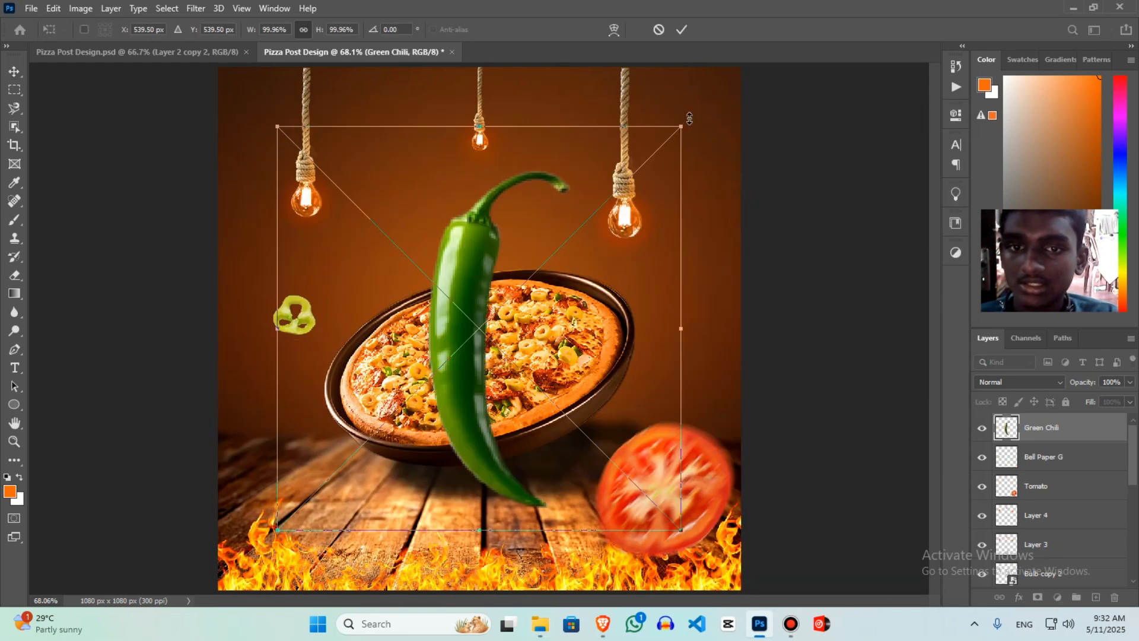
drag(682, 125, 241, 431)
drag(359, 482, 248, 478)
key(Return)
Place the Red Chili image, scale it to 0.72%, rotate it about 66° and position it beside the right bulb
key(alt+Tab)
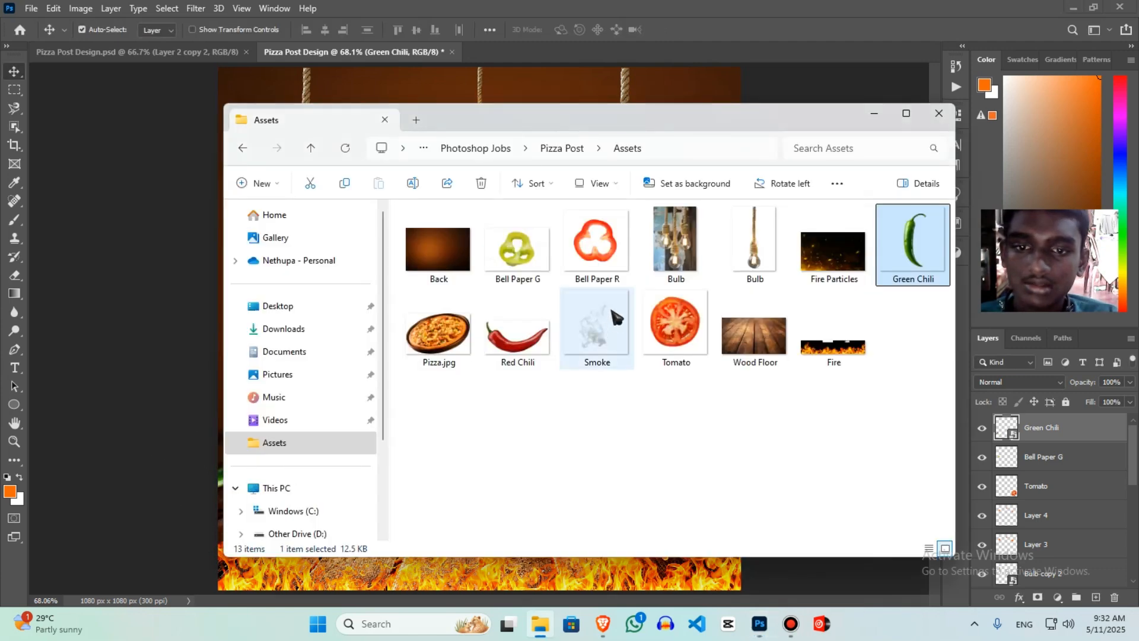
click(545, 325)
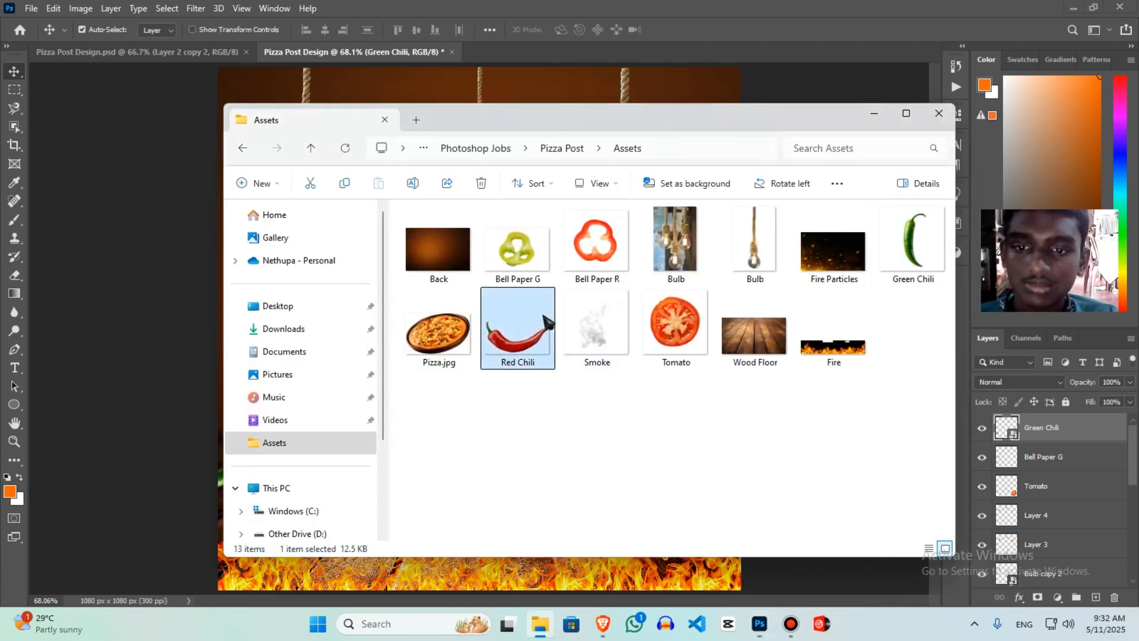
click(161, 345)
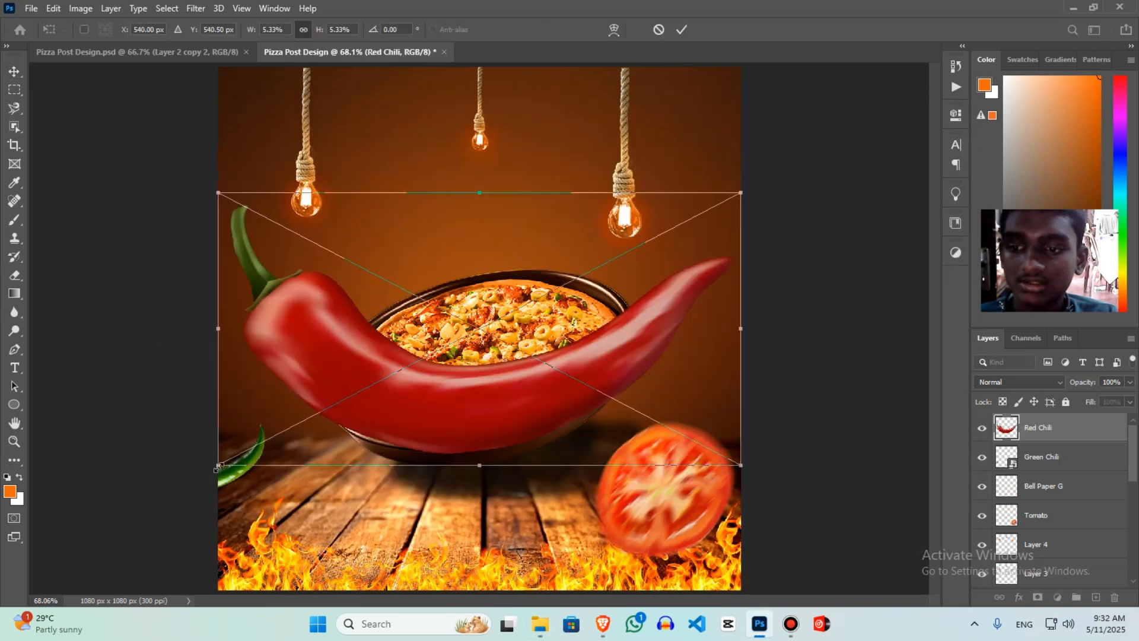
drag(222, 482, 679, 185)
drag(741, 213, 677, 274)
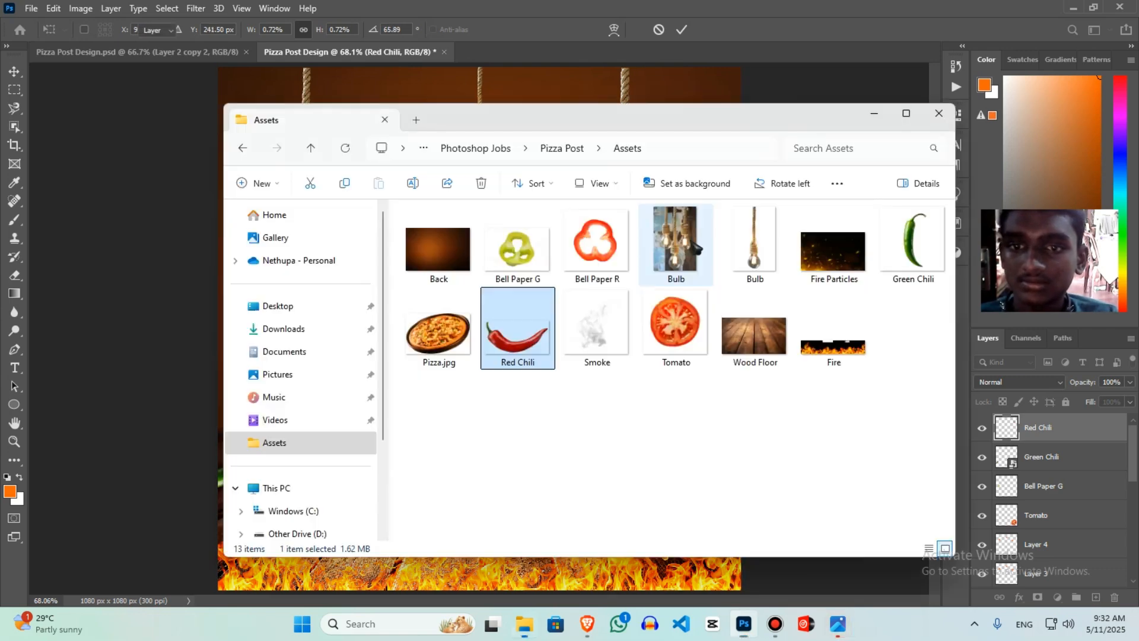
key(alt+Tab)
click(662, 323)
click(595, 323)
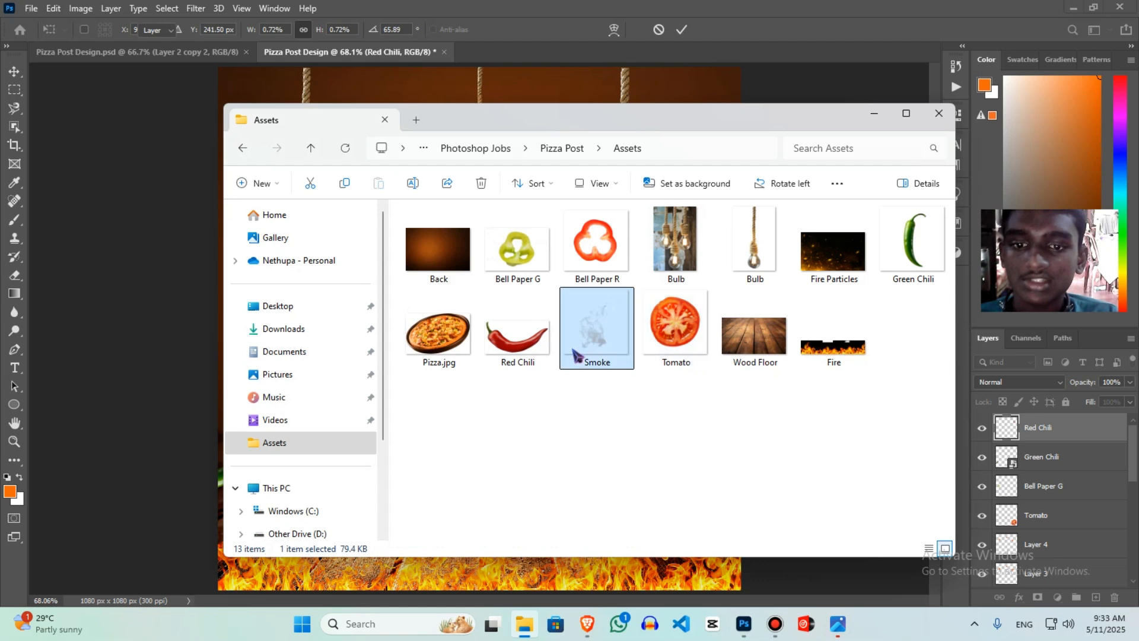
key(alt+Tab)
key(Return)
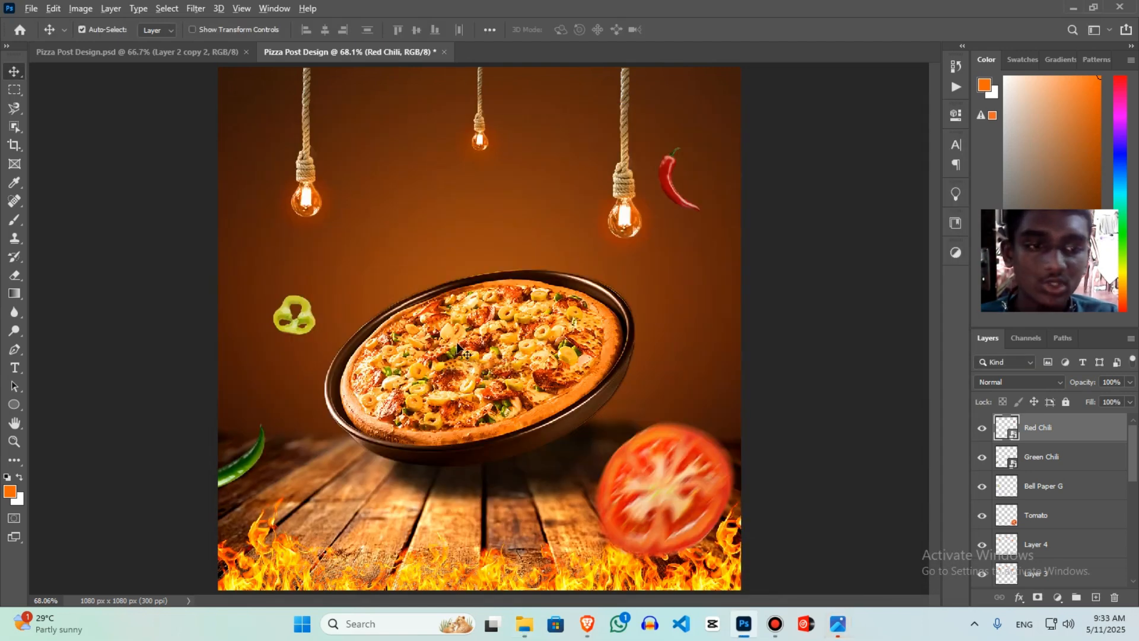
Check the smoke in the finished design, and place the Smoke image scaled to 30.60% over the pizza's upper-left part
click(178, 53)
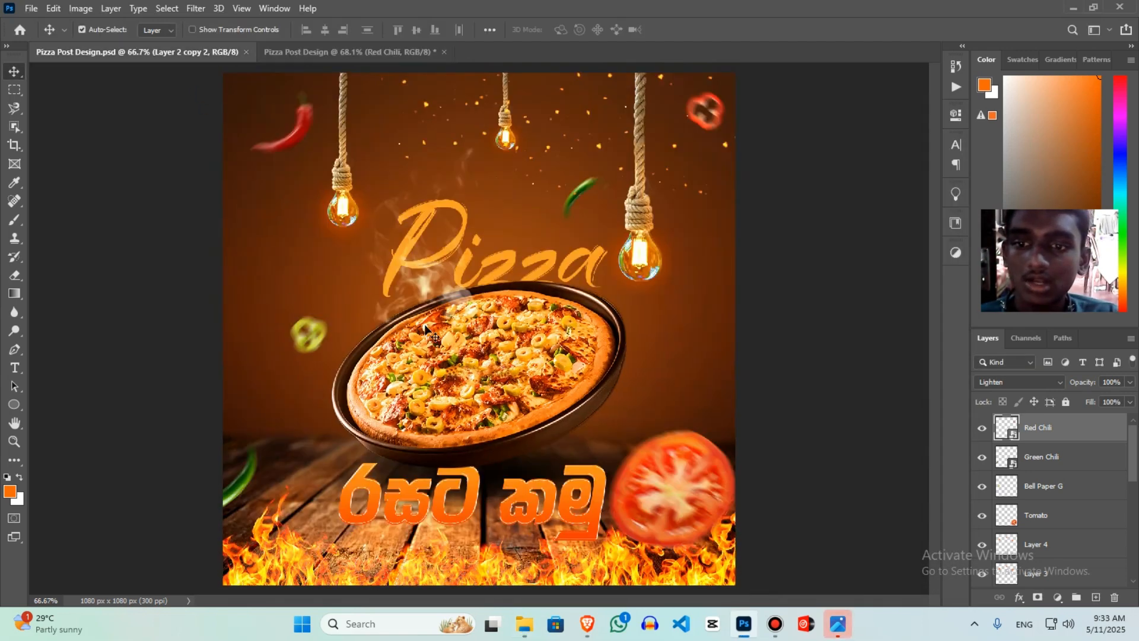
key(ctrl+Tab)
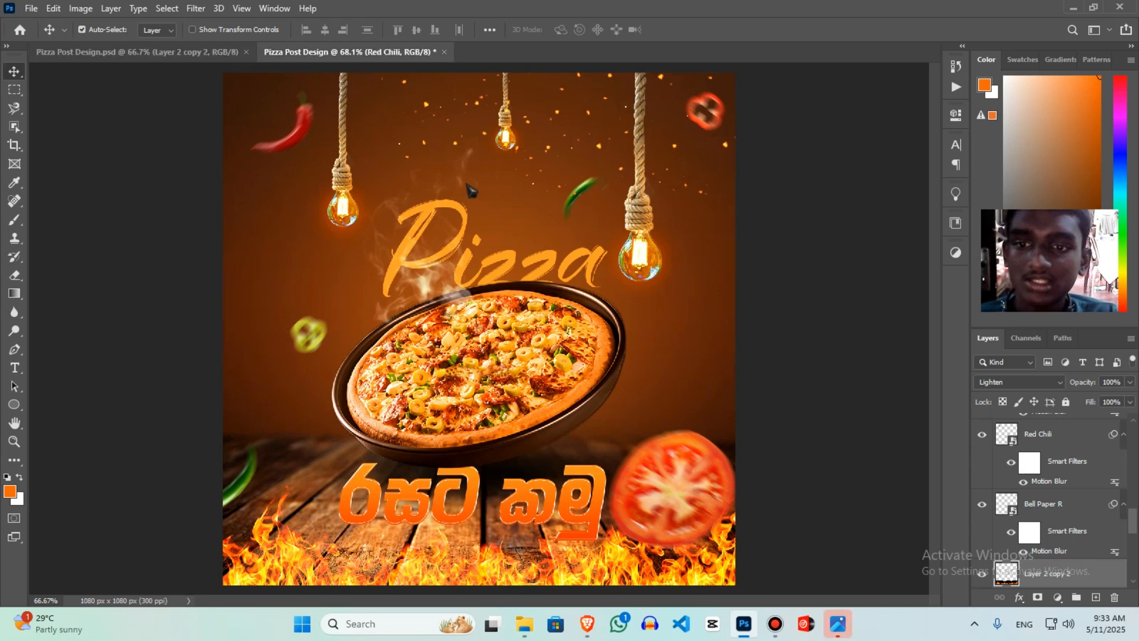
key(alt+Tab)
drag(634, 311, 198, 376)
drag(485, 587, 477, 322)
drag(497, 199, 465, 223)
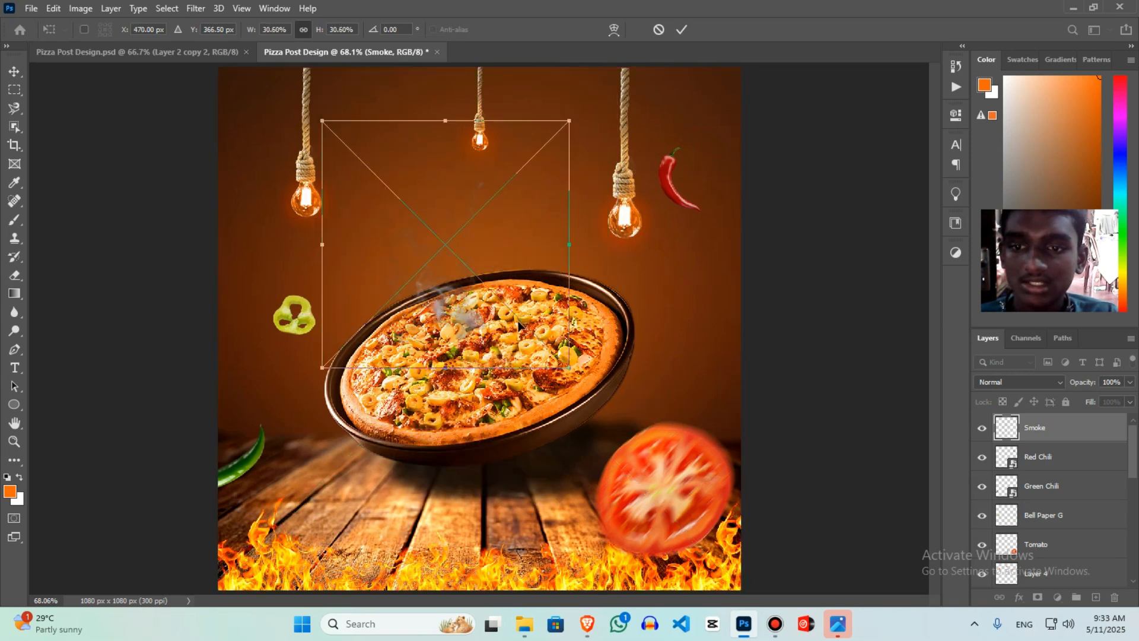
drag(451, 274, 465, 295)
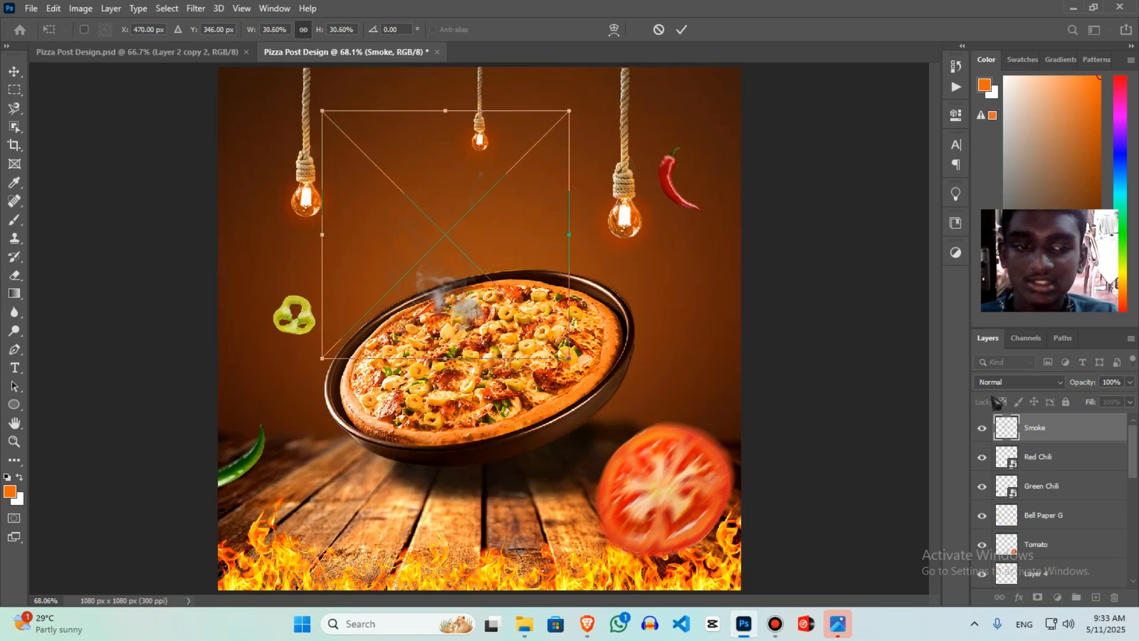
key(Return)
Set the Smoke layer's blend mode to Linear Dodge (Add) and move the smoke up to rise from the pizza's upper-left rim
click(1006, 383)
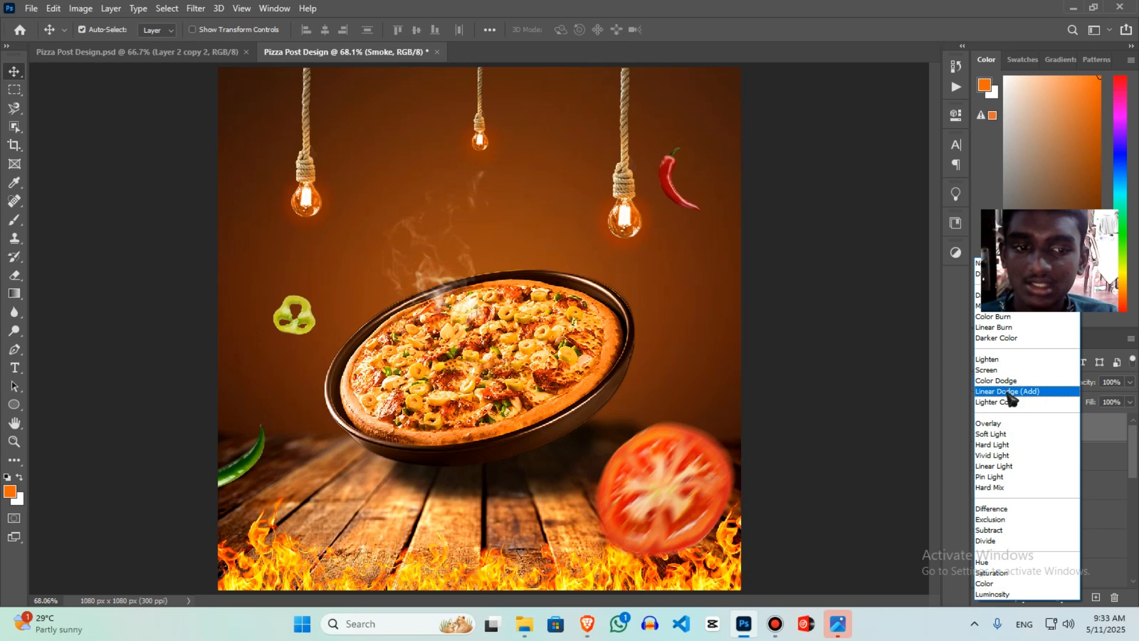
click(1038, 395)
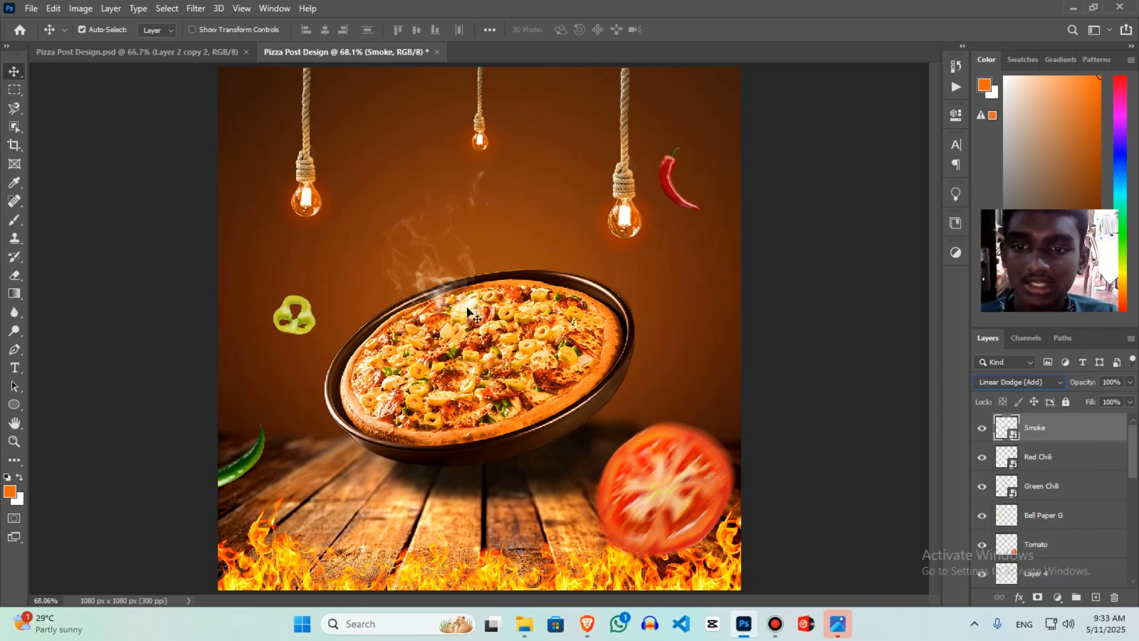
mouse_move(466, 306)
mouse_down()
mouse_move(475, 293)
mouse_move(458, 289)
mouse_up()
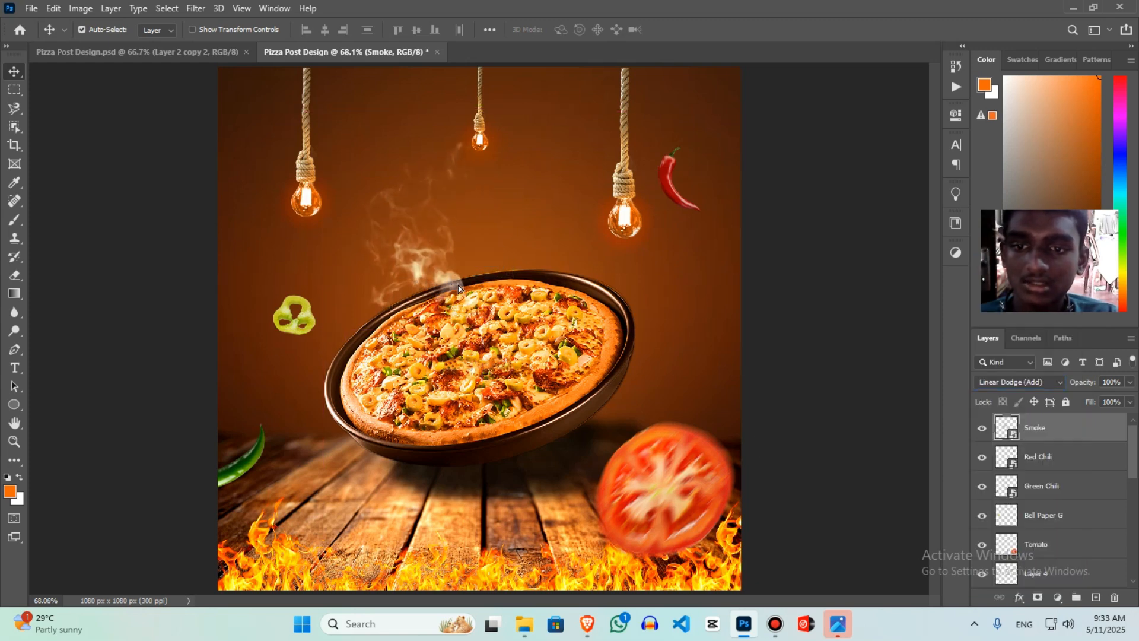
Rotate the smoke slightly counterclockwise and reposition it so it rises from the pizza's upper-left rim
key(ctrl+t)
drag(578, 379, 596, 314)
drag(504, 293, 505, 288)
key(Return)
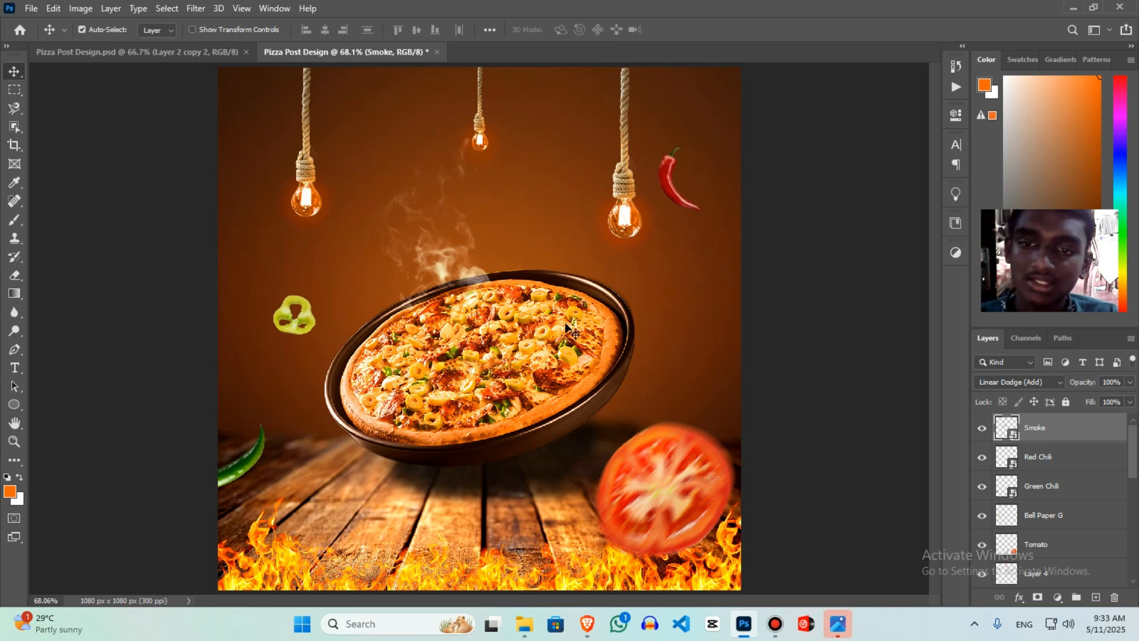
mouse_move(442, 260)
mouse_down()
mouse_move(432, 264)
mouse_move(453, 267)
mouse_up()
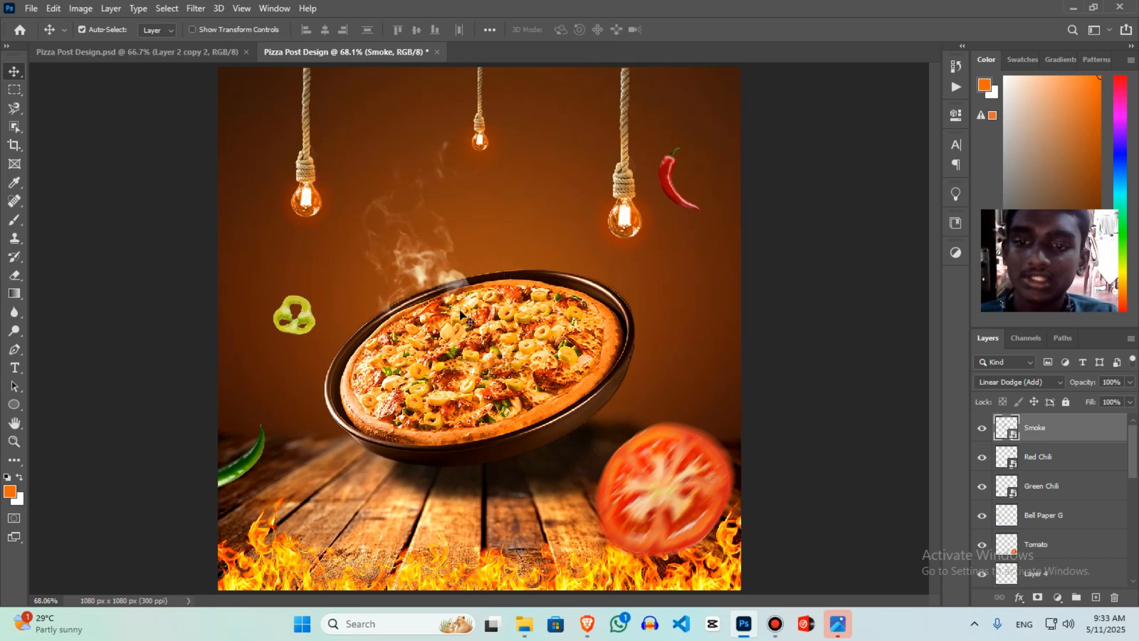
Place the Bell Paper R image from the Assets folder, scaled to 5.23% and rotated about 41.67°, between the middle and right bulbs
key(alt+Tab)
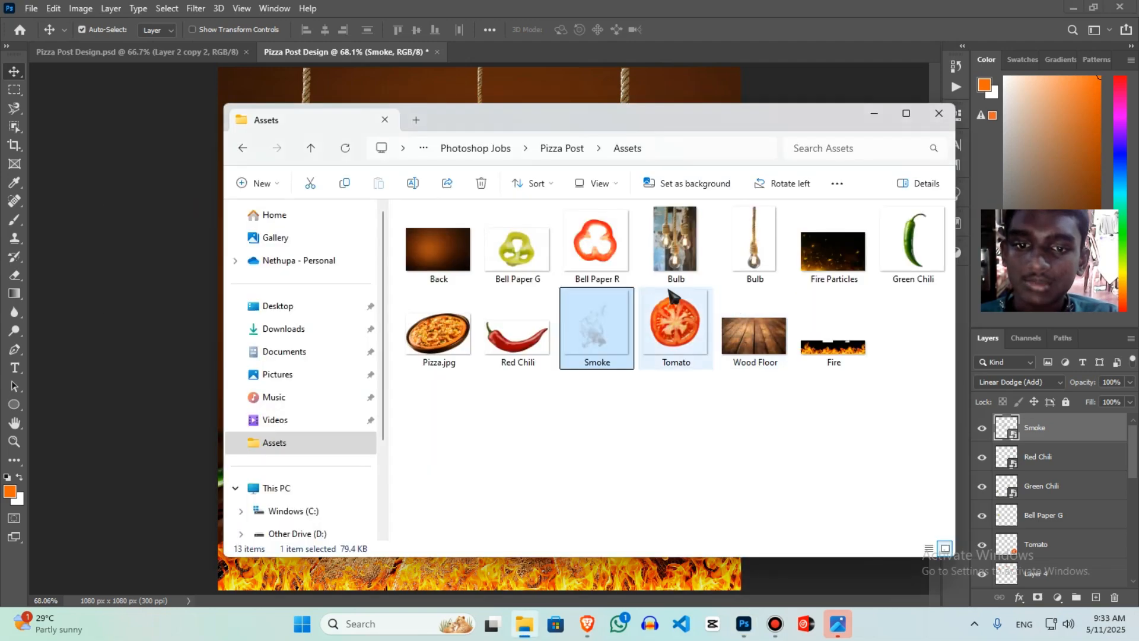
key(alt+Tab)
key(alt+Tab)
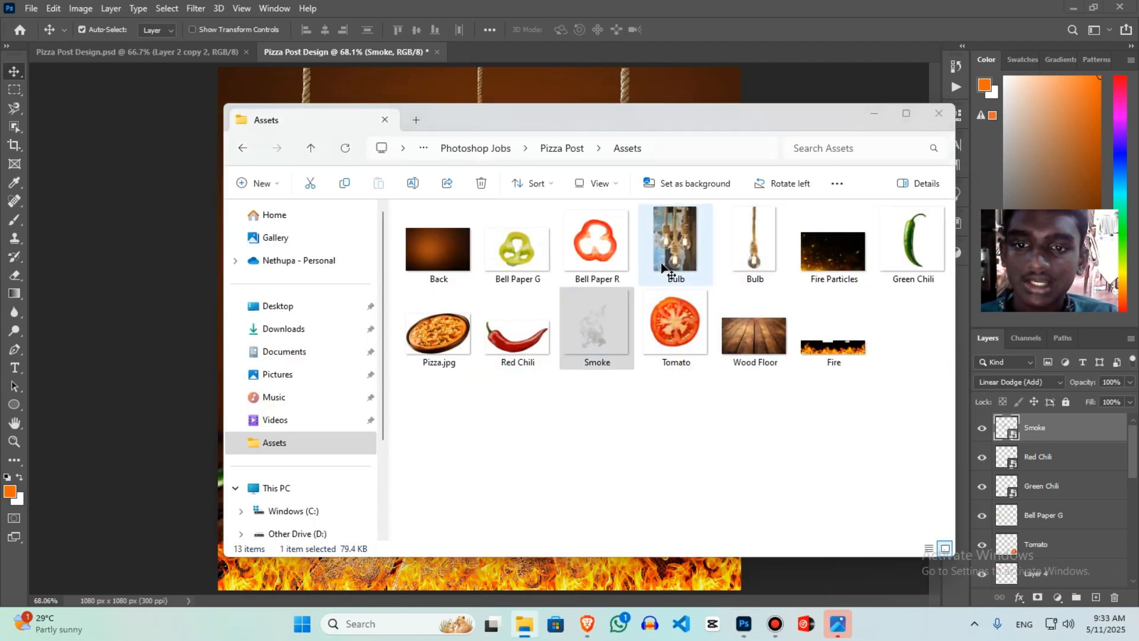
key(alt+Tab)
key(alt+Tab)
drag(617, 239, 368, 354)
key(alt+Tab)
drag(217, 576, 552, 141)
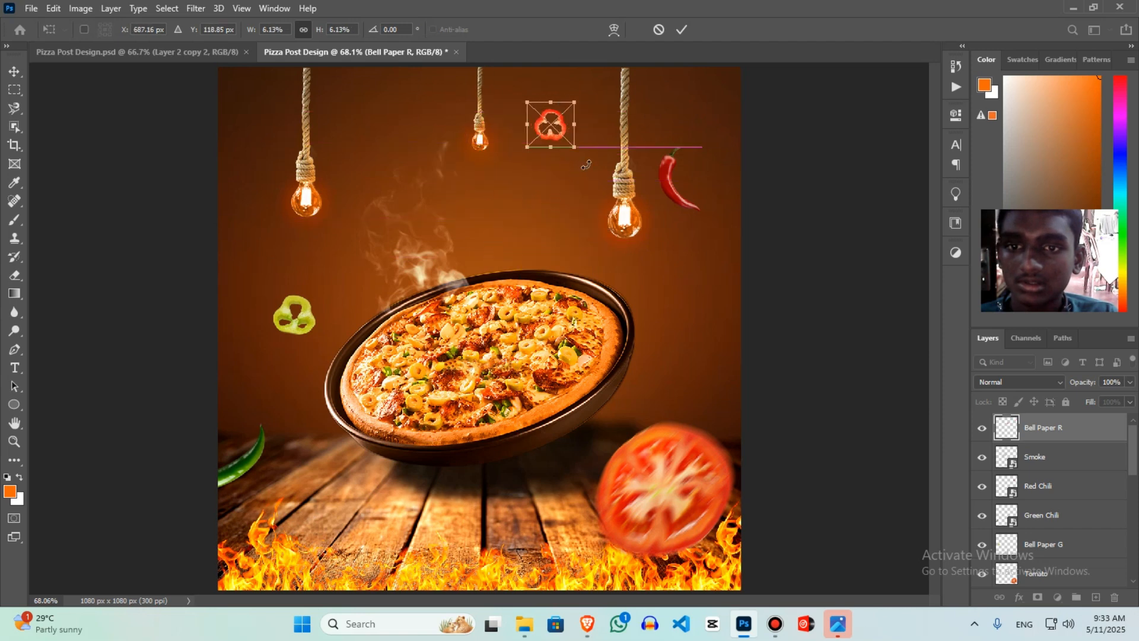
drag(579, 178, 555, 177)
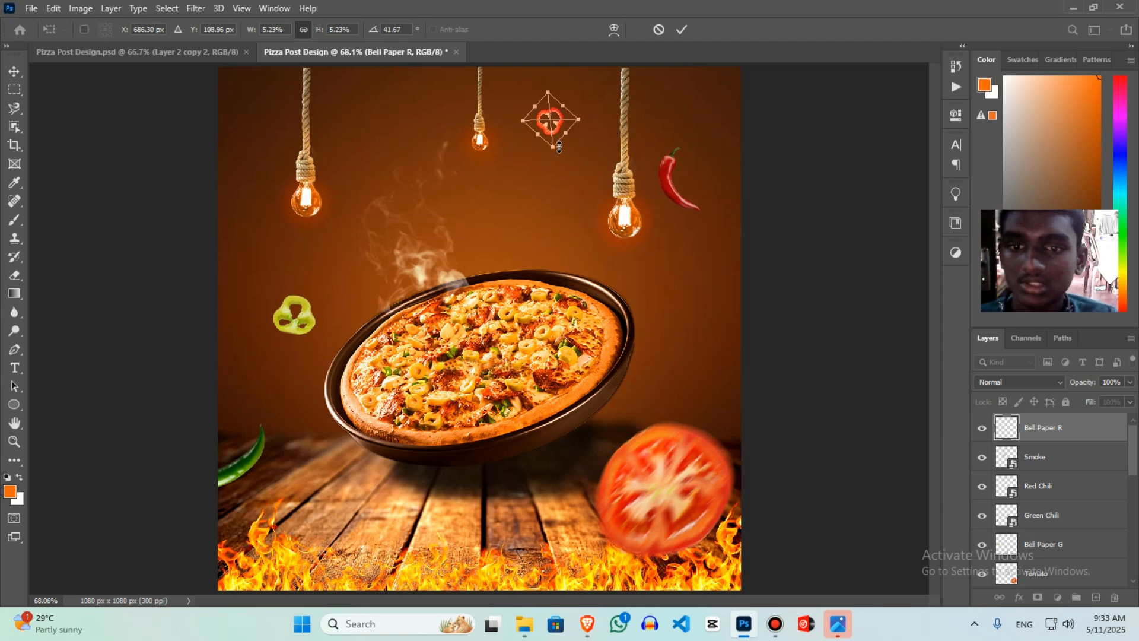
key(Return)
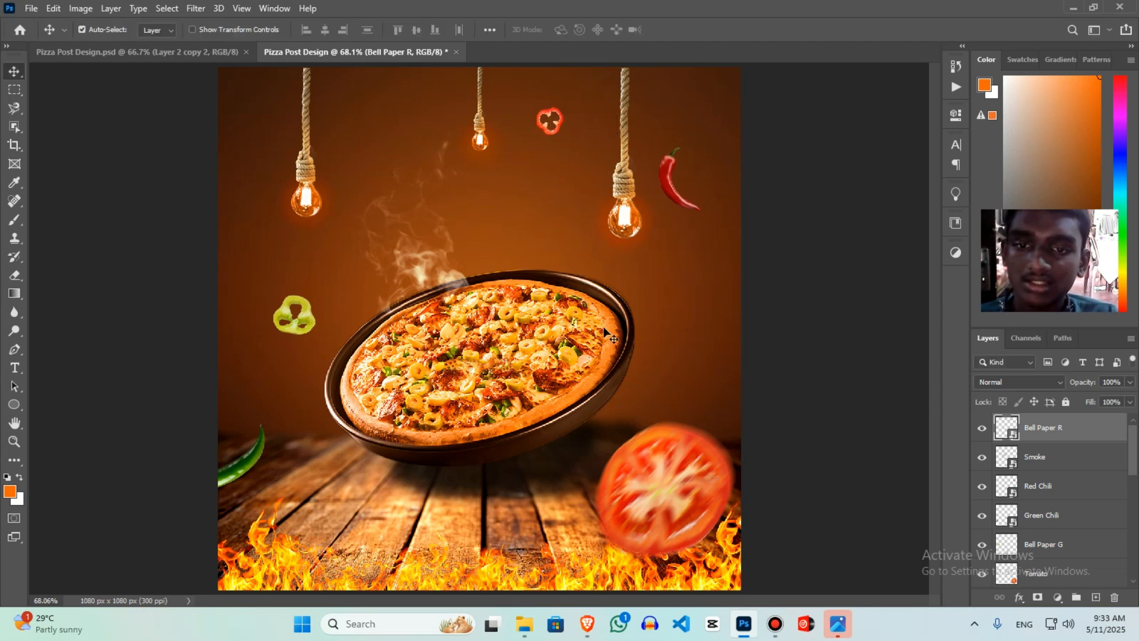
Apply a Motion Blur to the Red Chili layer with an angle of -24° and a distance of 11 pixels
click(669, 174)
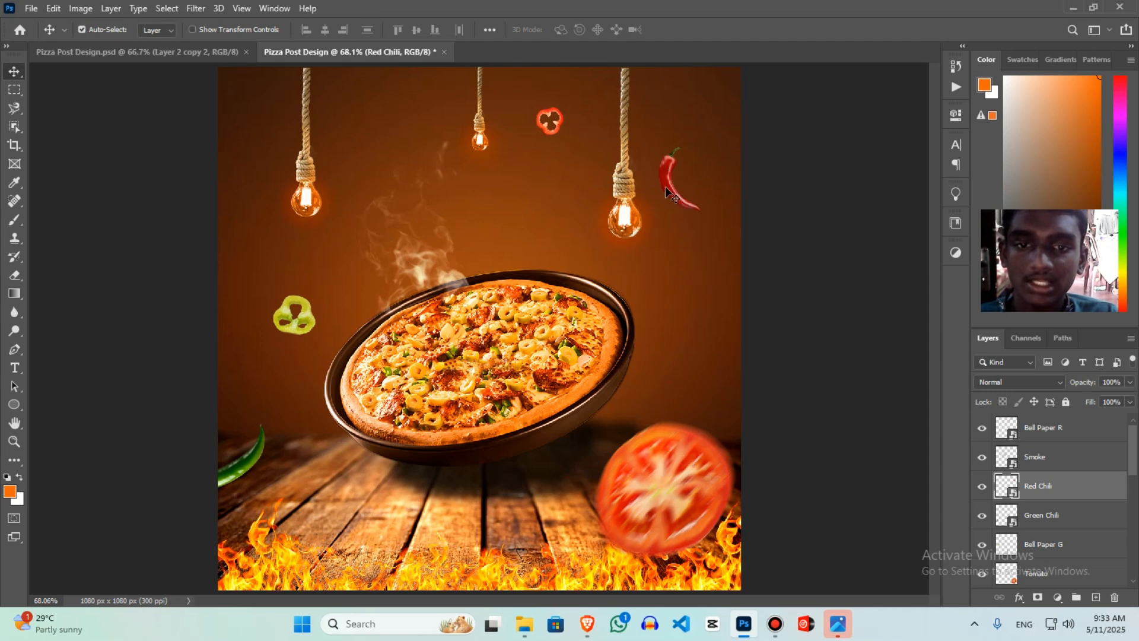
click(195, 8)
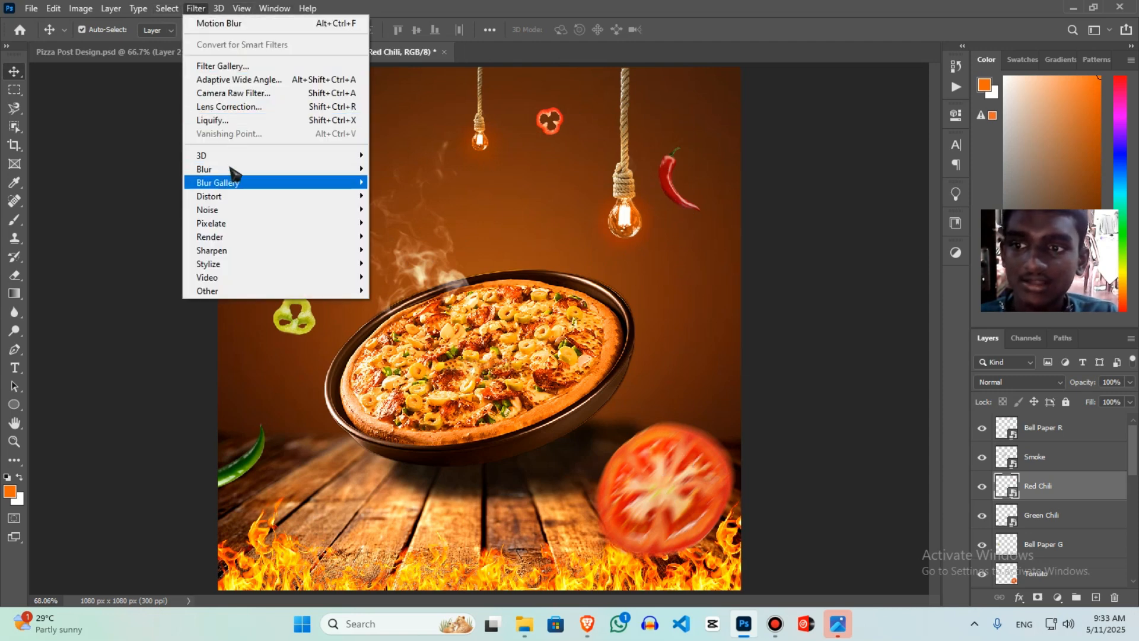
mouse_move(235, 170)
click(404, 249)
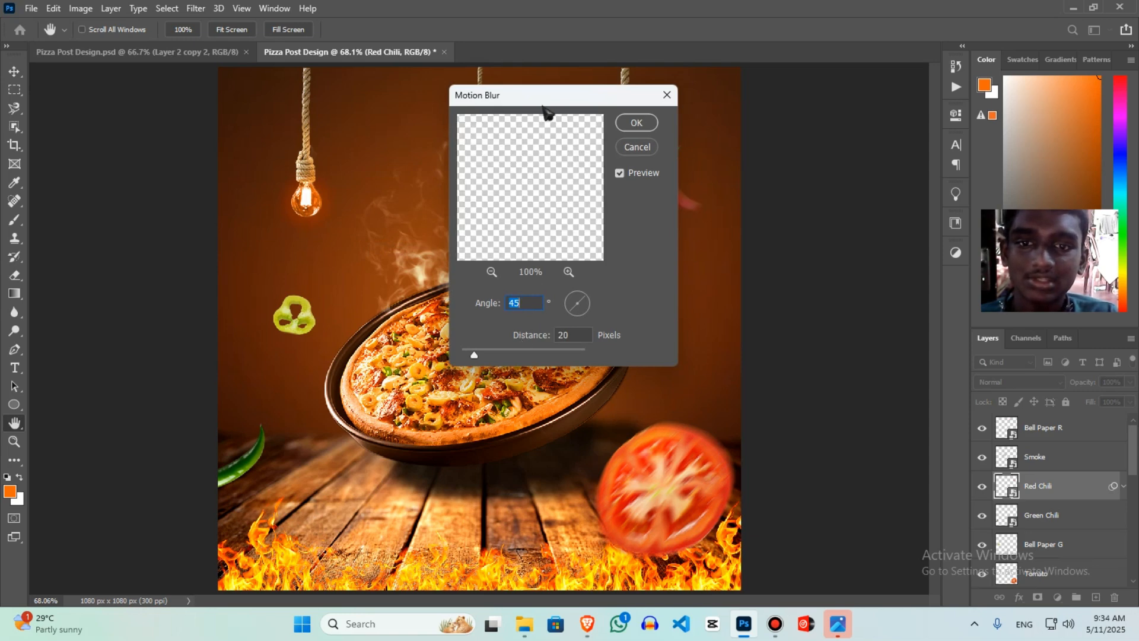
drag(545, 110, 458, 110)
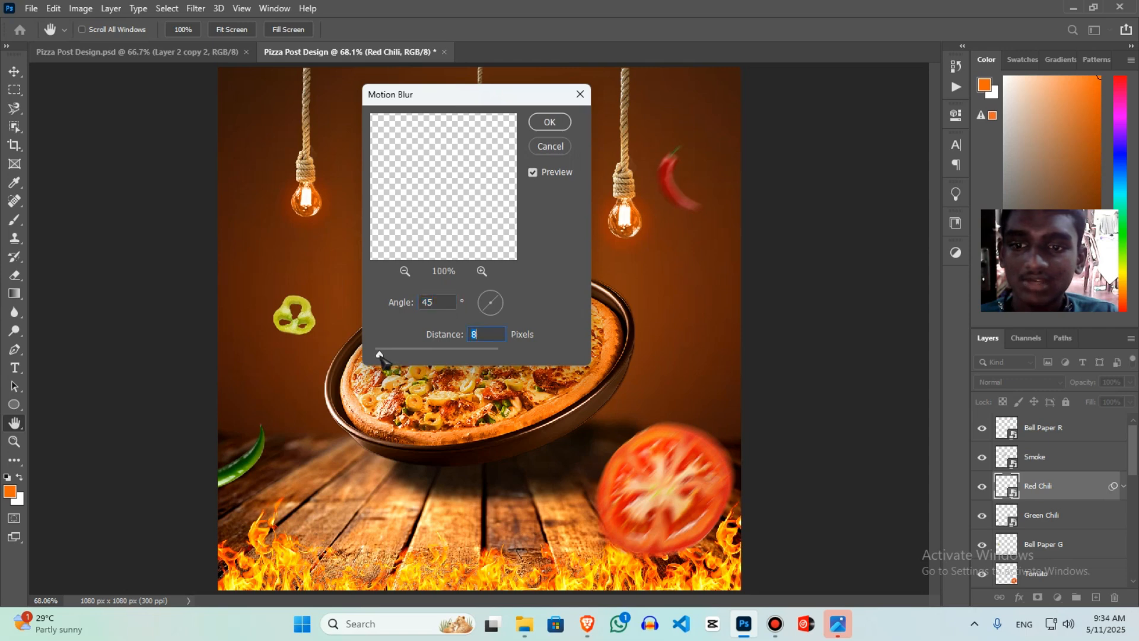
text(6)
drag(380, 356, 383, 356)
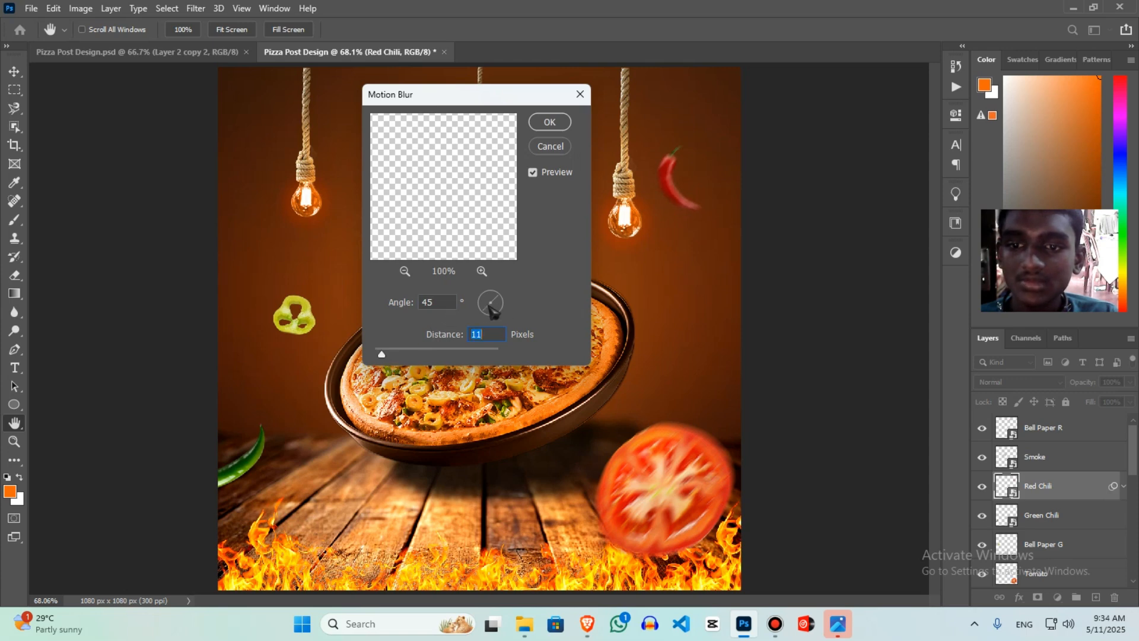
drag(490, 306, 496, 316)
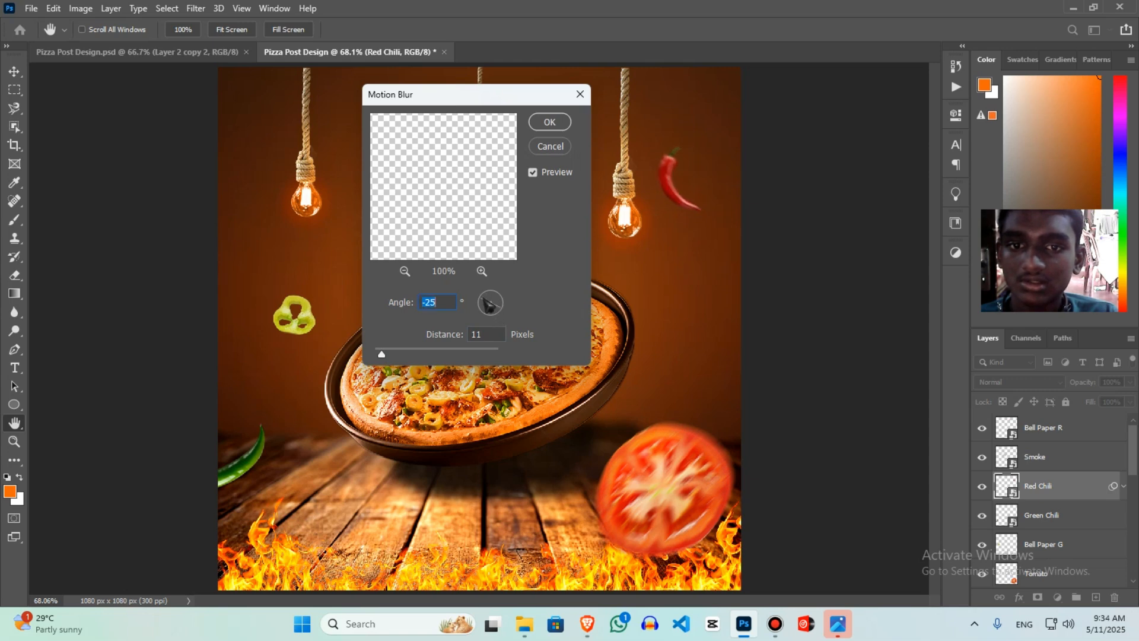
drag(487, 301, 484, 304)
click(550, 122)
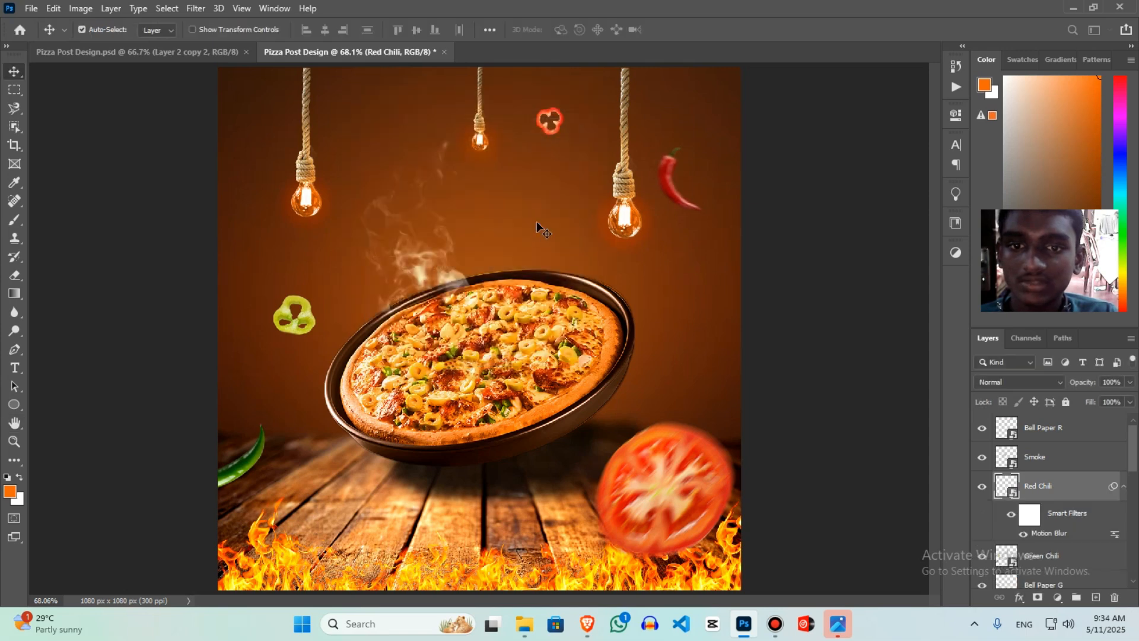
Apply Motion Blur to the Bell Paper R layer, keeping the angle at -24° and the distance at 11 pixels
click(547, 111)
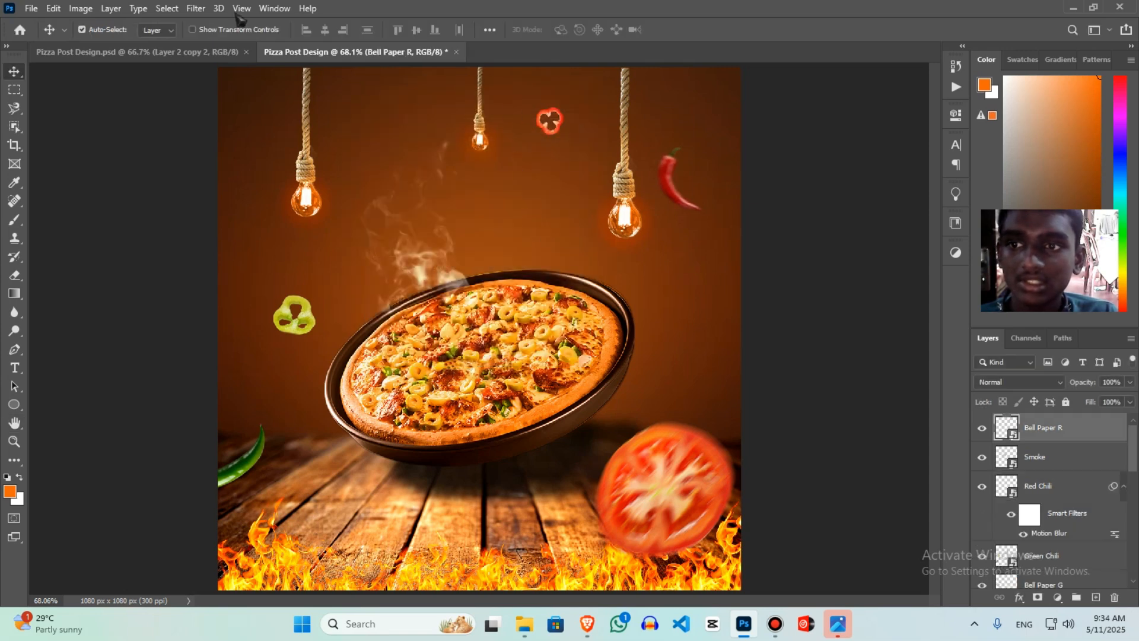
click(195, 8)
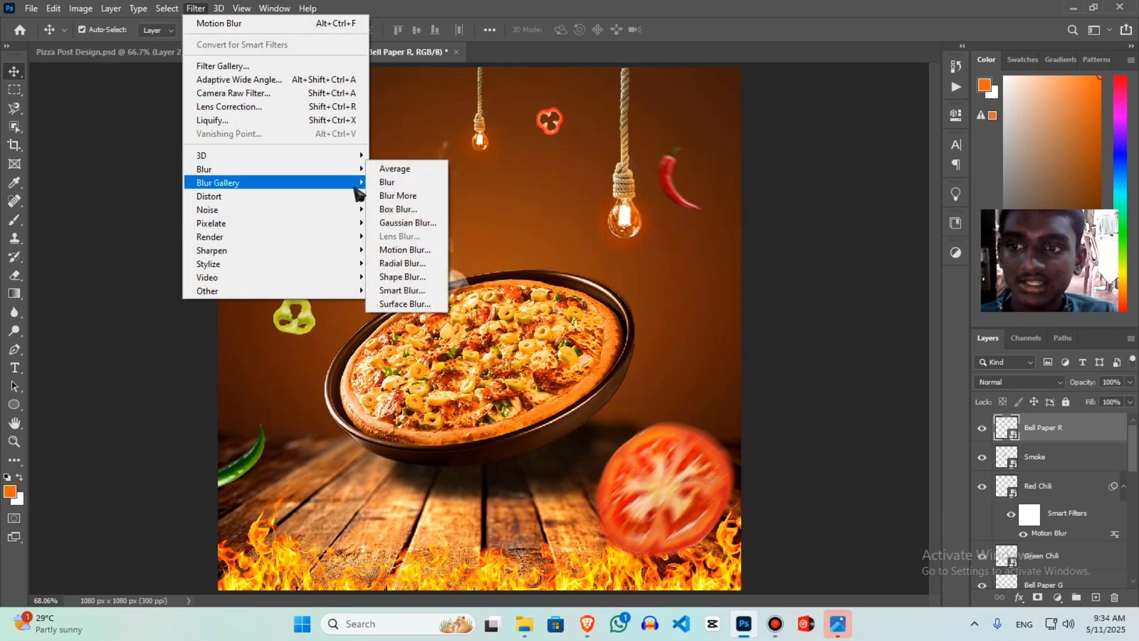
click(404, 249)
click(555, 122)
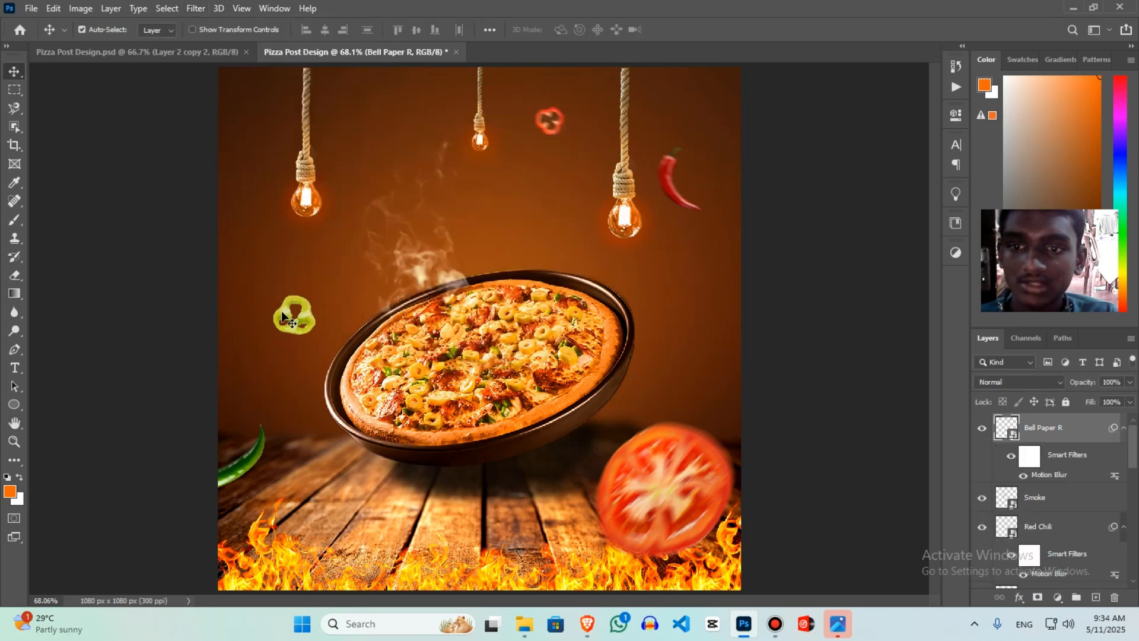
Apply Motion Blur with a -24° angle and 11-pixel distance to the Back layer
click(299, 323)
click(196, 8)
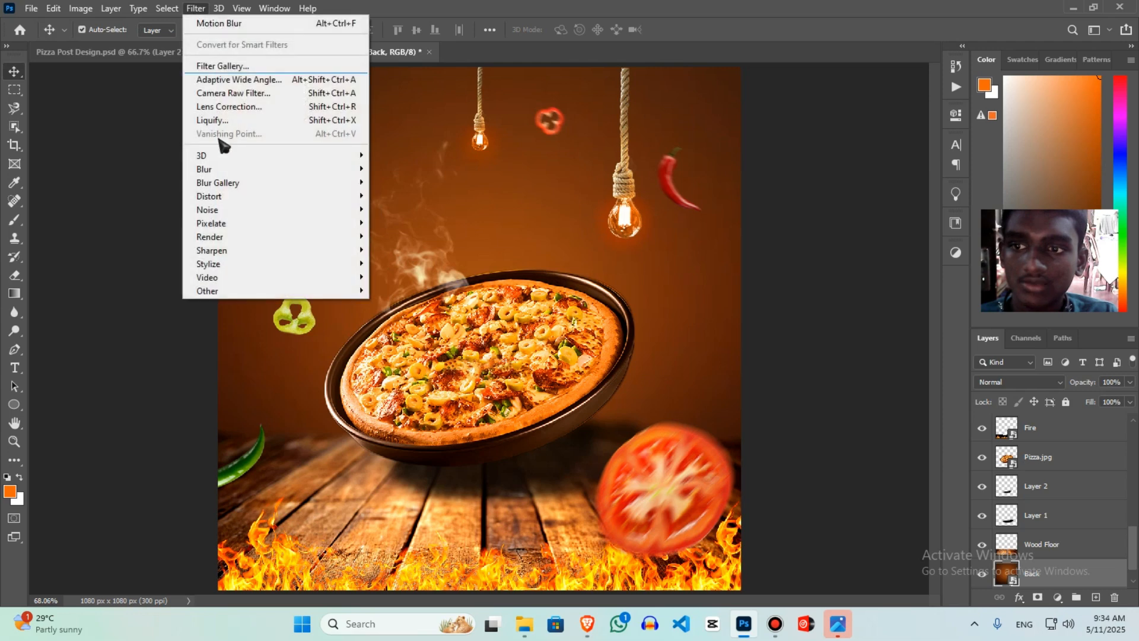
mouse_move(222, 172)
click(404, 250)
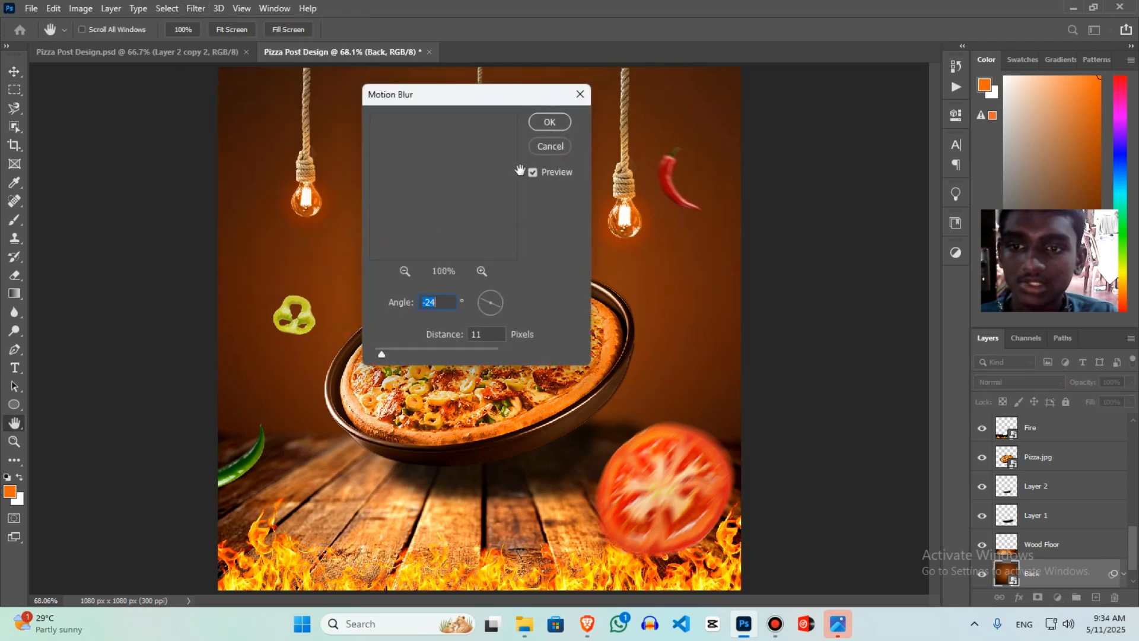
click(556, 125)
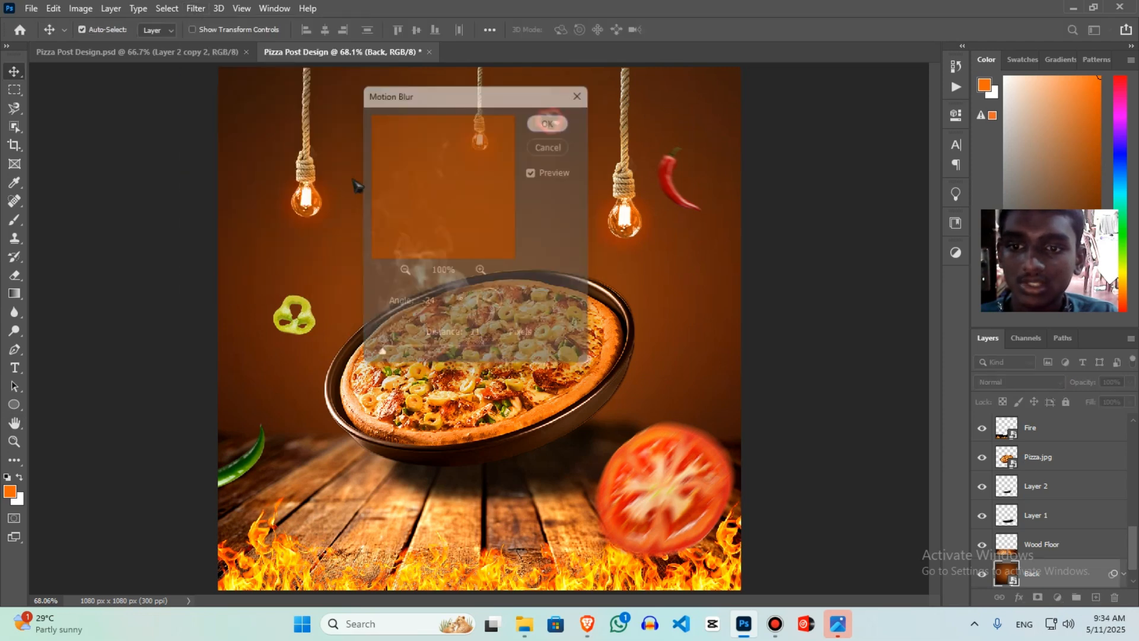
Try a Gaussian Blur with a 2.0-pixel radius on the Bell Paper G layer
click(299, 335)
click(196, 9)
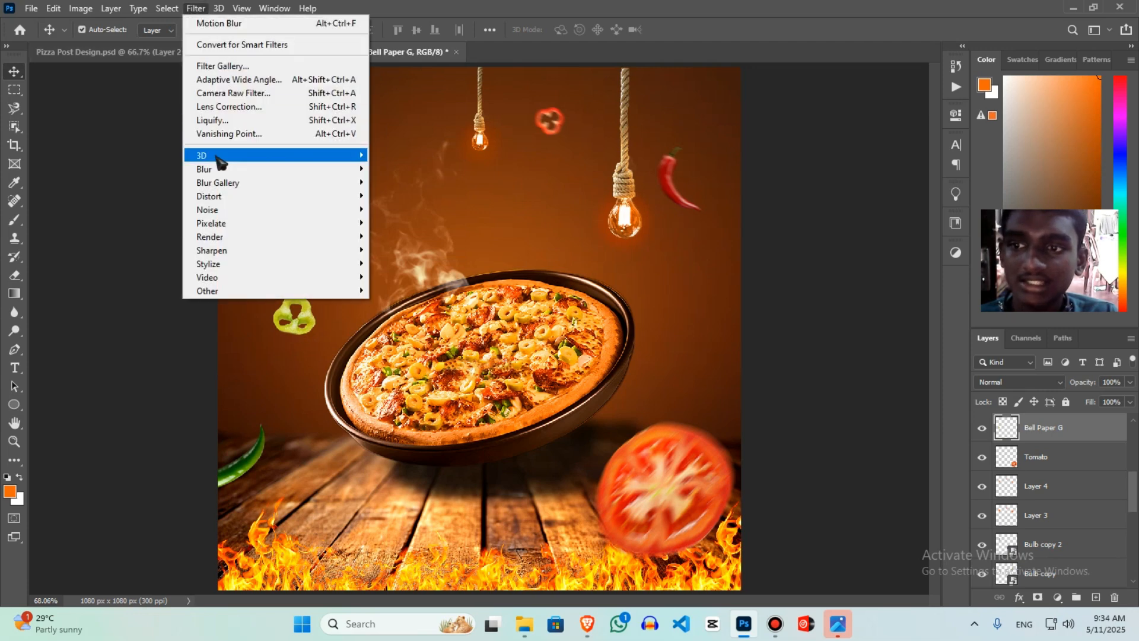
mouse_move(216, 169)
click(416, 223)
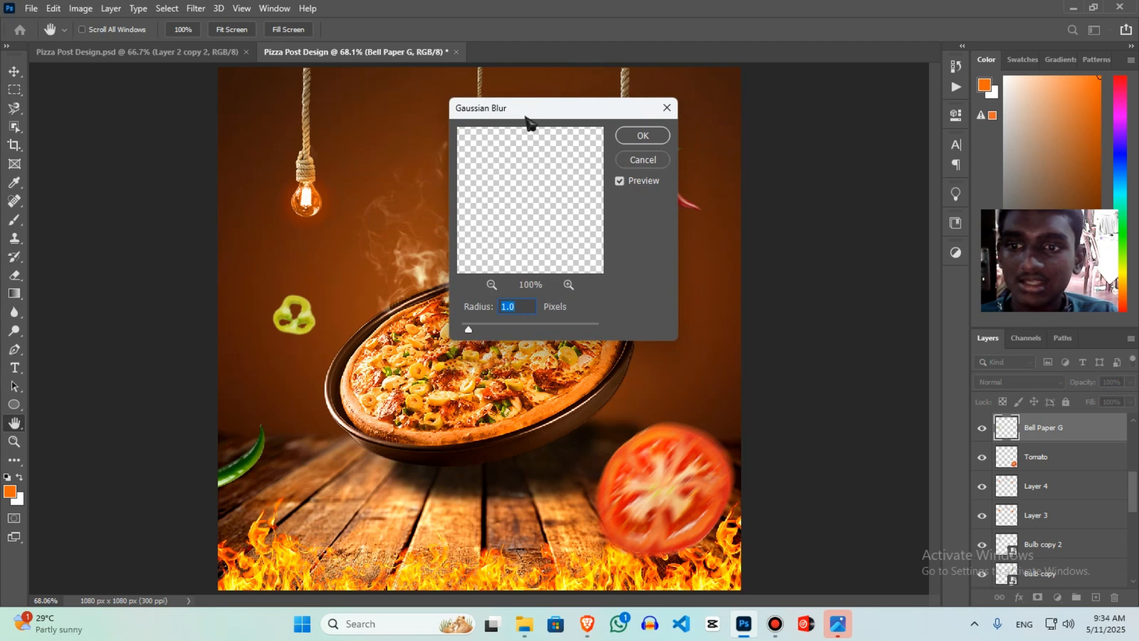
drag(524, 119, 644, 129)
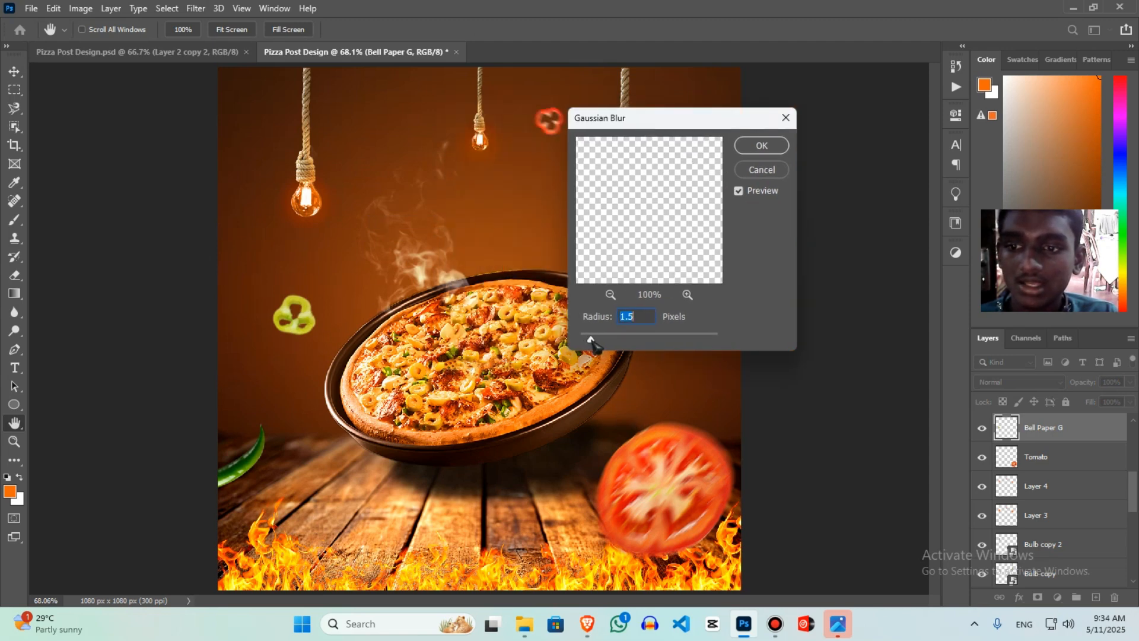
drag(590, 337, 592, 338)
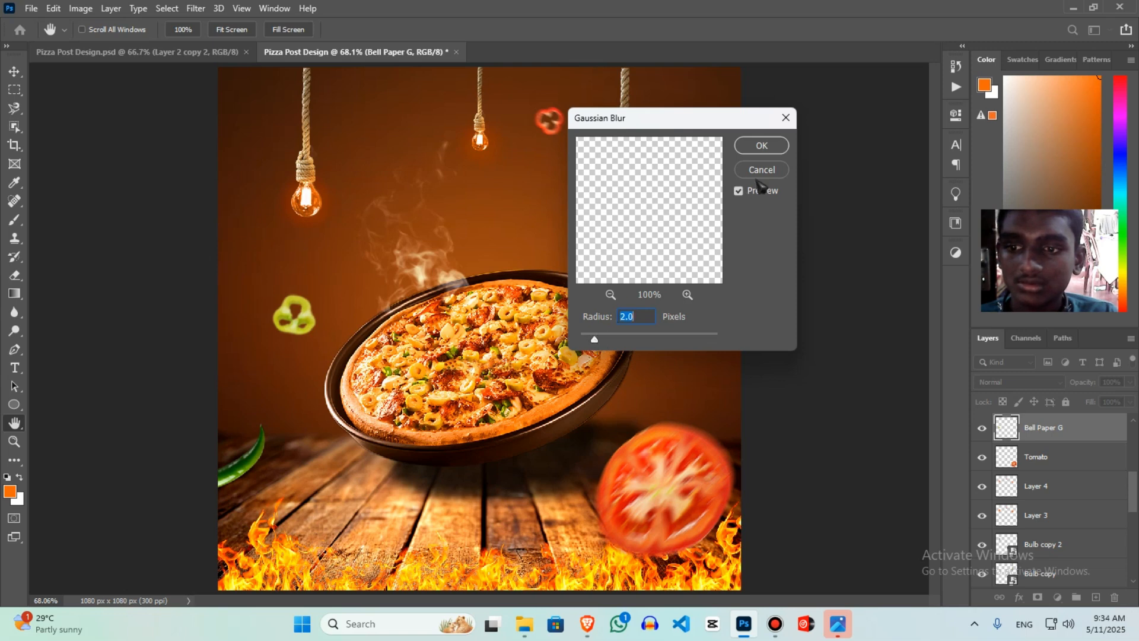
key(Return)
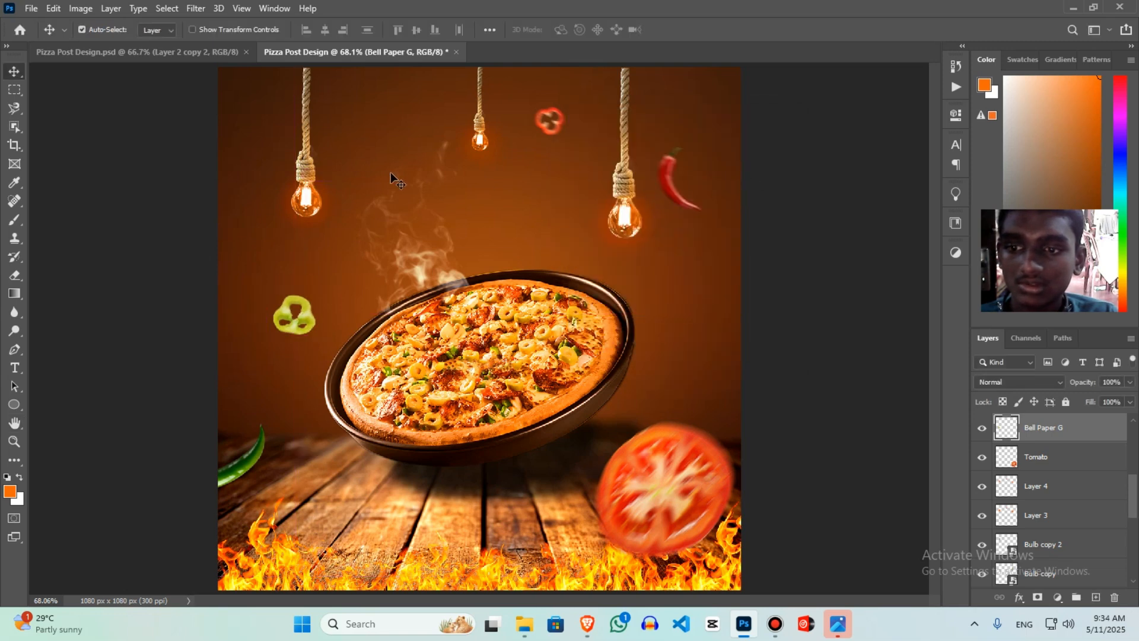
click(197, 8)
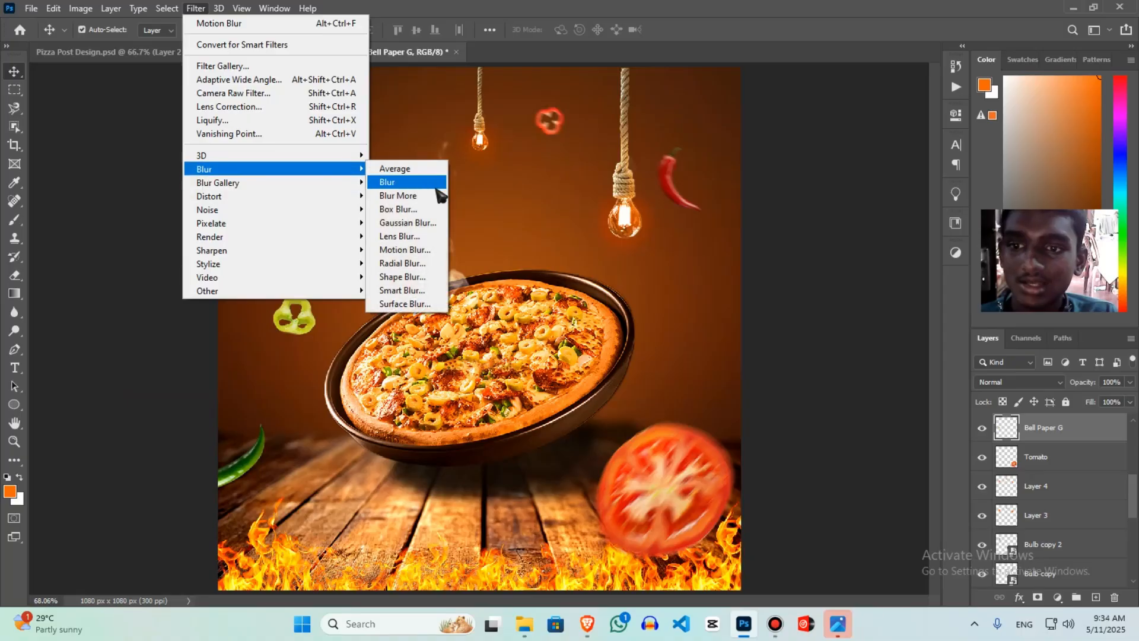
click(424, 222)
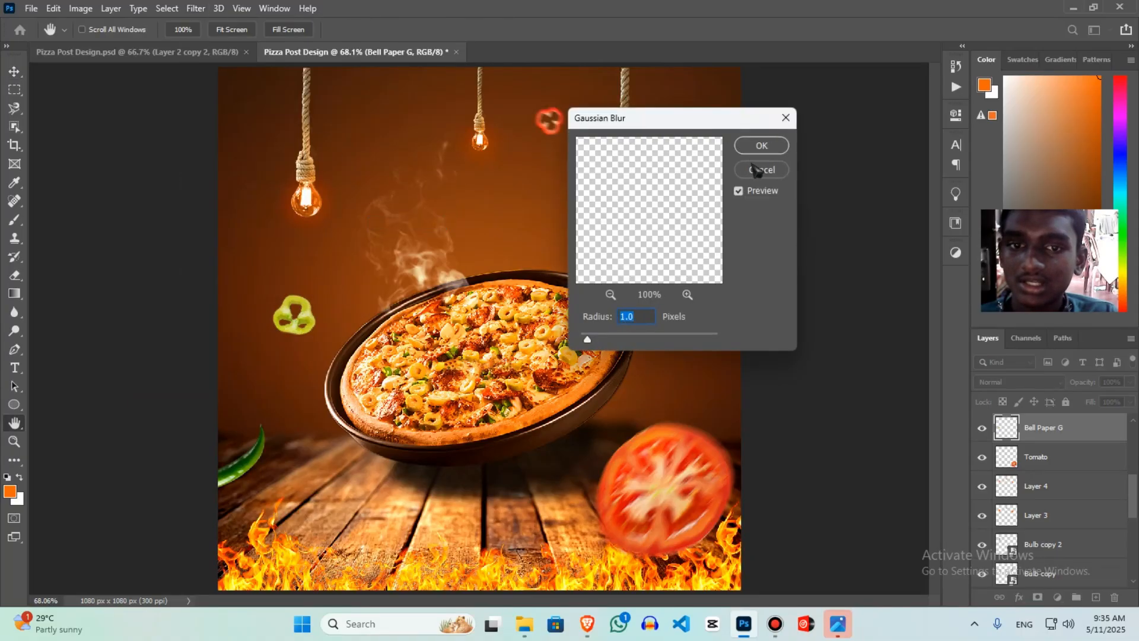
click(755, 170)
Apply Motion Blur to the Bell Paper G layer with an angle of 25° and a distance of 17 pixels
click(195, 8)
mouse_move(288, 173)
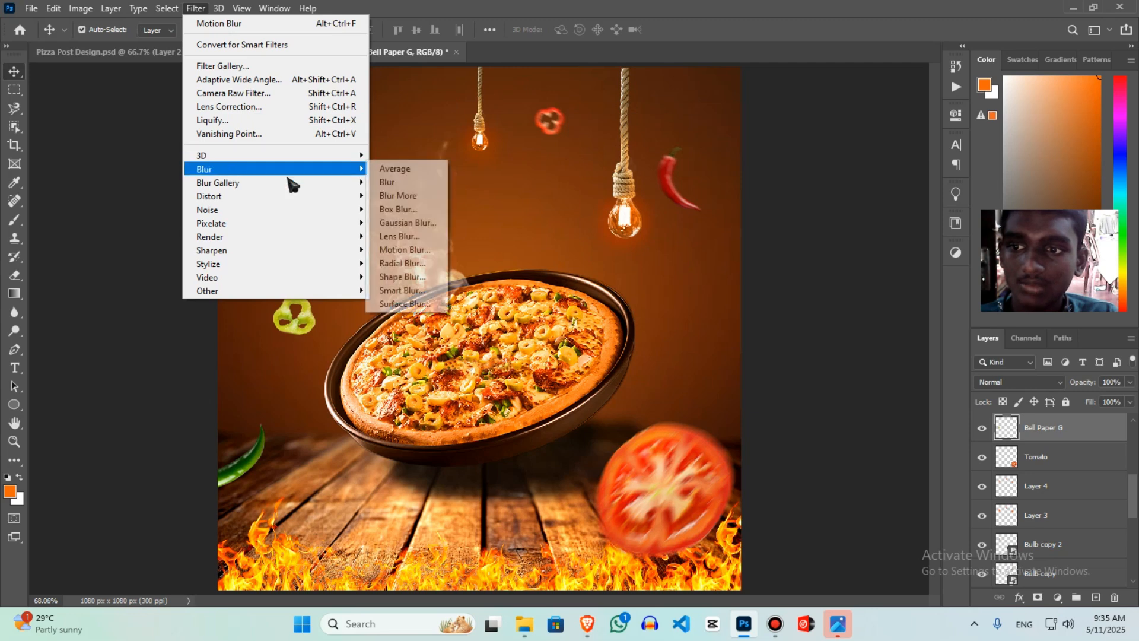
click(404, 250)
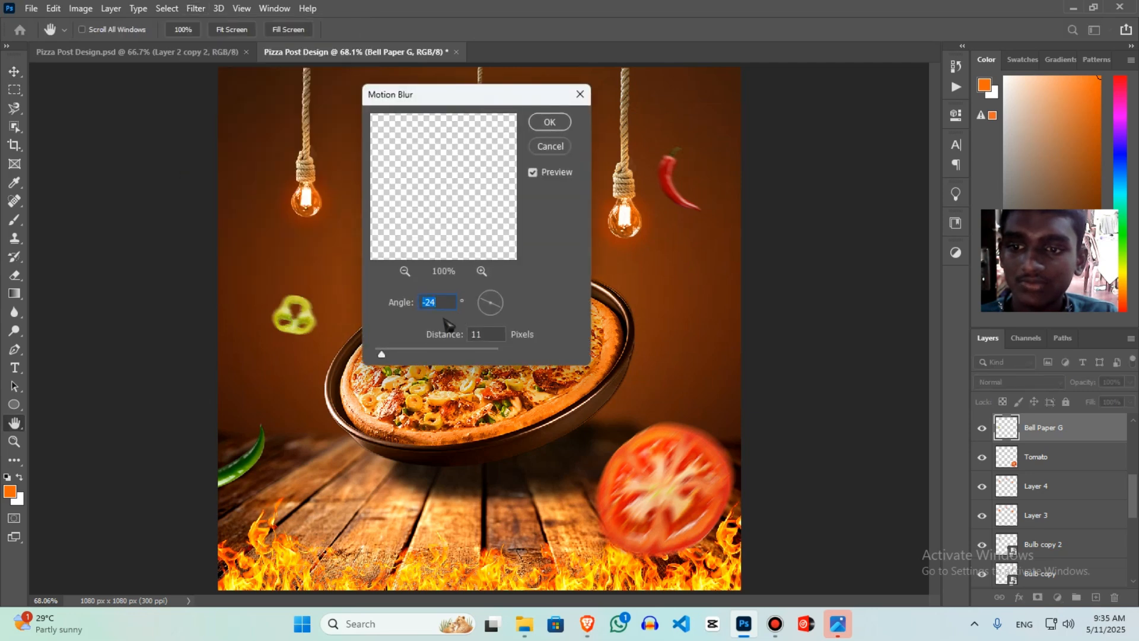
drag(383, 354, 385, 354)
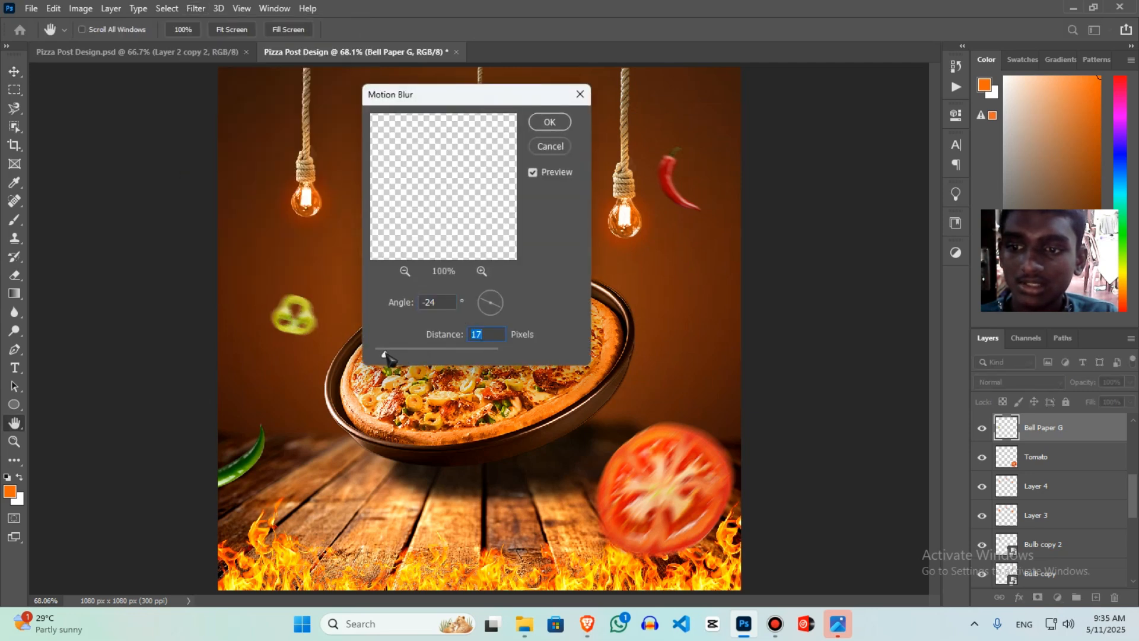
mouse_move(503, 310)
mouse_down()
mouse_move(486, 314)
mouse_move(501, 298)
mouse_up()
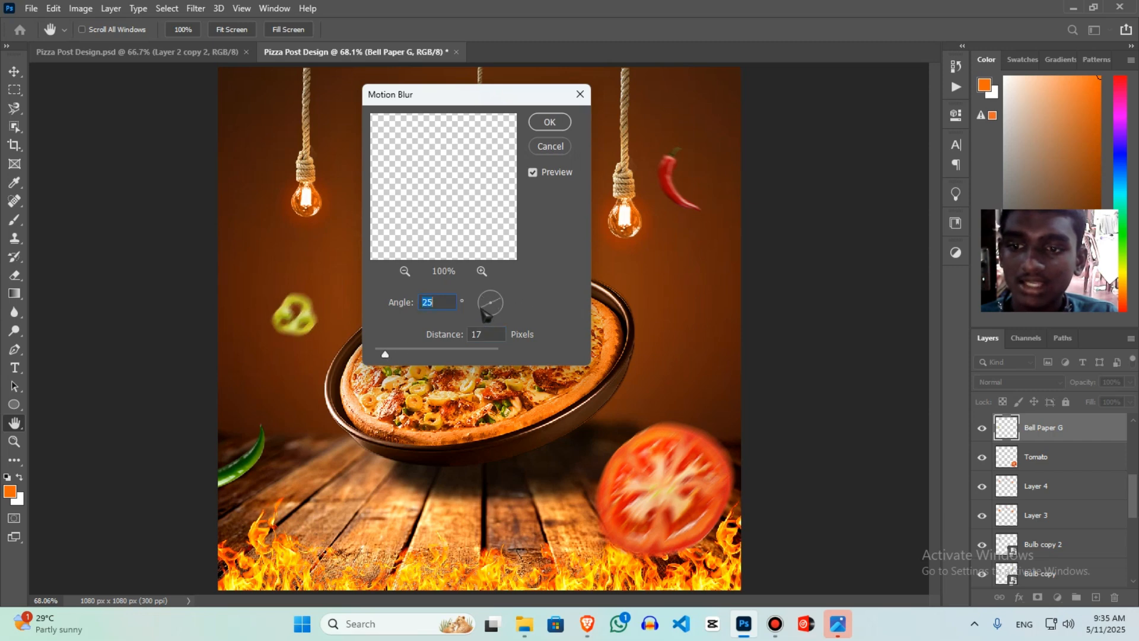
click(549, 122)
key(v)
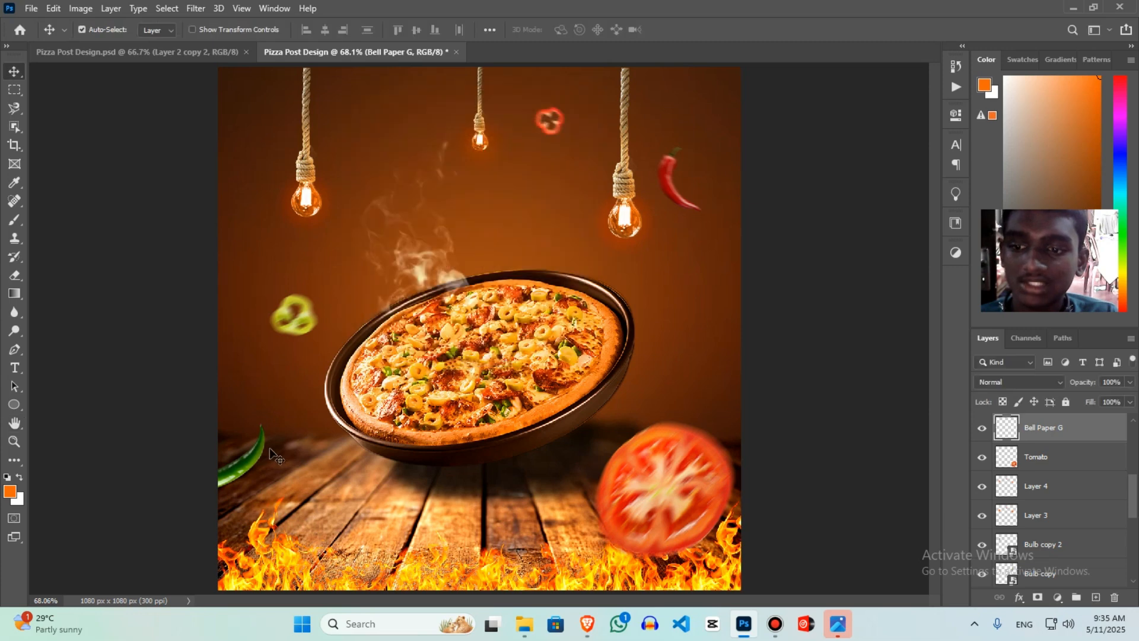
click(254, 451)
click(195, 8)
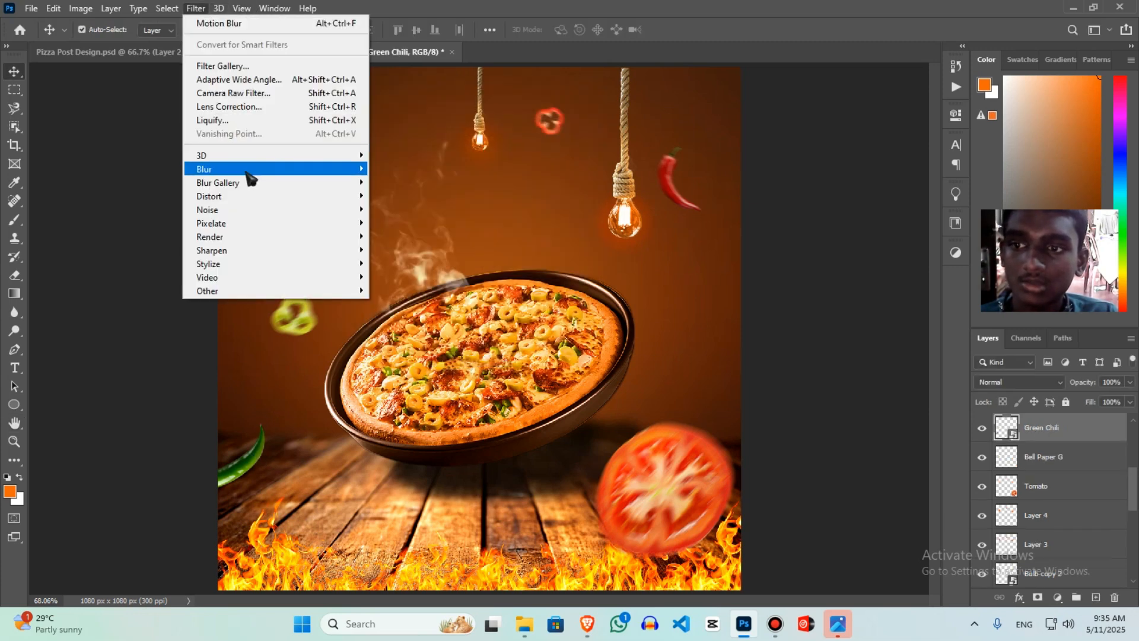
mouse_move(209, 167)
click(407, 222)
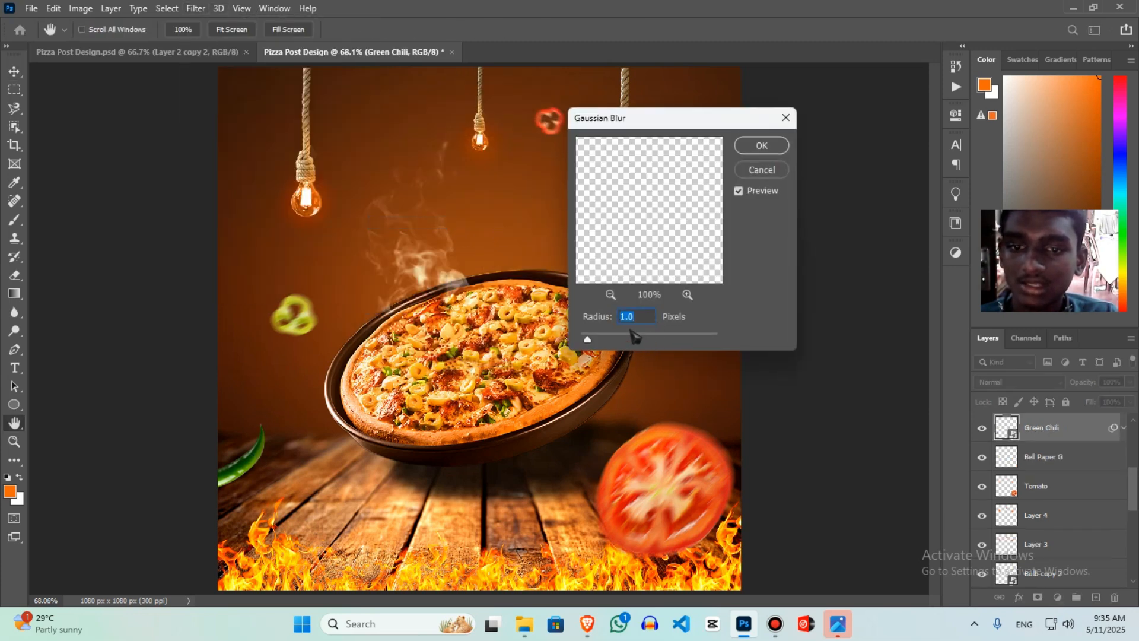
click(757, 171)
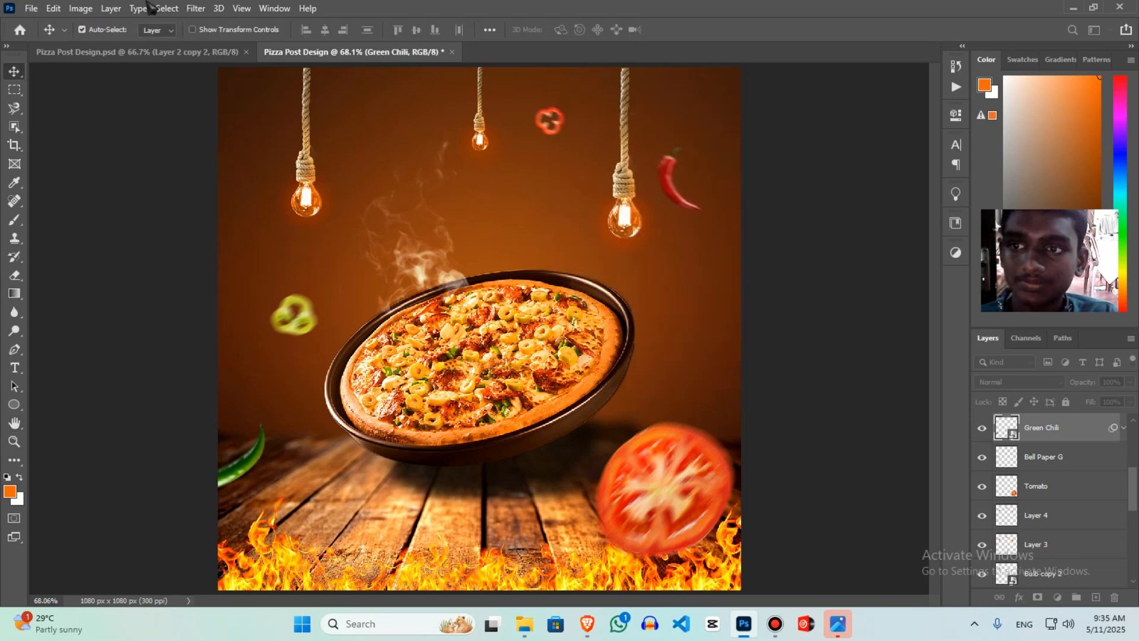
Apply Motion Blur to the Green Chili layer with an angle of -39° and a distance of 16 pixels
click(195, 8)
mouse_move(221, 171)
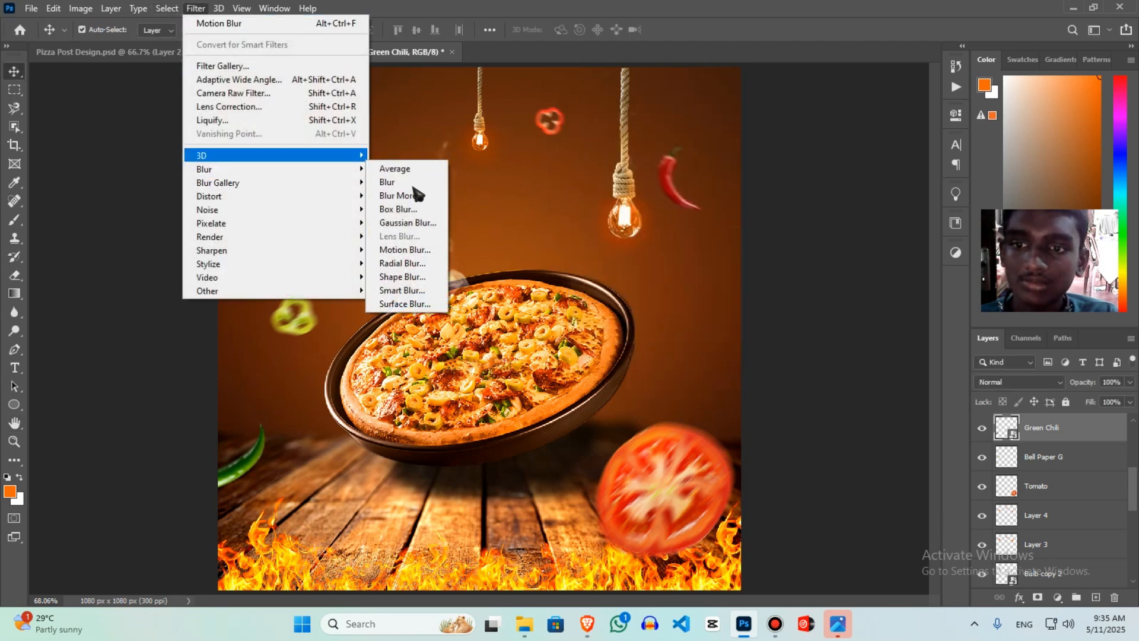
click(409, 252)
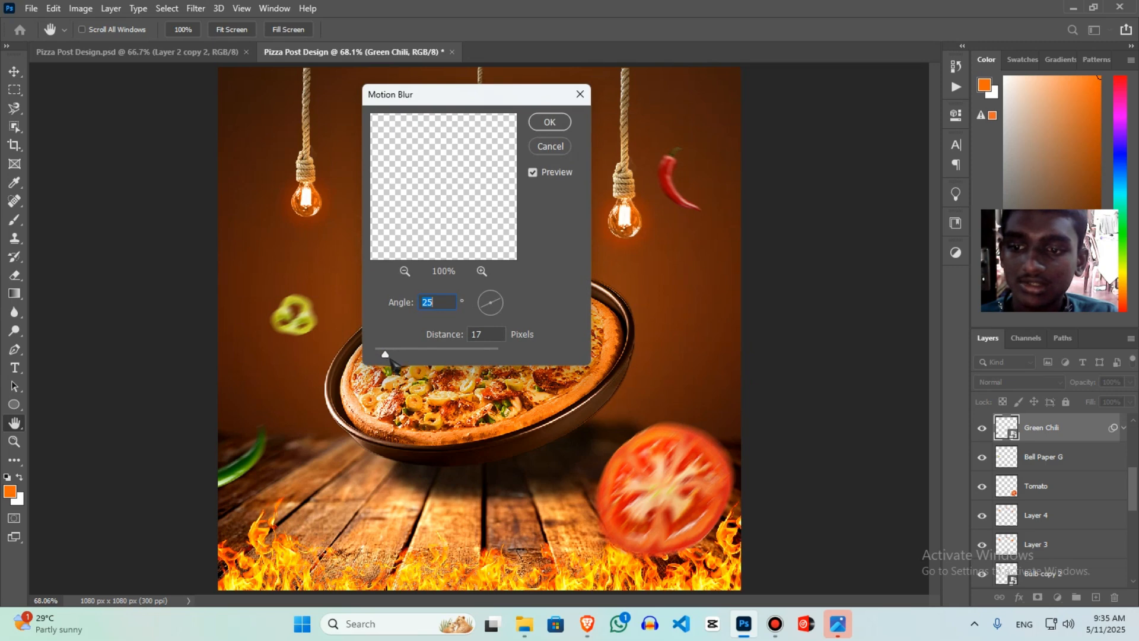
drag(388, 359, 396, 365)
drag(483, 307, 492, 312)
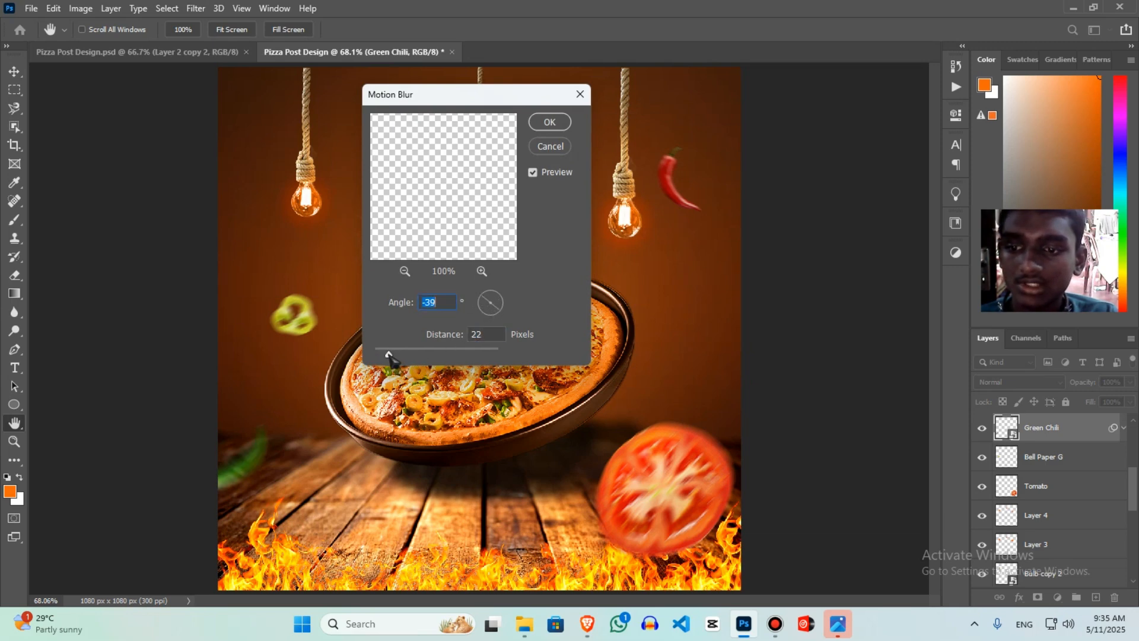
drag(386, 353, 384, 353)
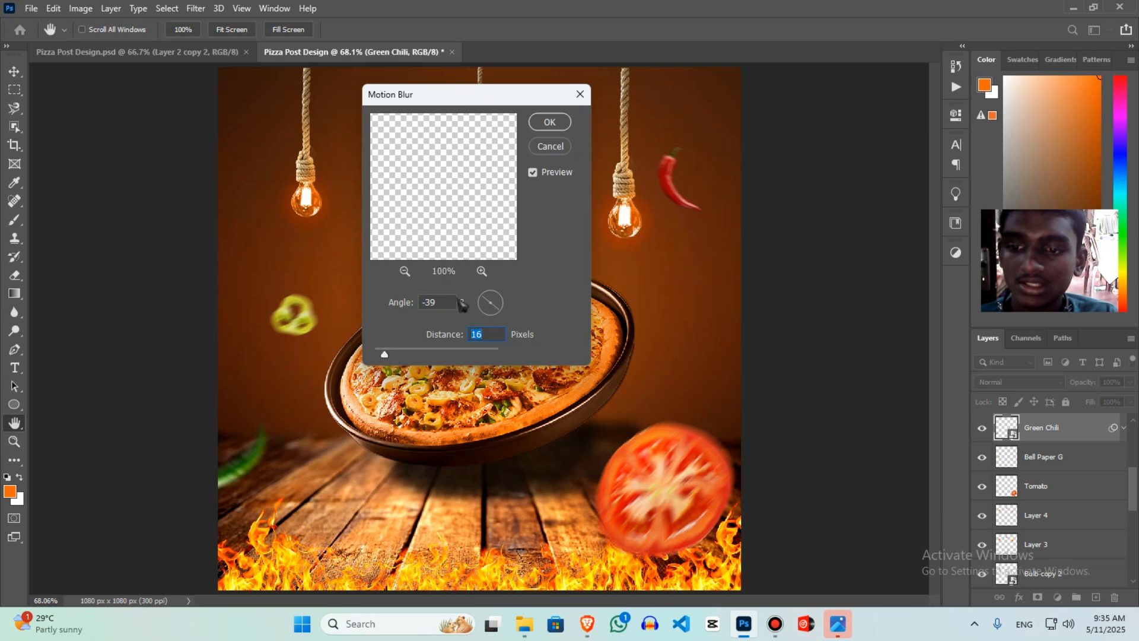
click(541, 122)
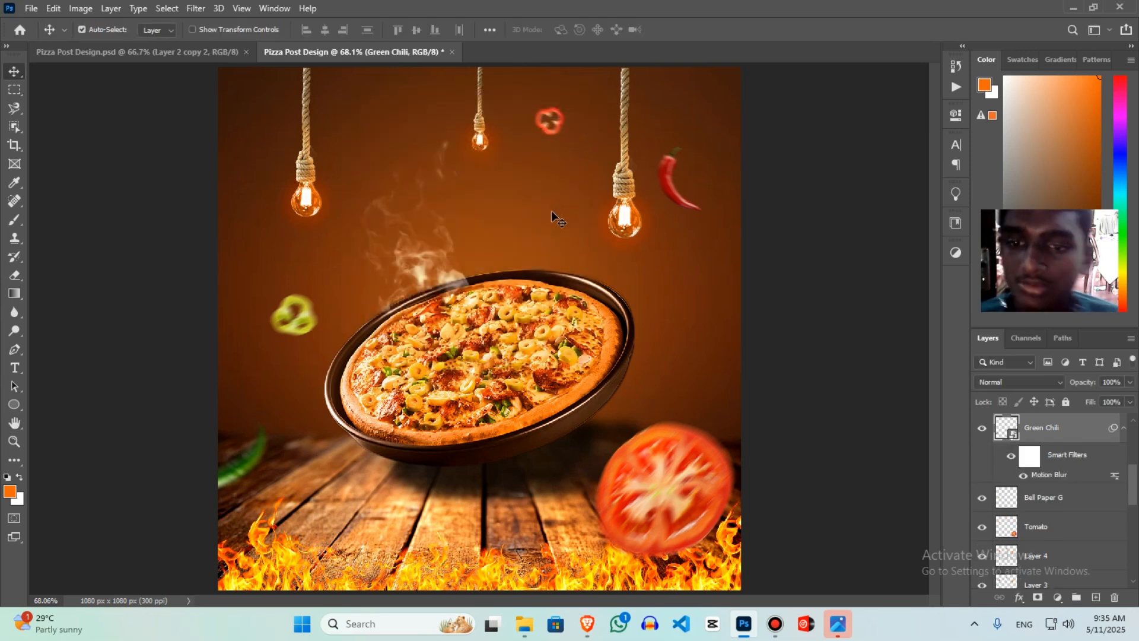
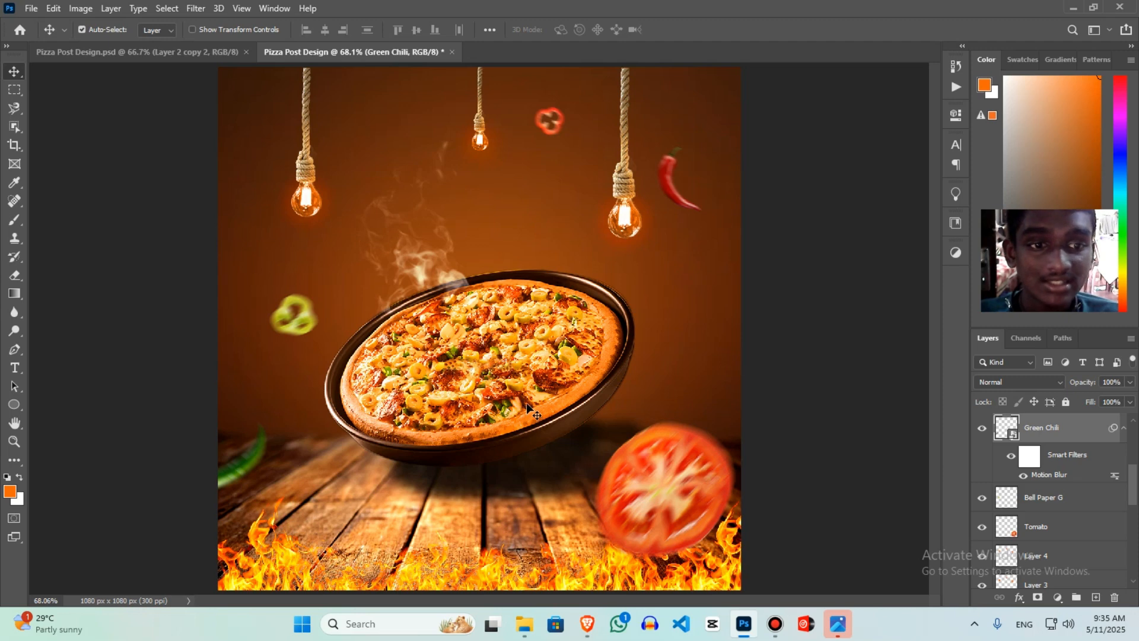
Check the reference design, and delete the Fire Particles image without the .jpg label from the Assets folder
click(217, 59)
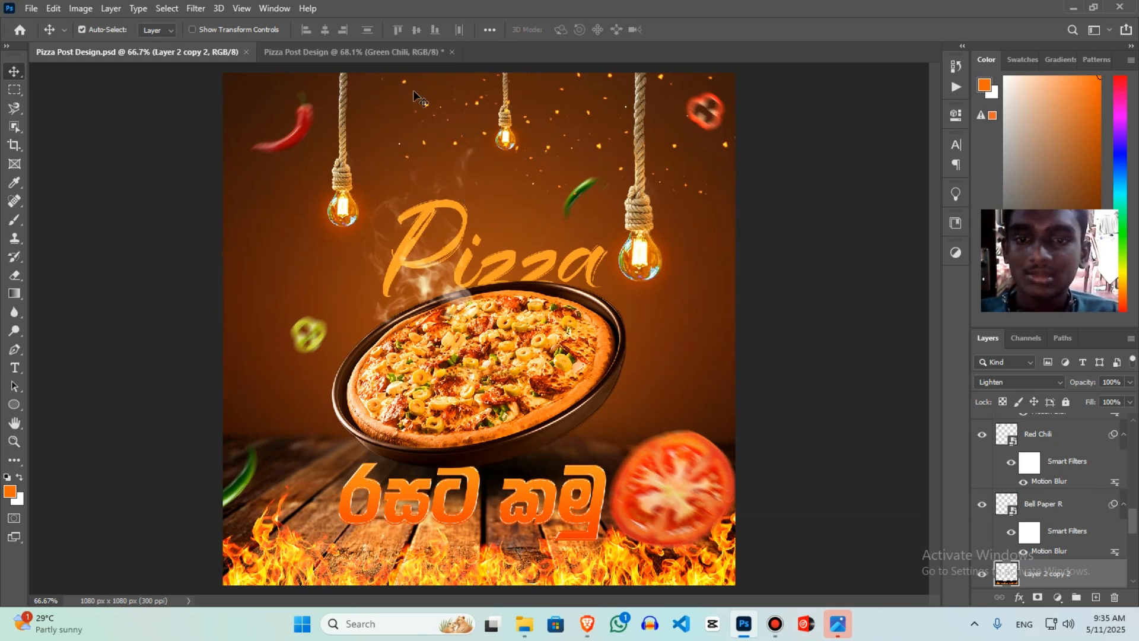
click(315, 53)
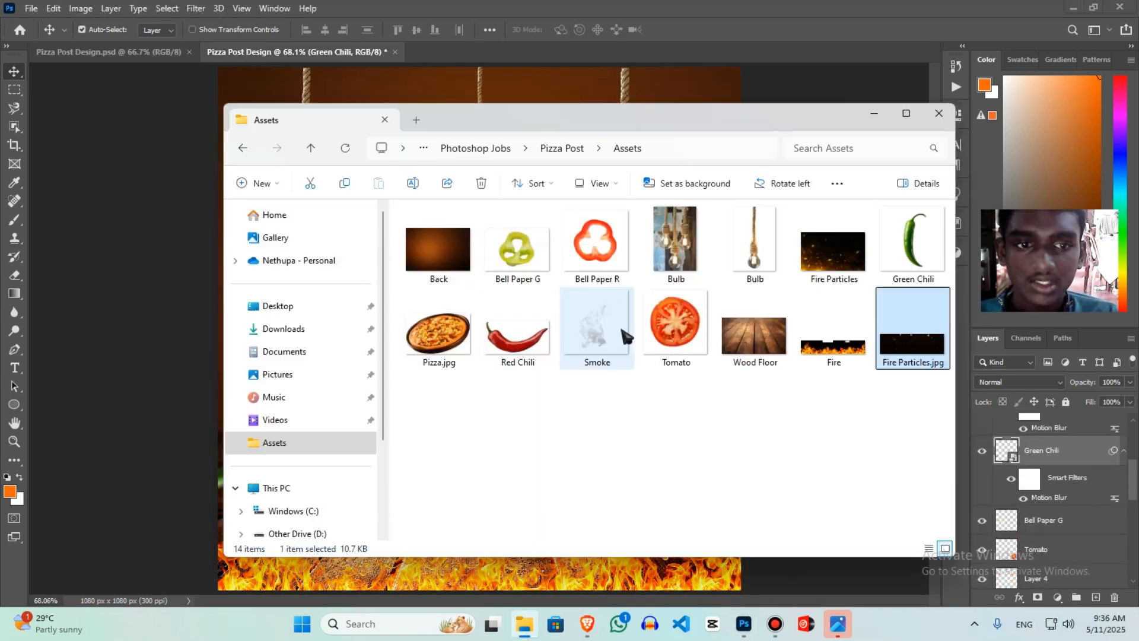
click(834, 248)
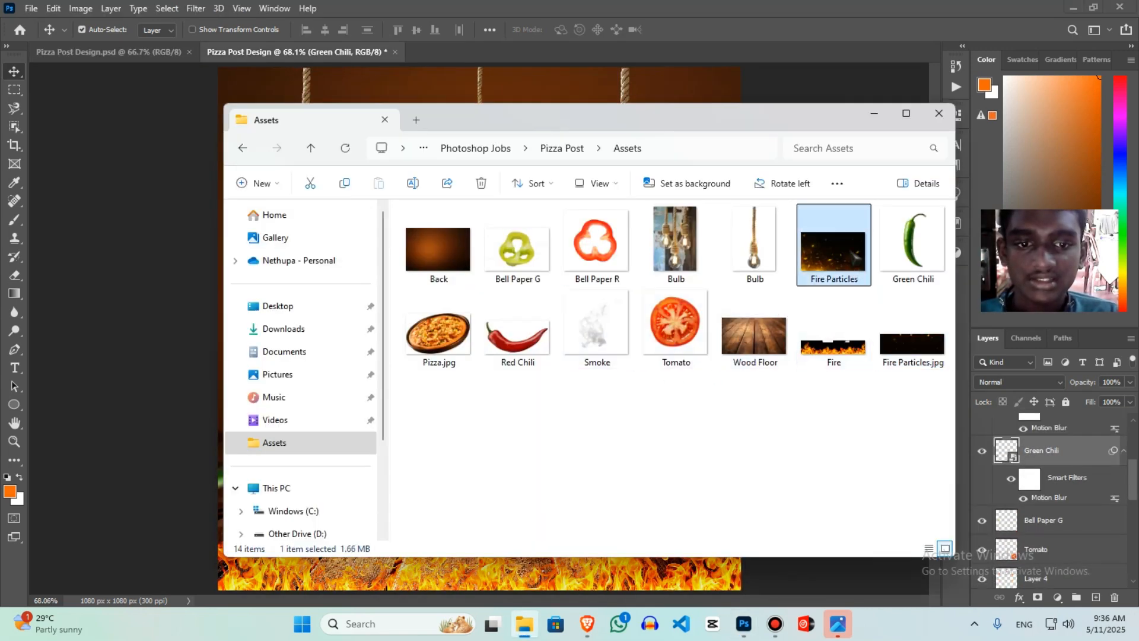
click(913, 330)
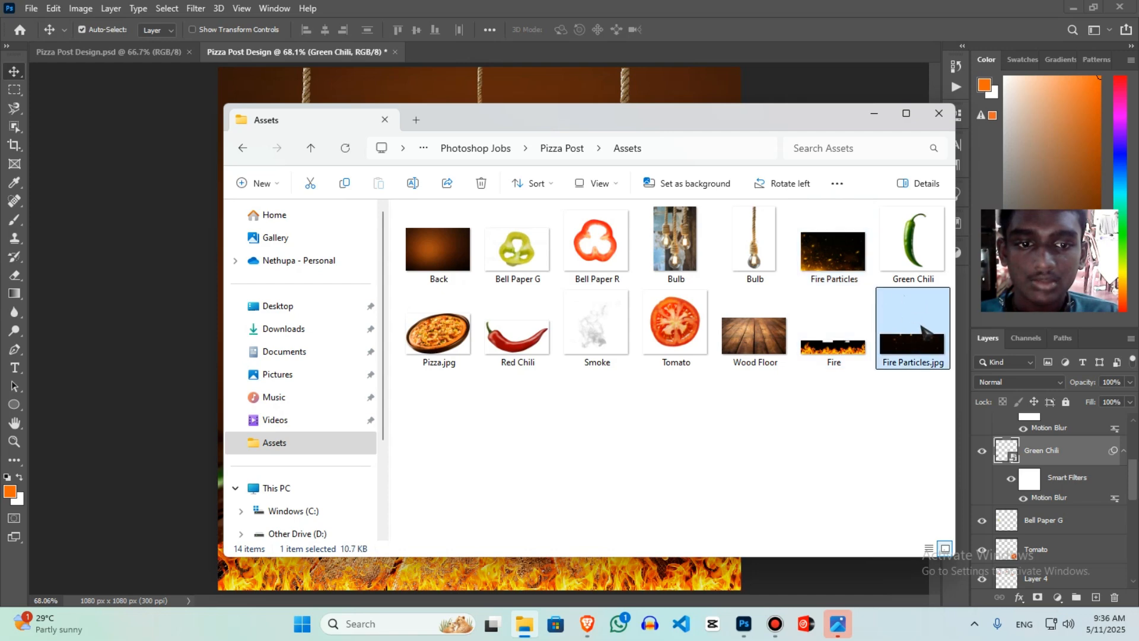
drag(923, 330, 894, 347)
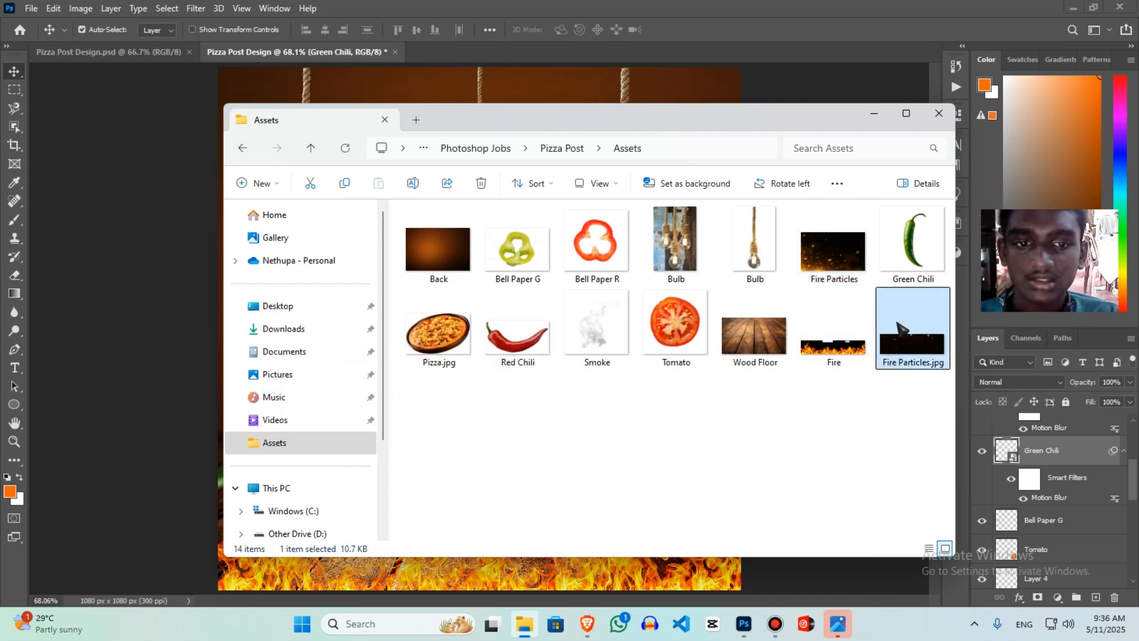
click(834, 270)
key(Delete)
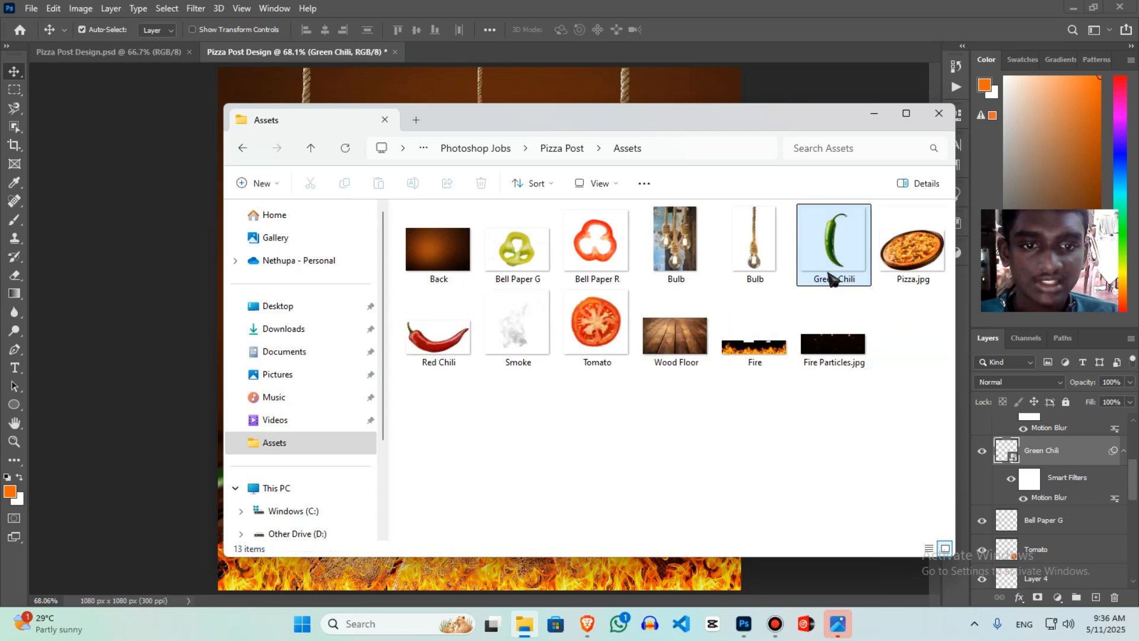
Place Fire Particles.jpg from the Assets folder into the pizza design and set its blend mode to Lighter Color
click(847, 368)
drag(847, 367, 181, 349)
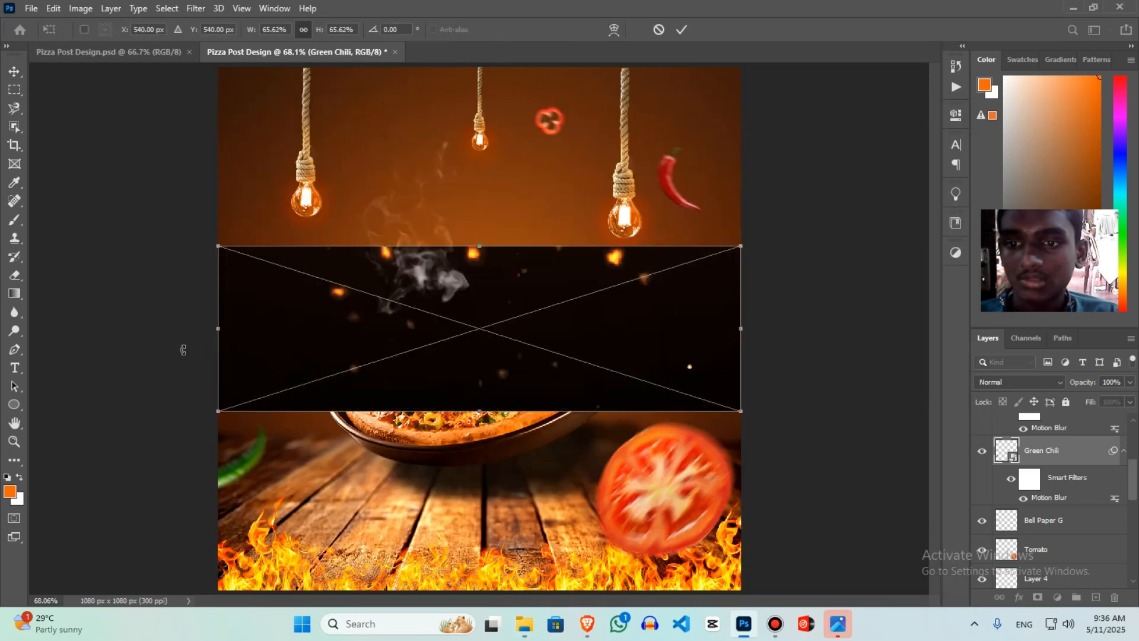
drag(652, 358, 683, 319)
key(Return)
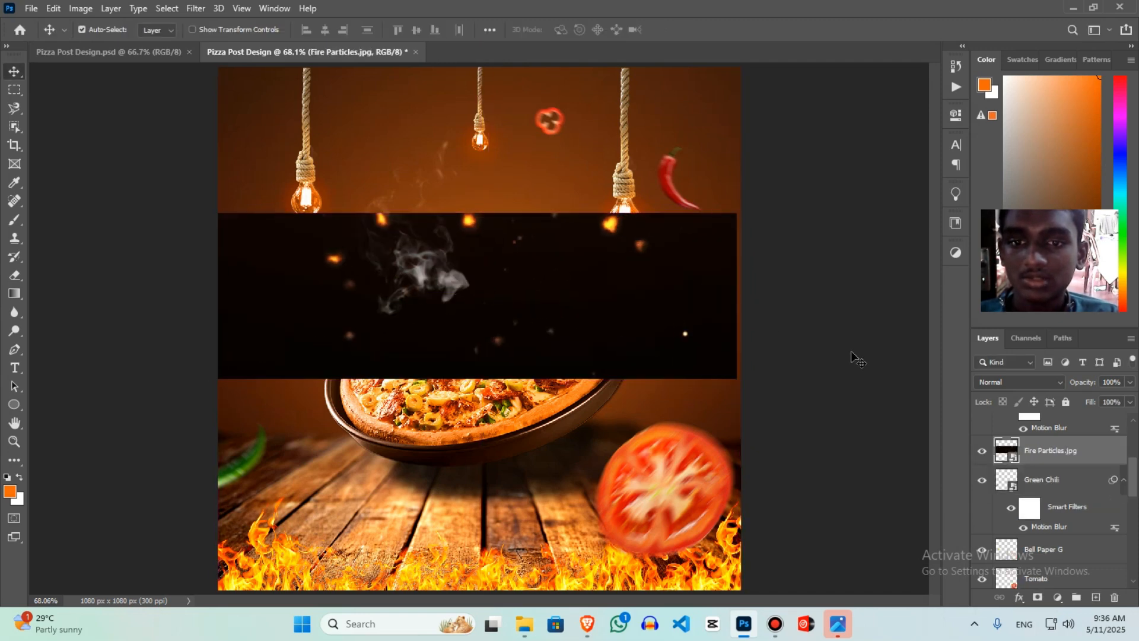
click(1026, 382)
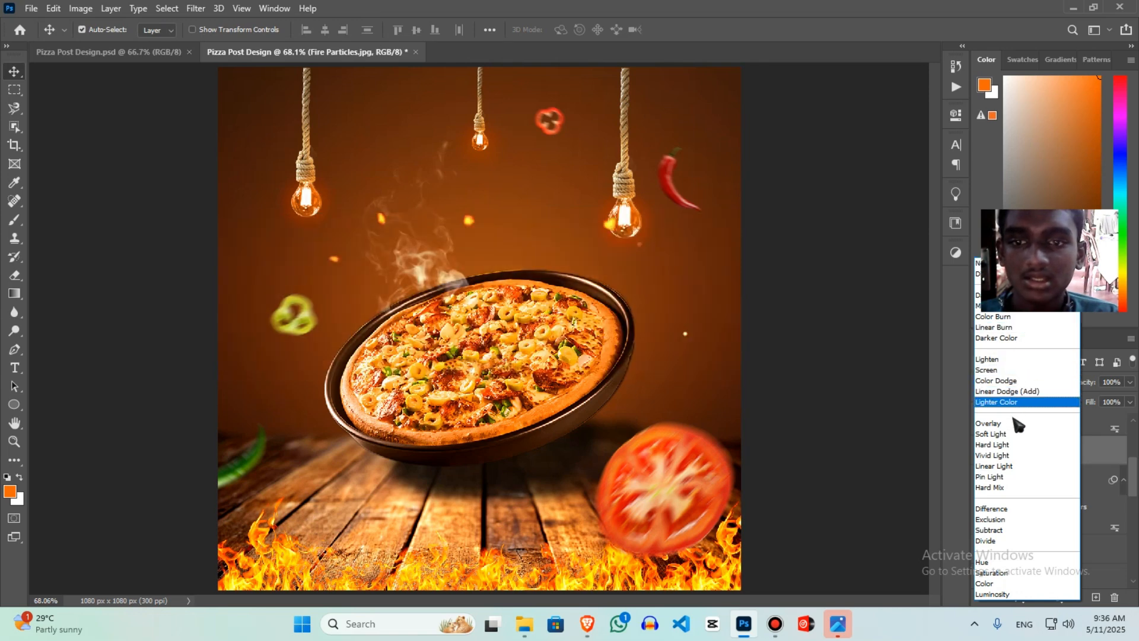
click(1008, 402)
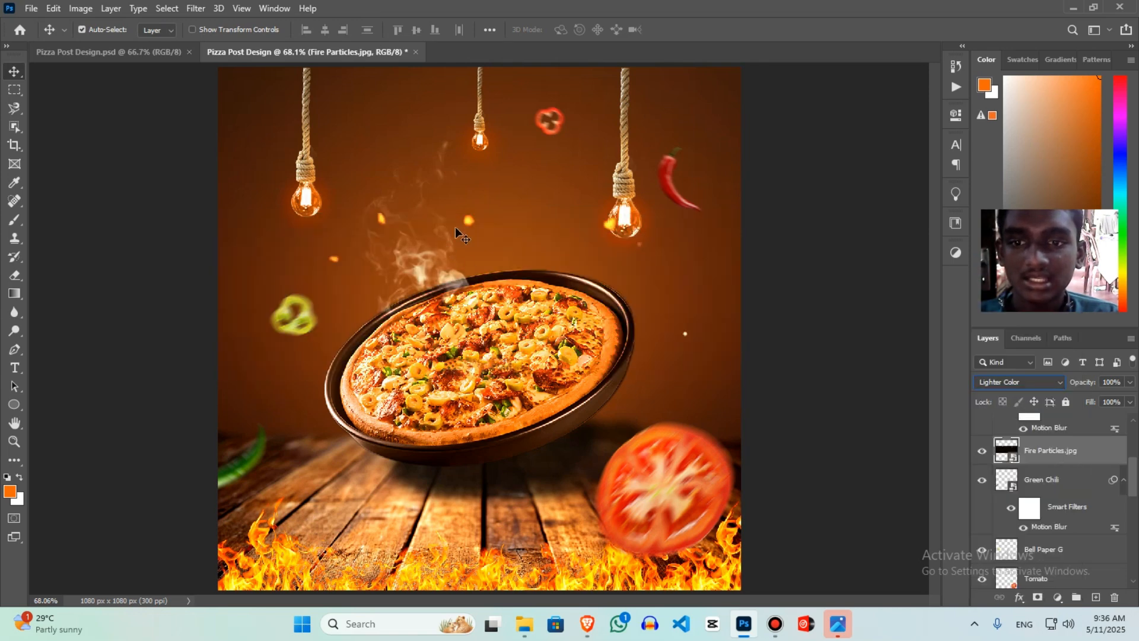
Scale the fire particles down to 23.60% and move them beside the large bulb's rope near the canvas's upper-right corner
key(ctrl+t)
drag(481, 203, 524, 237)
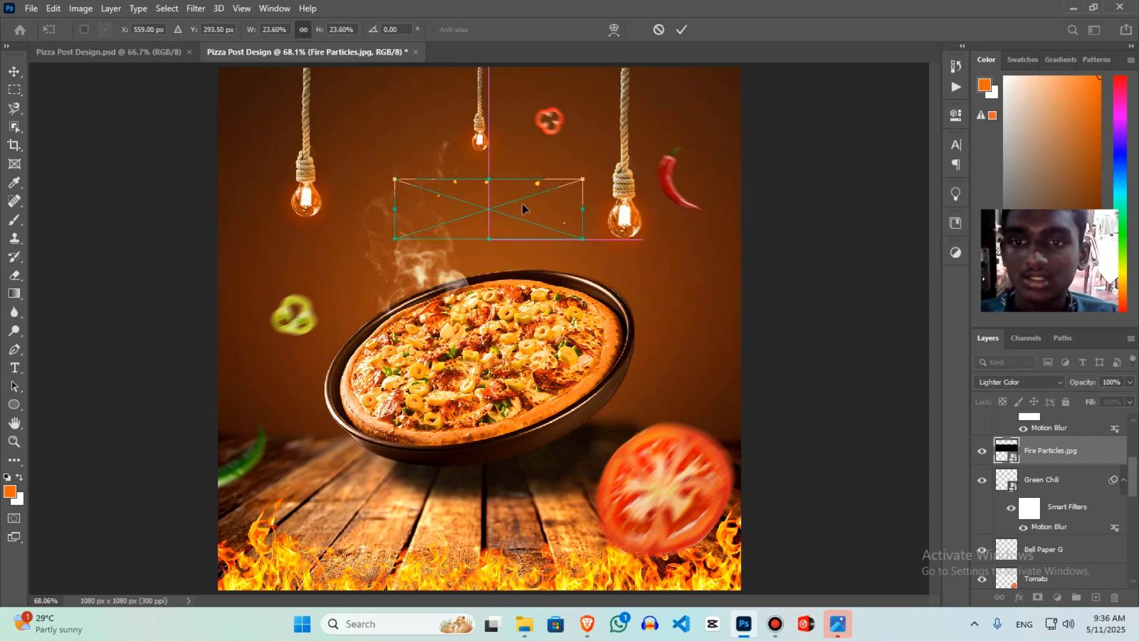
drag(557, 184, 661, 123)
key(Return)
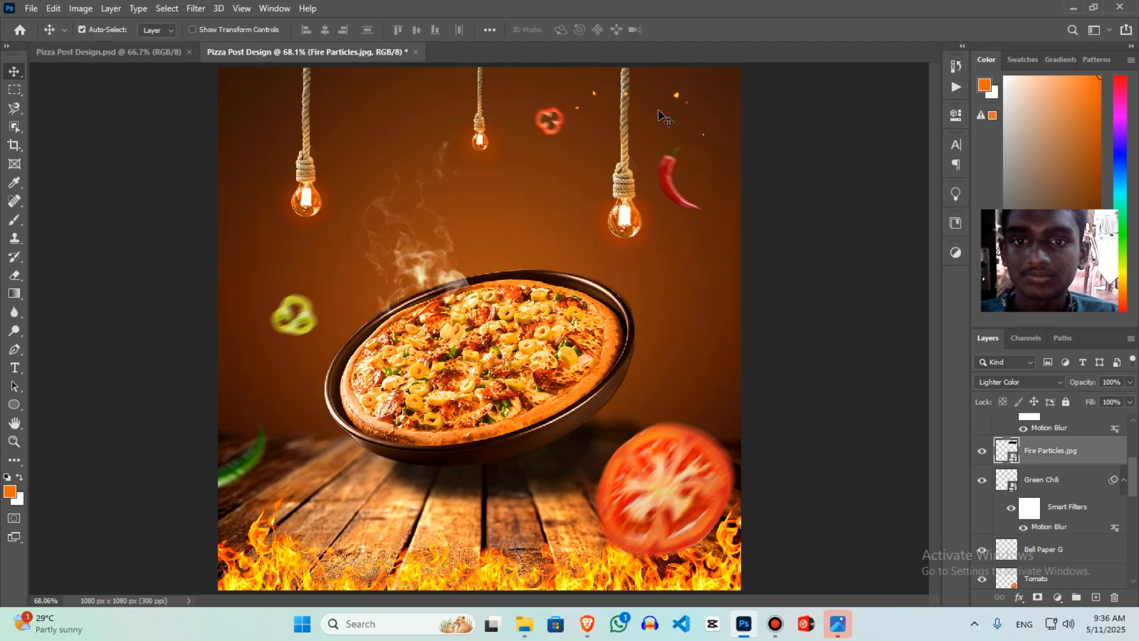
Duplicate the fire particles twice toward the red bell pepper slice, and rotate and reposition the second copy around that slice
drag(591, 93, 546, 150)
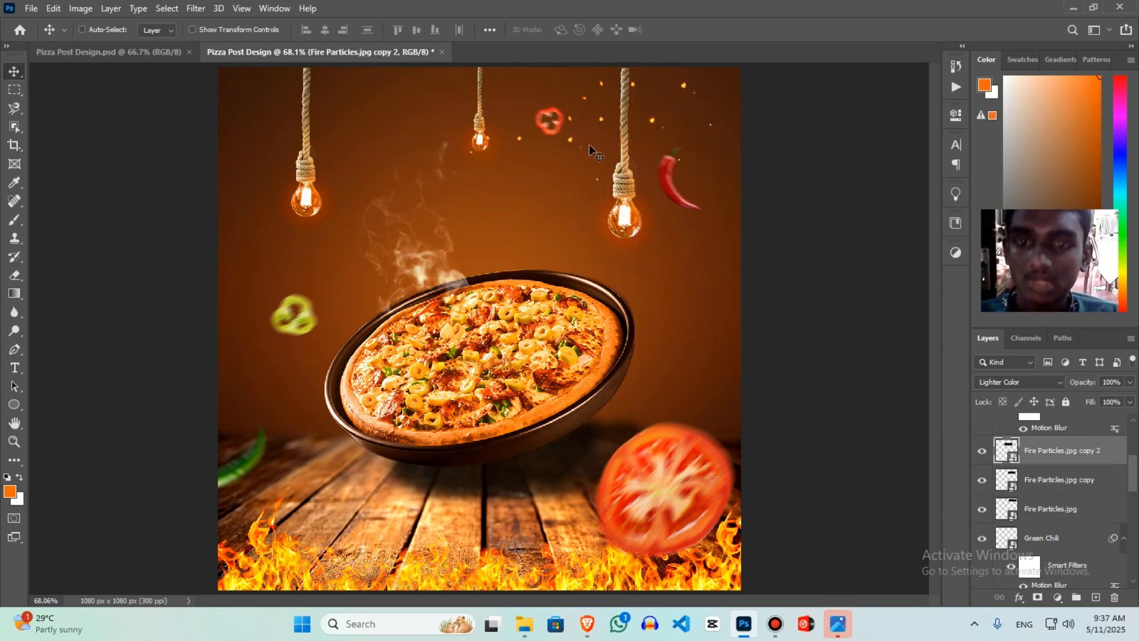
key(ctrl+t)
drag(324, 231, 389, 213)
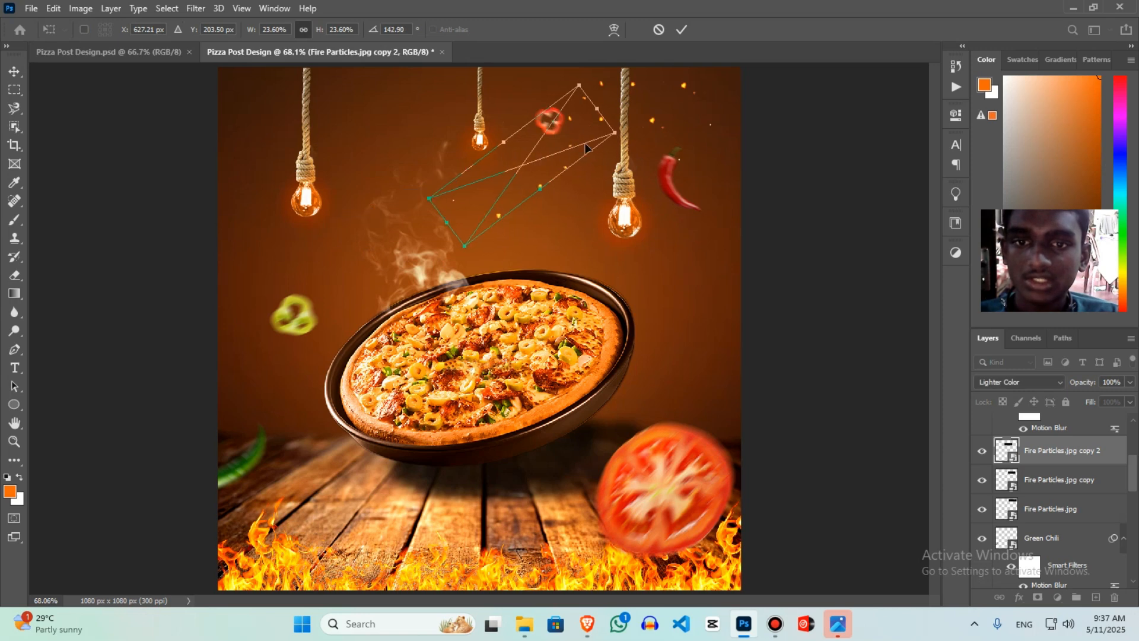
drag(640, 137, 620, 221)
drag(565, 156, 550, 87)
key(Return)
Make another copy of the fire particles, rotate it and position it between the bell pepper slice and the large bulb's rope
key(ctrl+j)
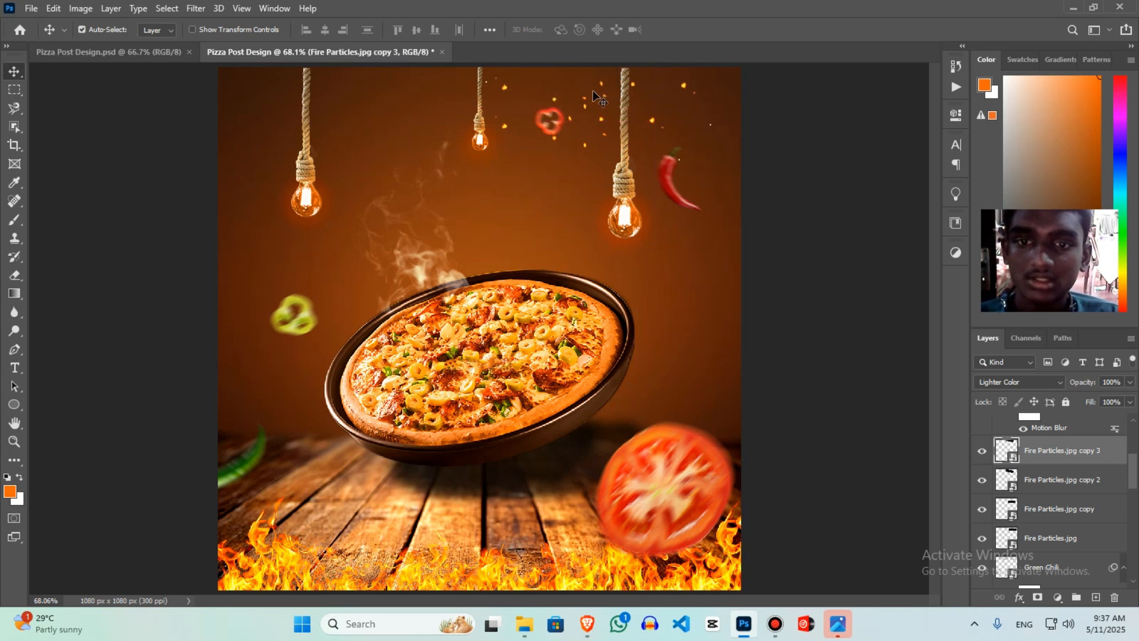
key(ctrl+t)
drag(641, 143, 561, 217)
drag(572, 133, 569, 104)
click(712, 147)
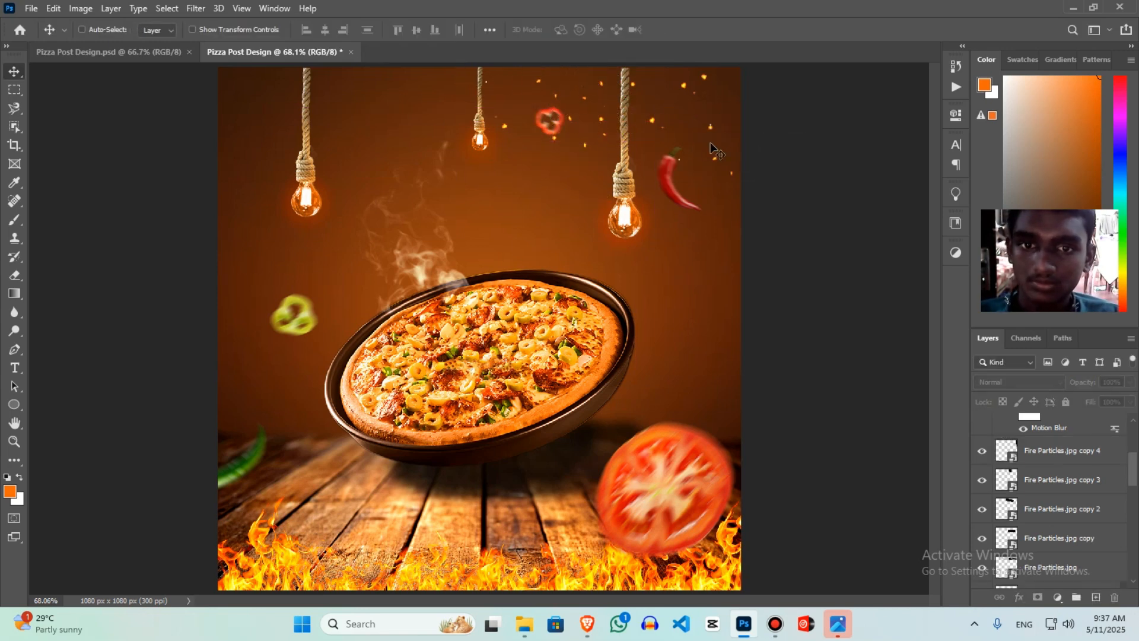
Scatter more fire particle copies, transformed and repositioned, around the small middle bulb, the red bell pepper slice and the red chili
click(721, 127)
click(703, 115)
click(601, 120)
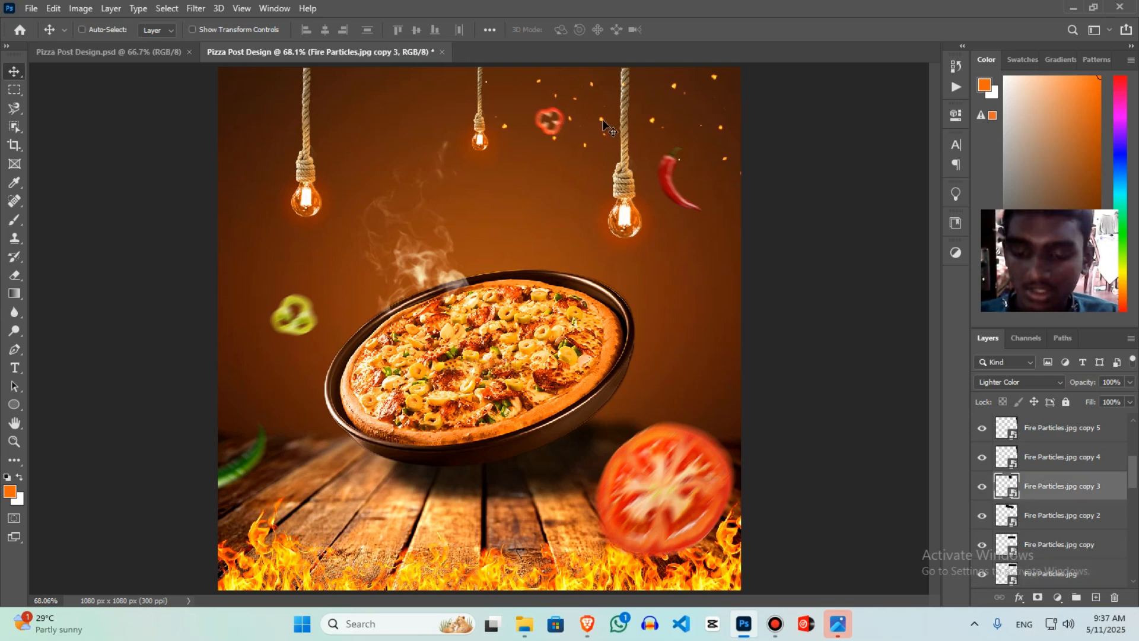
click(574, 100)
drag(602, 119, 536, 176)
key(ctrl+t)
key(Return)
key(ctrl+t)
key(Return)
drag(619, 184, 714, 211)
key(ctrl+z)
drag(566, 187, 611, 211)
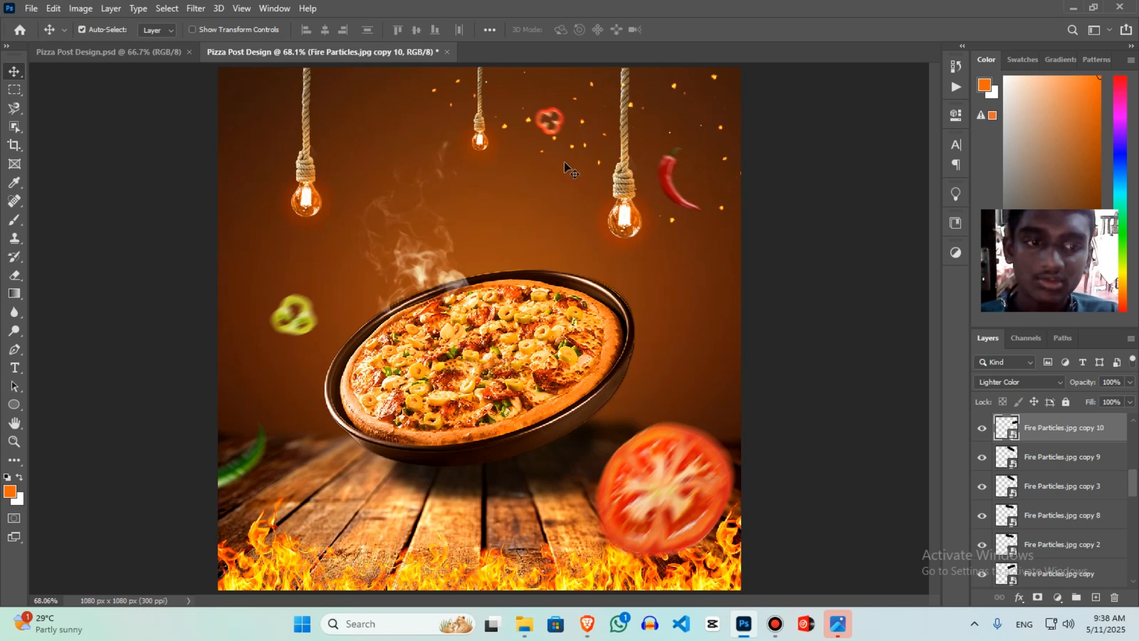
Check the reference and place a second Green Chili above the pizza, scaled to 12.73%, rotated 38.31° and in Normal blend mode
click(167, 59)
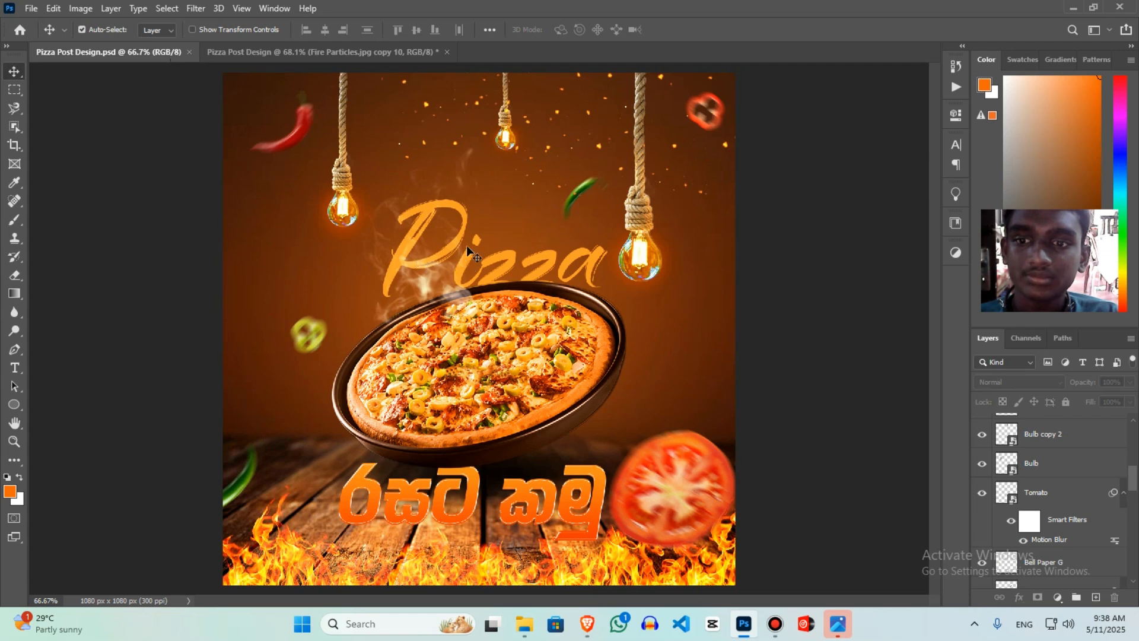
click(320, 53)
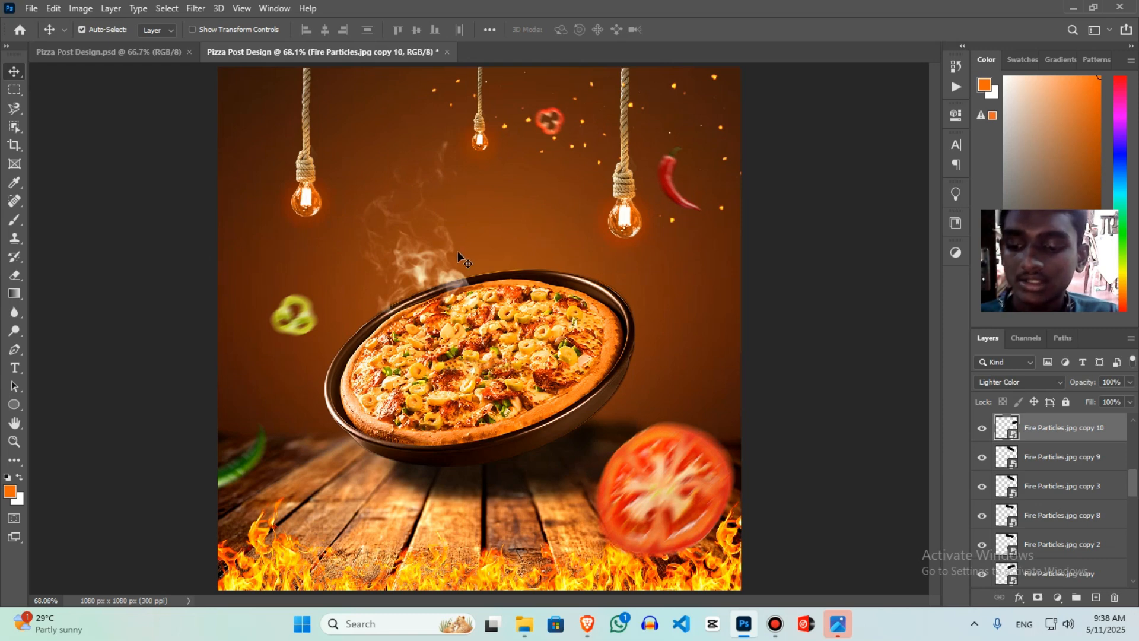
mouse_move(528, 625)
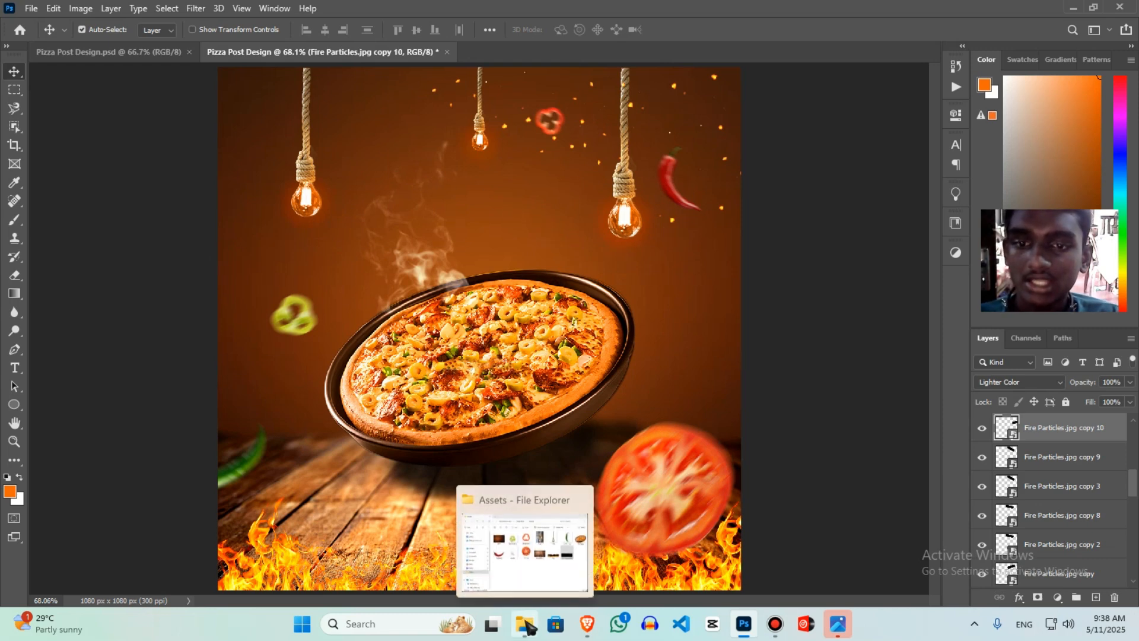
click(522, 540)
click(837, 240)
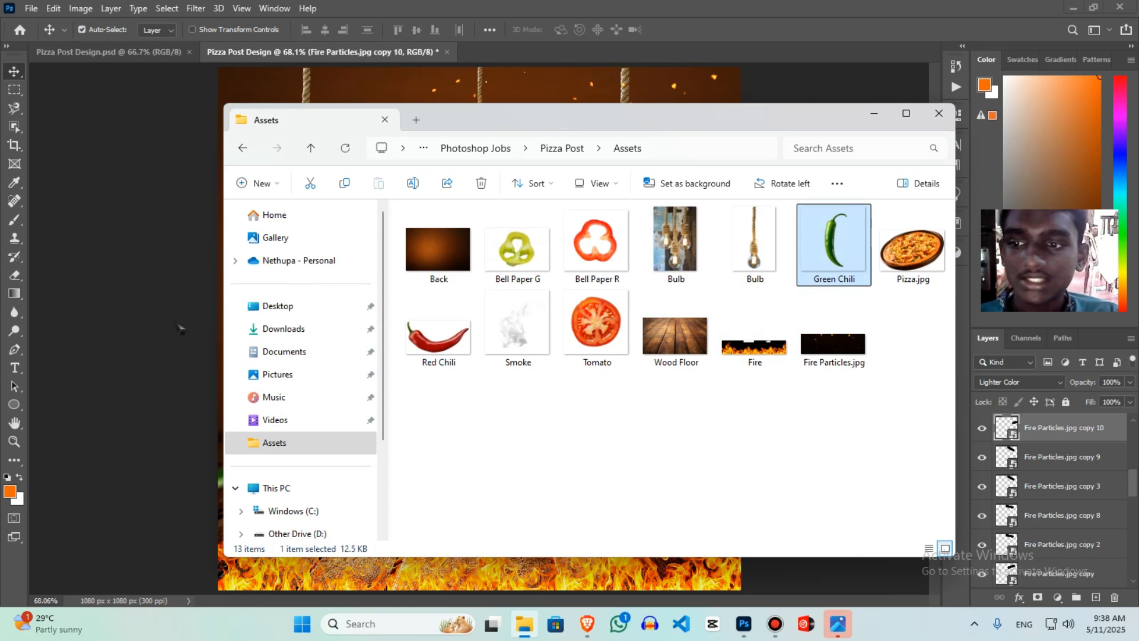
drag(180, 328, 181, 329)
drag(484, 530, 507, 240)
key(shift+alt+n)
key(Return)
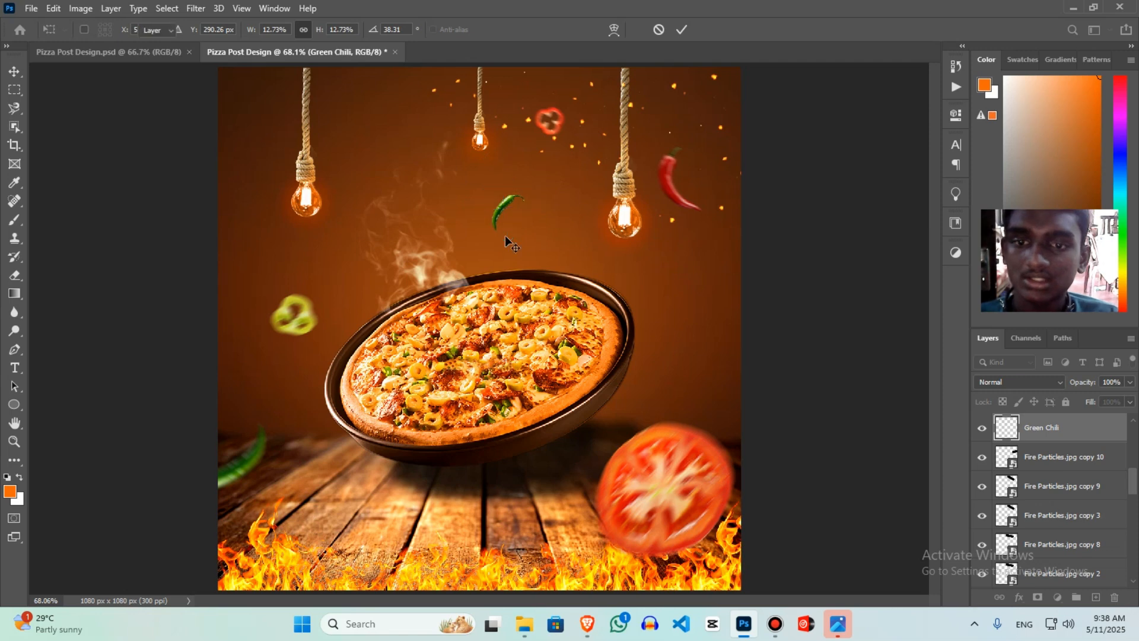
Apply Motion Blur to the new small green chili above the pizza, keeping the filter's last-used settings
click(196, 8)
mouse_move(221, 172)
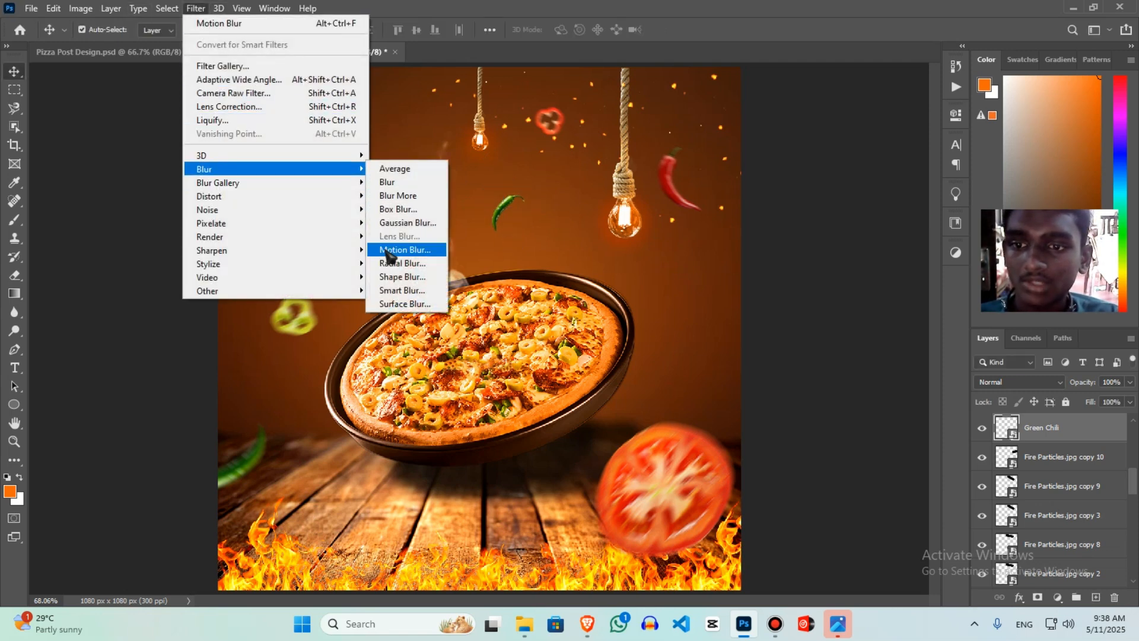
click(386, 249)
click(550, 121)
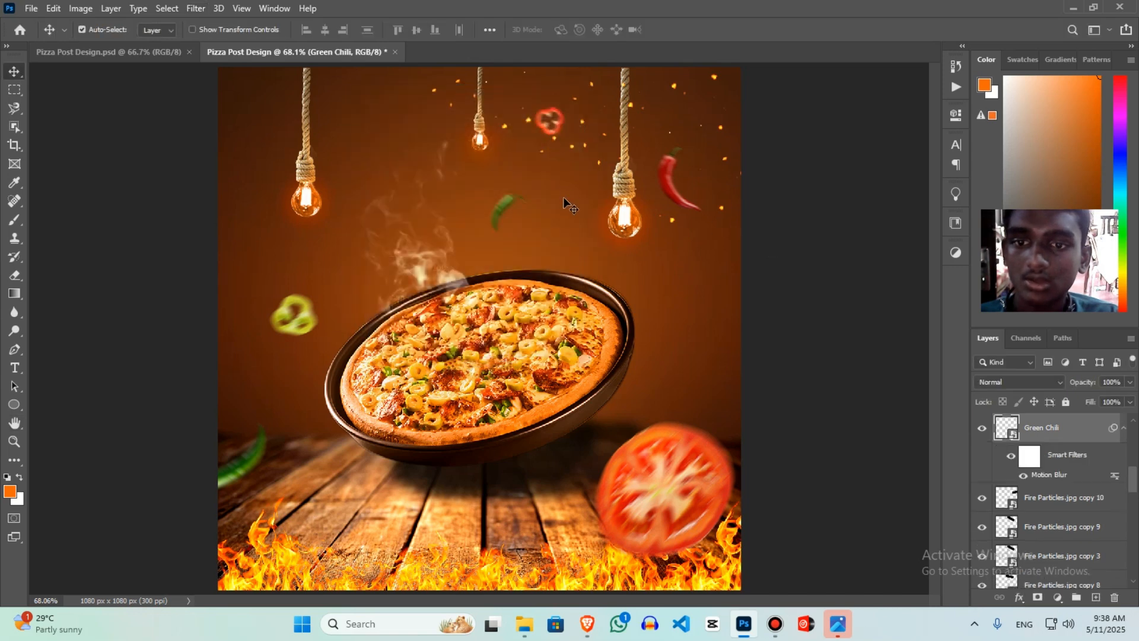
Add the text "Pizza" in orange 72 pt Segoe UI and move it over the pizza's upper edge
key(t)
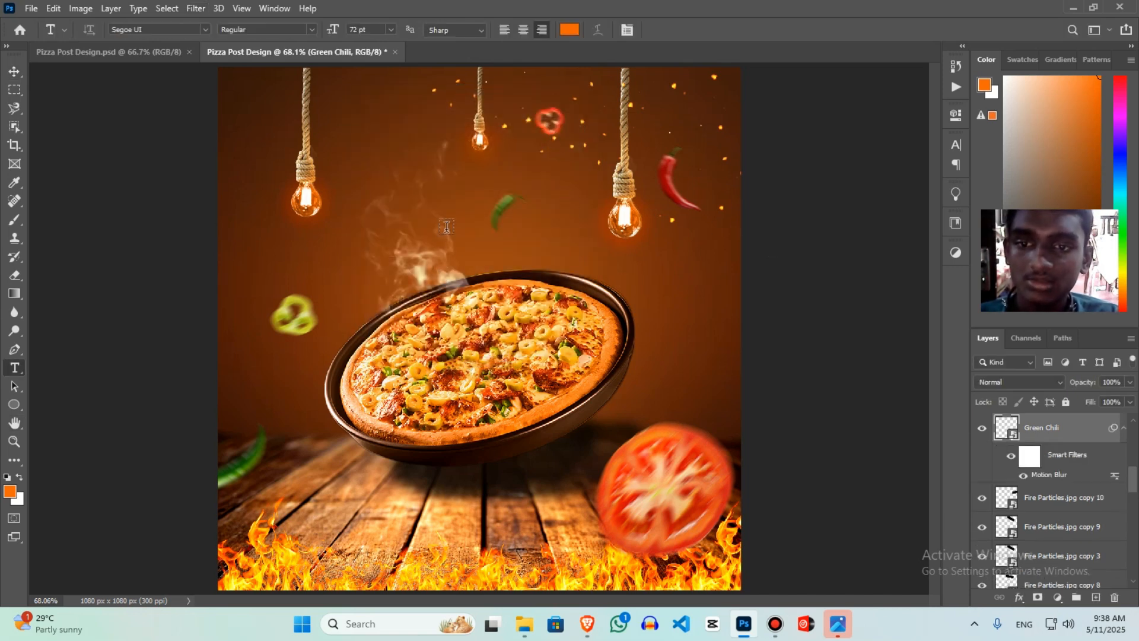
click(426, 241)
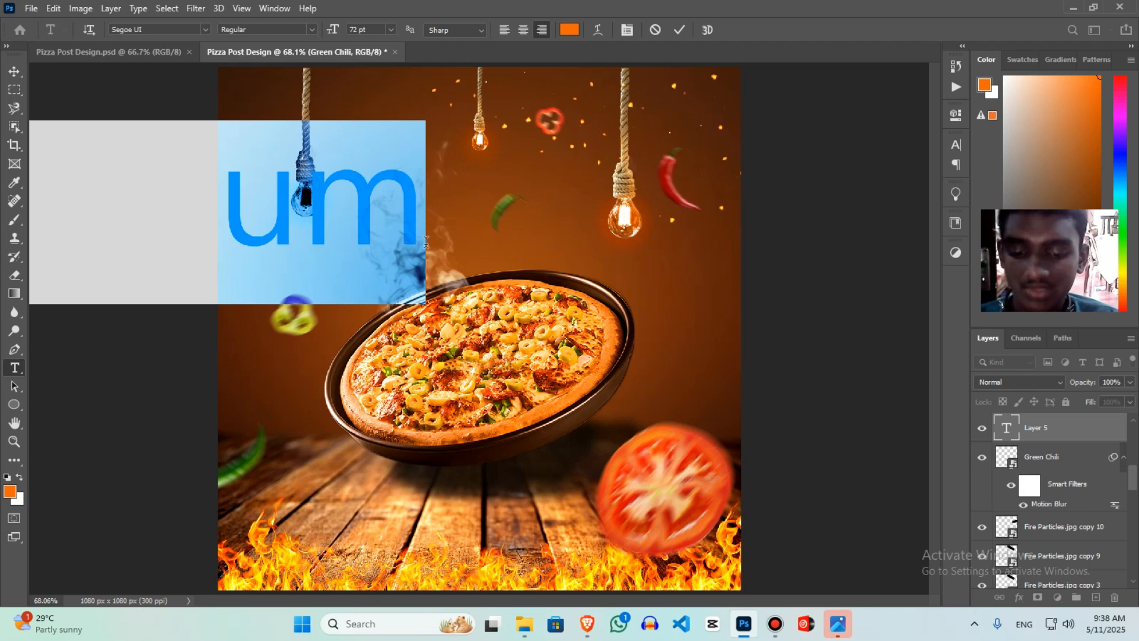
text({P)
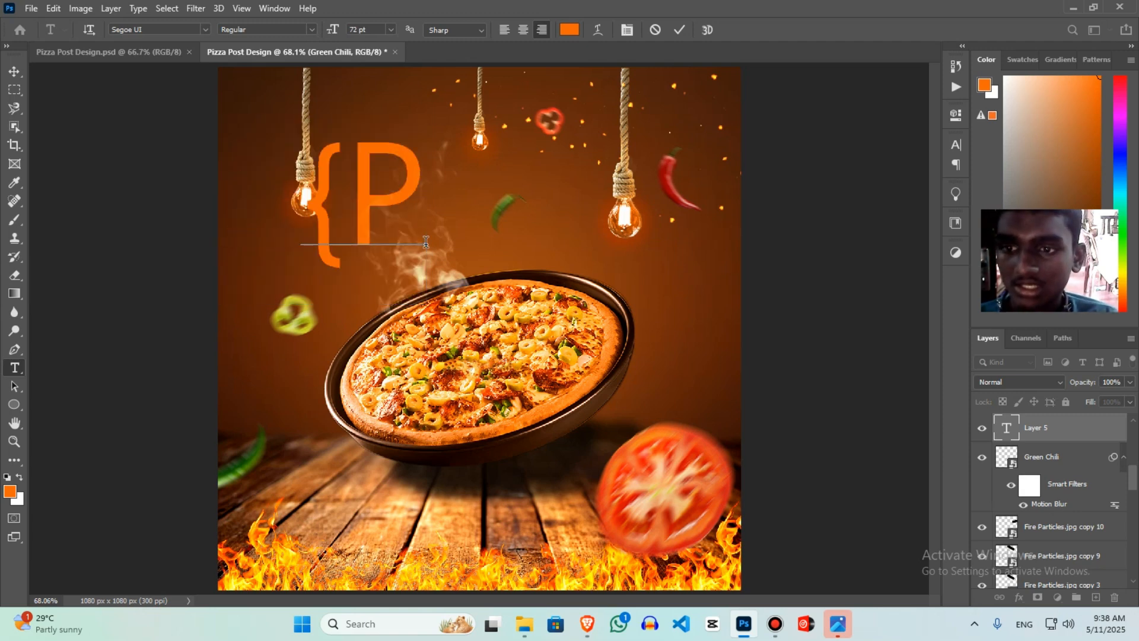
key(BackSpace)
key(BackSpace)
text(P)
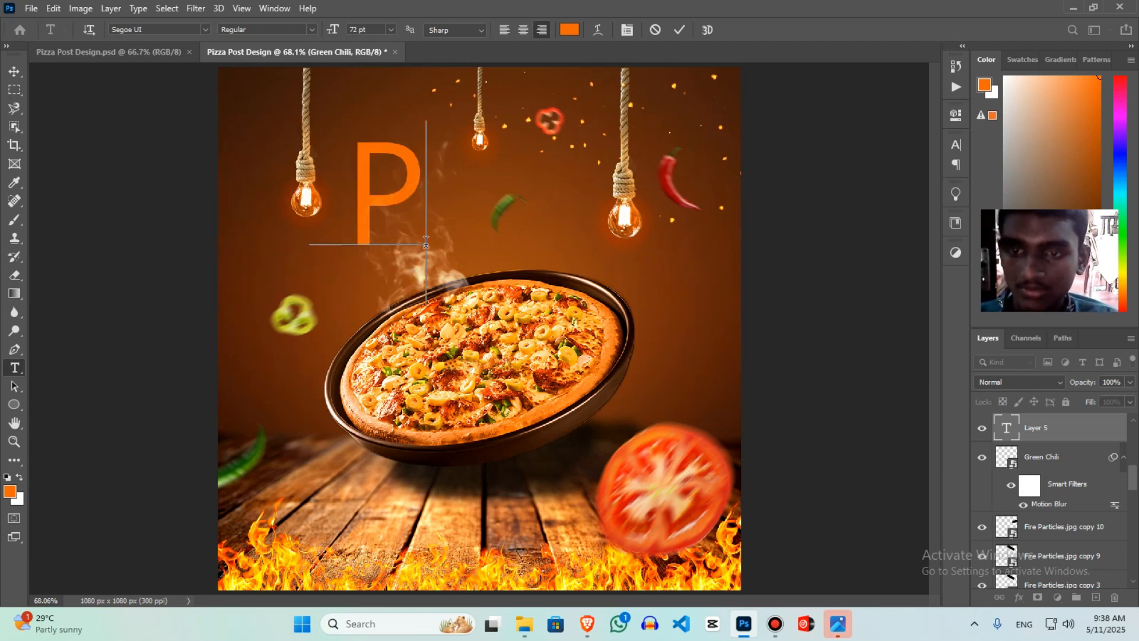
text(izza)
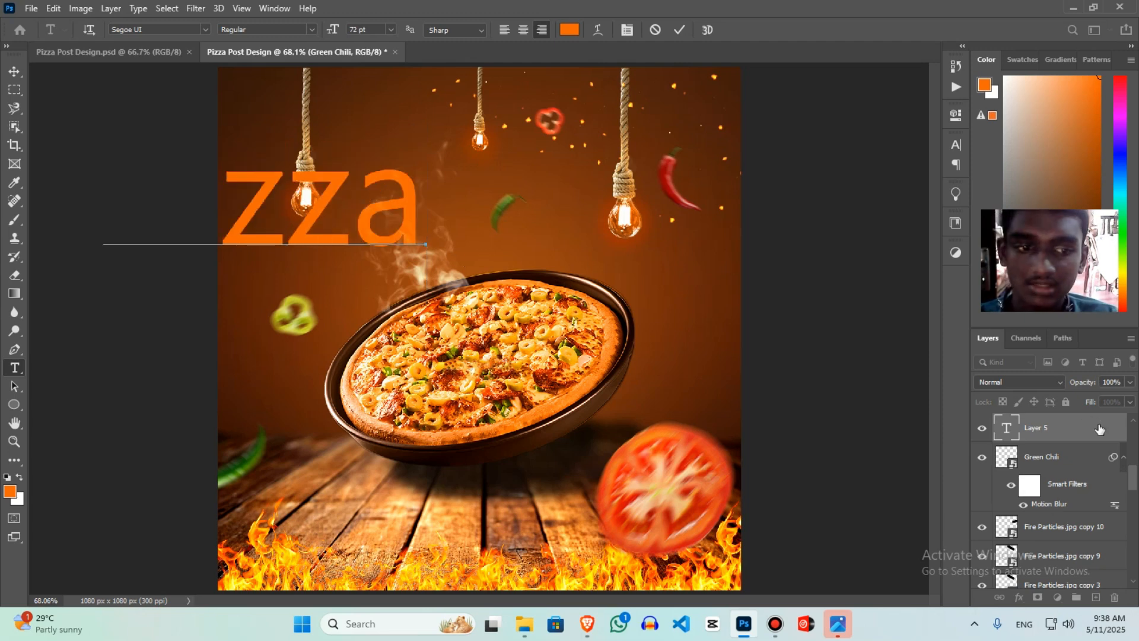
click(1099, 429)
key(v)
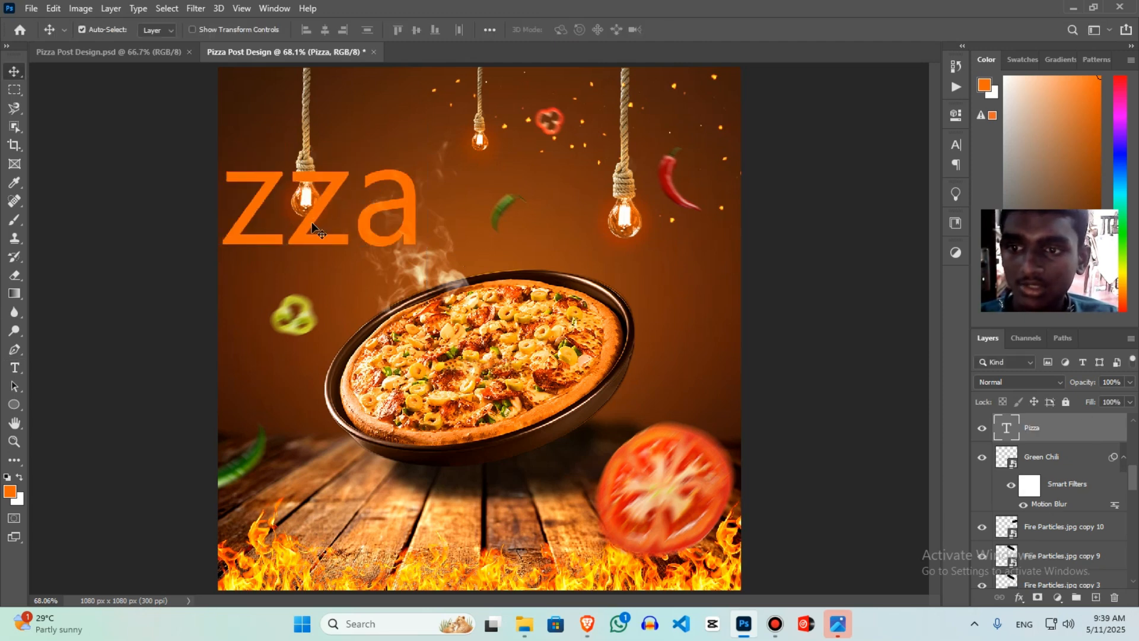
drag(311, 221, 543, 255)
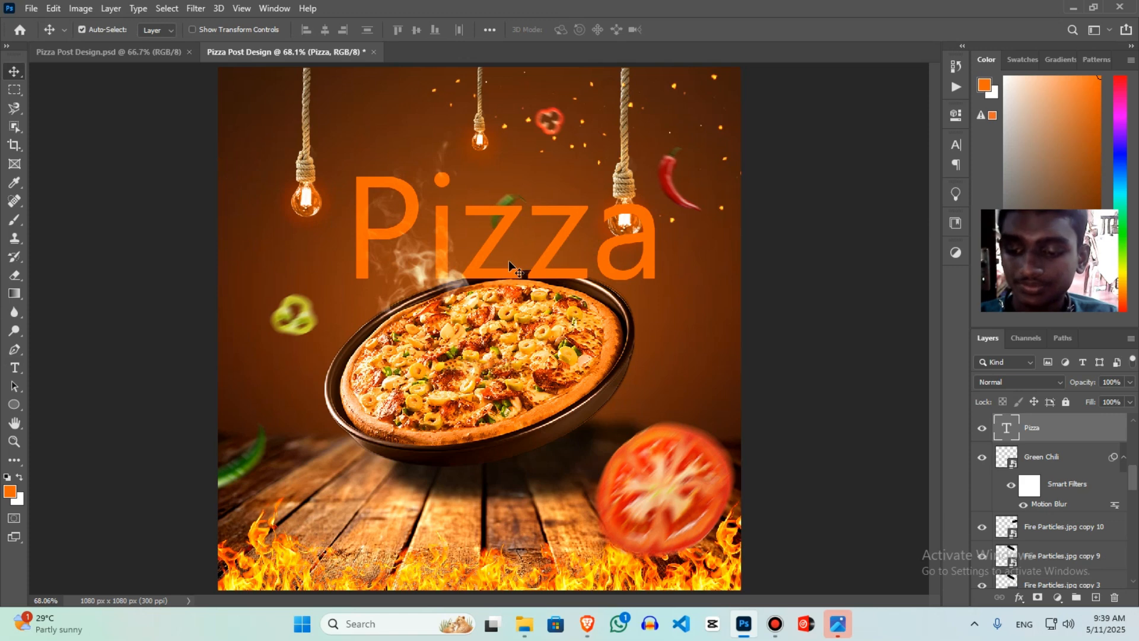
Change the "Pizza" text's font to Eagle Horizon-Personal use, keeping its orange colour
key(t)
double_click(524, 255)
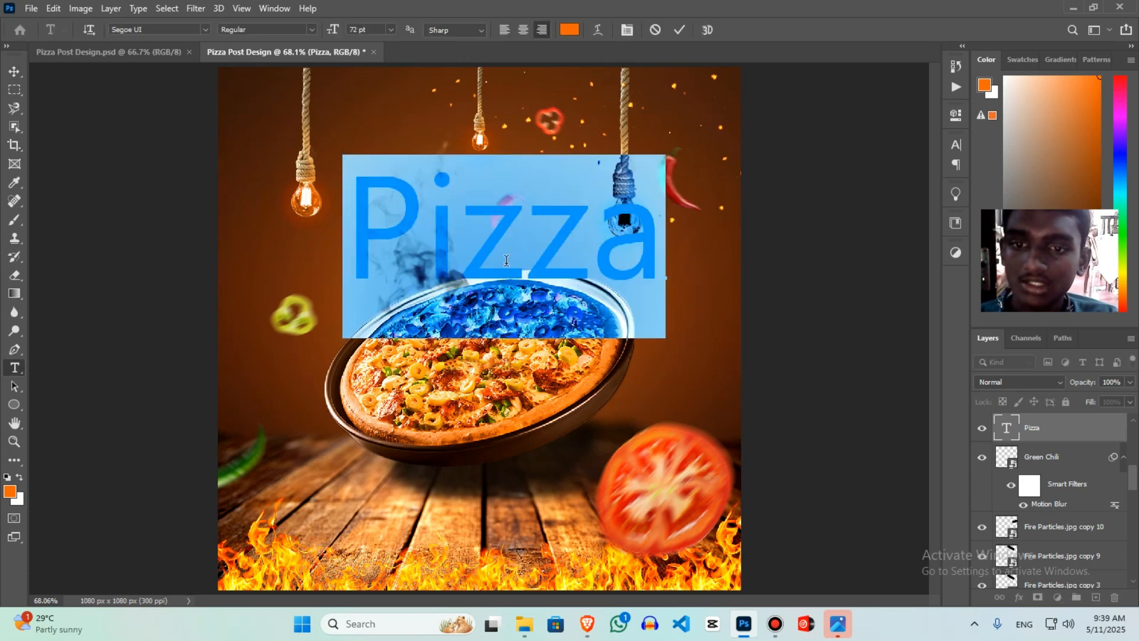
click(570, 31)
click(1030, 182)
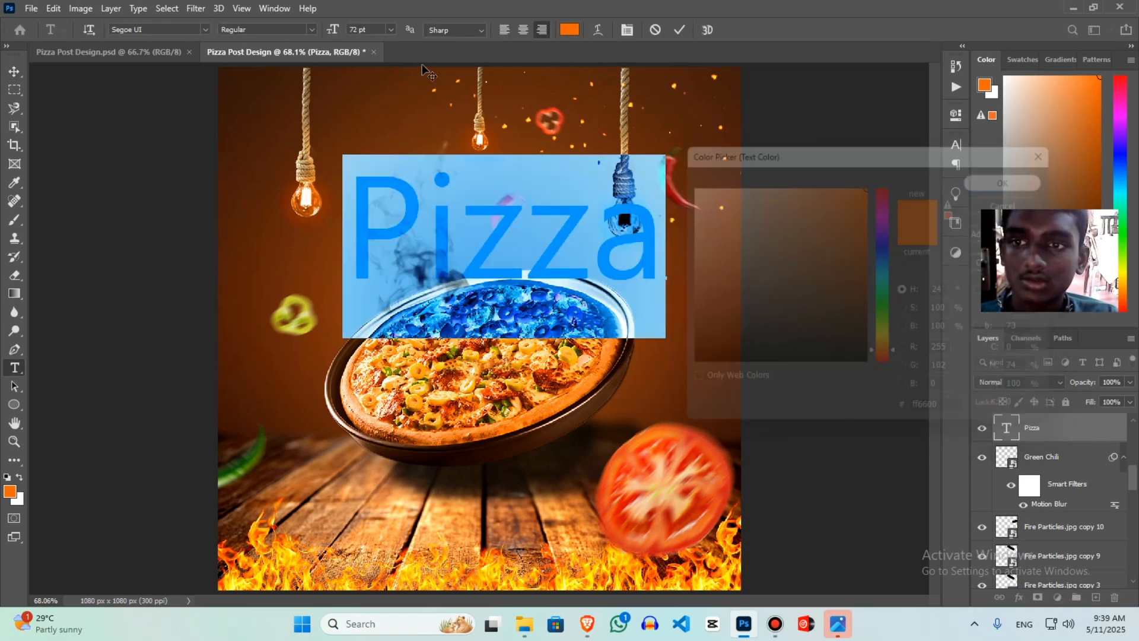
click(955, 145)
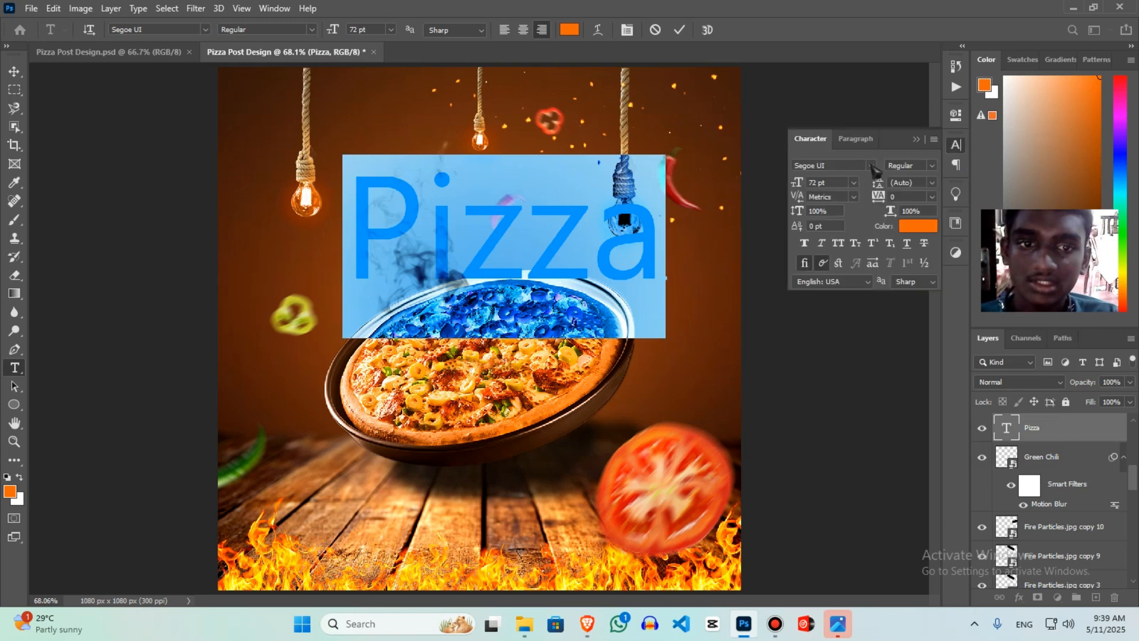
click(871, 166)
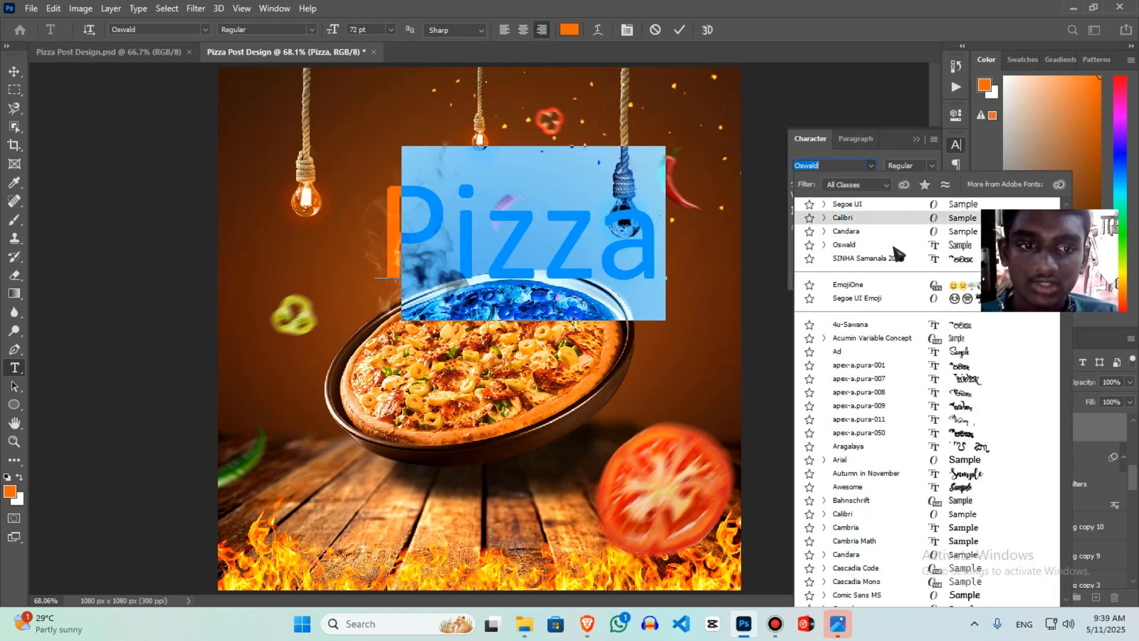
scroll(892, 240, up, 2)
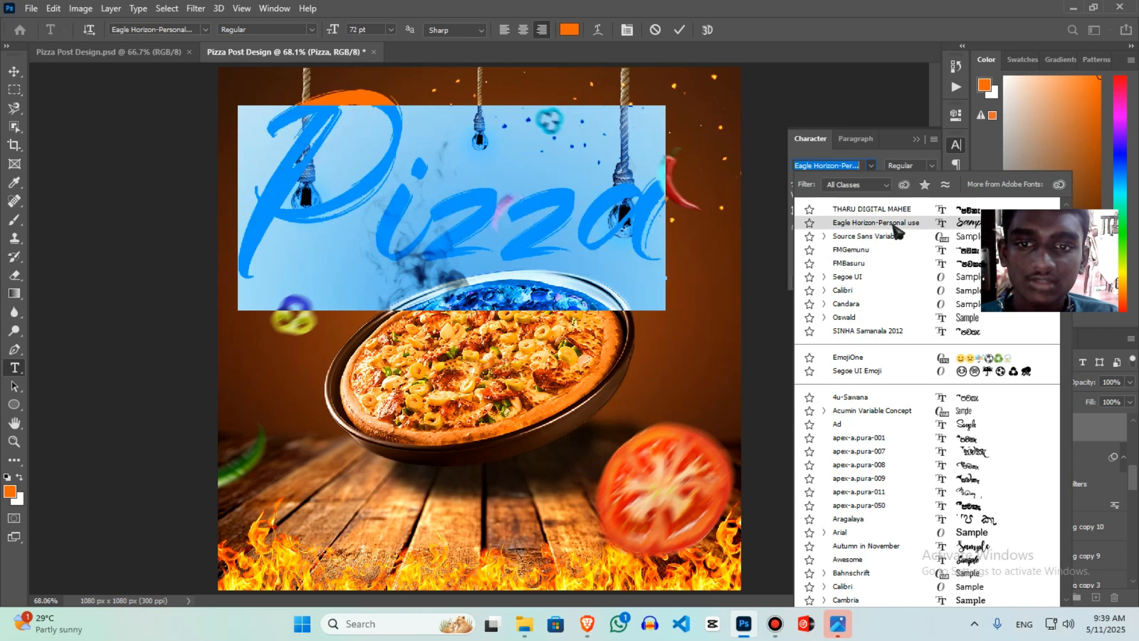
click(884, 222)
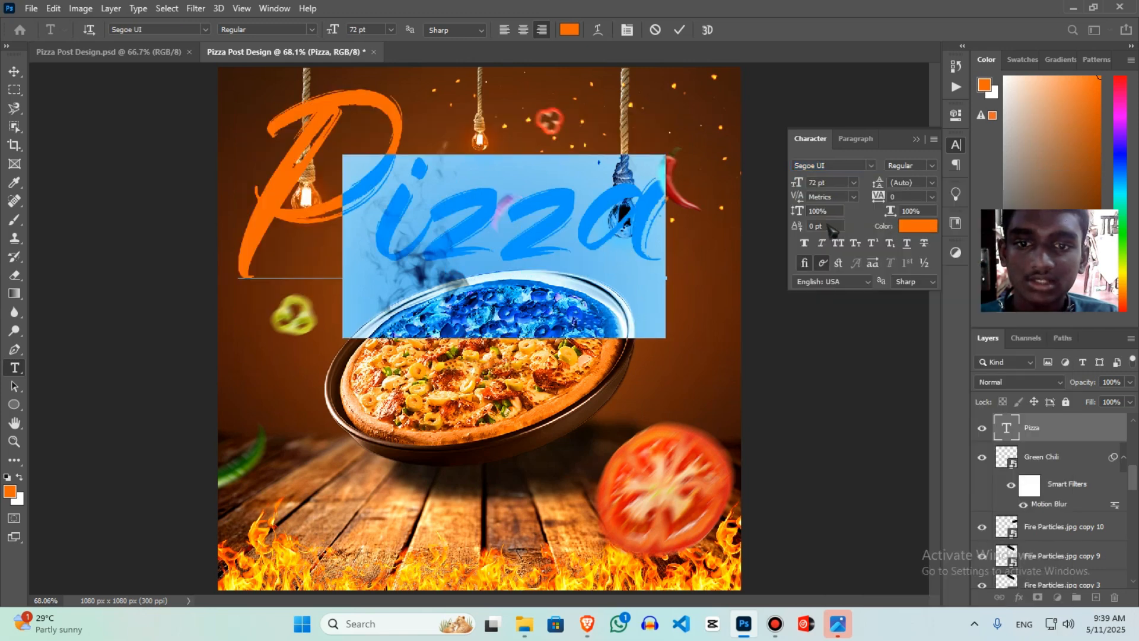
click(916, 141)
click(1087, 435)
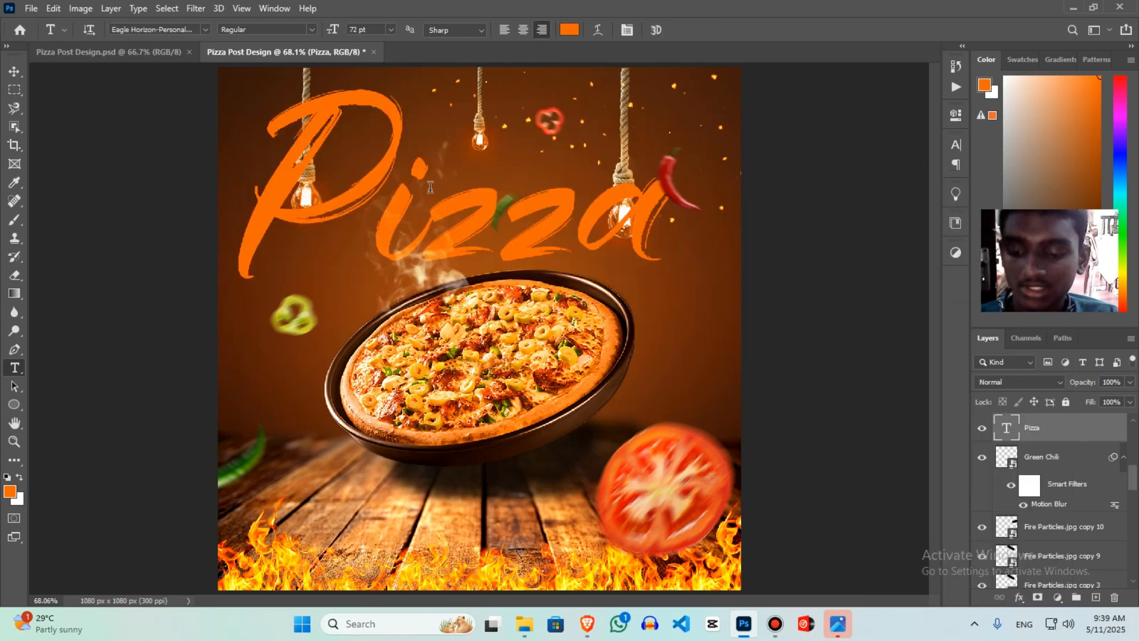
Scale the "Pizza" text to 67.80% and centre it horizontally over the pan's upper rim
key(v)
key(ctrl+t)
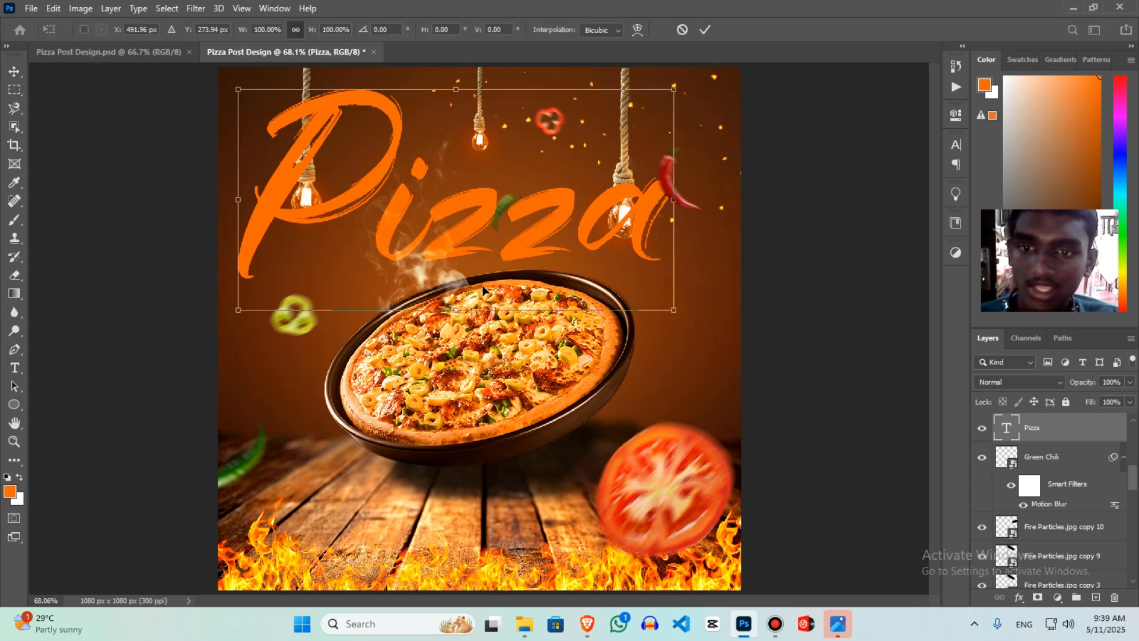
drag(462, 311, 513, 308)
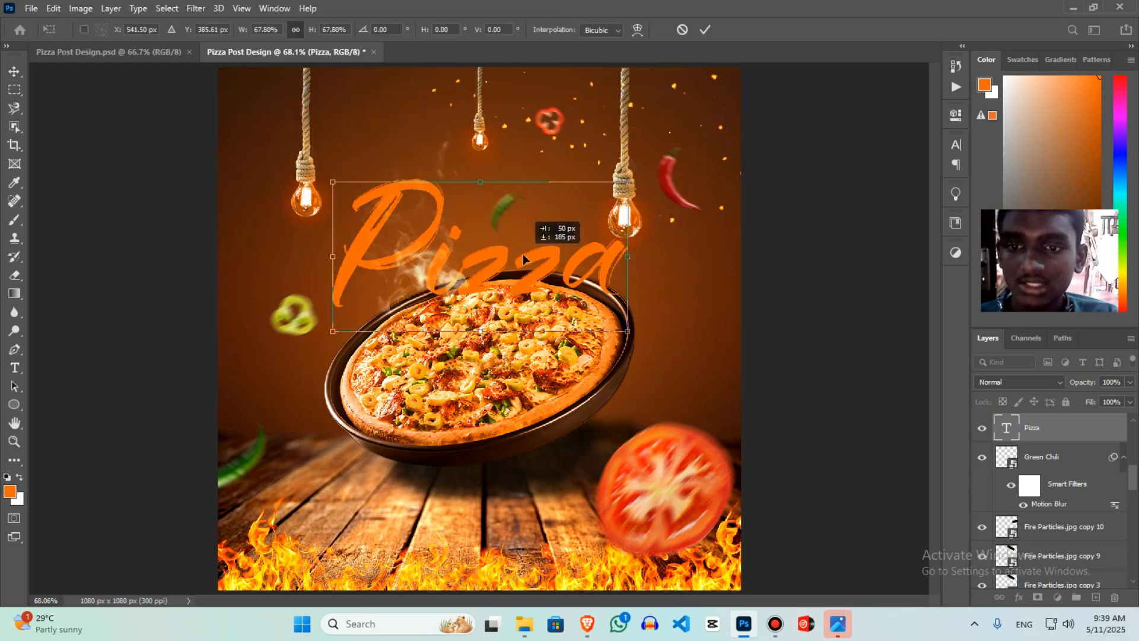
key(Return)
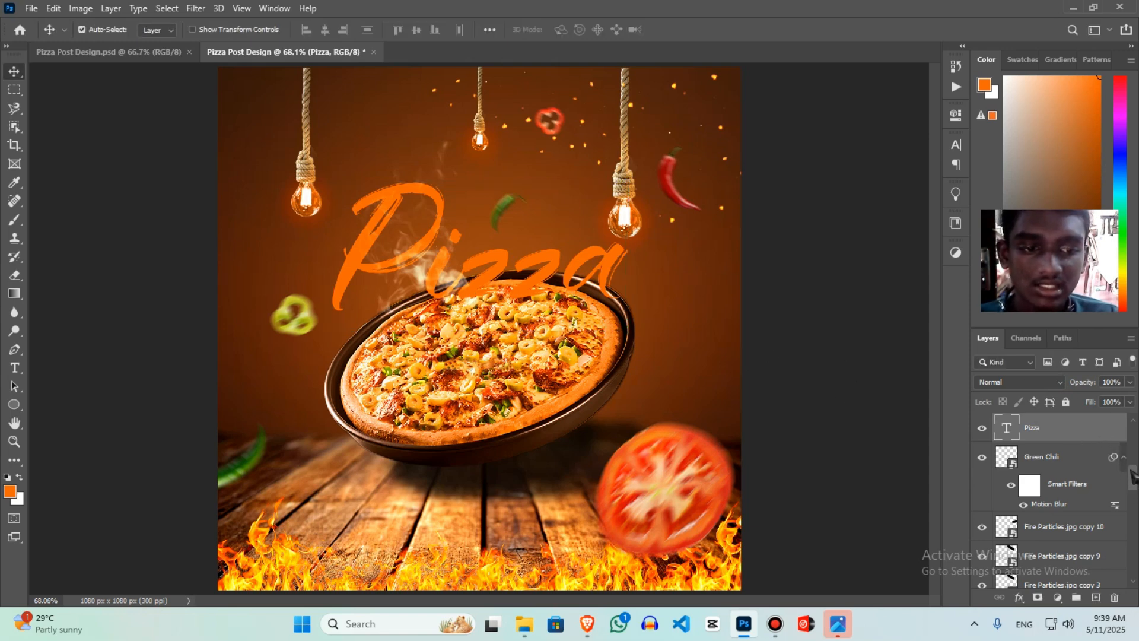
Move the "Pizza" text layer down the layer stack to directly below the Pizza.jpg layer
drag(1093, 437, 1082, 566)
scroll(1131, 491, down, 3)
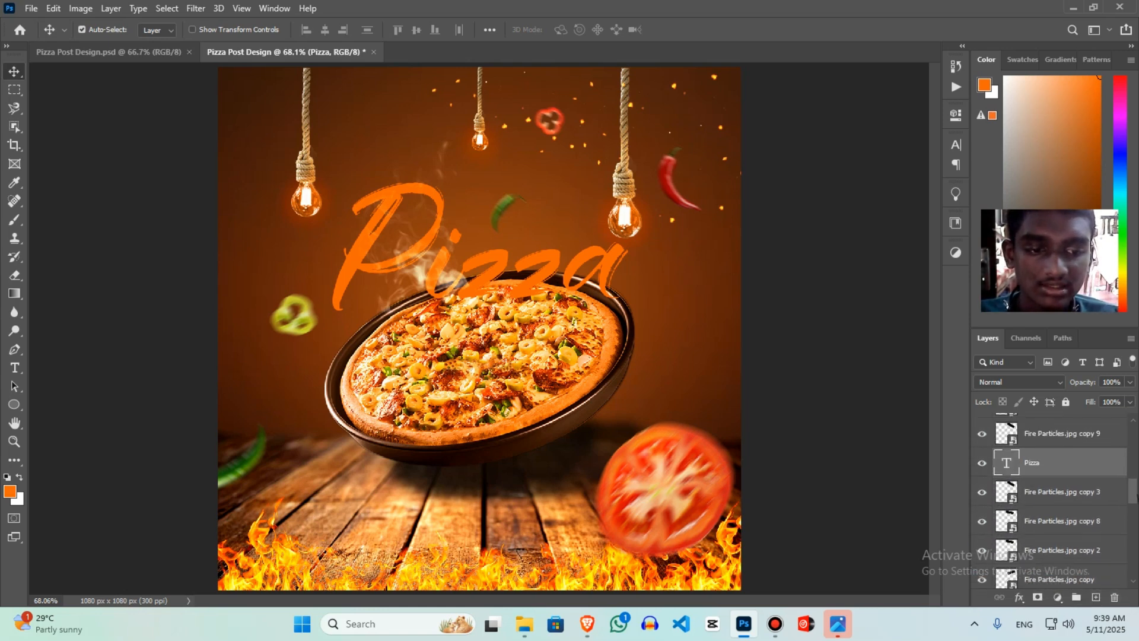
drag(1096, 473, 1098, 564)
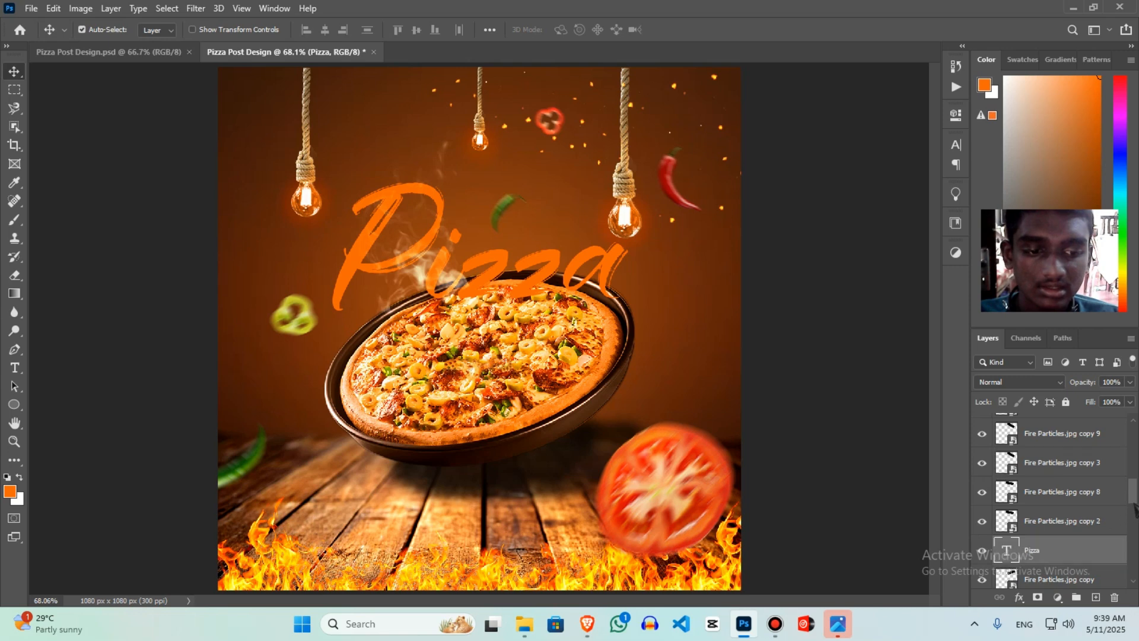
scroll(1133, 511, down, 4)
drag(1085, 433, 1085, 560)
scroll(1134, 522, down, 4)
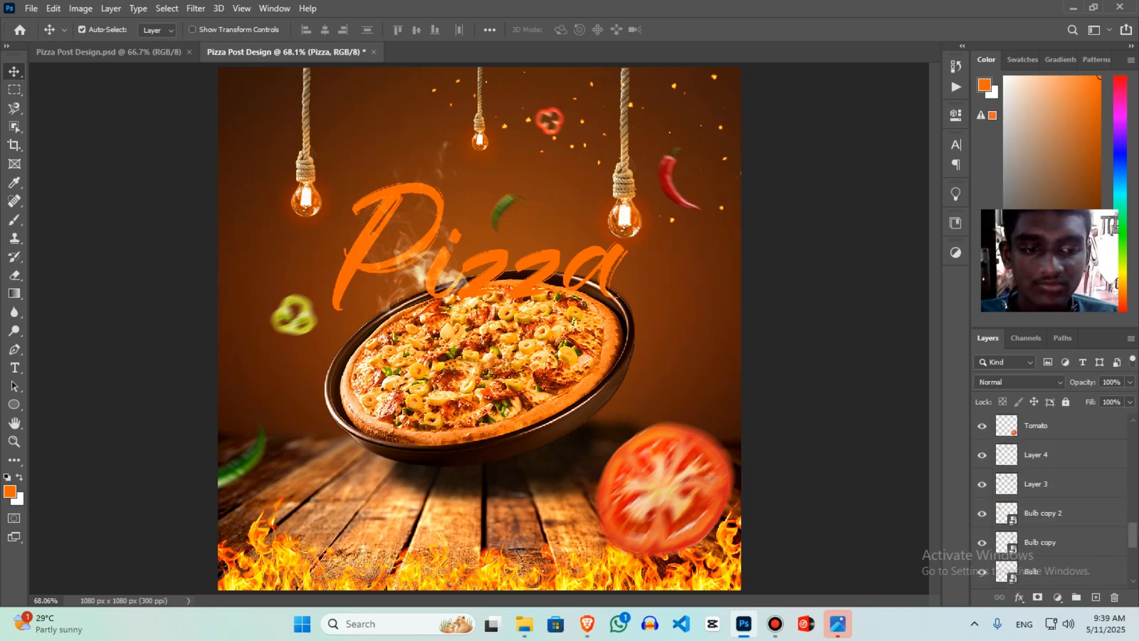
drag(1100, 445, 1098, 557)
scroll(1134, 548, down, 3)
scroll(1134, 549, up, 1)
drag(1094, 482, 1075, 520)
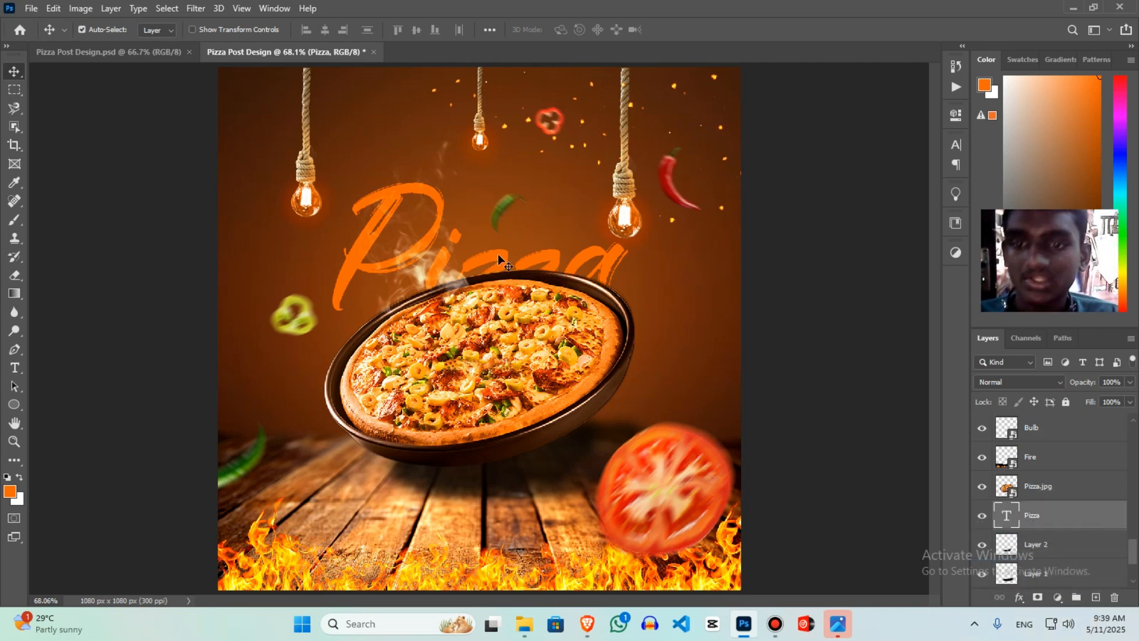
Raise the "Pizza" text slightly from behind the pan and check its placement against the reference design
drag(498, 255, 560, 244)
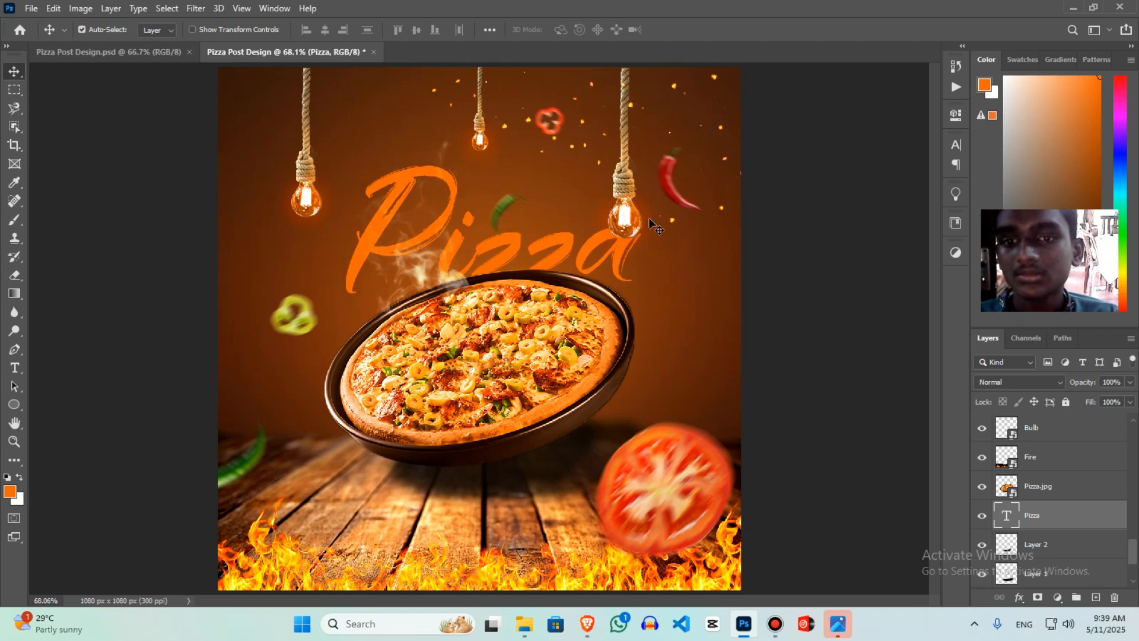
click(130, 62)
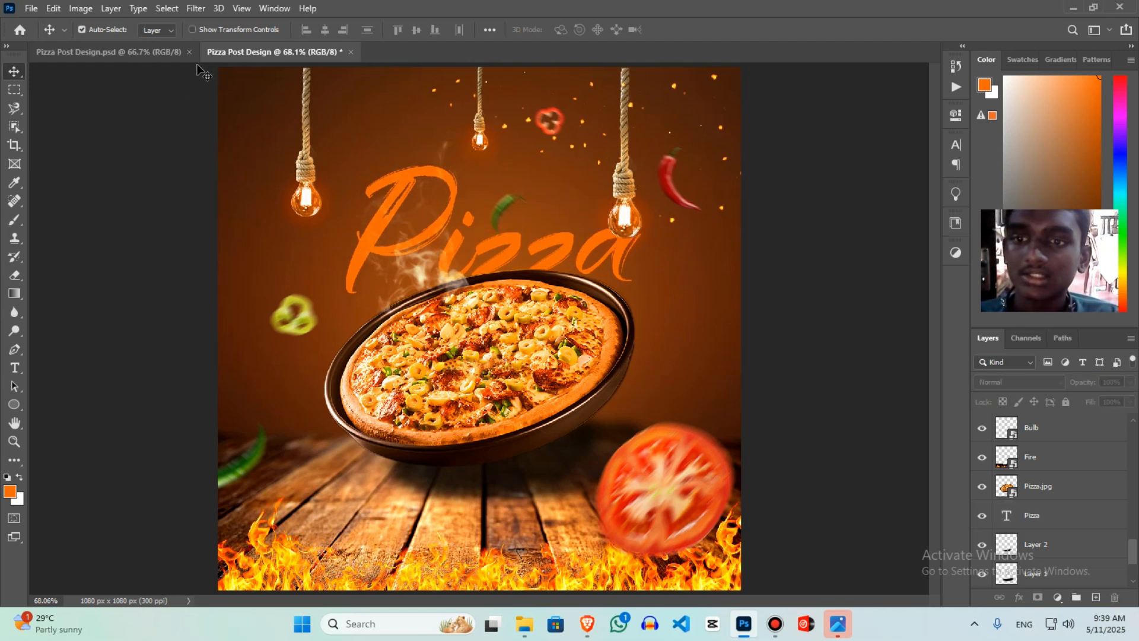
click(139, 57)
click(287, 53)
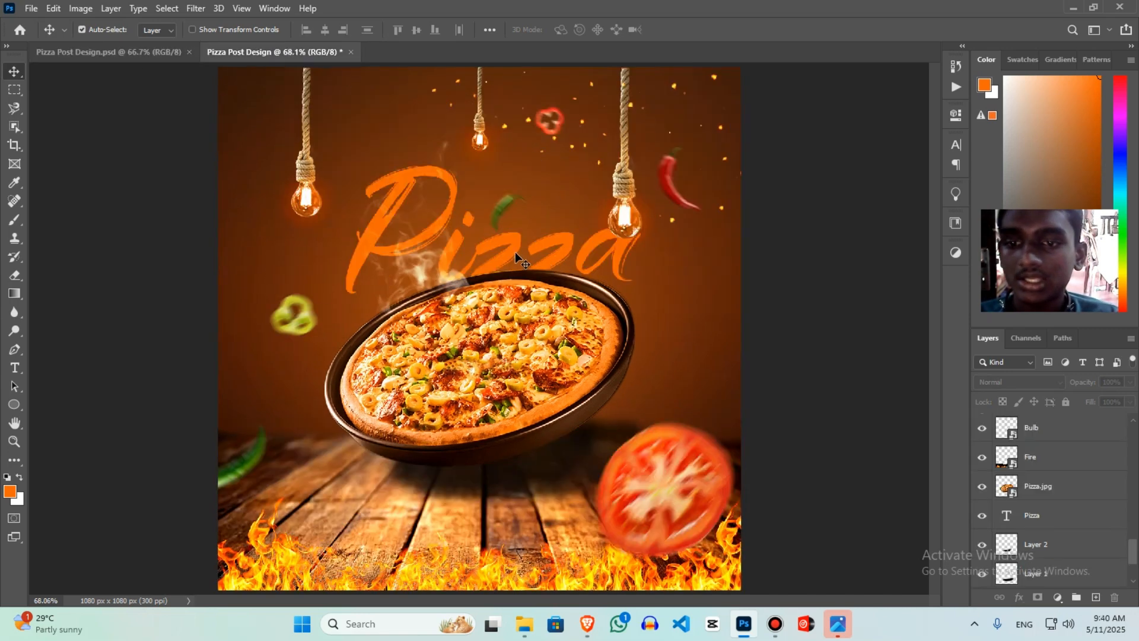
Recolour the "Pizza" text to yellow-orange ff9600, starting from a colour sampled in the flames
double_click(493, 259)
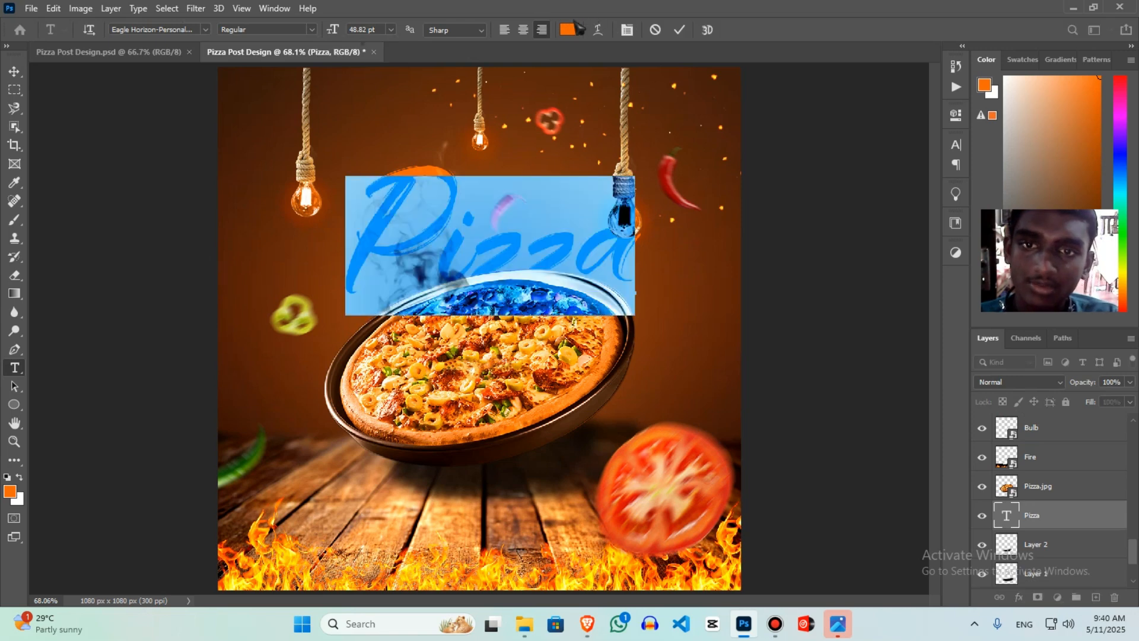
click(568, 30)
click(283, 551)
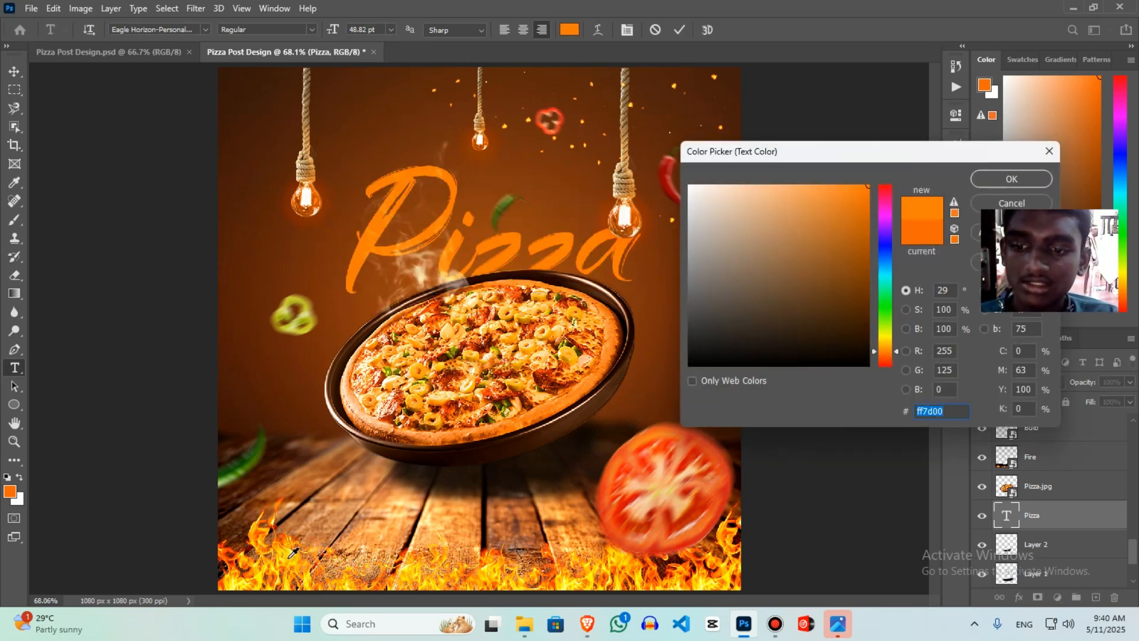
click(293, 552)
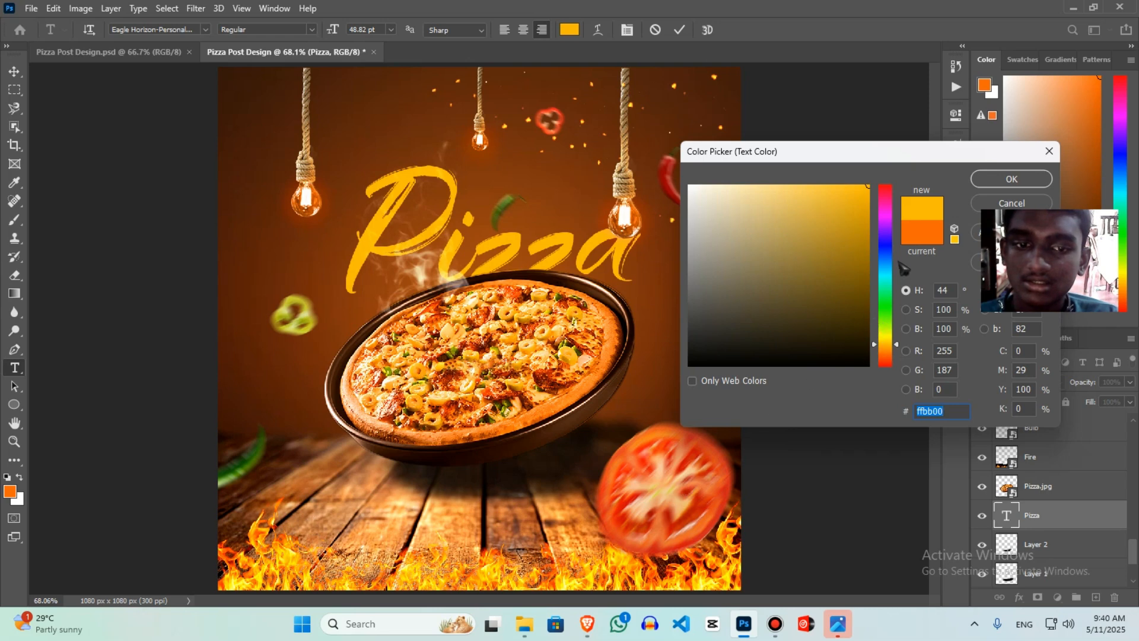
click(899, 351)
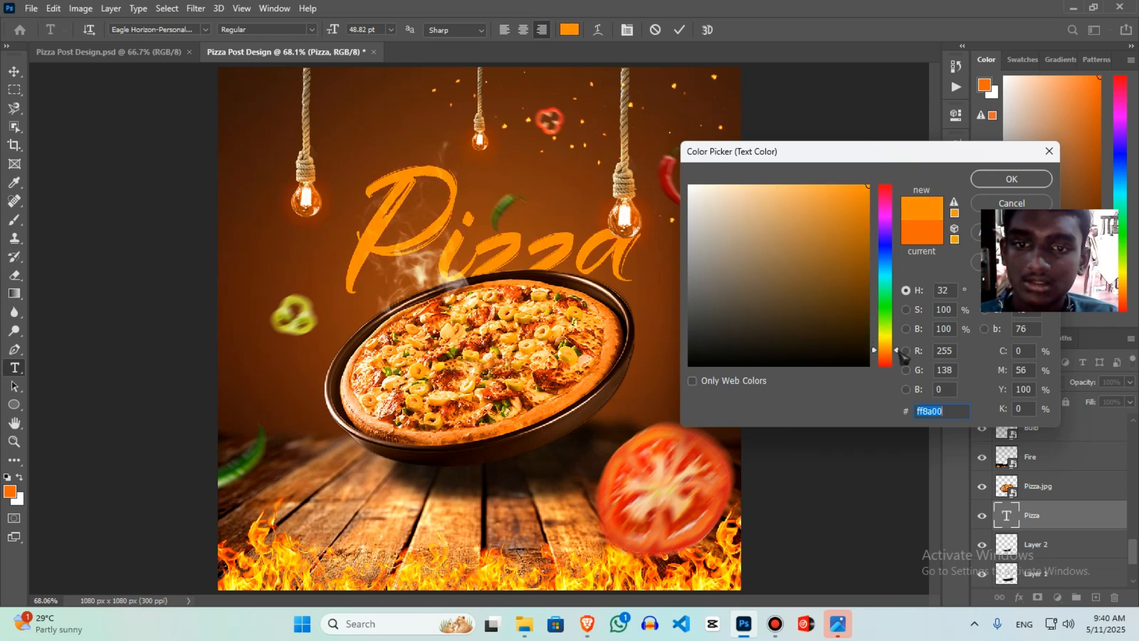
drag(899, 351, 898, 349)
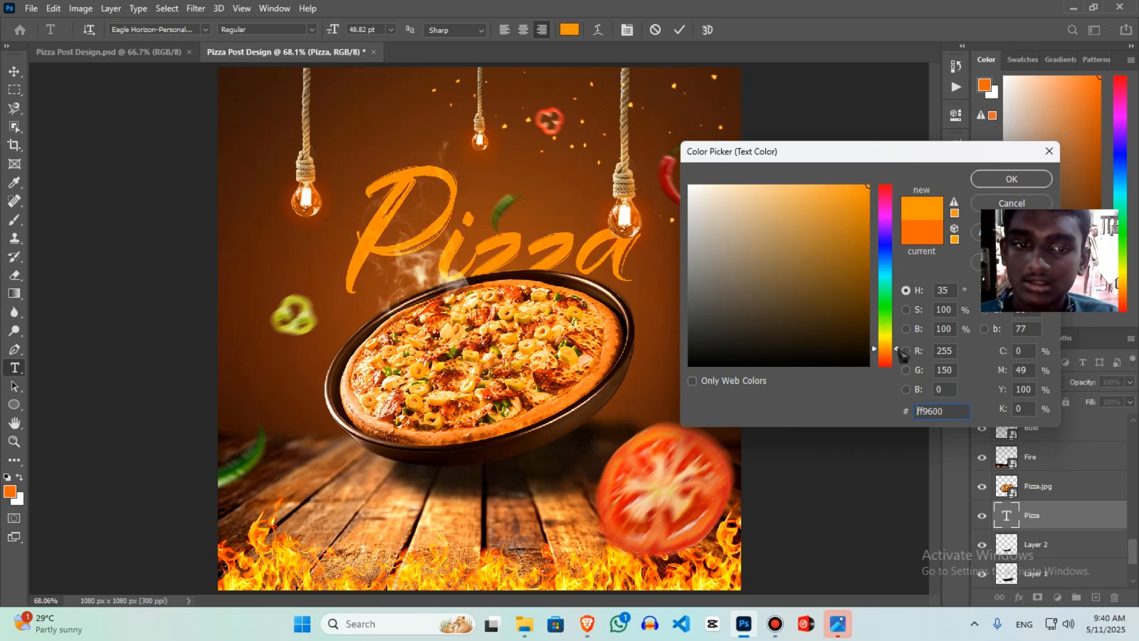
click(1010, 180)
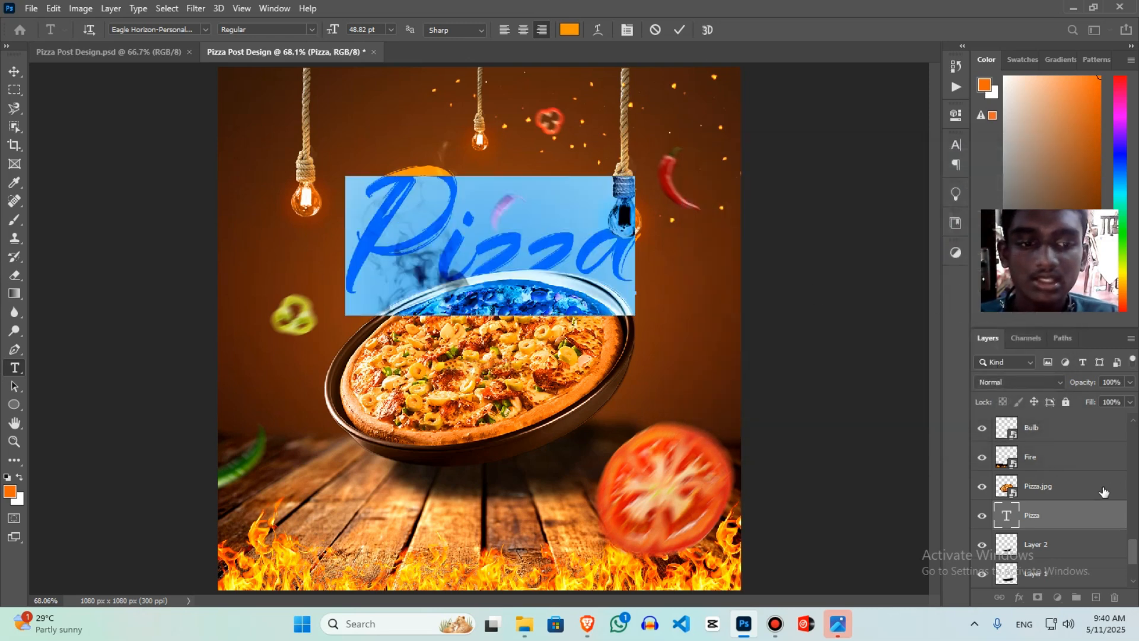
click(1084, 519)
key(v)
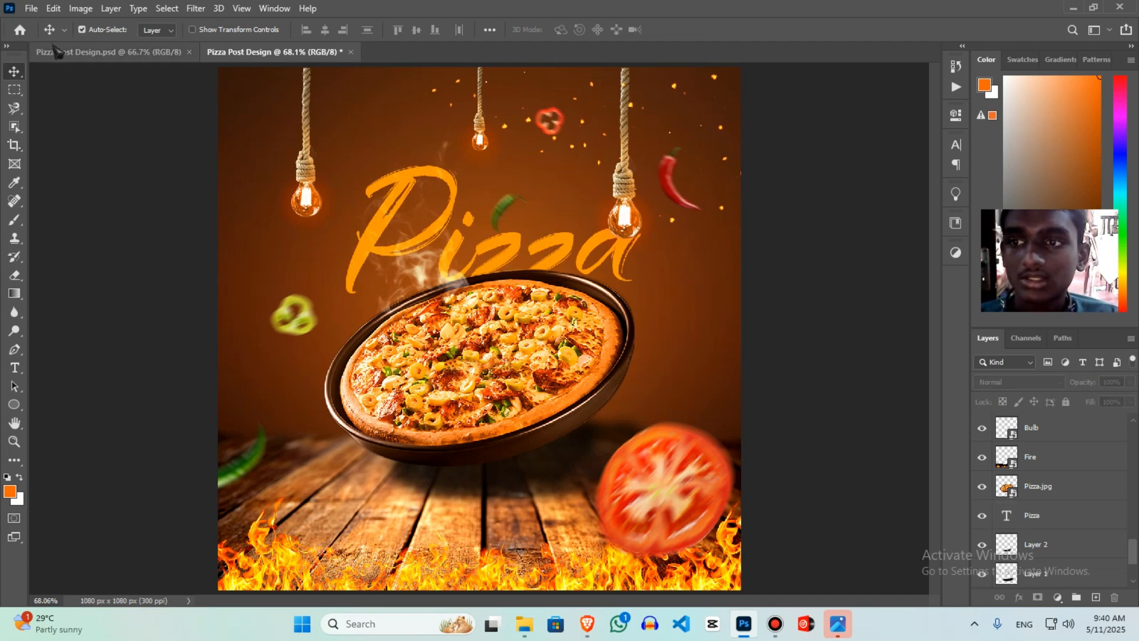
Examine the text in the reference design, then return to the working document and select the "Pizza" text layer
click(78, 52)
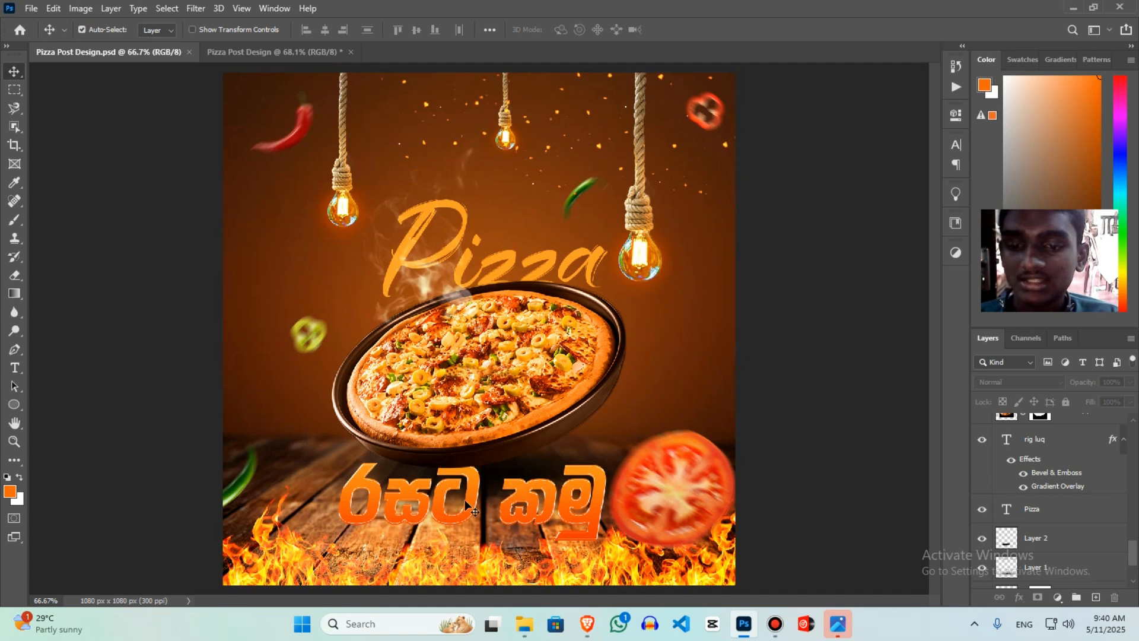
click(240, 54)
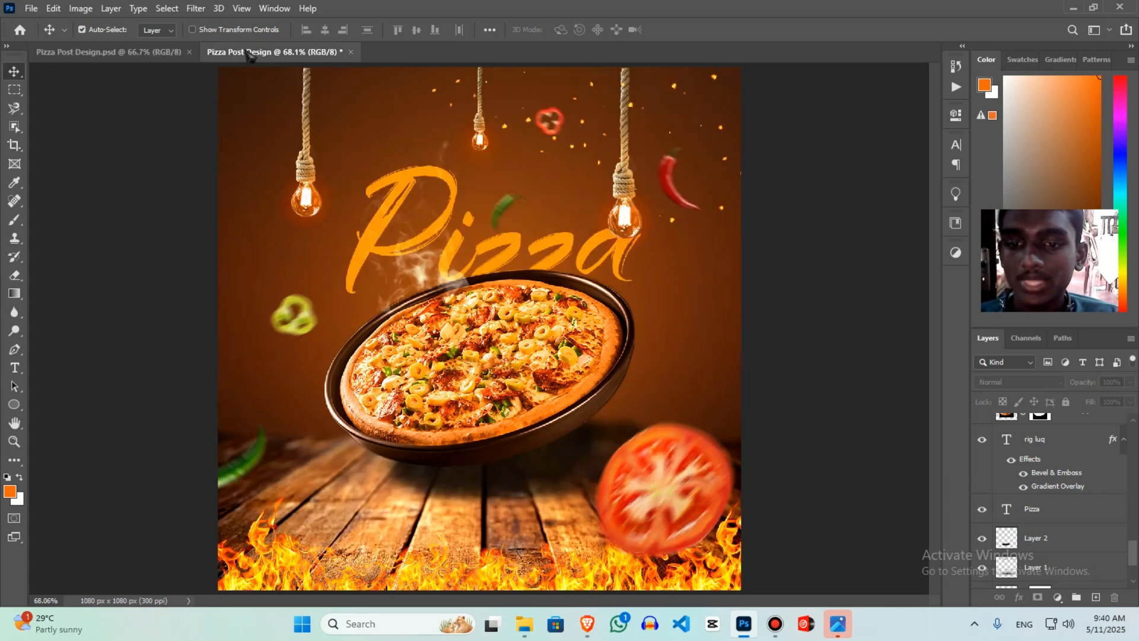
click(403, 322)
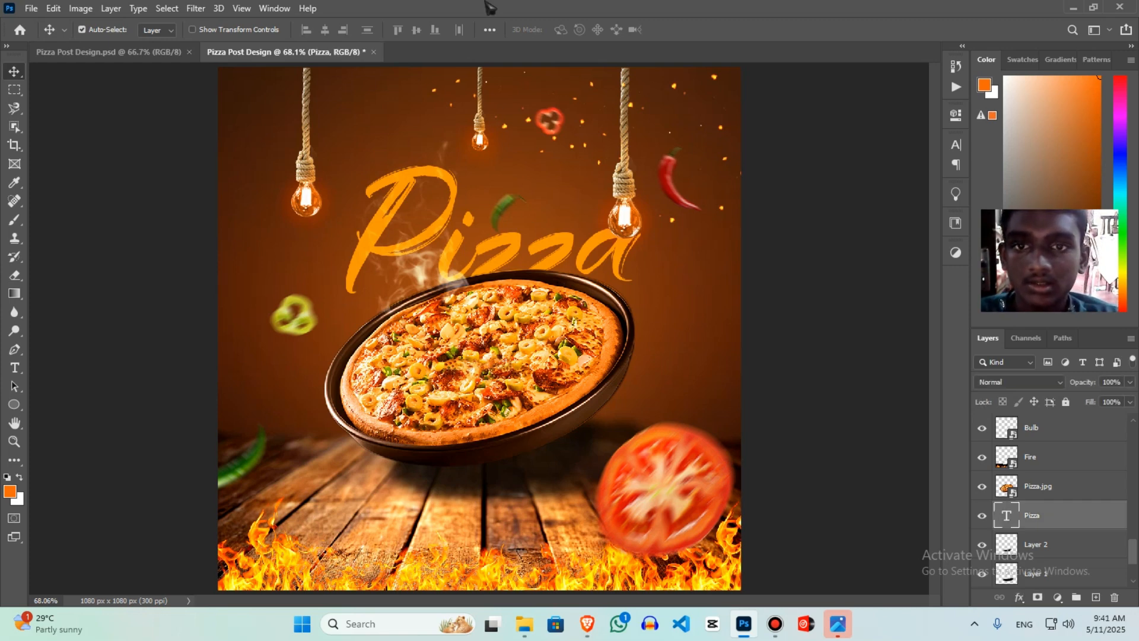
mouse_move(492, 10)
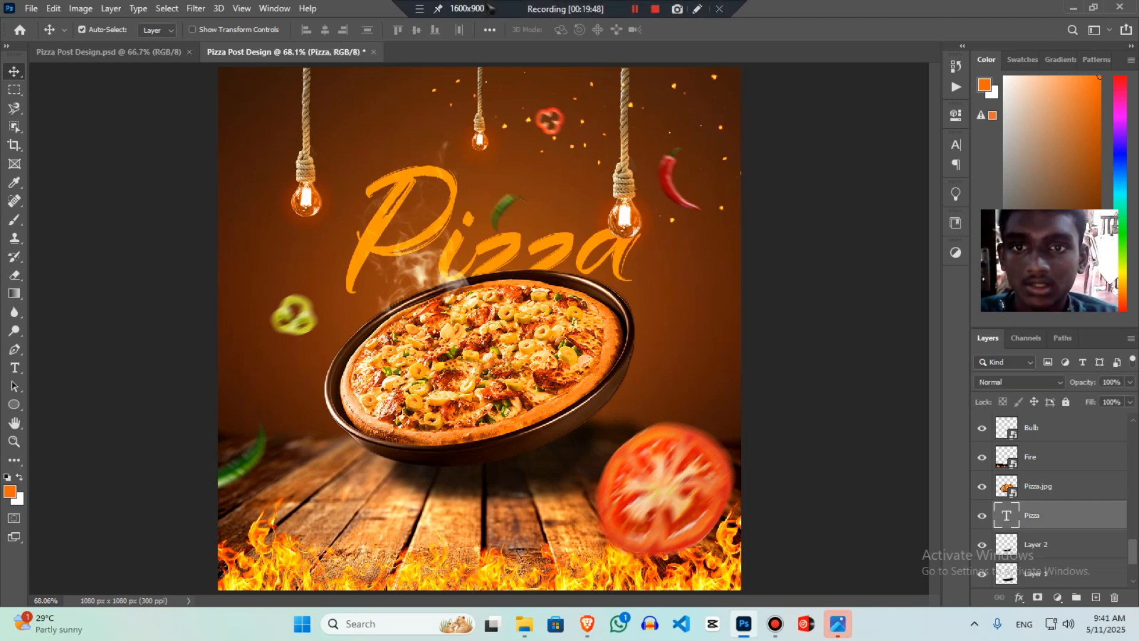
Start a new text layer over the lower part of the design and open Sinhala Font Converter
key(t)
click(411, 485)
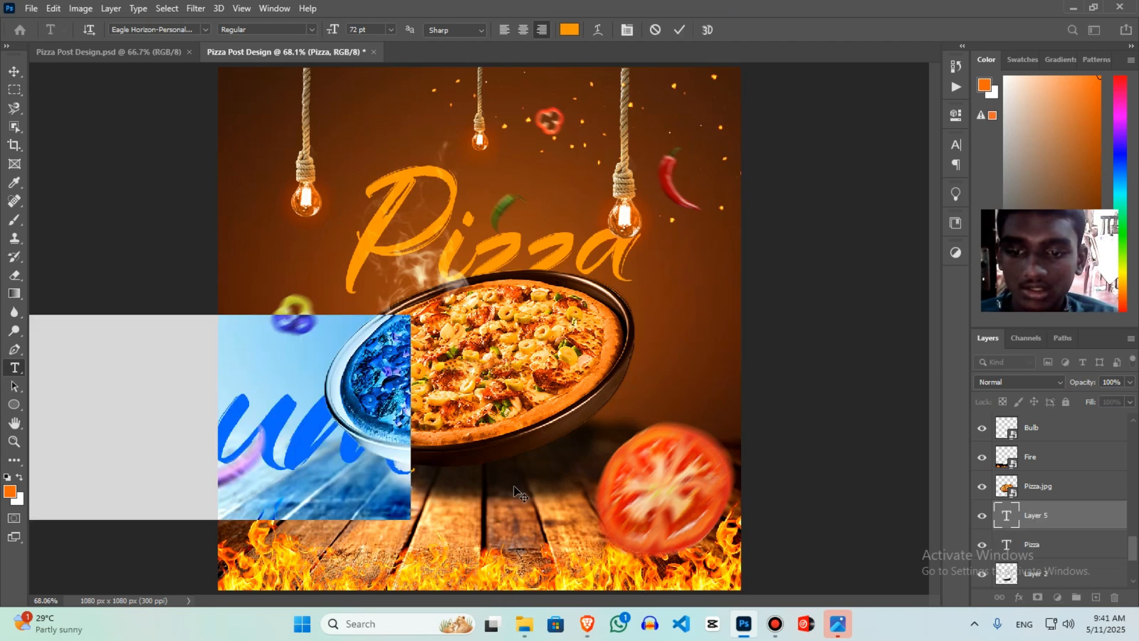
key(super)
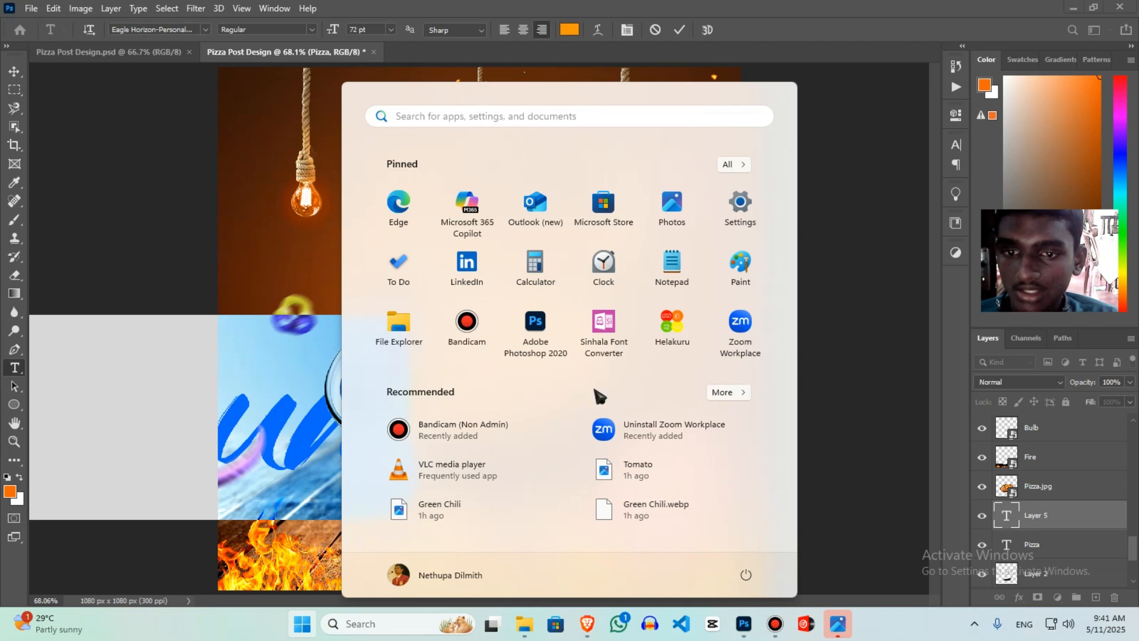
key(Escape)
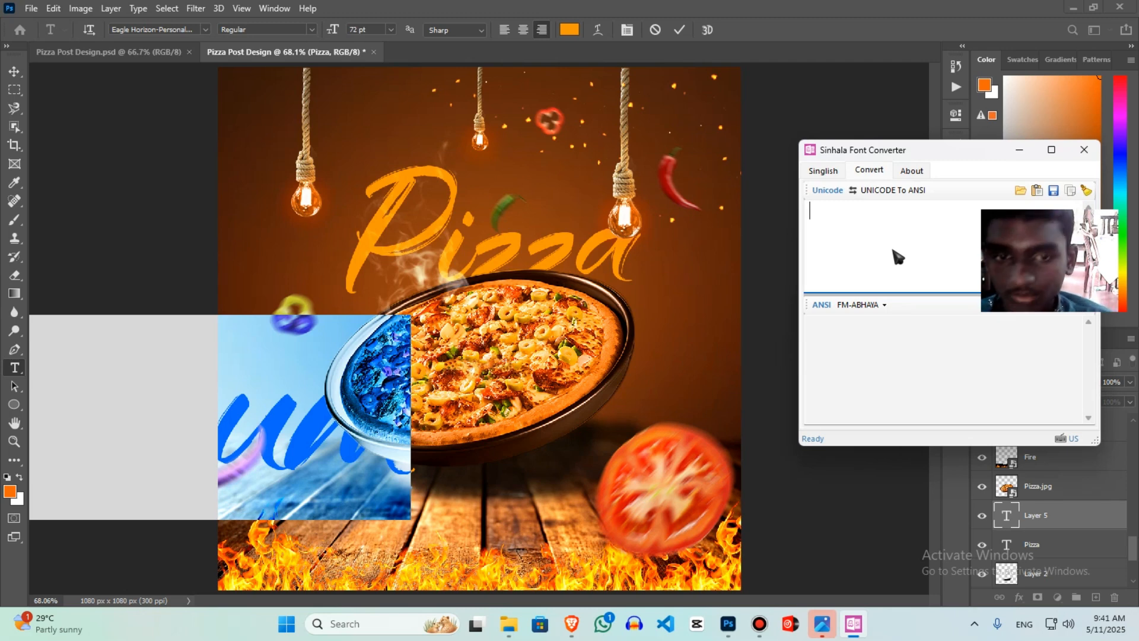
Enter the Sinhala text "රසට කමු" in the converter for Unicode to ANSI conversion in FM-ABHAYA format
key(alt+shift)
text(ඩ)
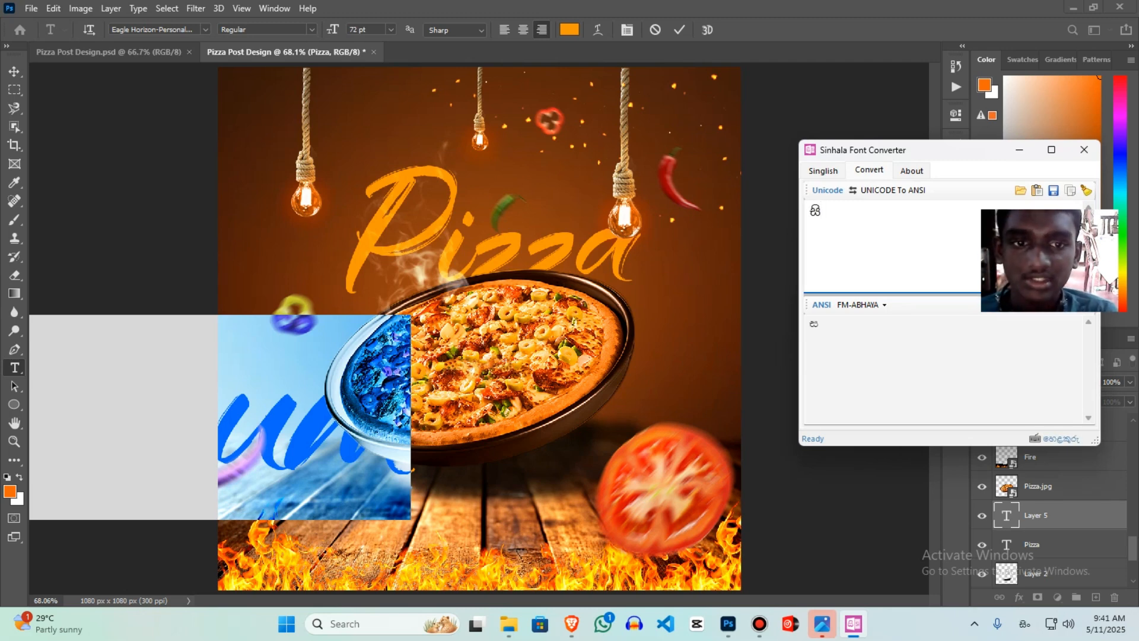
text(රස)
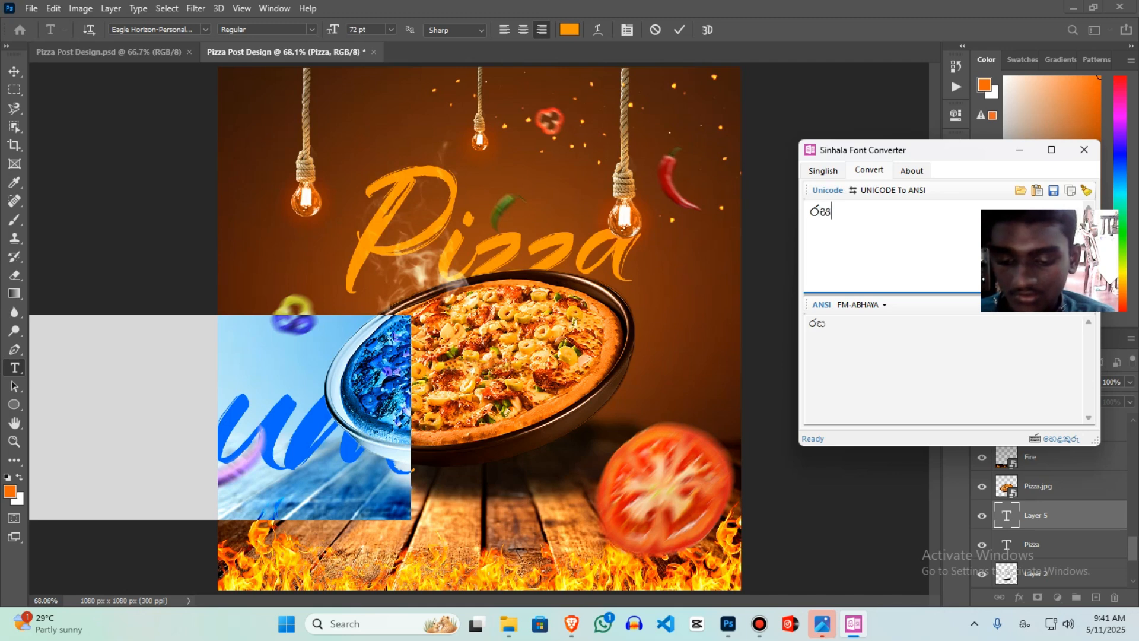
text(ට කමු)
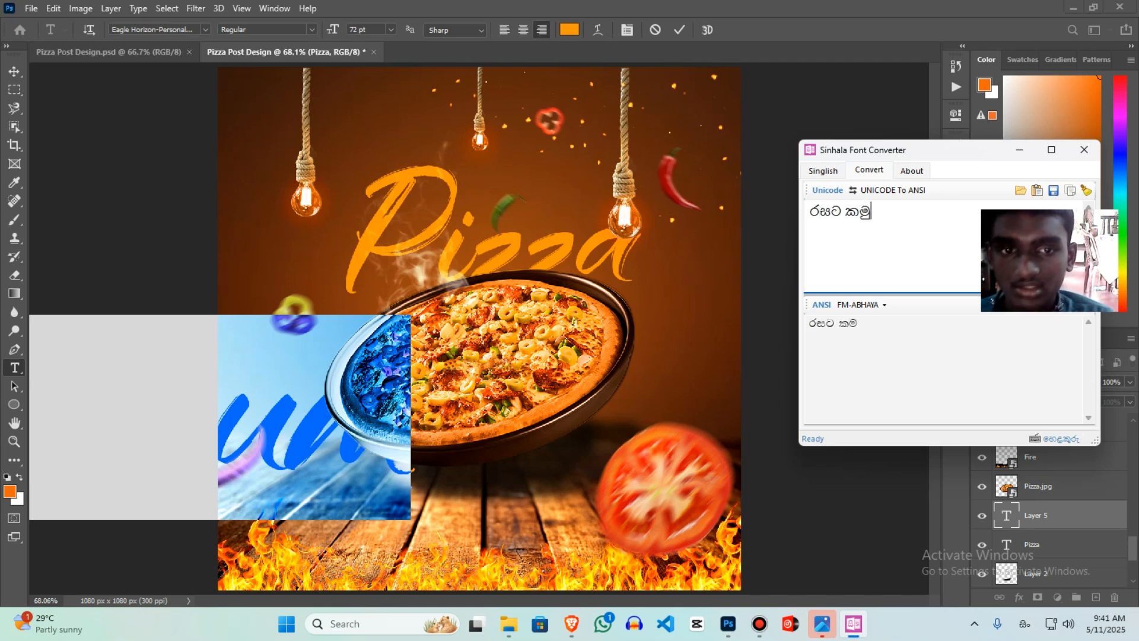
drag(937, 147, 812, 149)
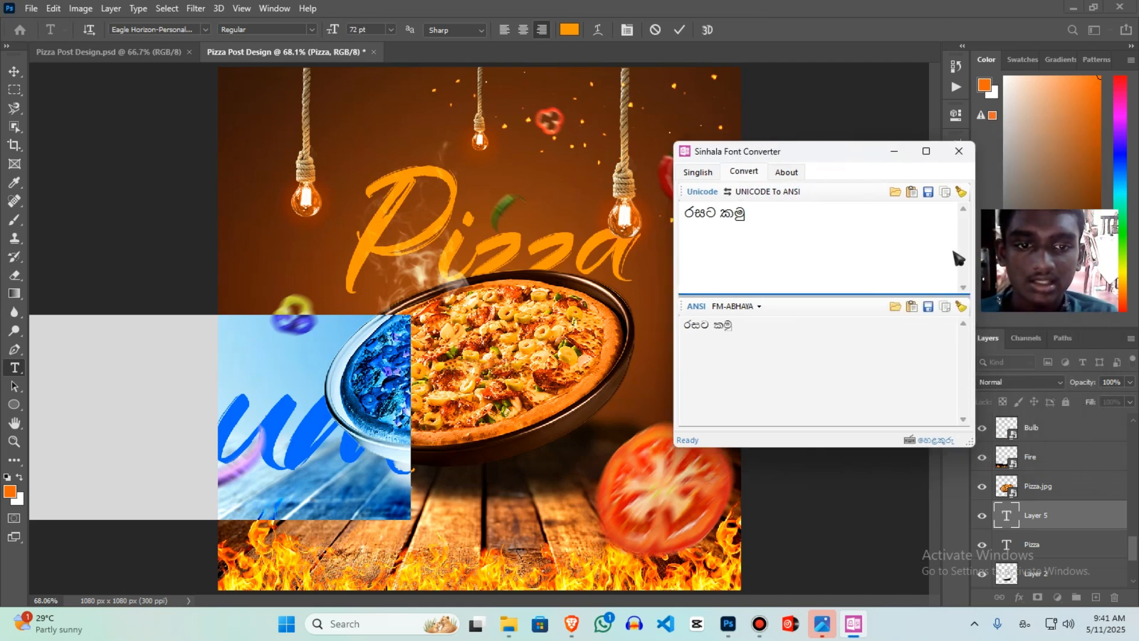
Return to Photoshop, put the converted text "rig luq" in the new text layer and move it to the lower centre of the design
click(895, 151)
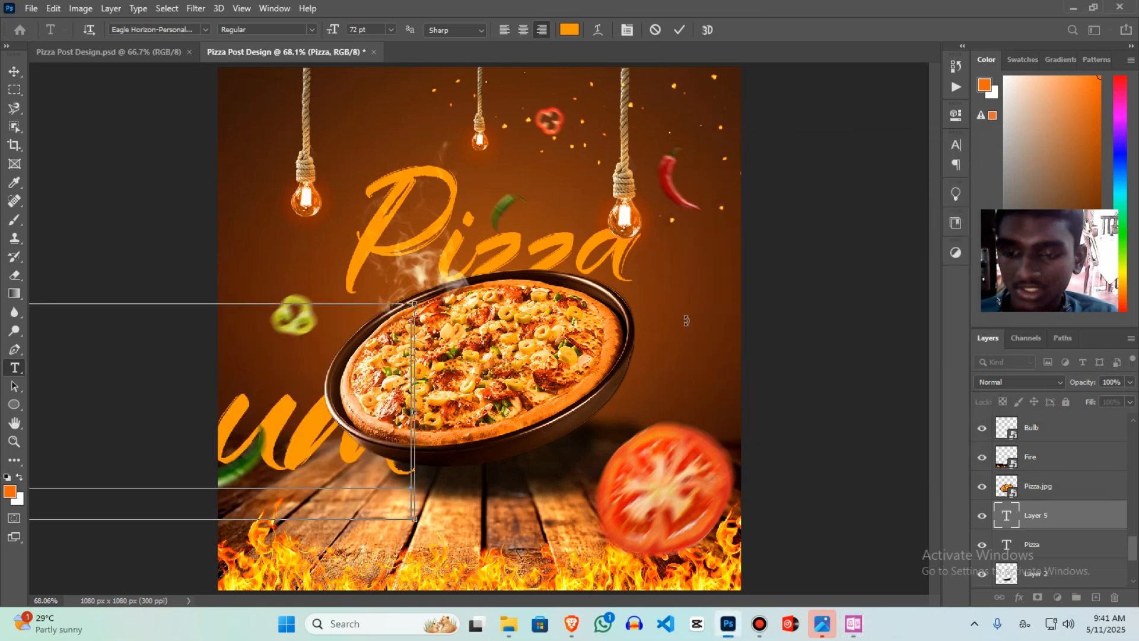
click(1080, 520)
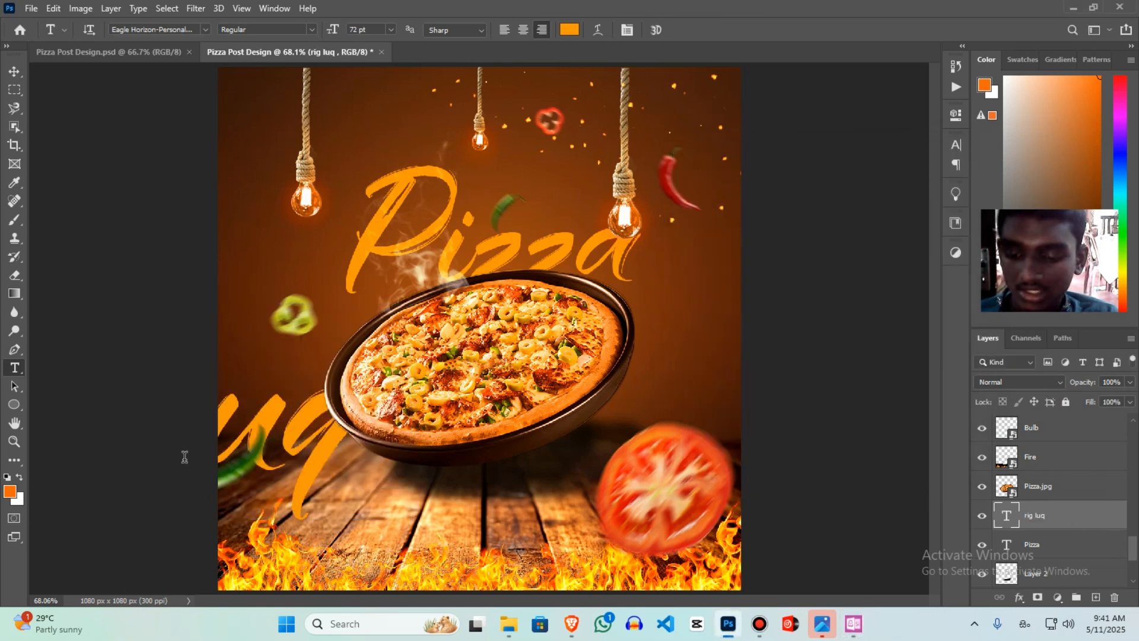
key(v)
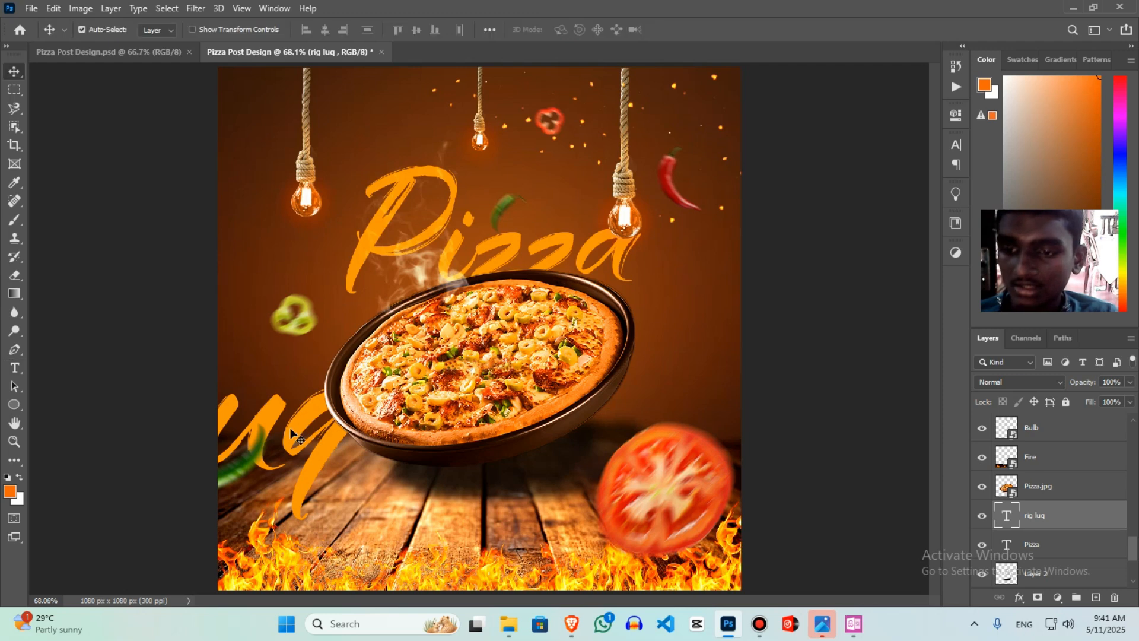
drag(297, 433, 563, 436)
click(646, 460)
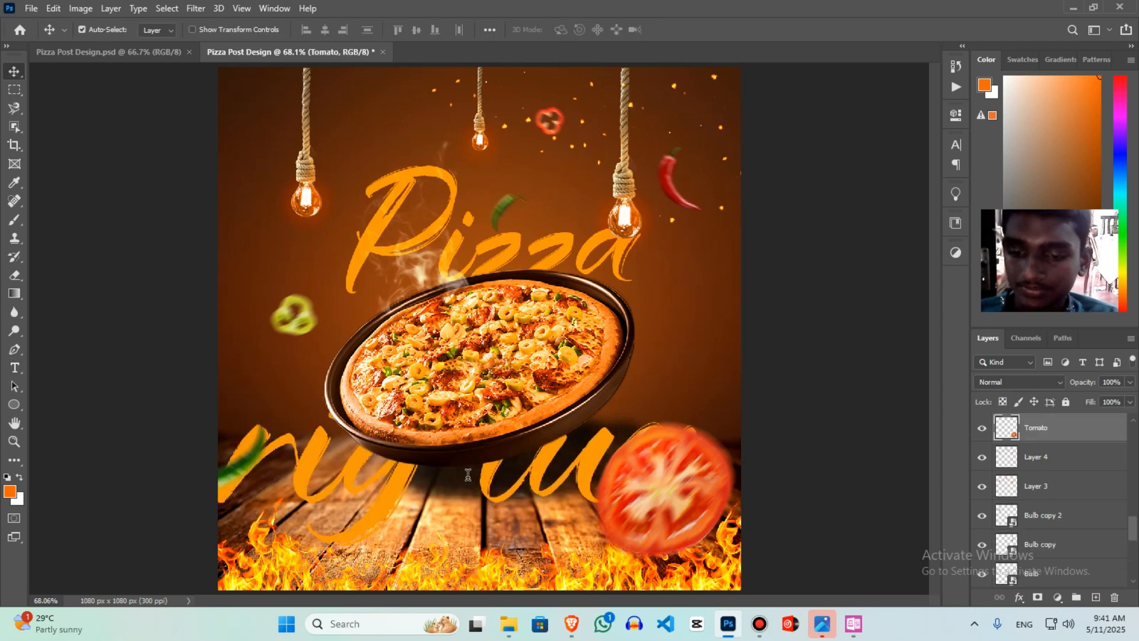
Change the font of the "rig luq" text to THARU DIGITAL MAHEE and commit the edit
double_click(569, 470)
click(870, 165)
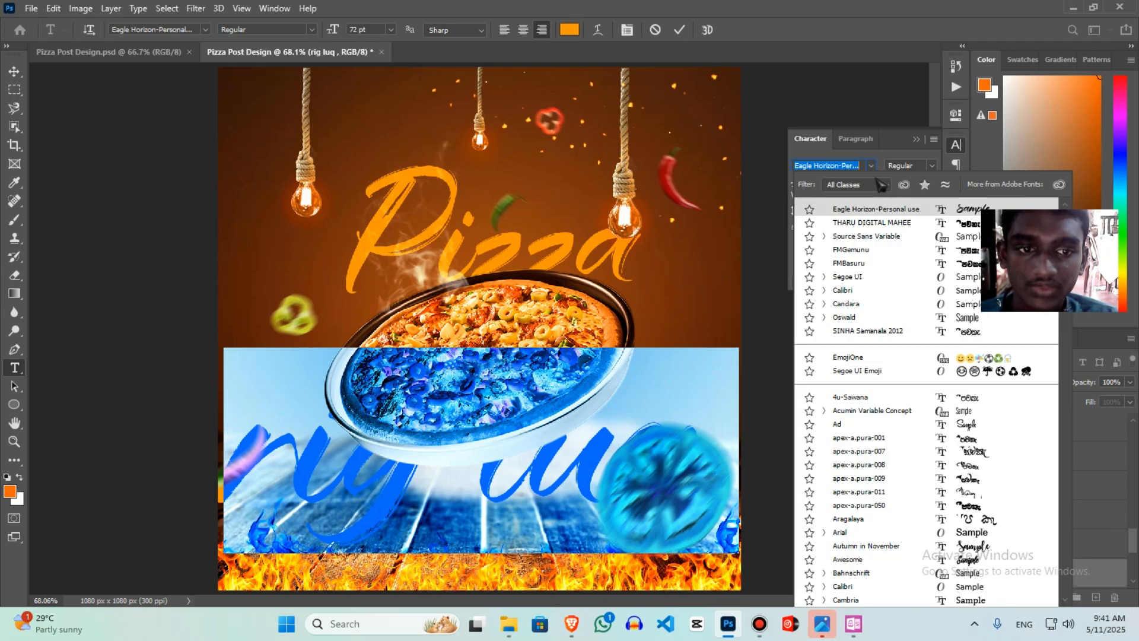
click(872, 224)
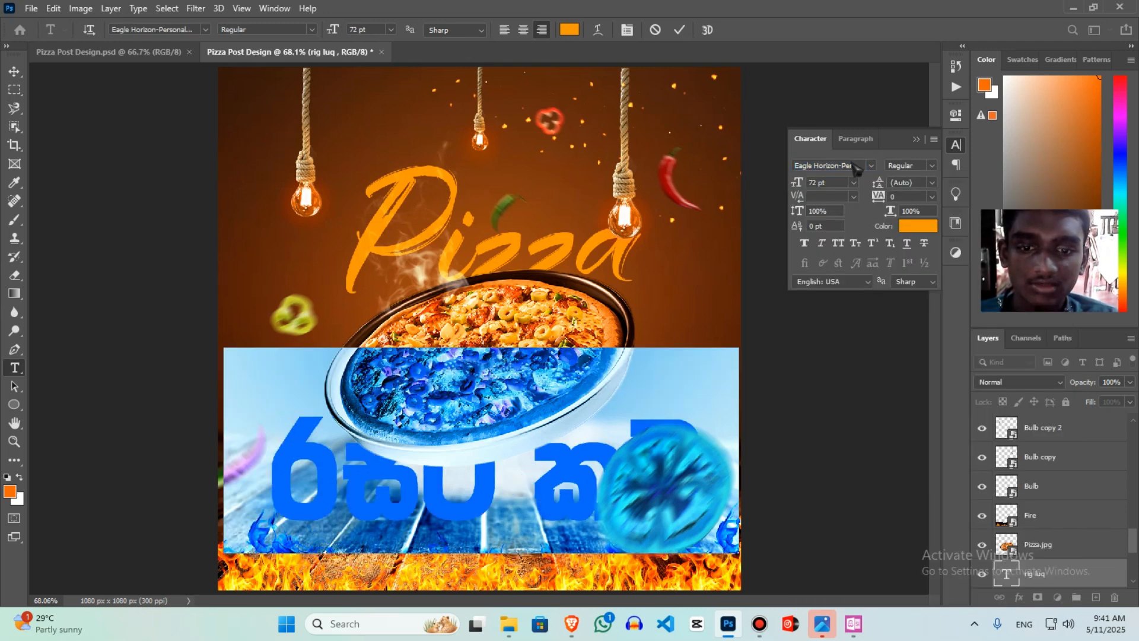
click(918, 140)
click(597, 488)
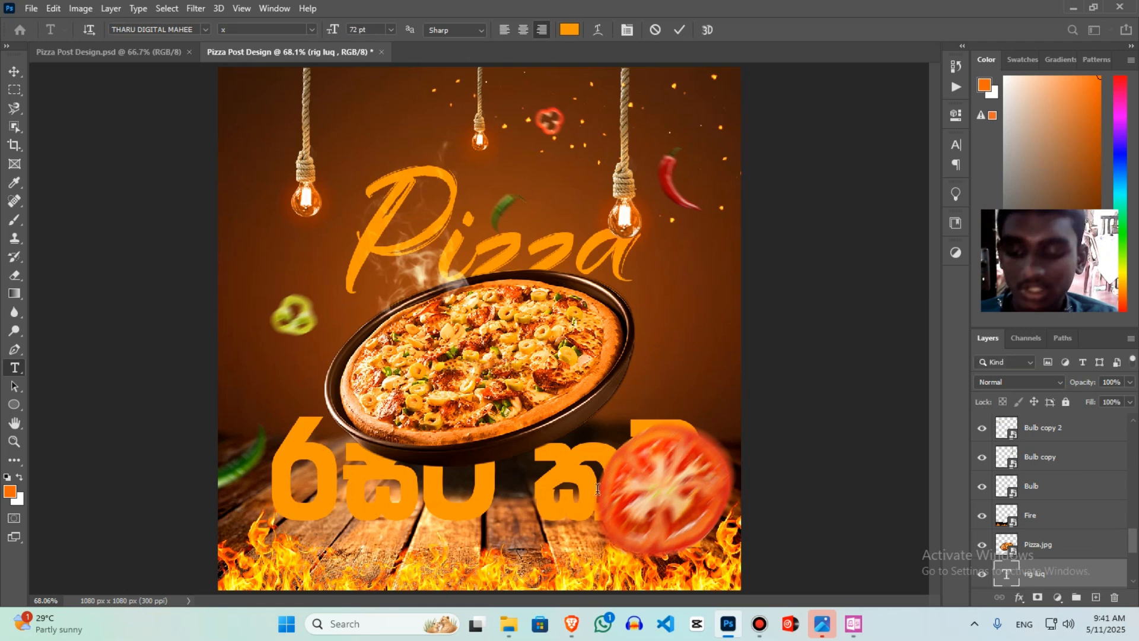
key(ctrl+Return)
key(v)
click(578, 504)
key(ctrl+t)
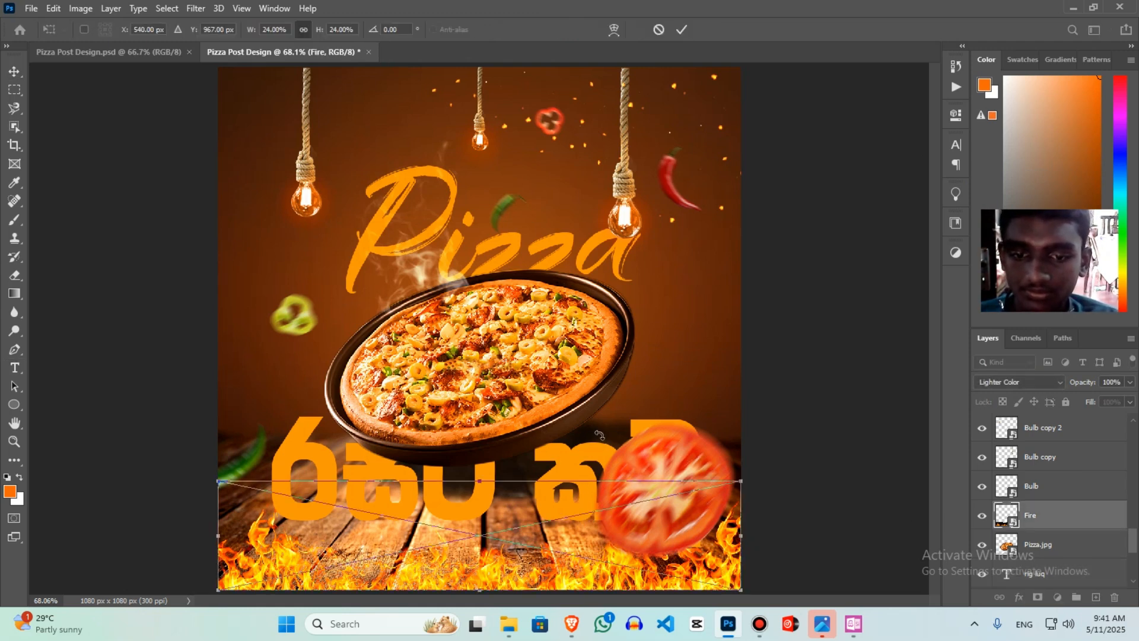
key(Return)
Scale the Sinhala text down to a little under half its size and place it directly beneath the pan
click(291, 435)
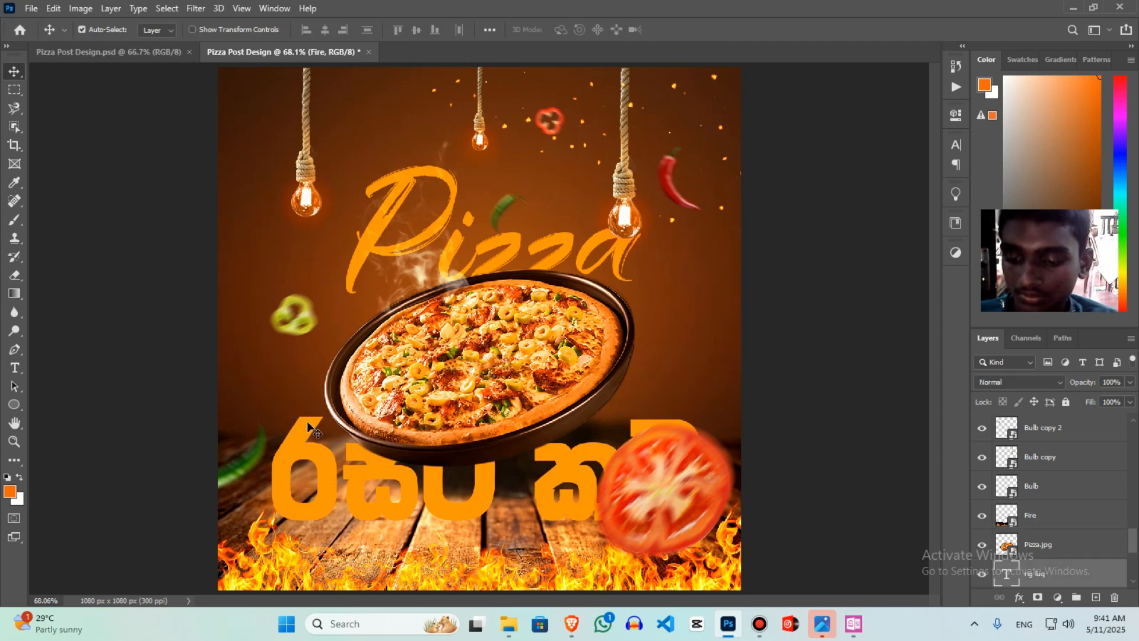
key(ctrl+t)
drag(270, 479, 417, 492)
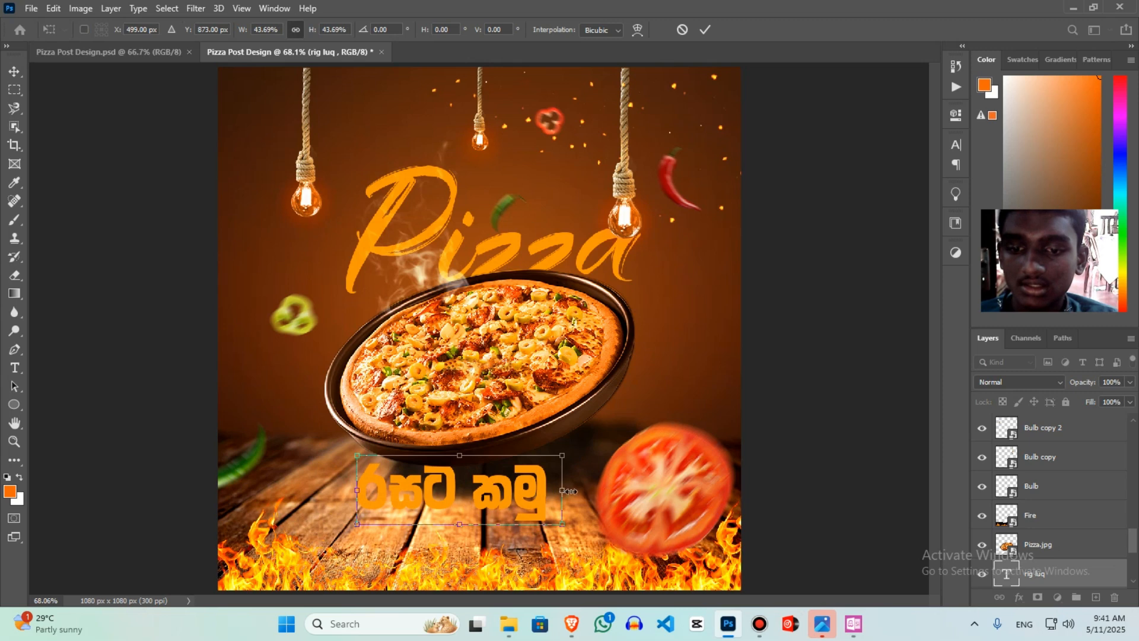
drag(571, 491, 590, 495)
key(Return)
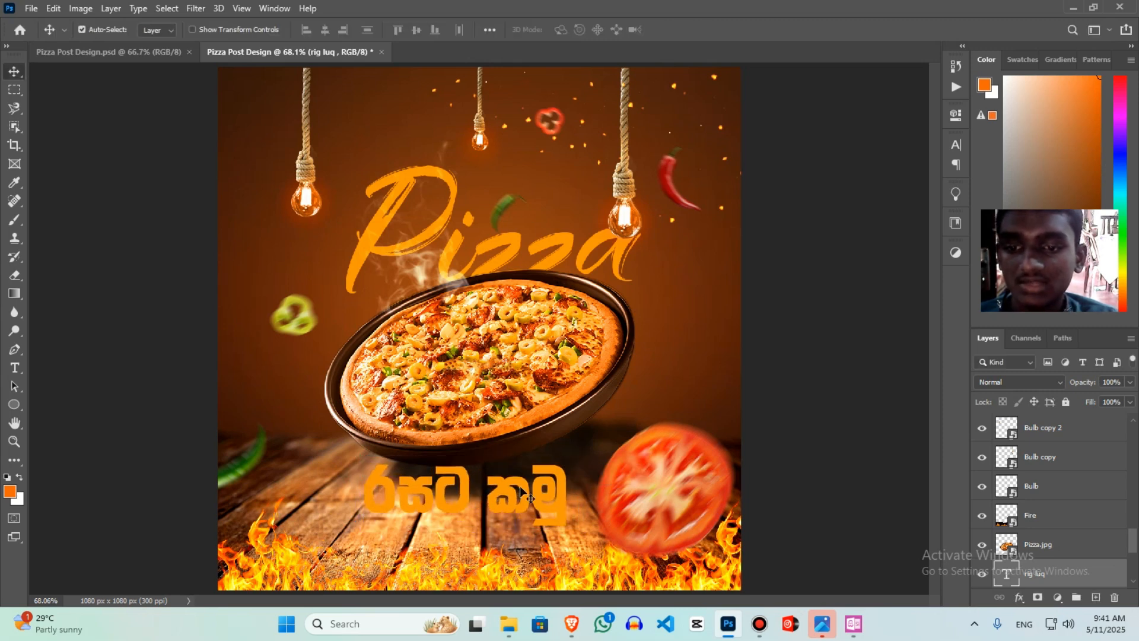
Compare the Sinhala text with the reference design, enlarge it to 113.13% and centre it horizontally on the canvas at X 540 px
click(160, 52)
click(287, 54)
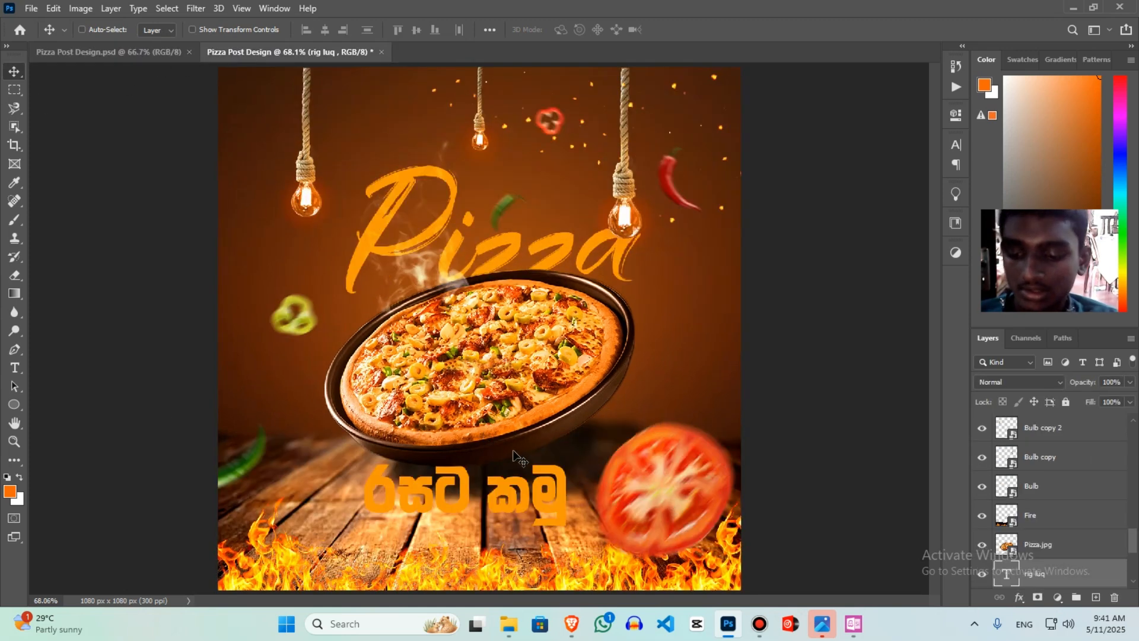
key(ctrl+t)
drag(577, 494, 587, 494)
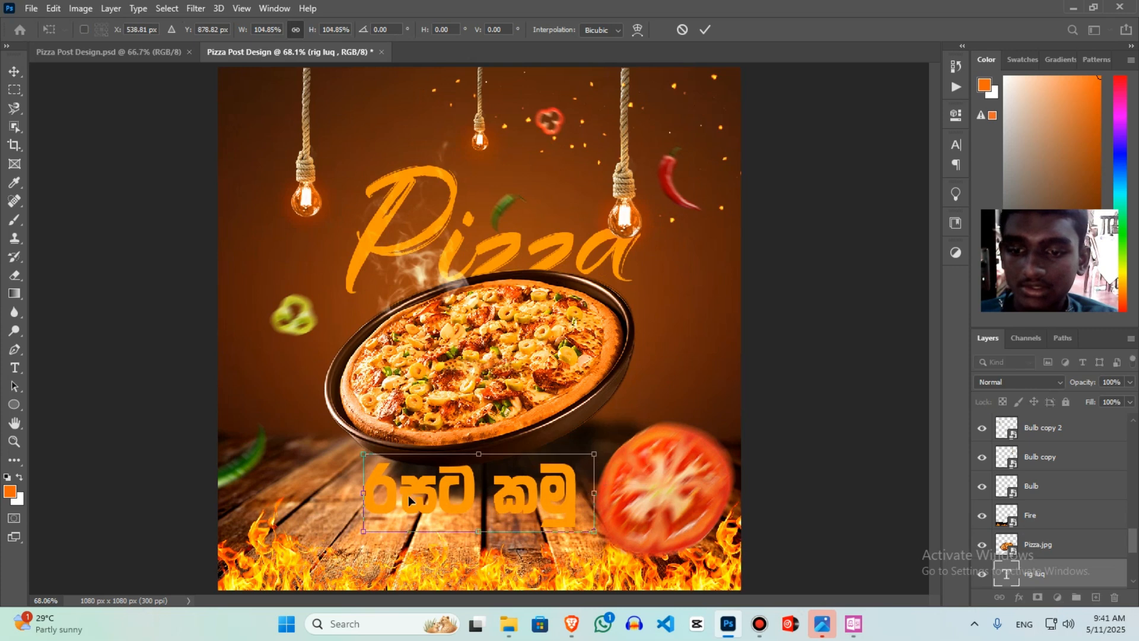
drag(368, 493, 348, 493)
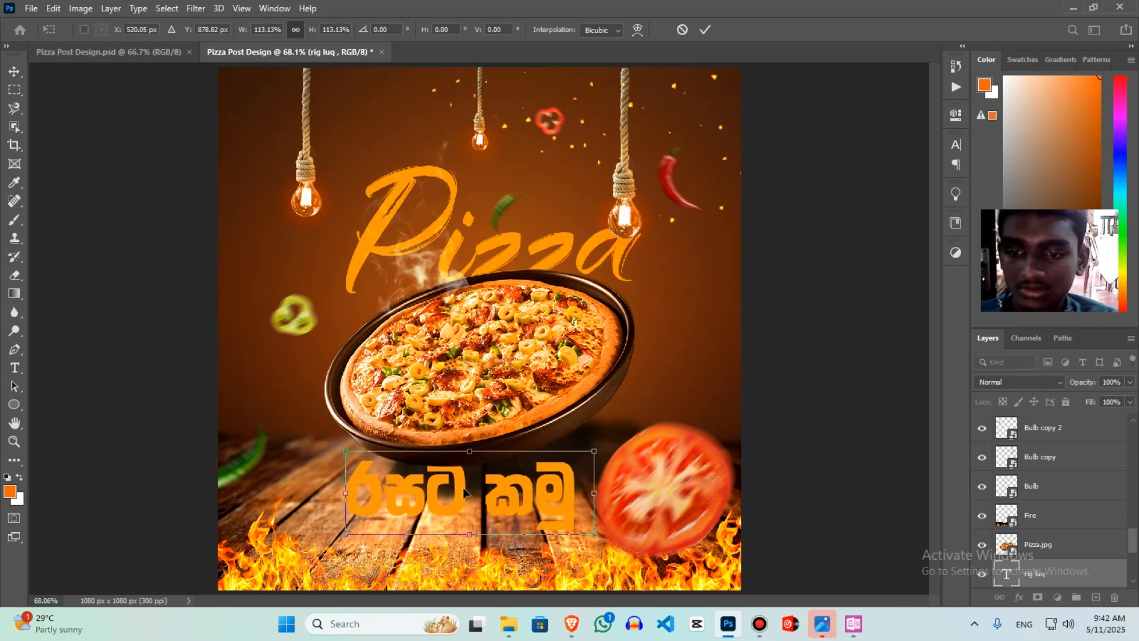
drag(469, 493, 472, 494)
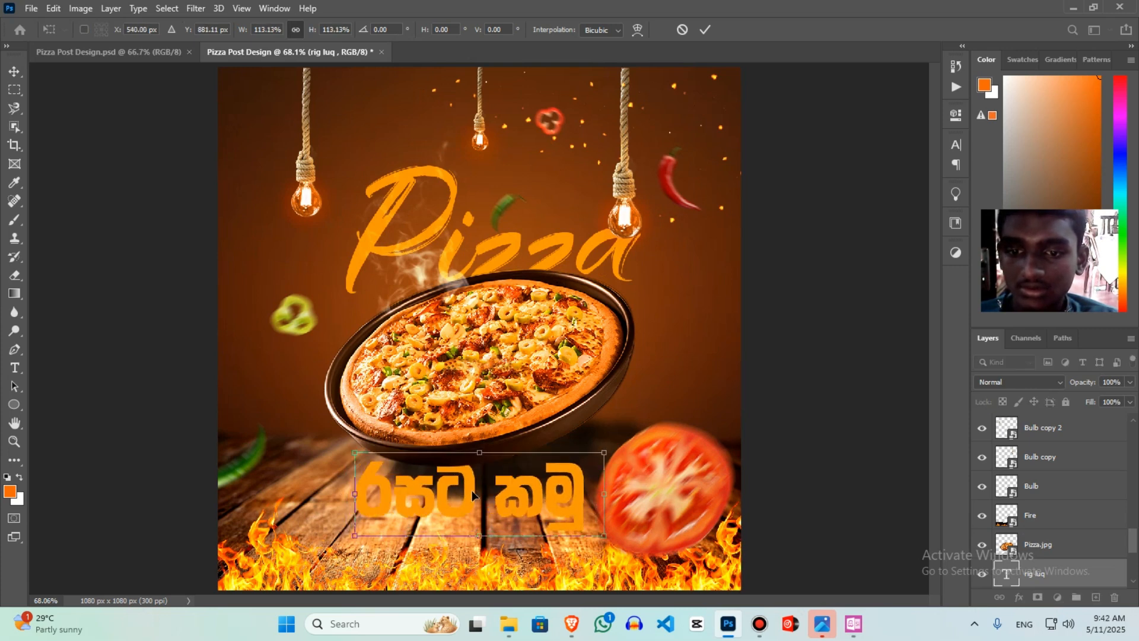
key(Return)
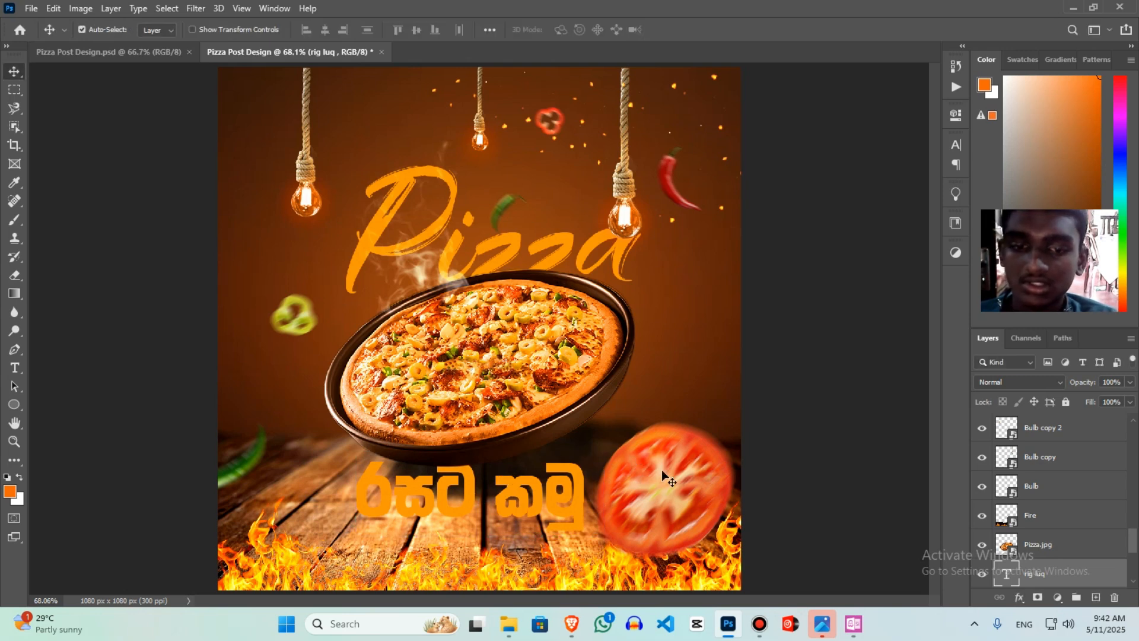
Check the Sinhala text's effects in the reference design, and enable Bevel & Emboss on the "rig luq" layer
click(129, 53)
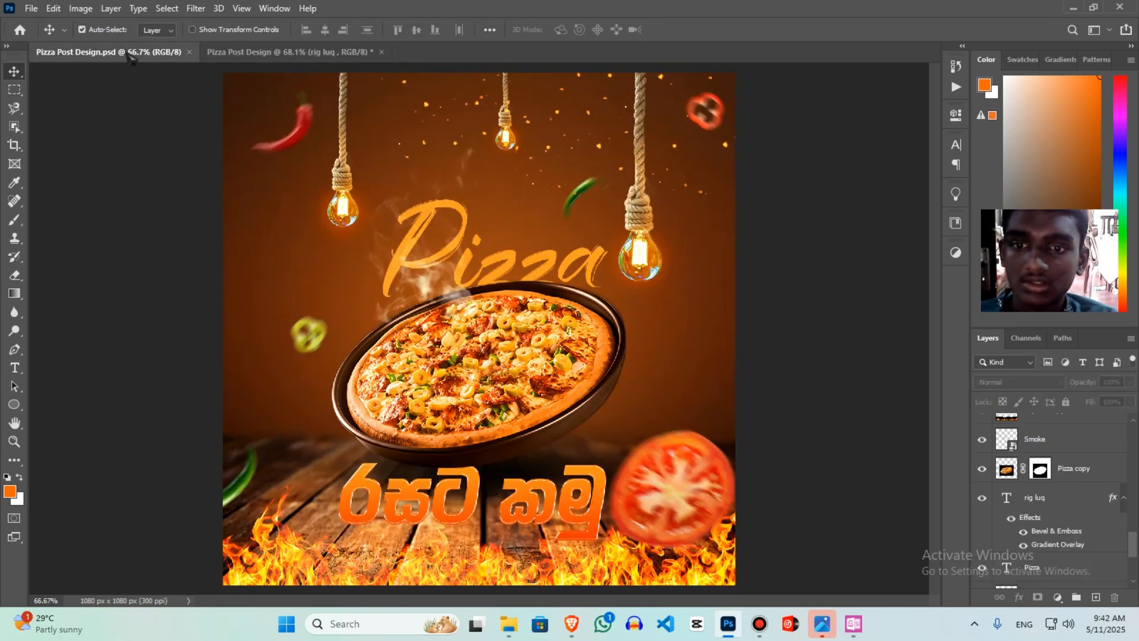
click(267, 52)
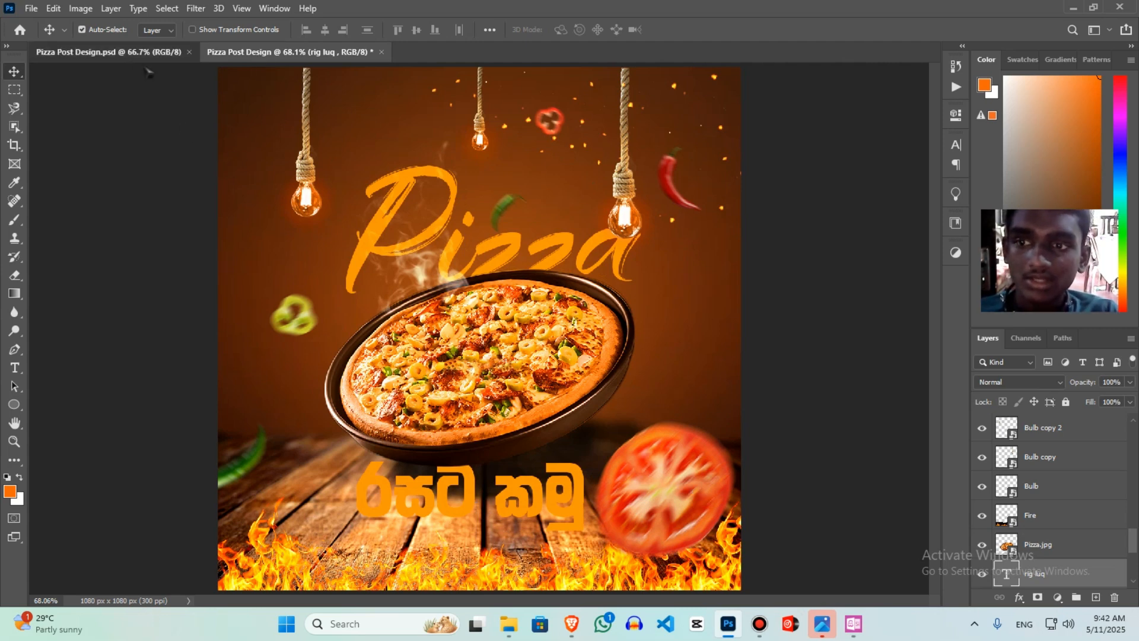
click(108, 52)
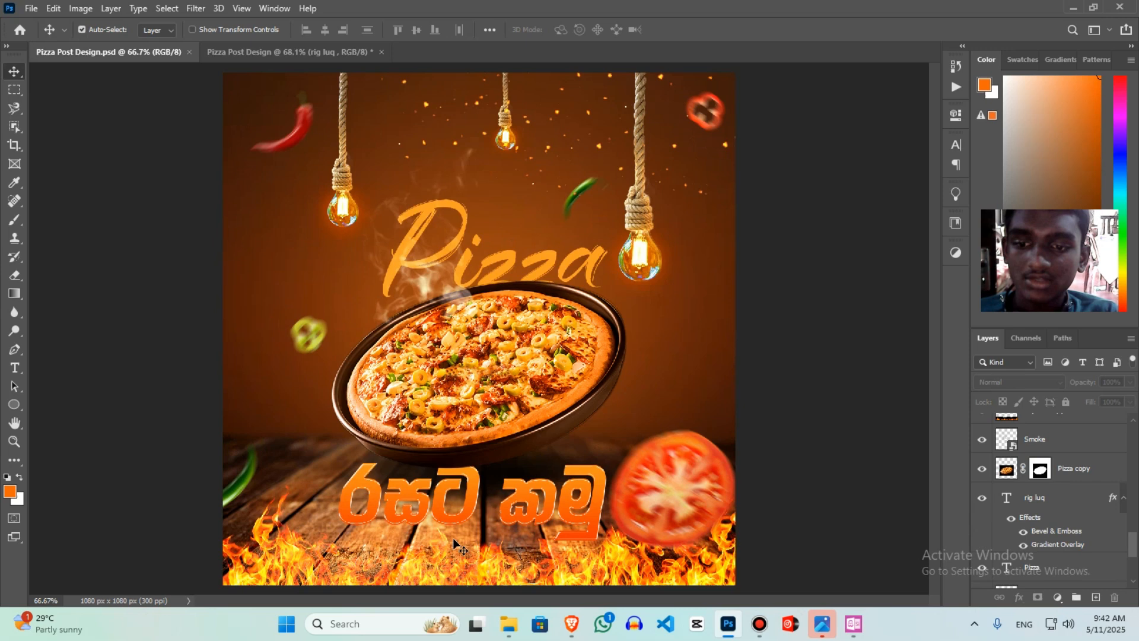
click(238, 52)
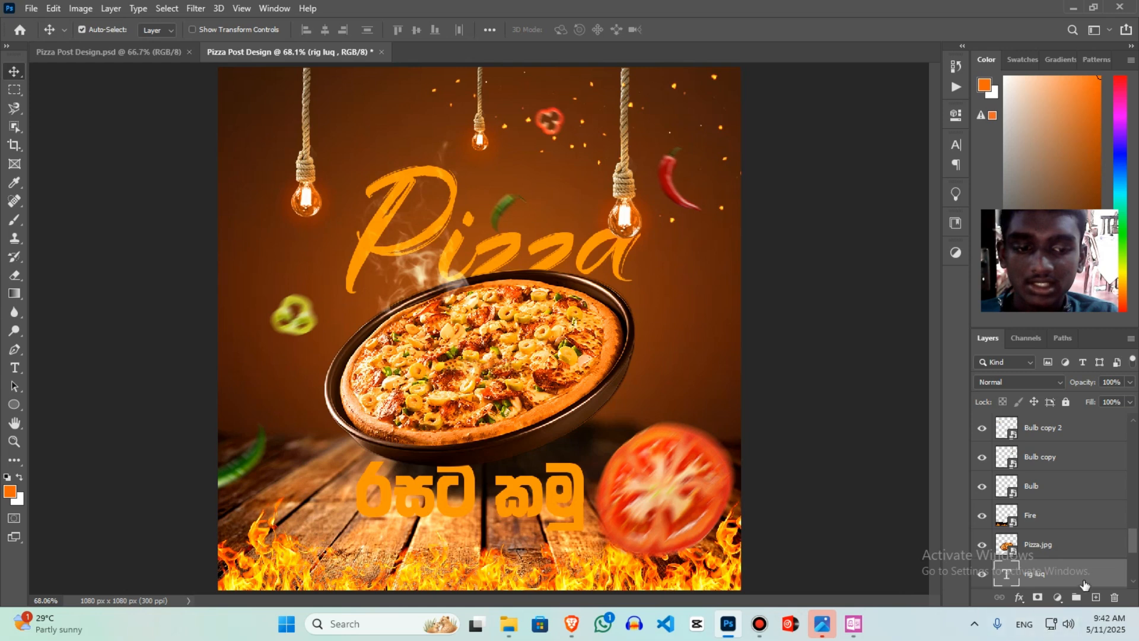
scroll(1132, 543, down, 2)
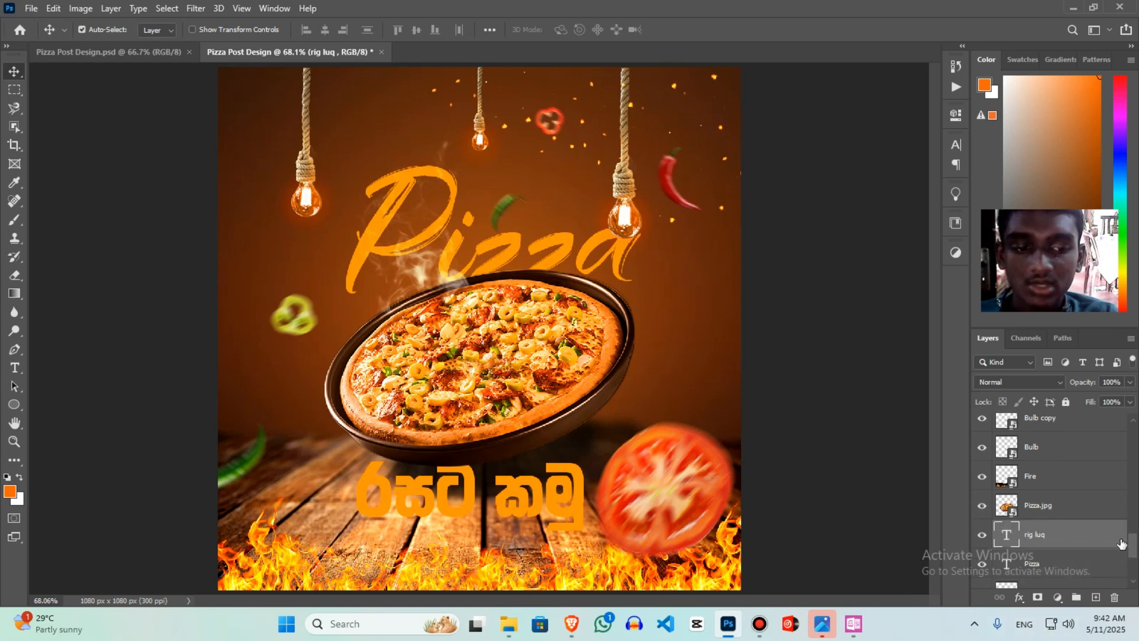
drag(1134, 547, 1134, 559)
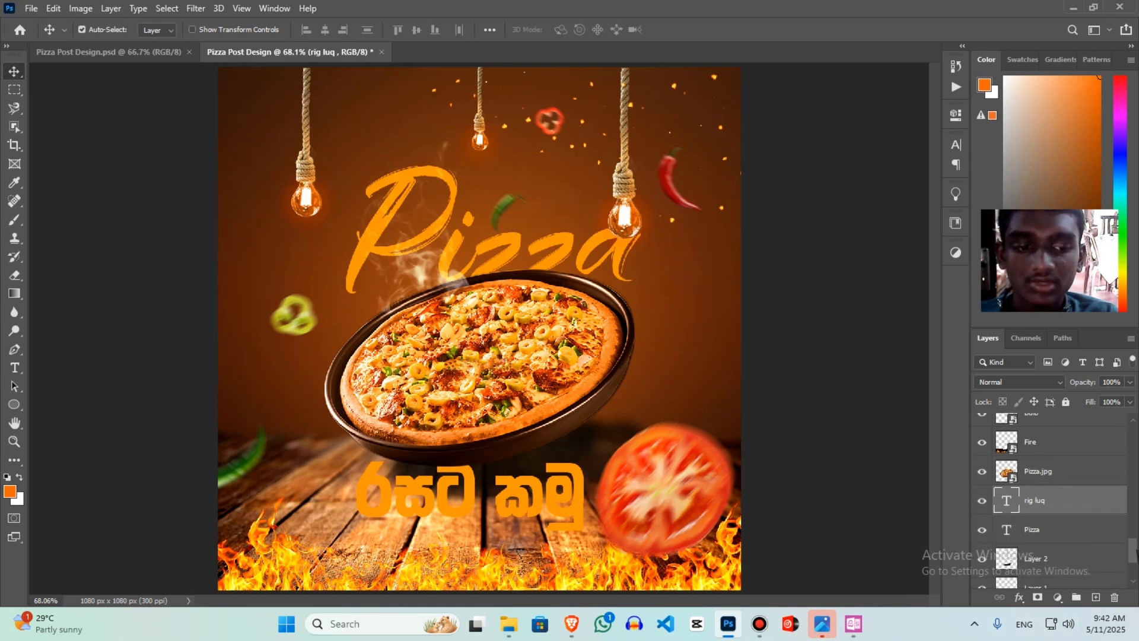
double_click(1097, 509)
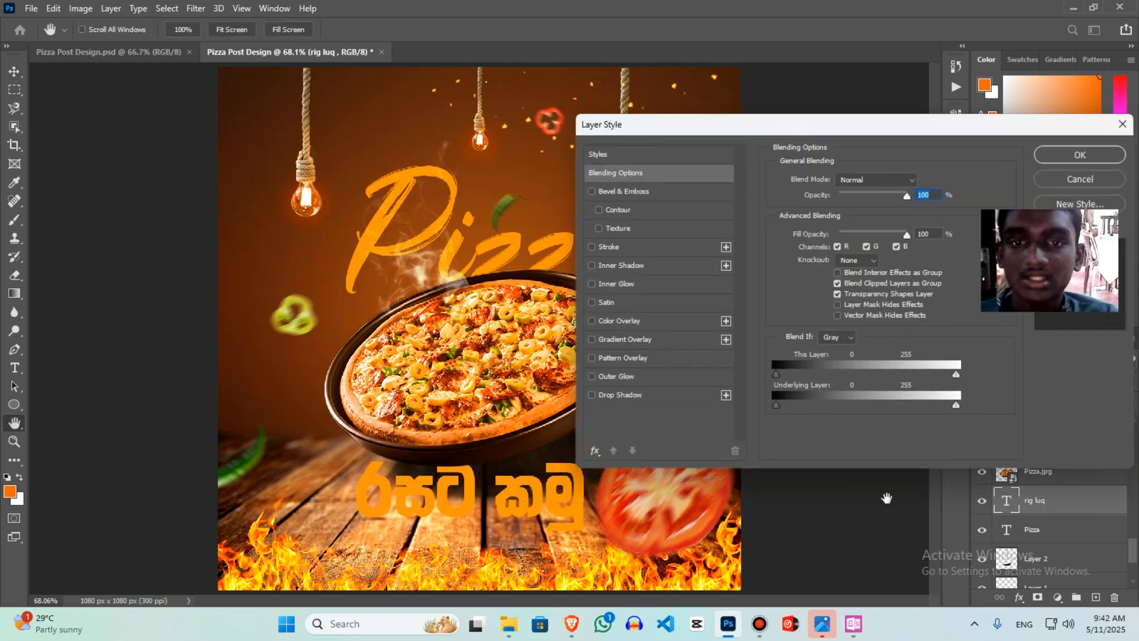
drag(705, 125, 701, 96)
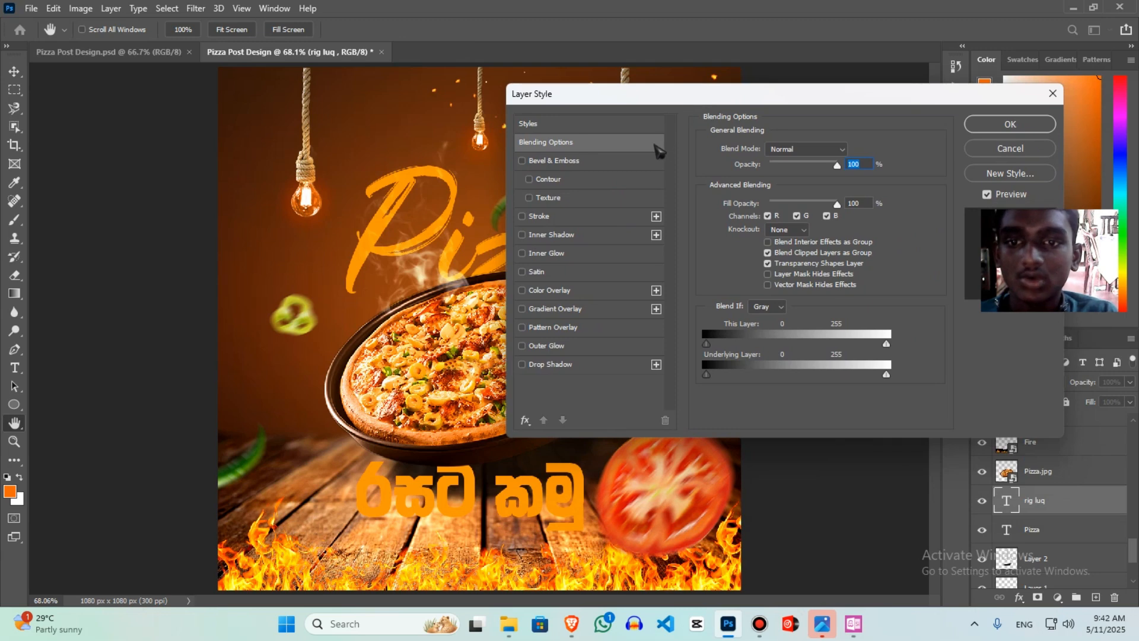
click(522, 161)
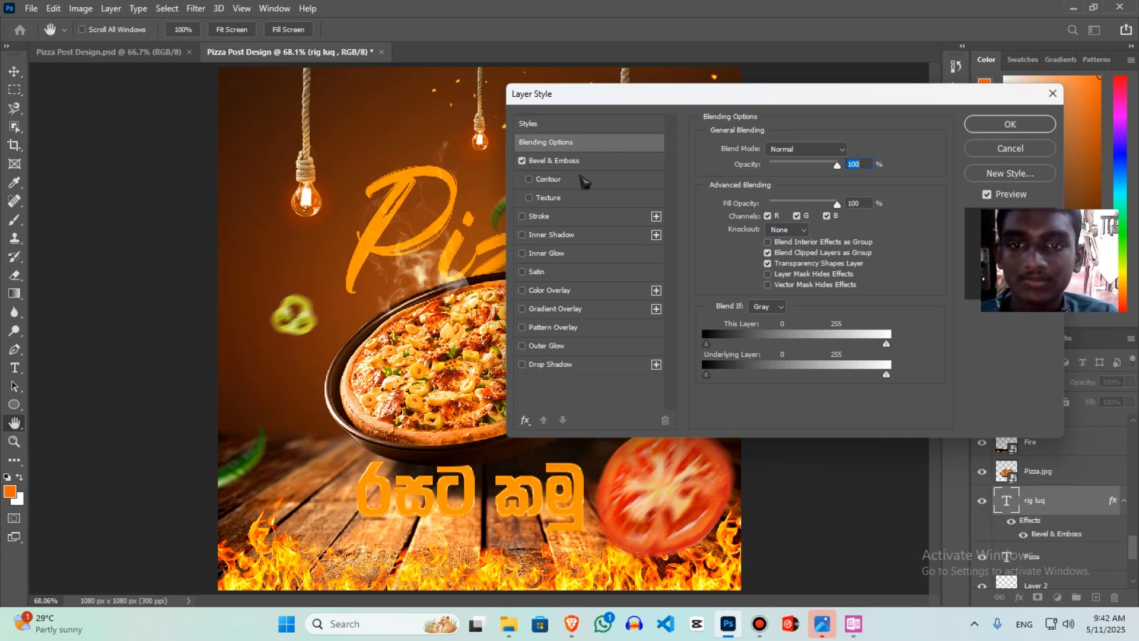
click(603, 161)
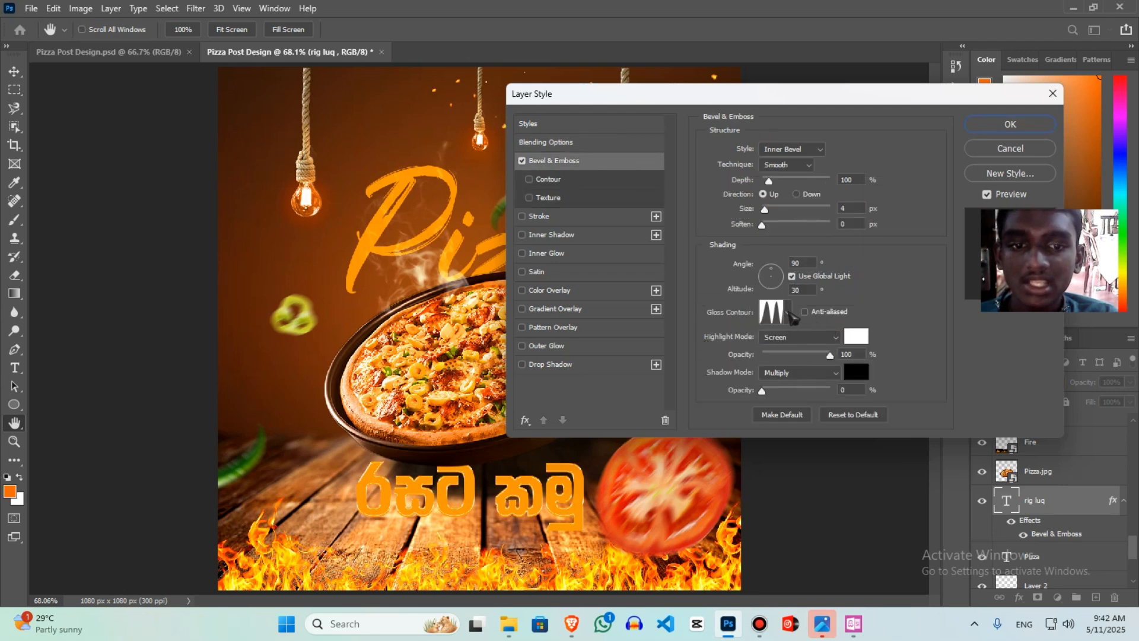
Compare the linear gloss contour with the three-peaked one for the Sinhala text's Bevel & Emboss, and keep the three-peaked contour
click(791, 314)
click(701, 345)
click(909, 320)
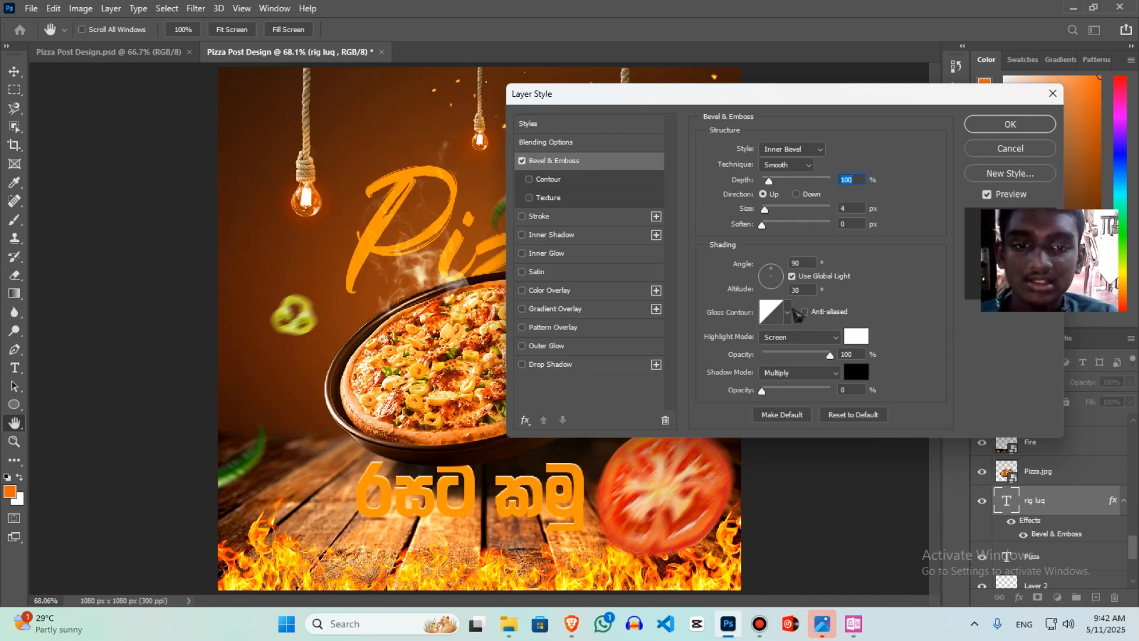
click(791, 311)
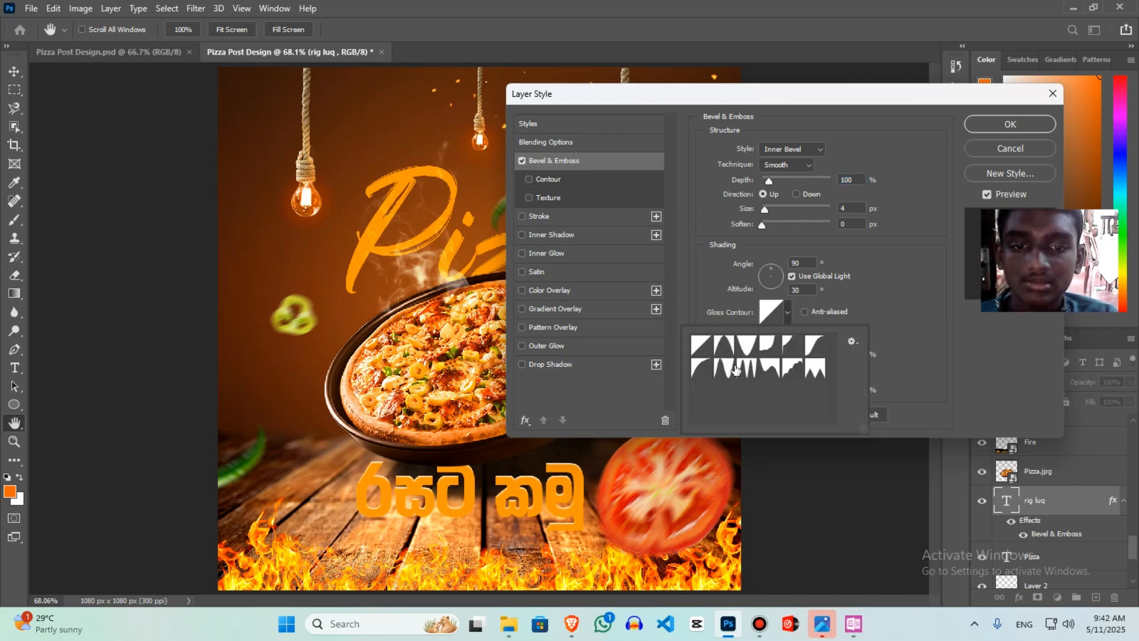
click(748, 371)
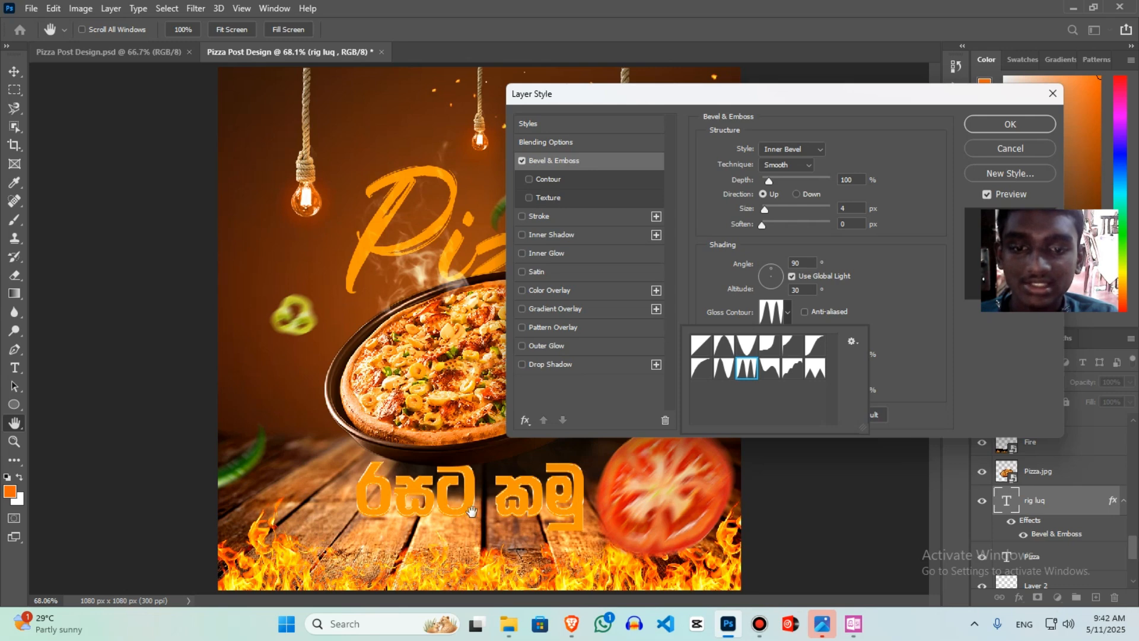
click(886, 308)
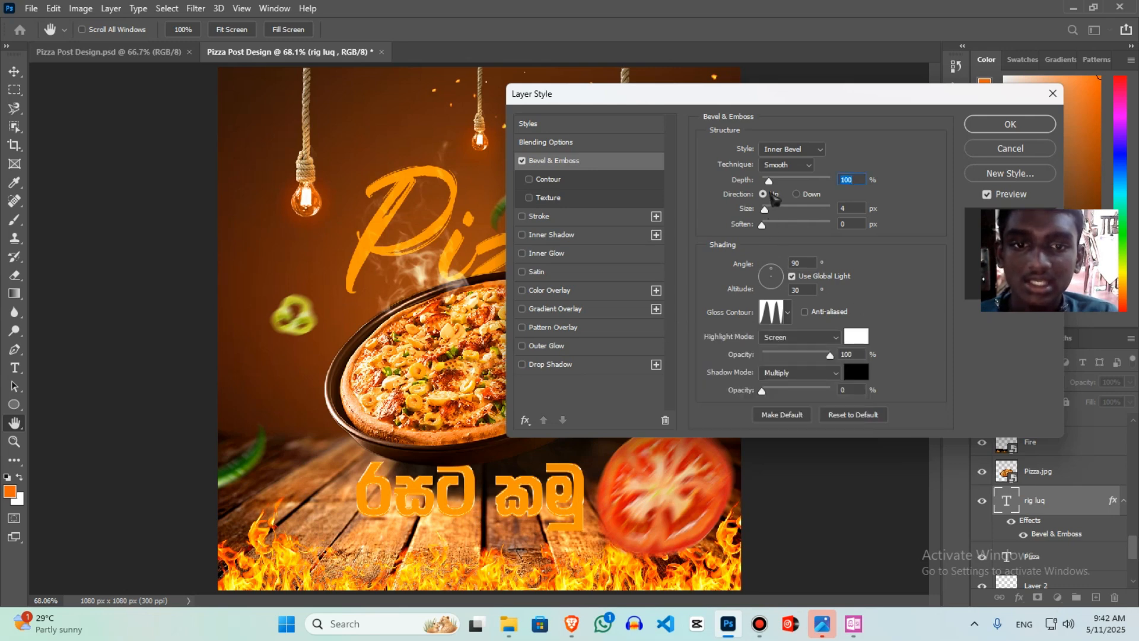
Try Bevel & Emboss sizes up to 6 px and softening up to 10 px, and return to Size 4 px and Soften 0 px
drag(766, 210, 769, 214)
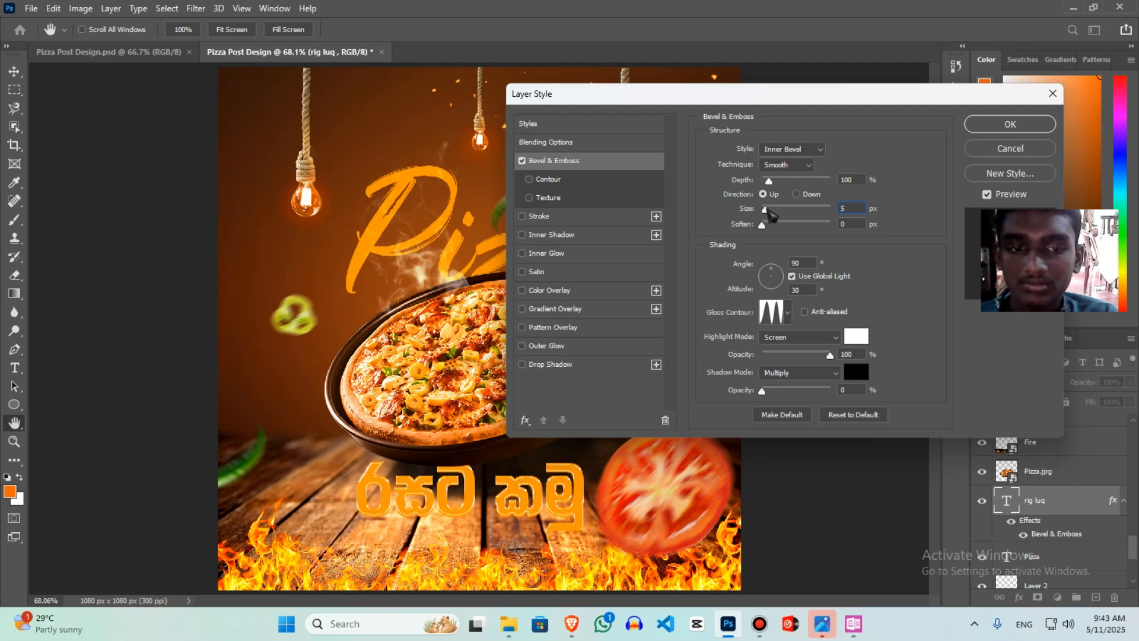
drag(770, 213, 768, 213)
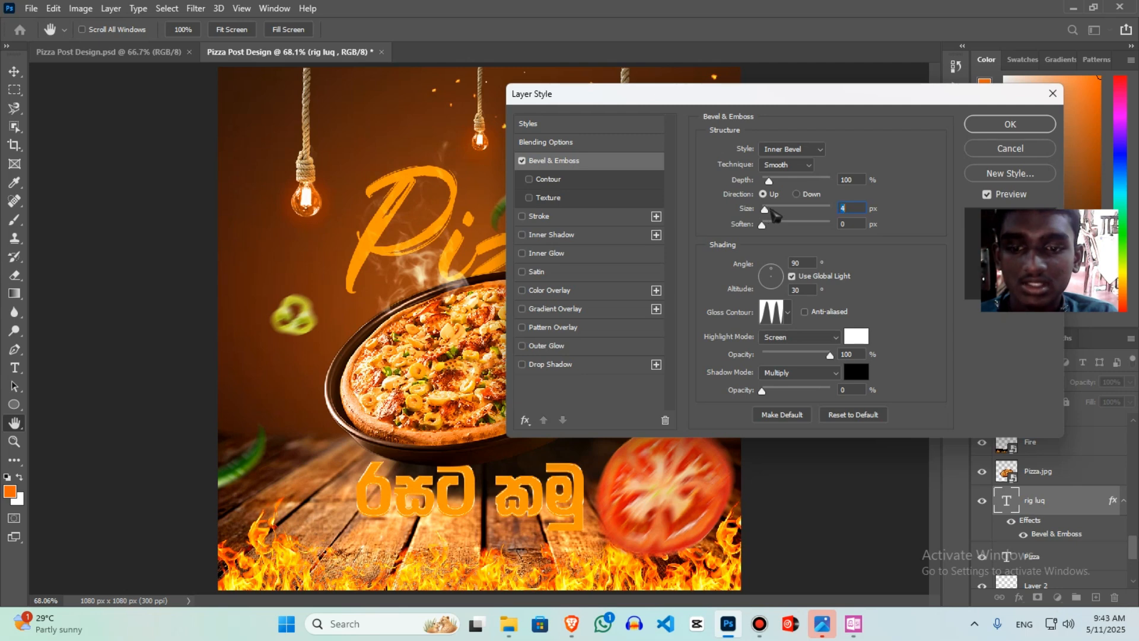
drag(767, 212, 771, 214)
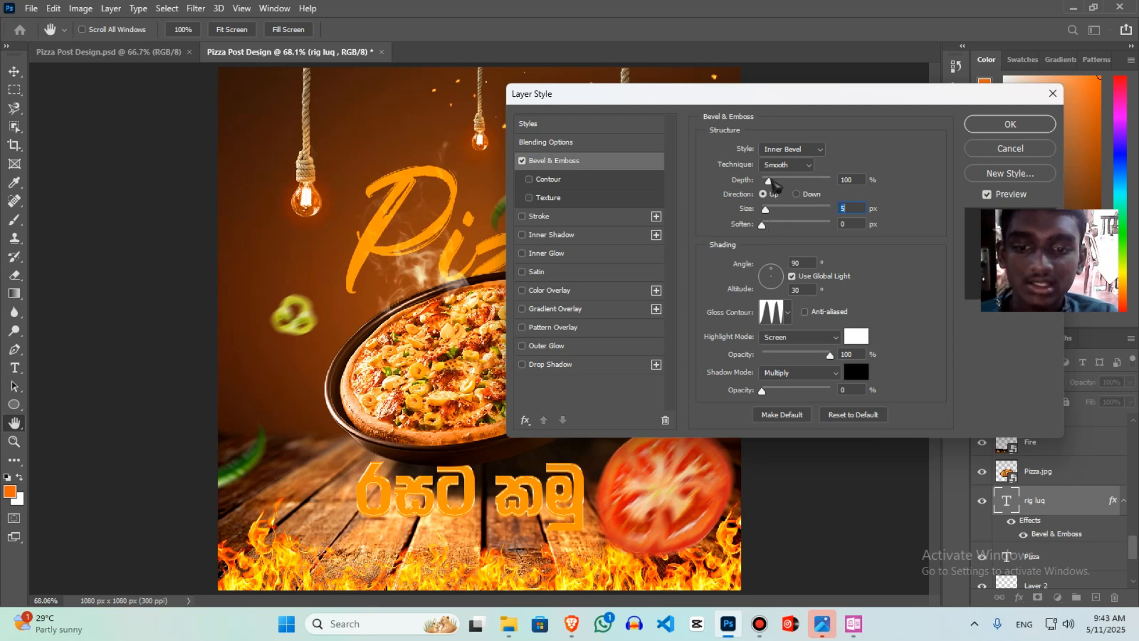
drag(763, 226, 802, 226)
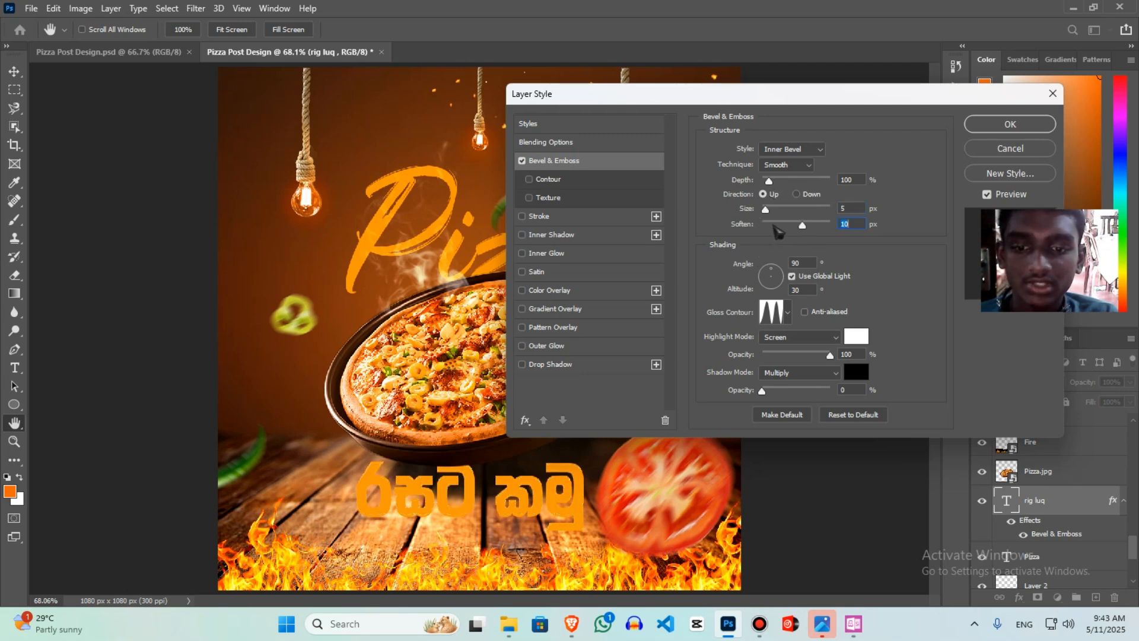
click(765, 222)
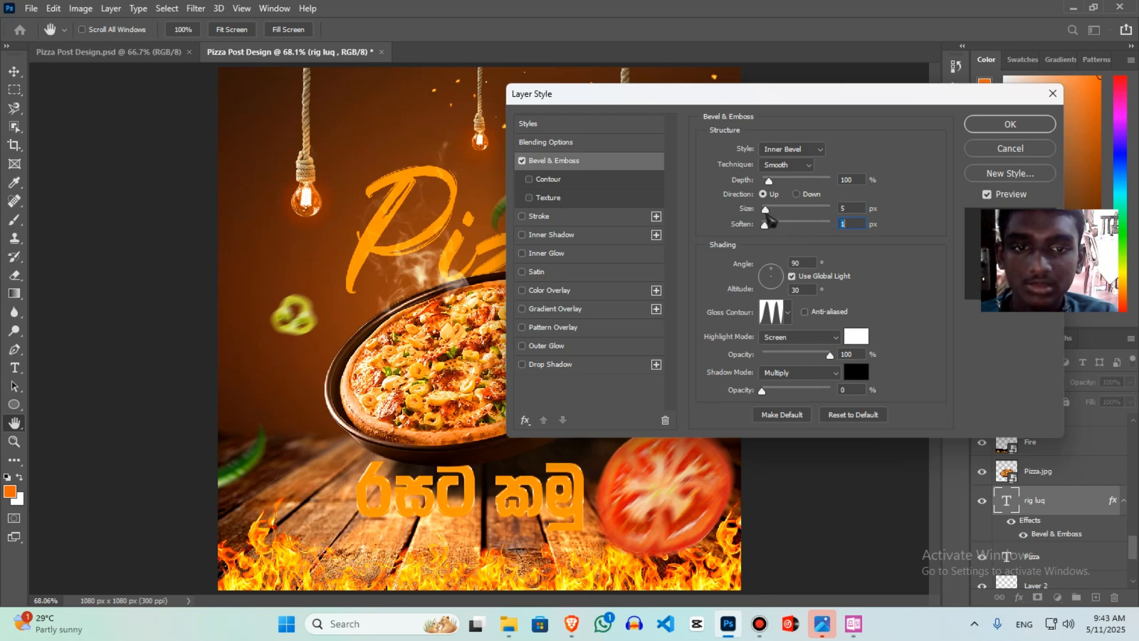
drag(769, 214, 742, 243)
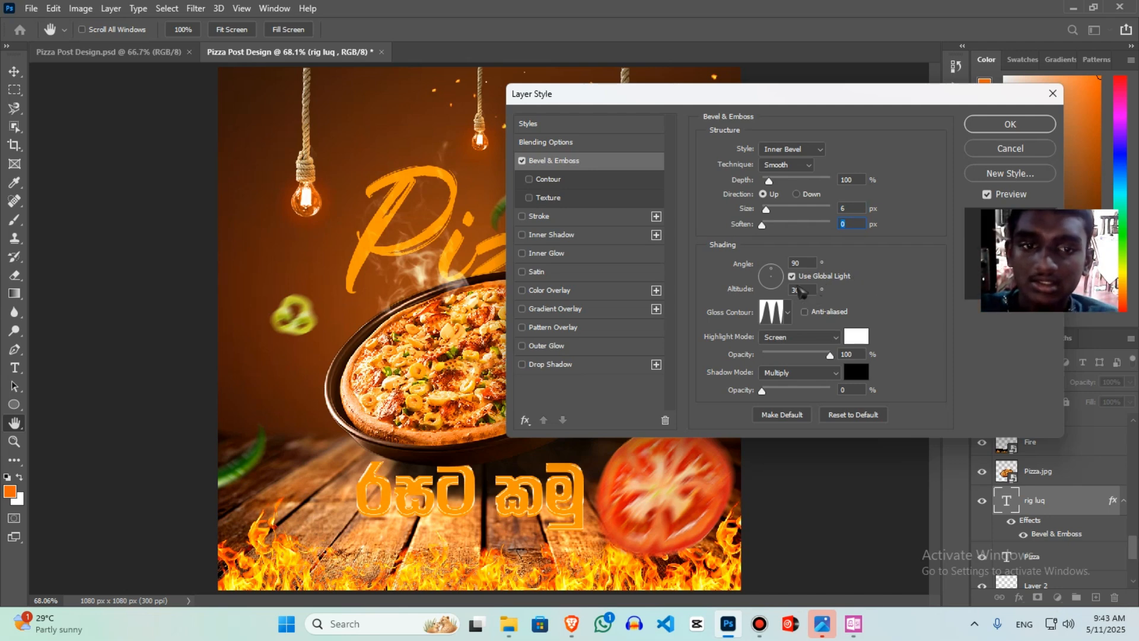
click(766, 209)
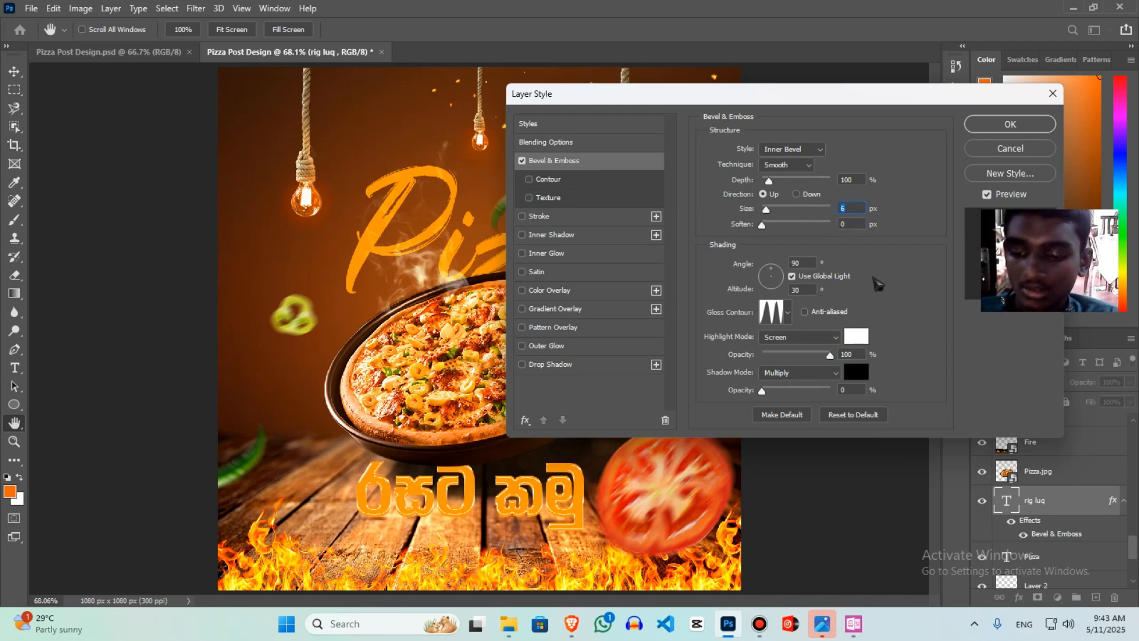
text(4)
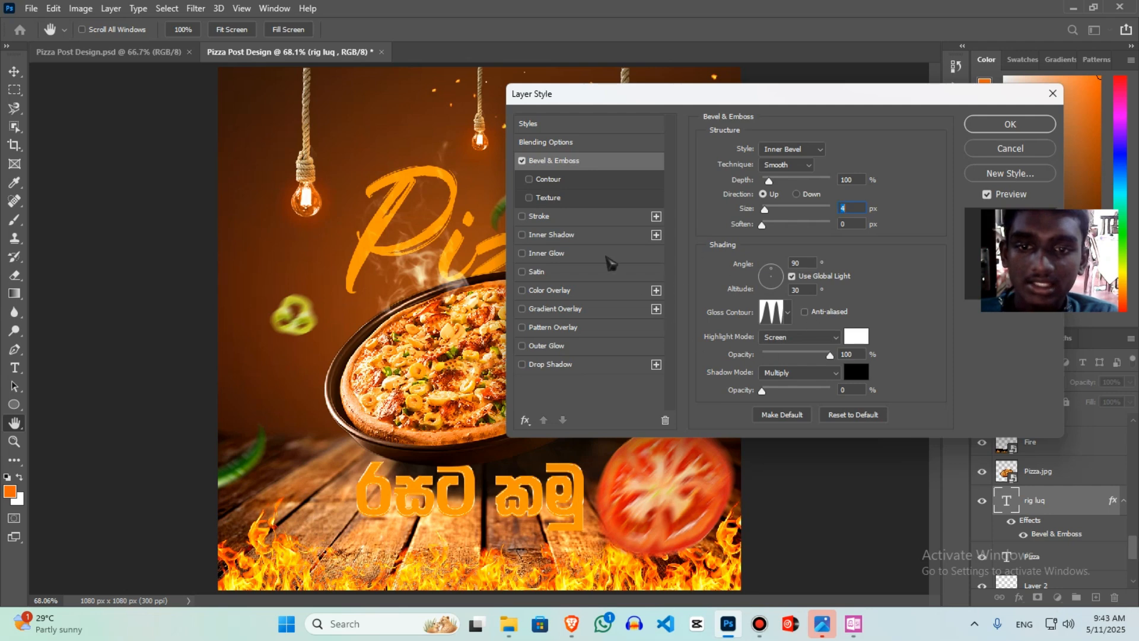
Enable Gradient Overlay on the Sinhala text and load the Orange_05 preset from the Oranges gradient group
click(558, 310)
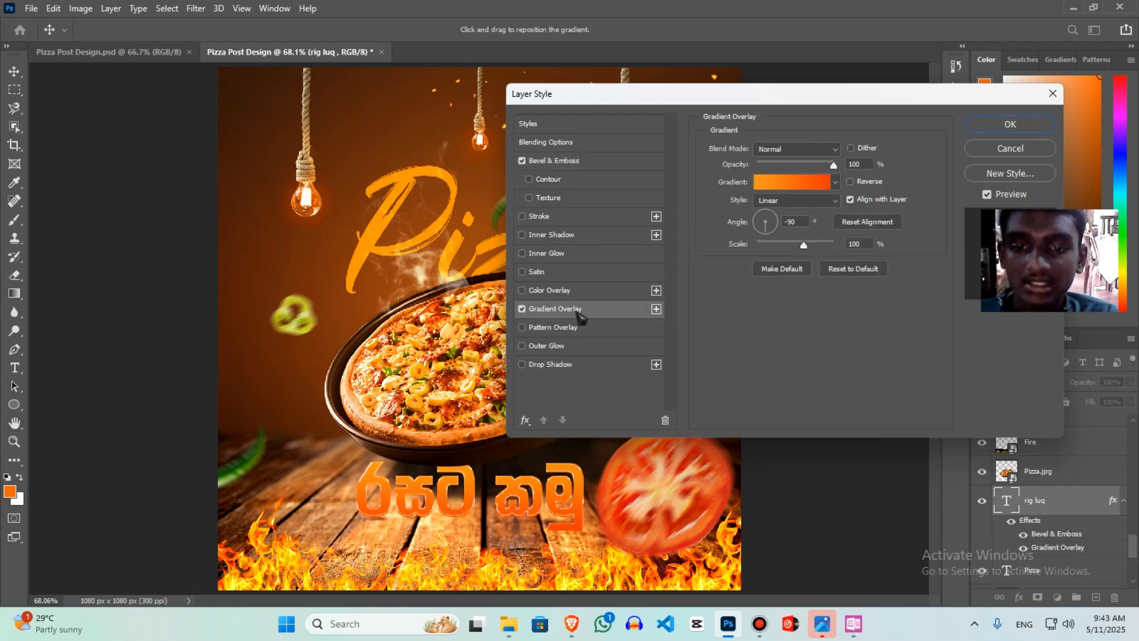
click(777, 183)
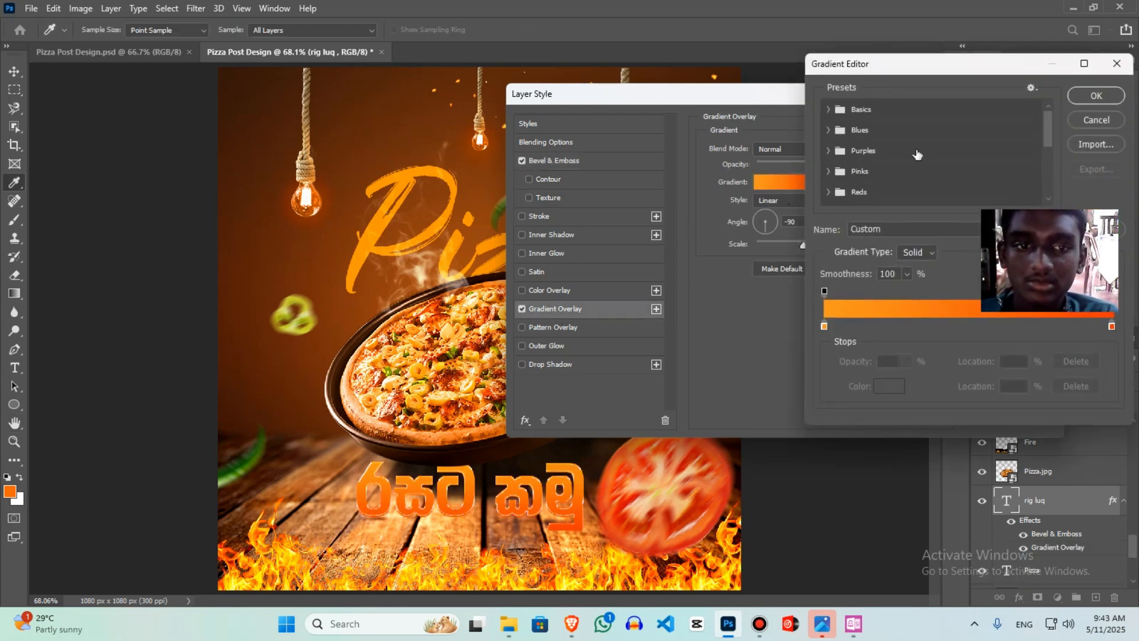
scroll(842, 184, down, 1)
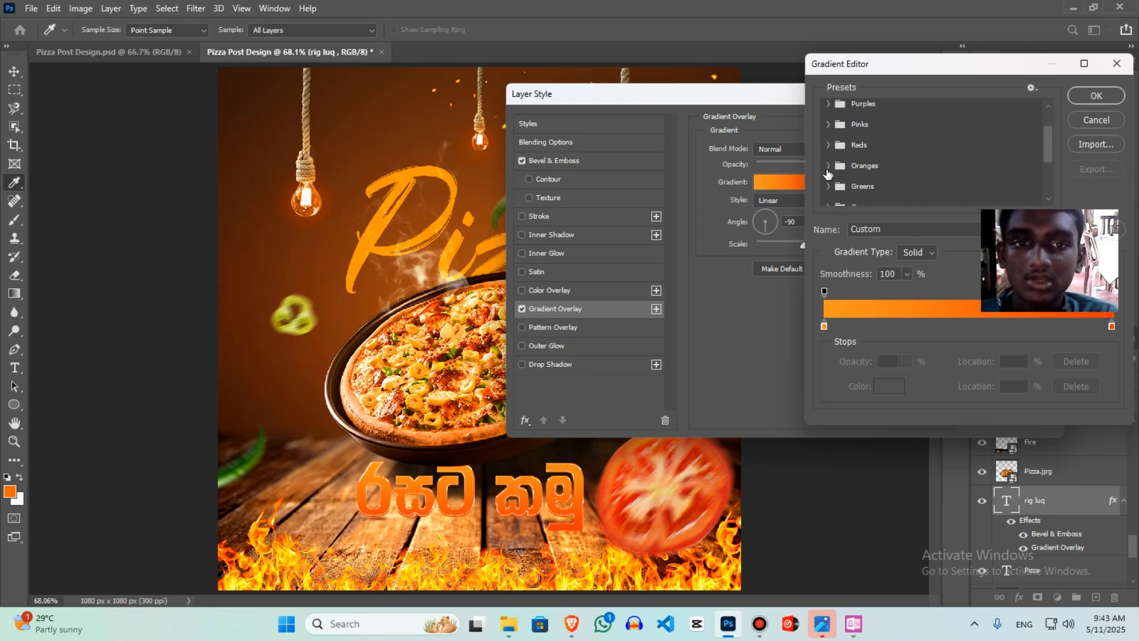
click(828, 166)
scroll(1049, 154, down, 2)
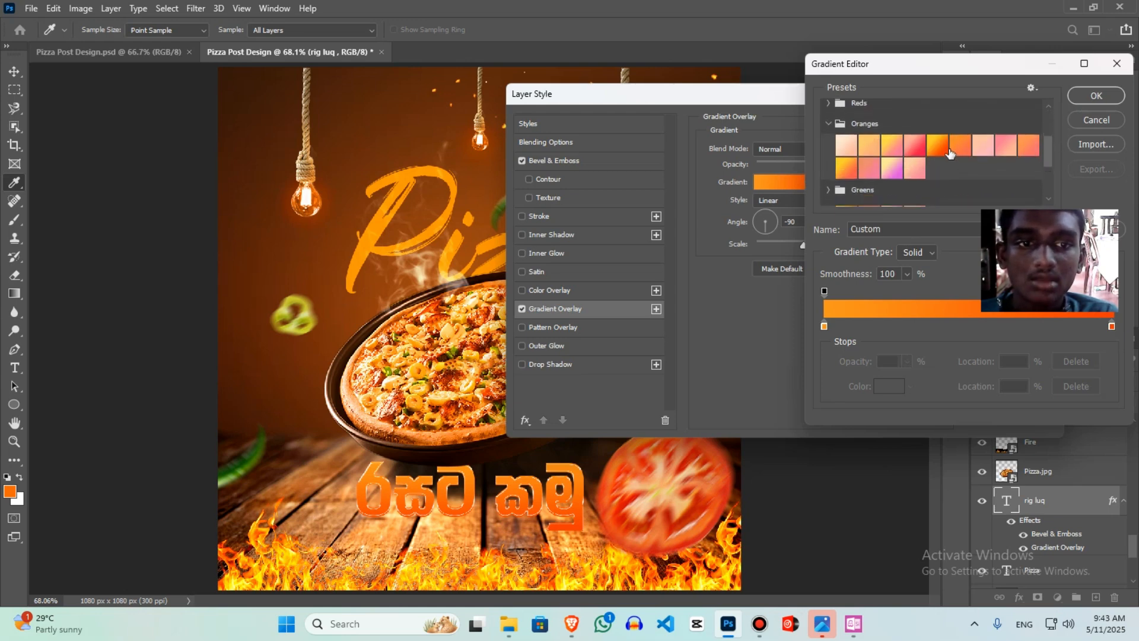
click(947, 149)
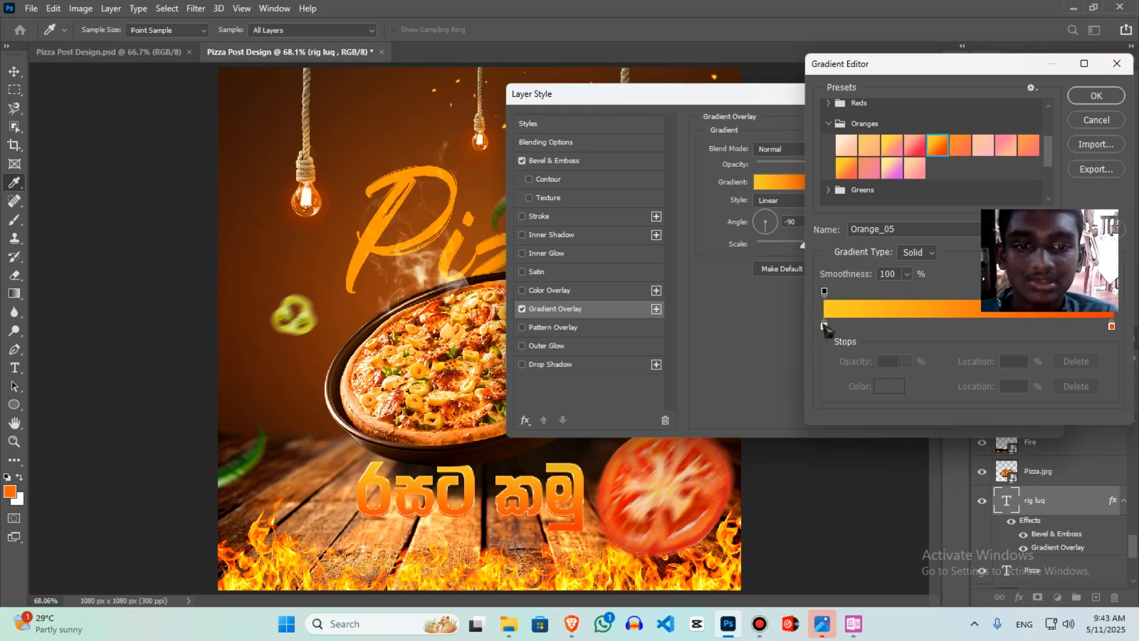
Set the gradient's starting colour stop at 0% to orange #fa9222 and accept the edited gradient
click(824, 326)
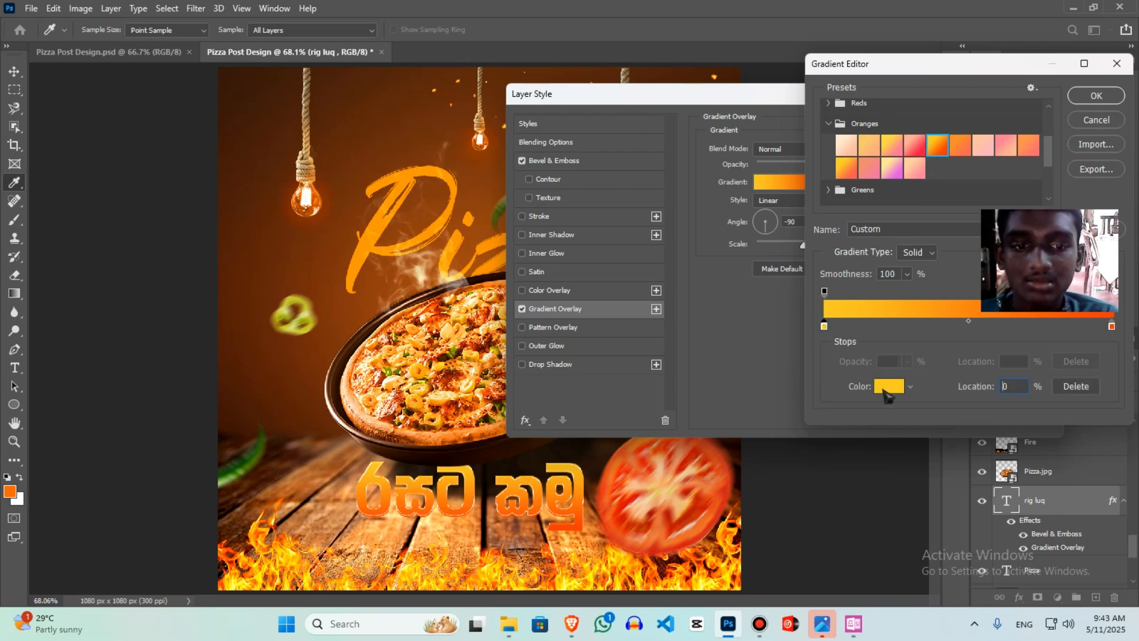
click(888, 386)
drag(896, 343, 898, 353)
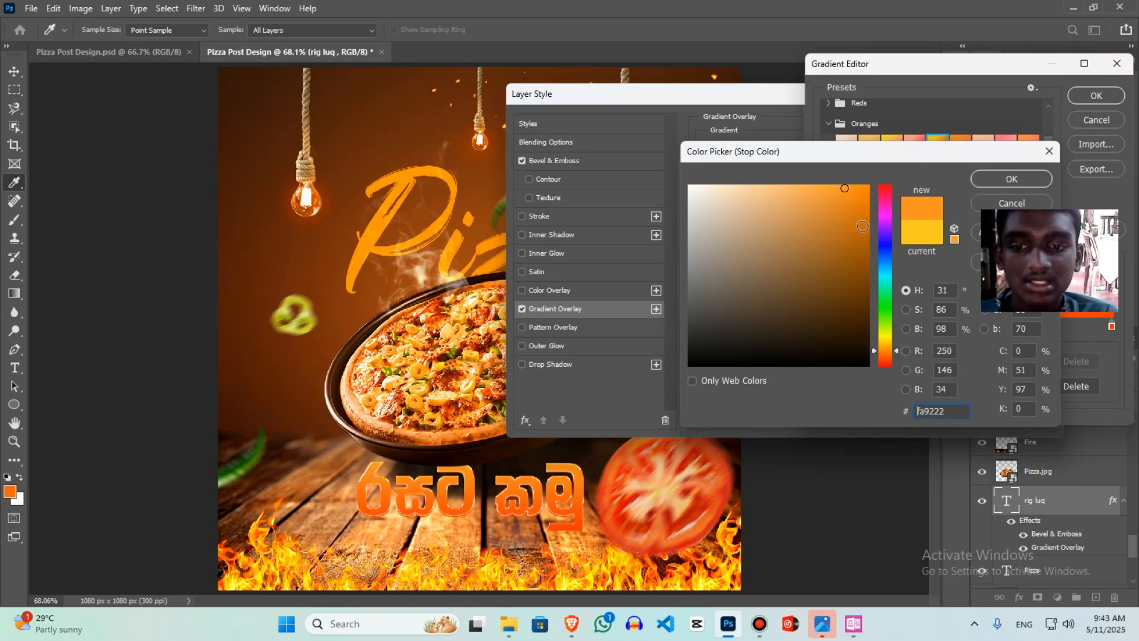
click(1020, 178)
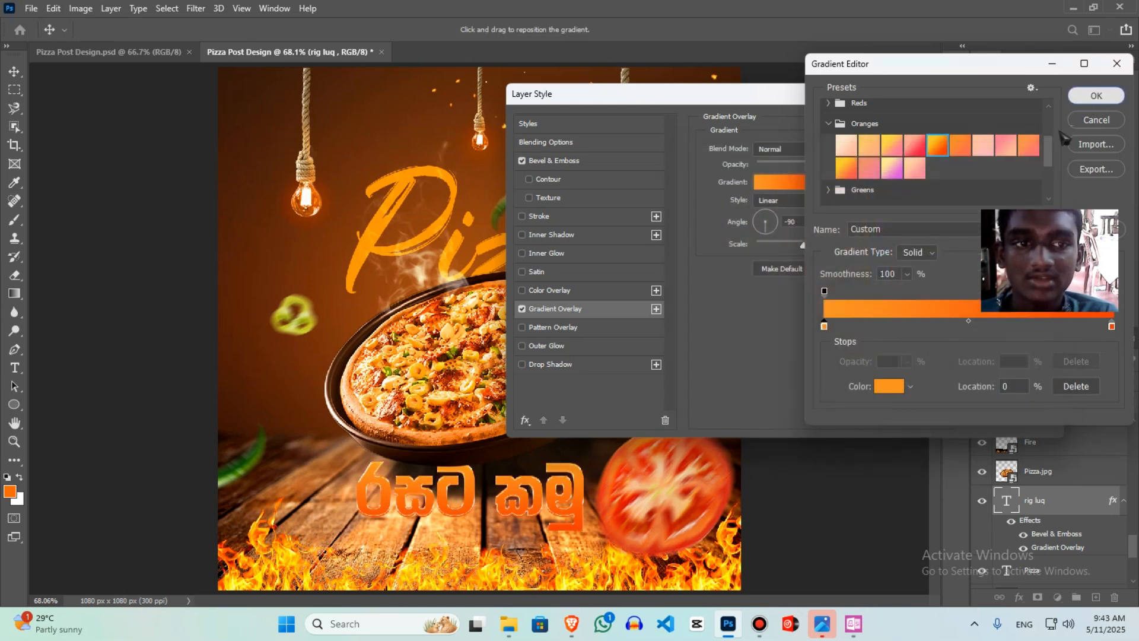
click(1096, 96)
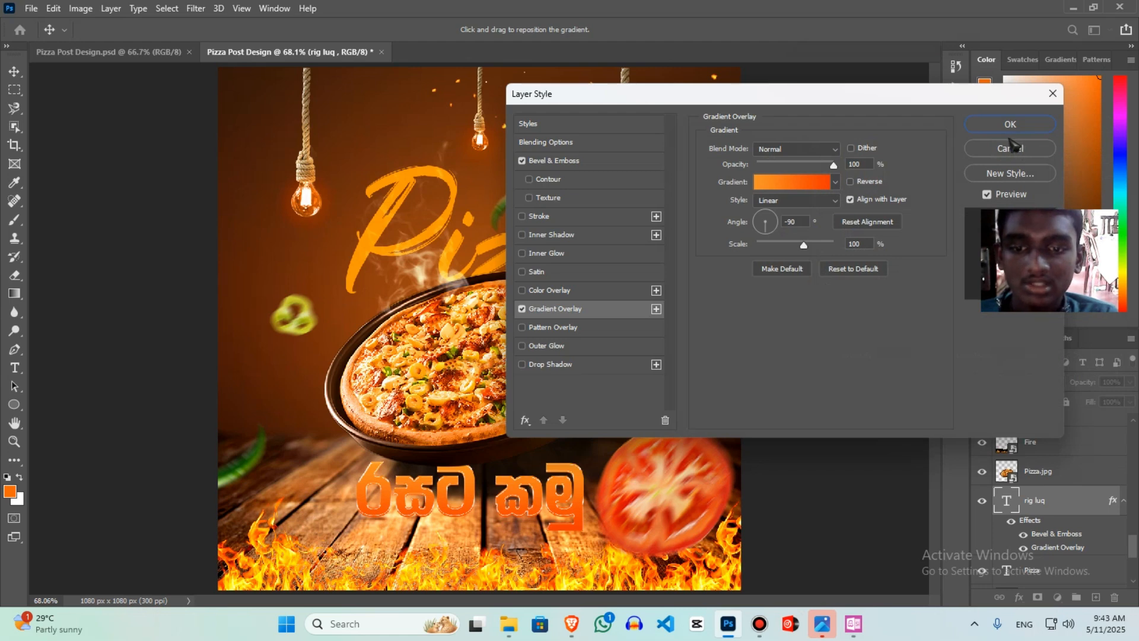
Add a Drop Shadow to the Sinhala text with its size set to 40 px, and apply the layer style
click(604, 366)
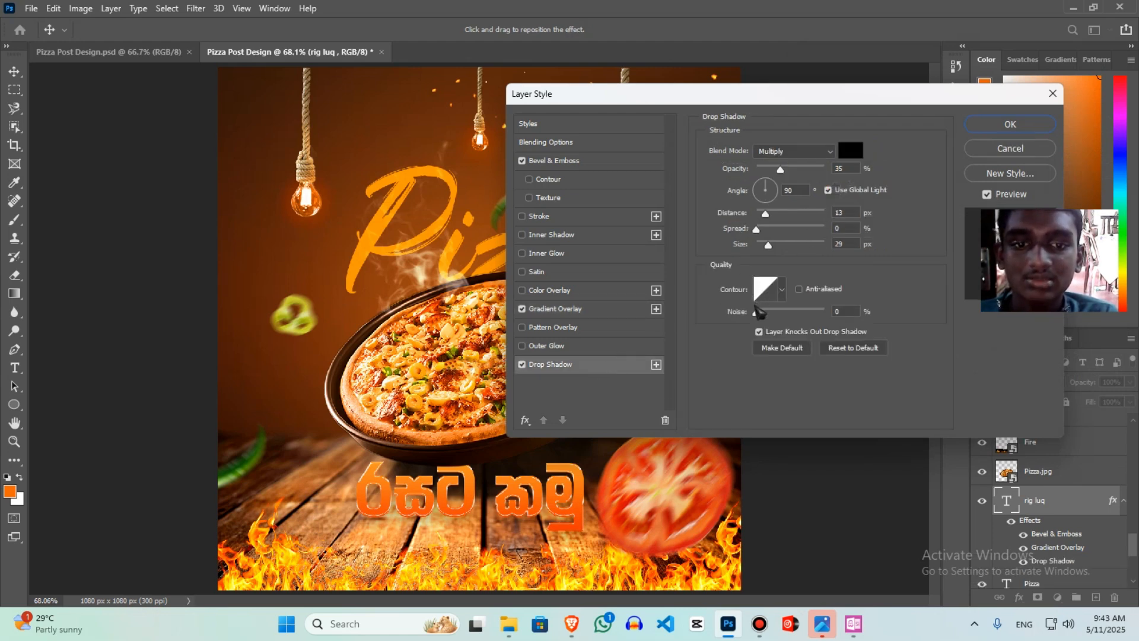
drag(760, 246, 777, 251)
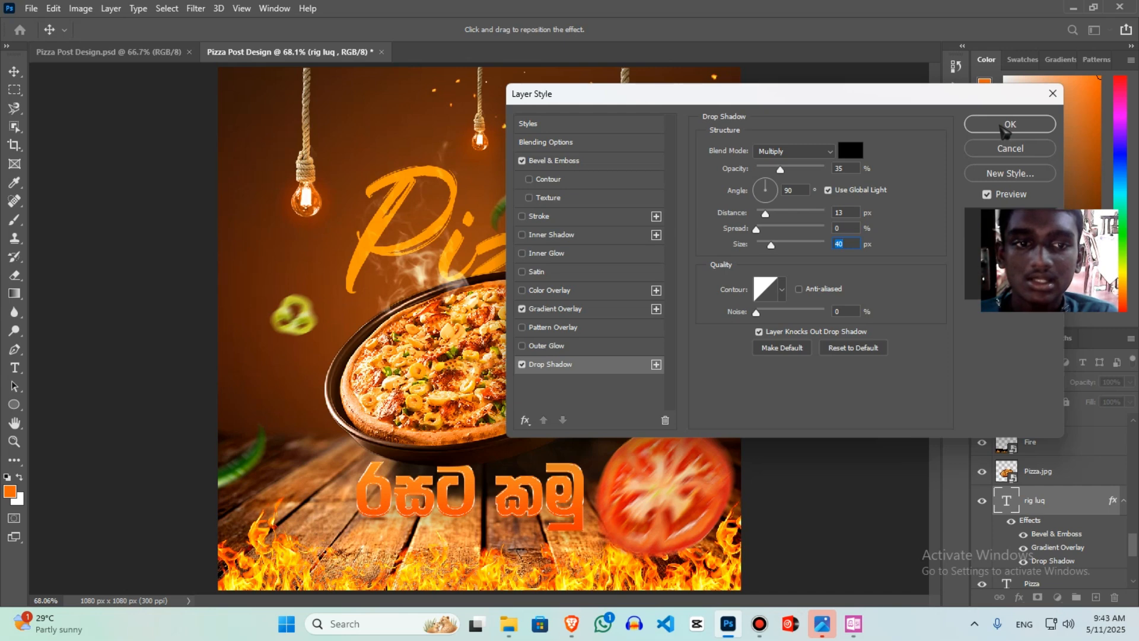
click(1004, 127)
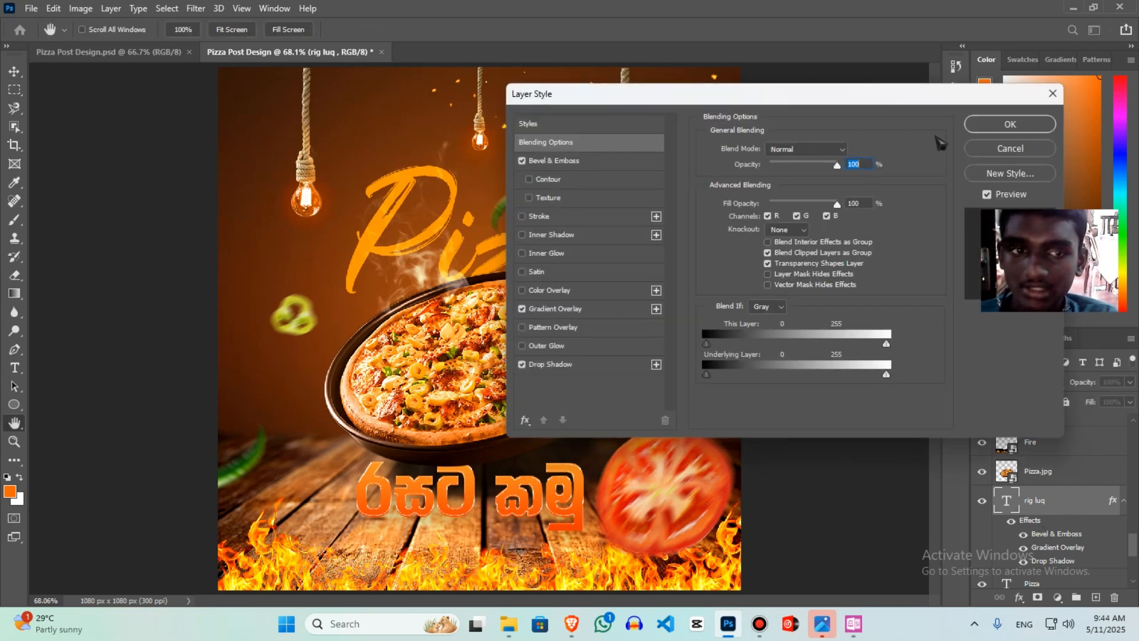
click(1054, 94)
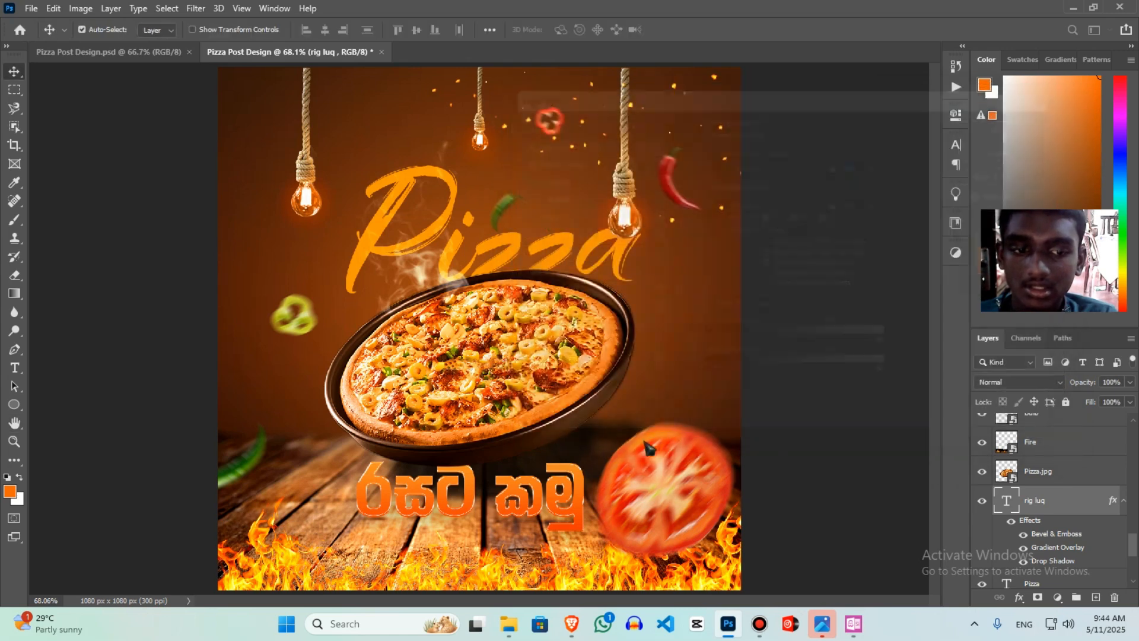
click(504, 508)
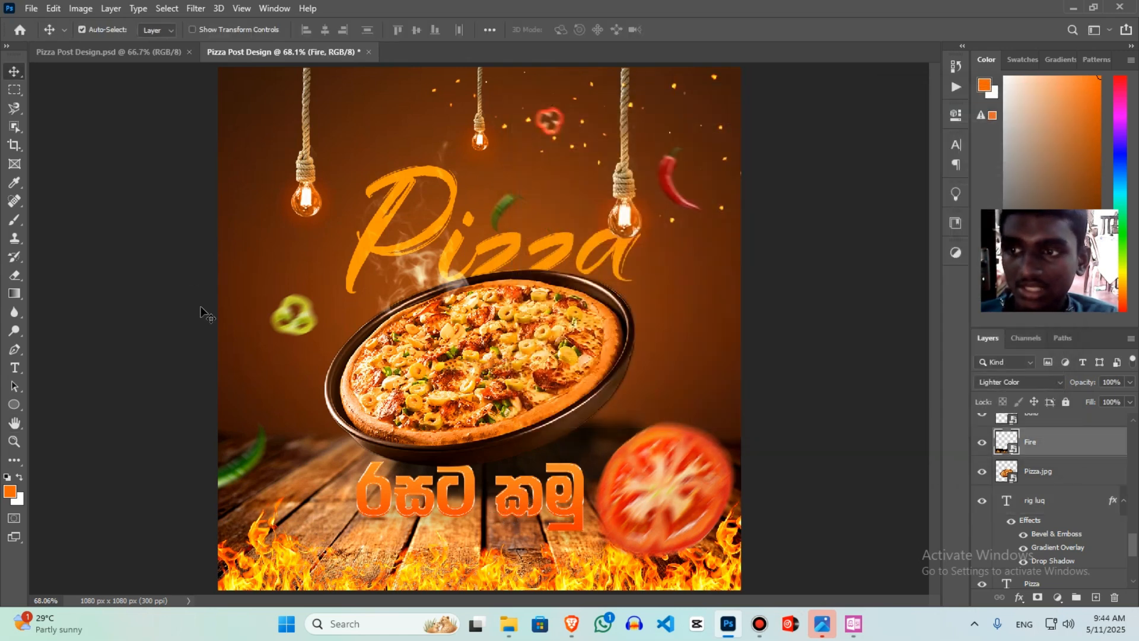
key(ctrl+t)
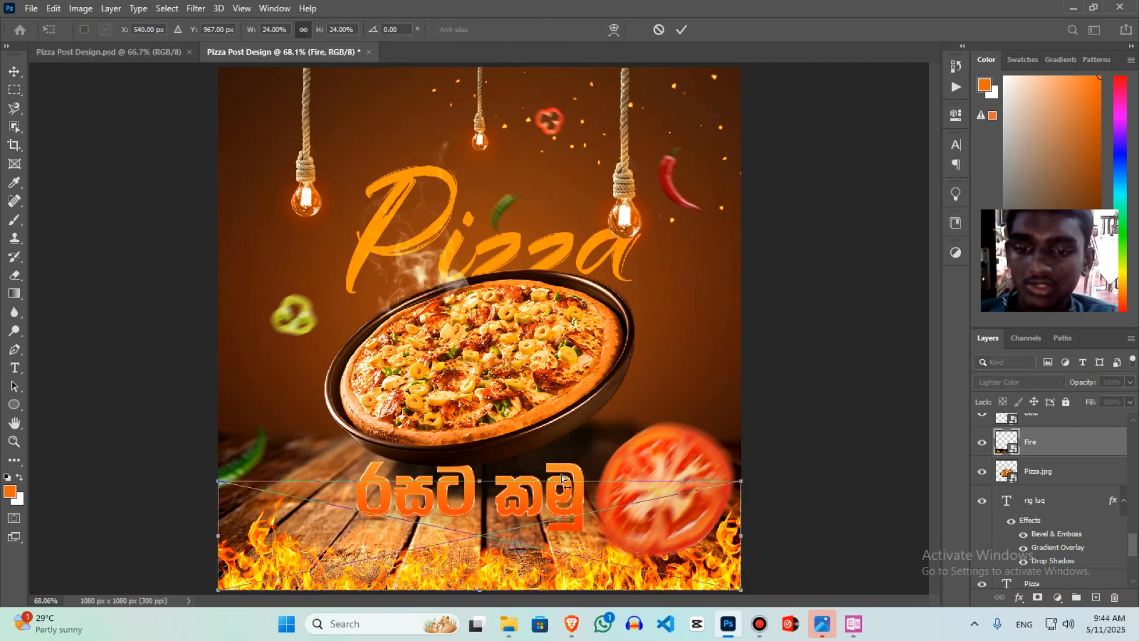
click(1101, 475)
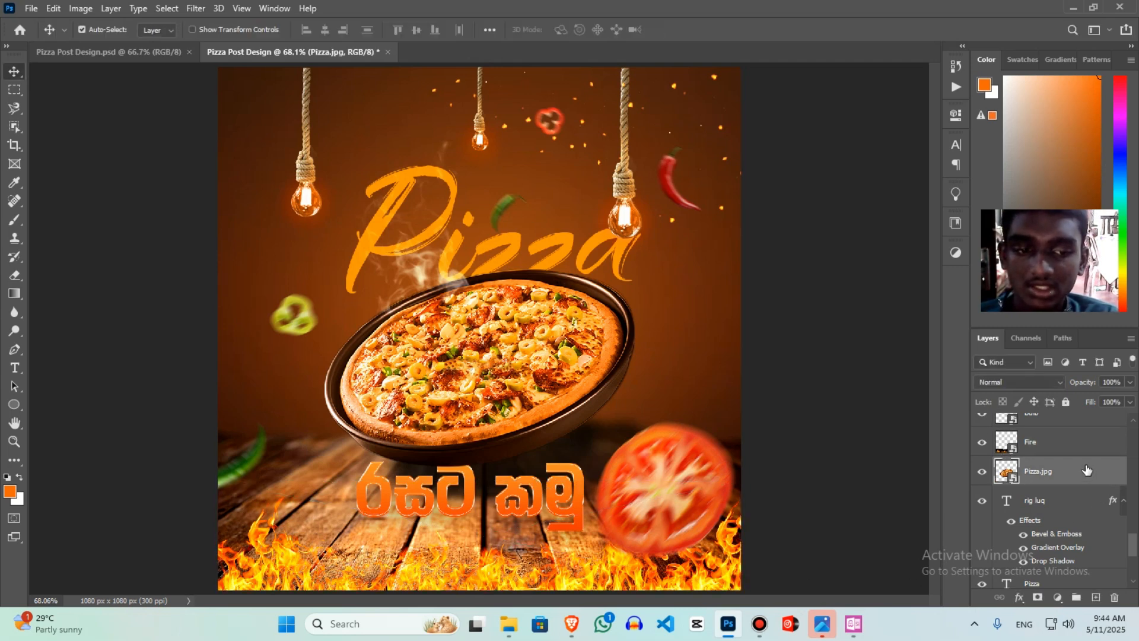
Skew the Sinhala text so its letters lean to the right, and enlarge it very slightly
click(563, 467)
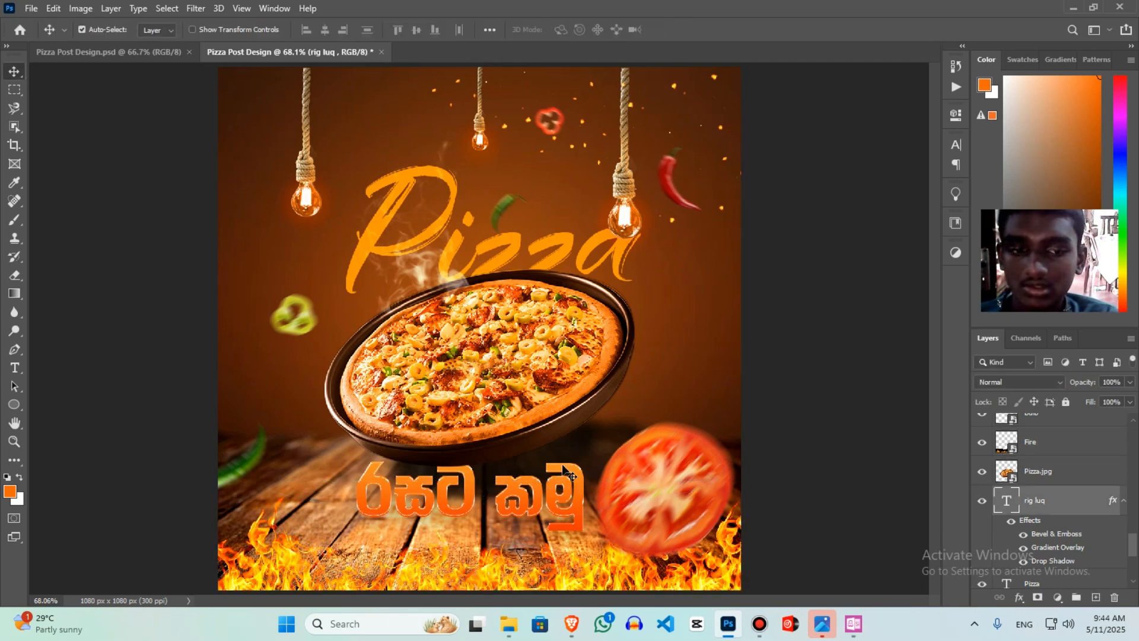
key(ctrl+t)
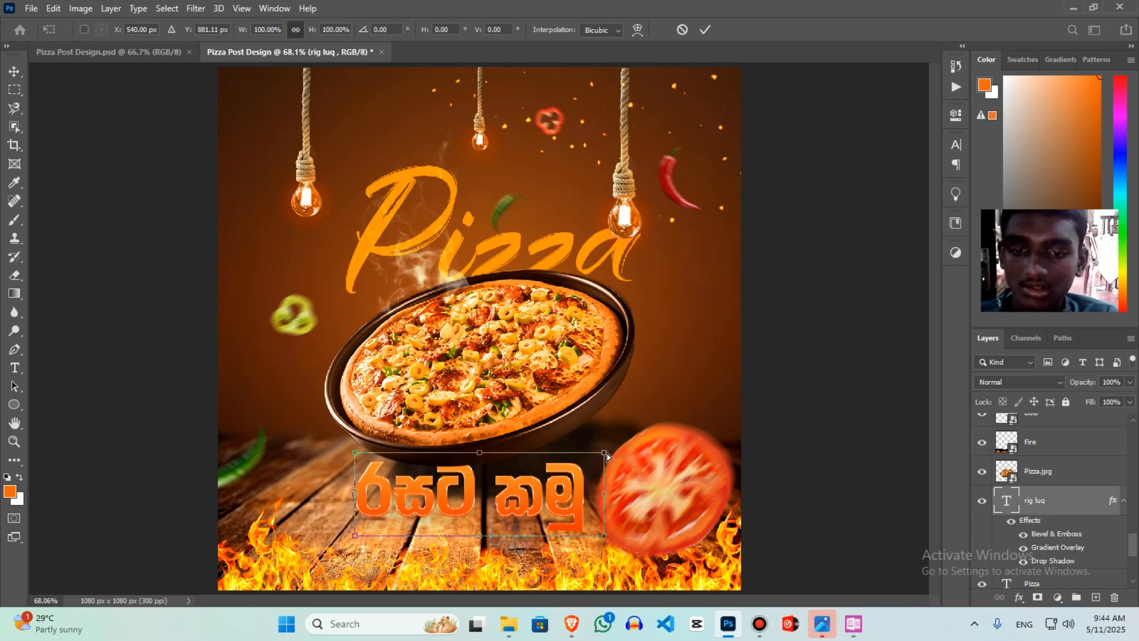
drag(606, 455, 622, 457)
key(Return)
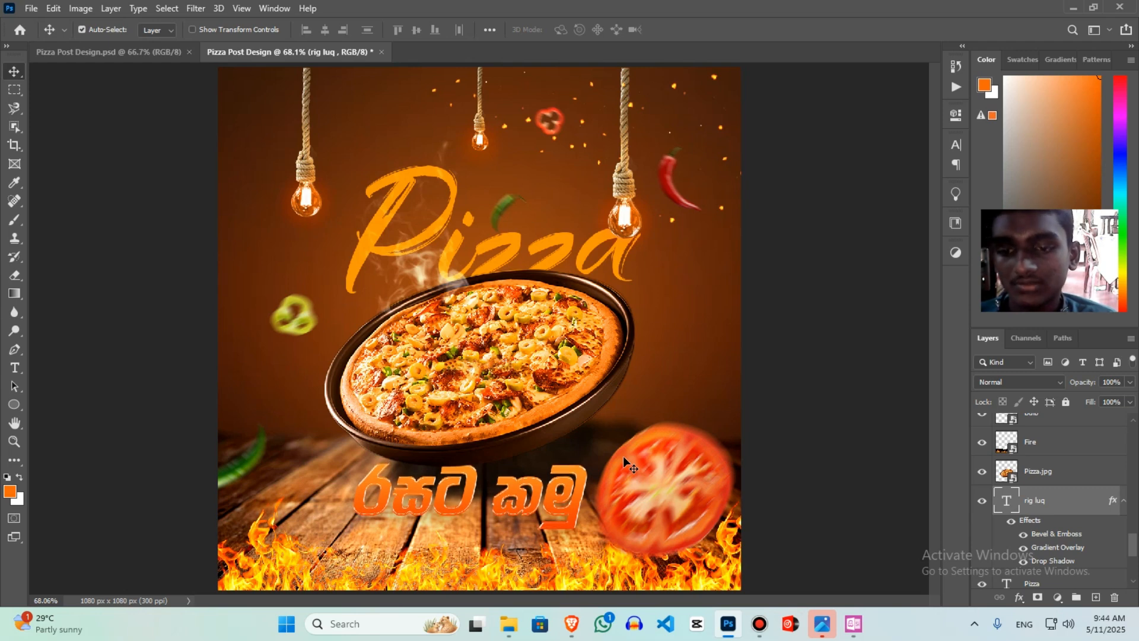
key(ctrl+t)
drag(475, 542, 475, 544)
key(Return)
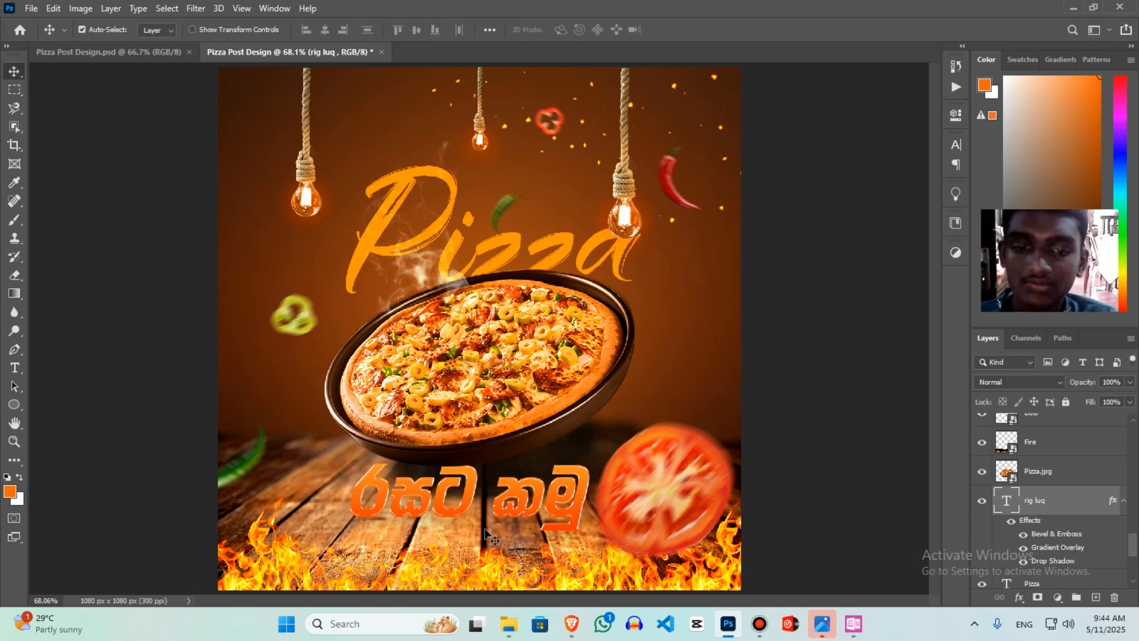
Scale the tomato slice beside the Sinhala text down to 93.19%, keeping its lower-right corner in place
click(647, 513)
key(ctrl+t)
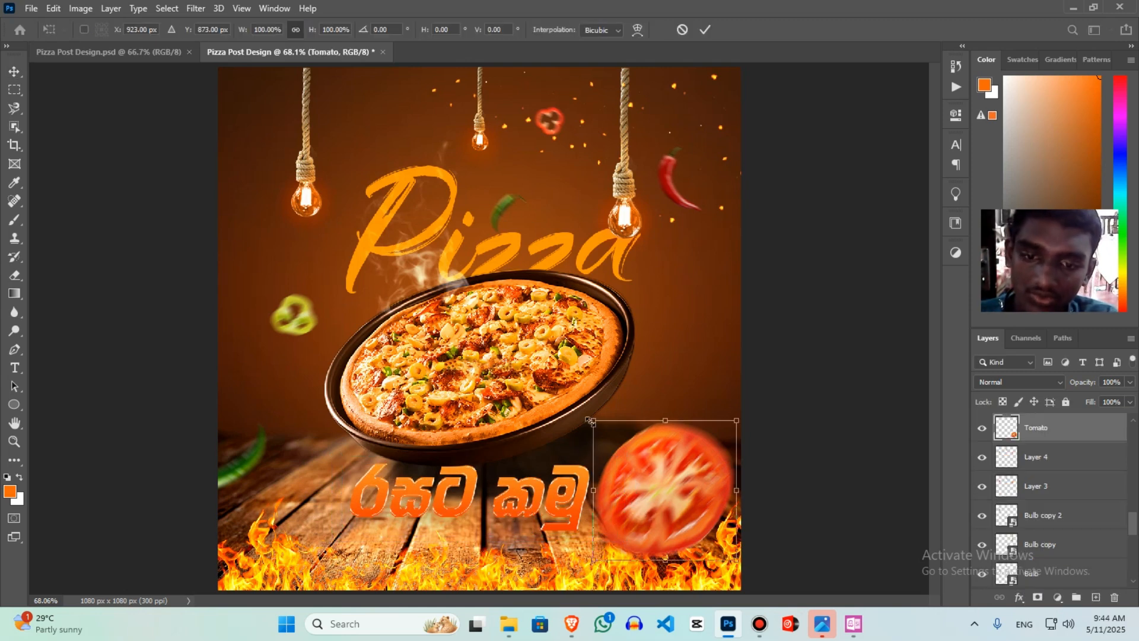
drag(590, 420, 602, 429)
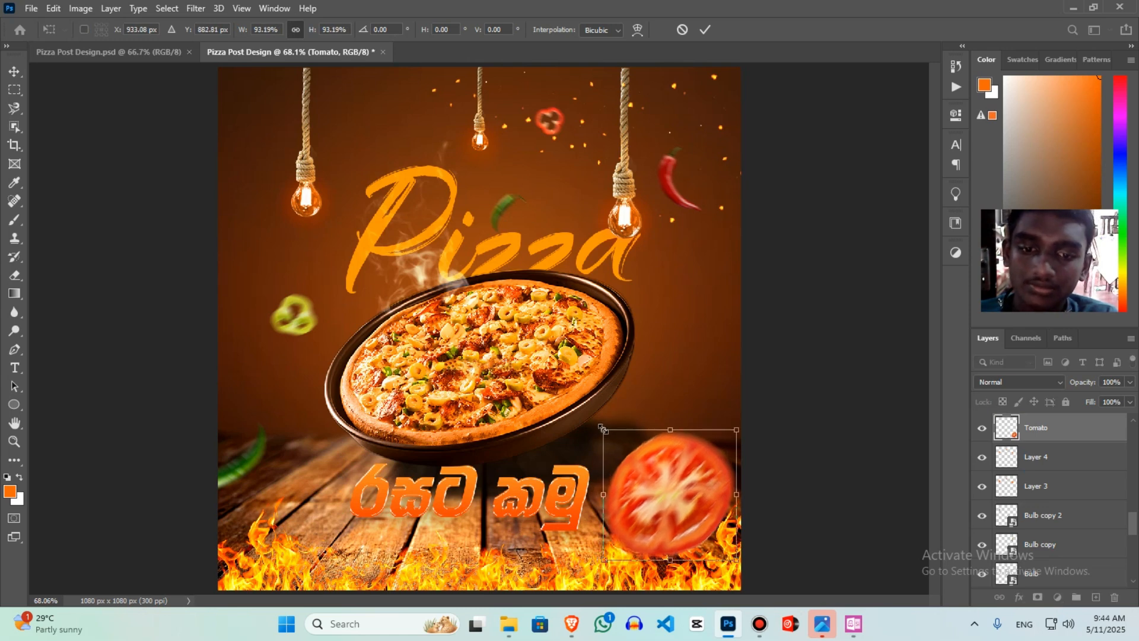
key(Return)
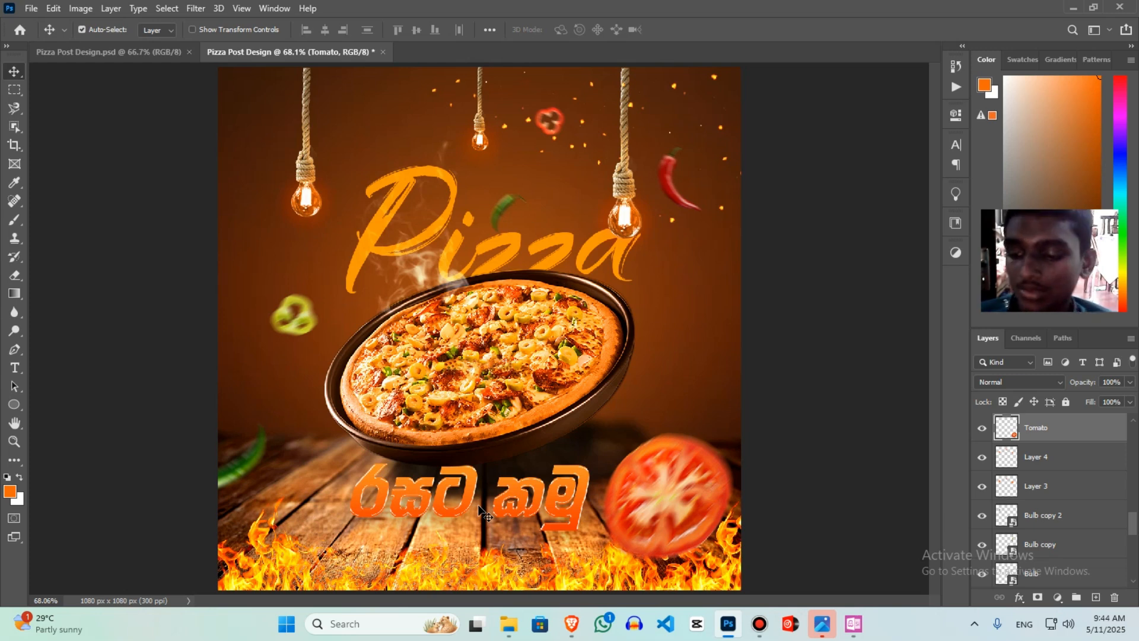
Save the design as the Photoshop file Pizza Post Design in Youtube Channel > Projects > Pizza Post Design on drive E
key(ctrl+s)
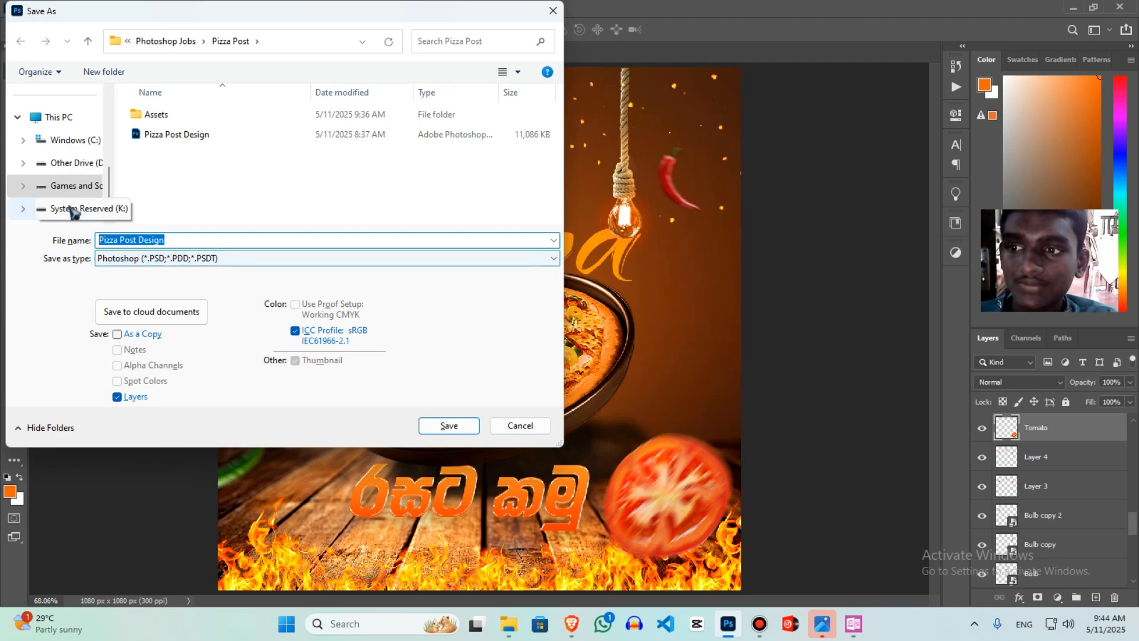
click(77, 185)
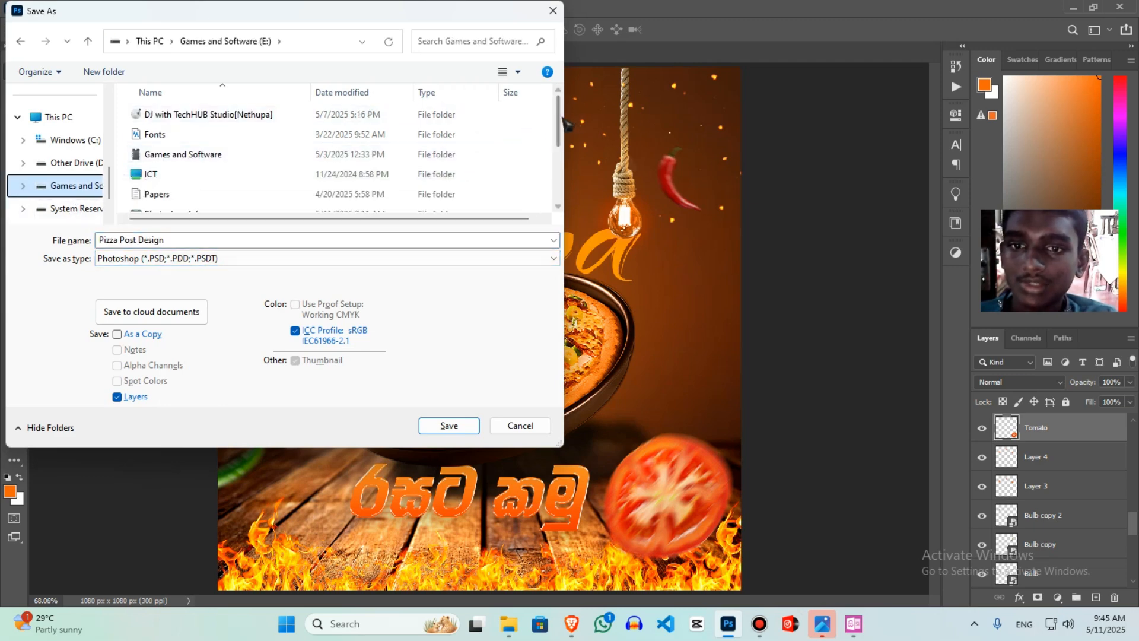
drag(557, 122, 561, 181)
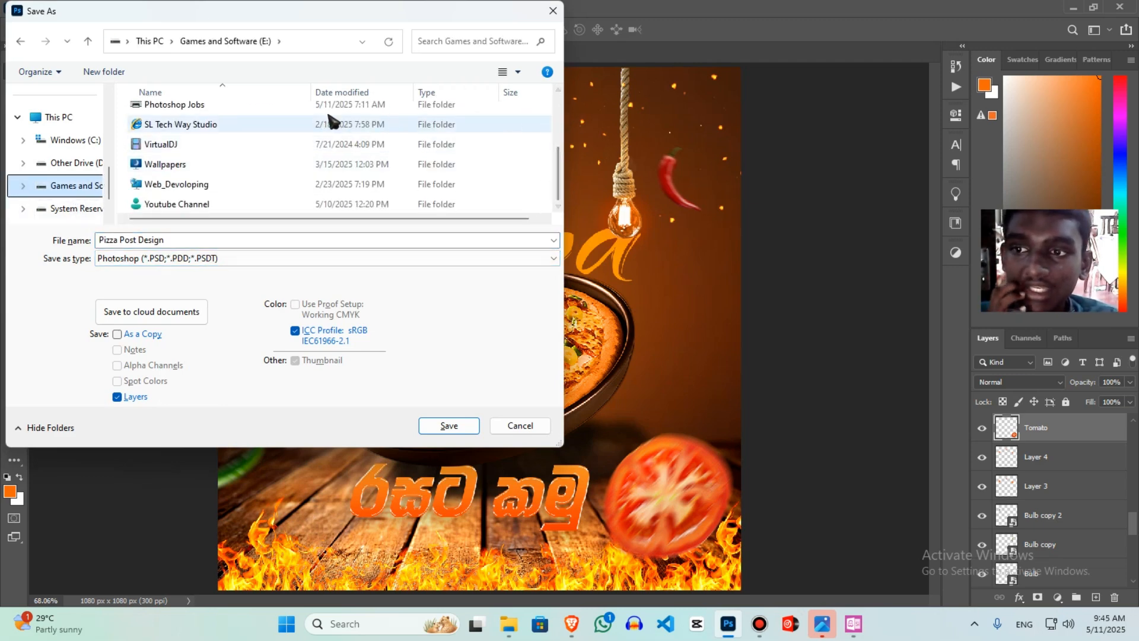
double_click(301, 205)
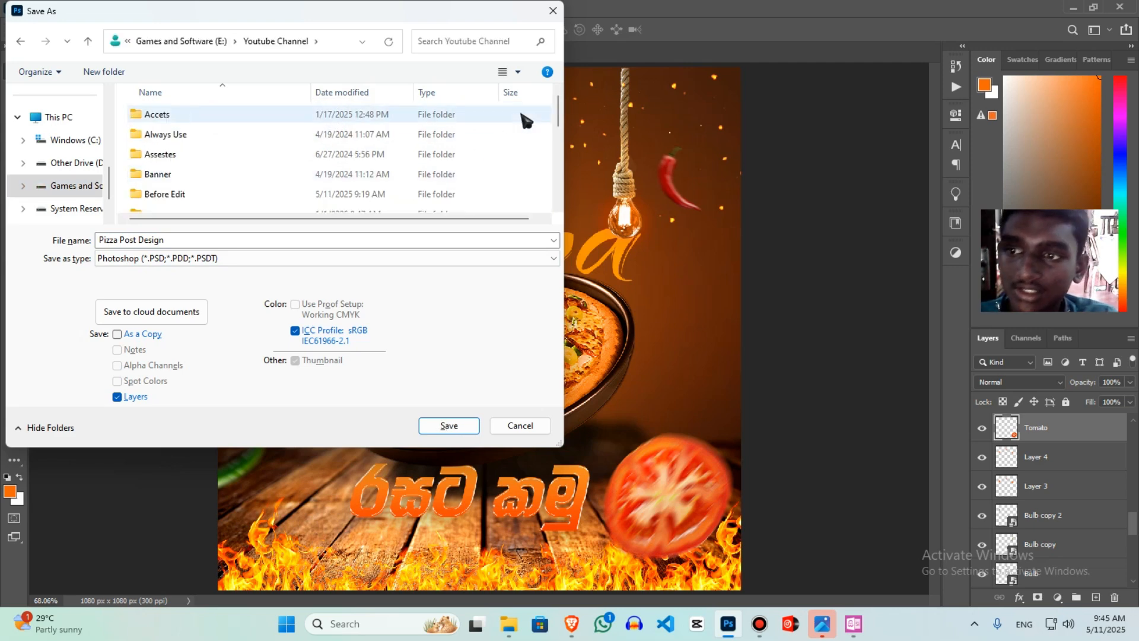
drag(558, 125, 561, 172)
scroll(561, 185, down, 1)
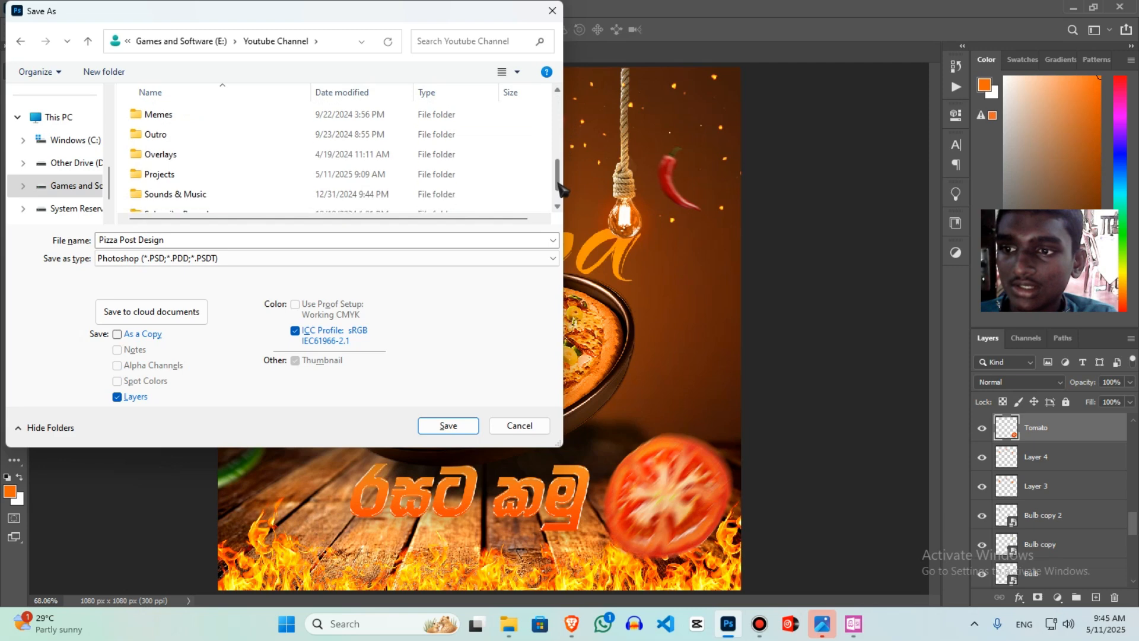
double_click(175, 156)
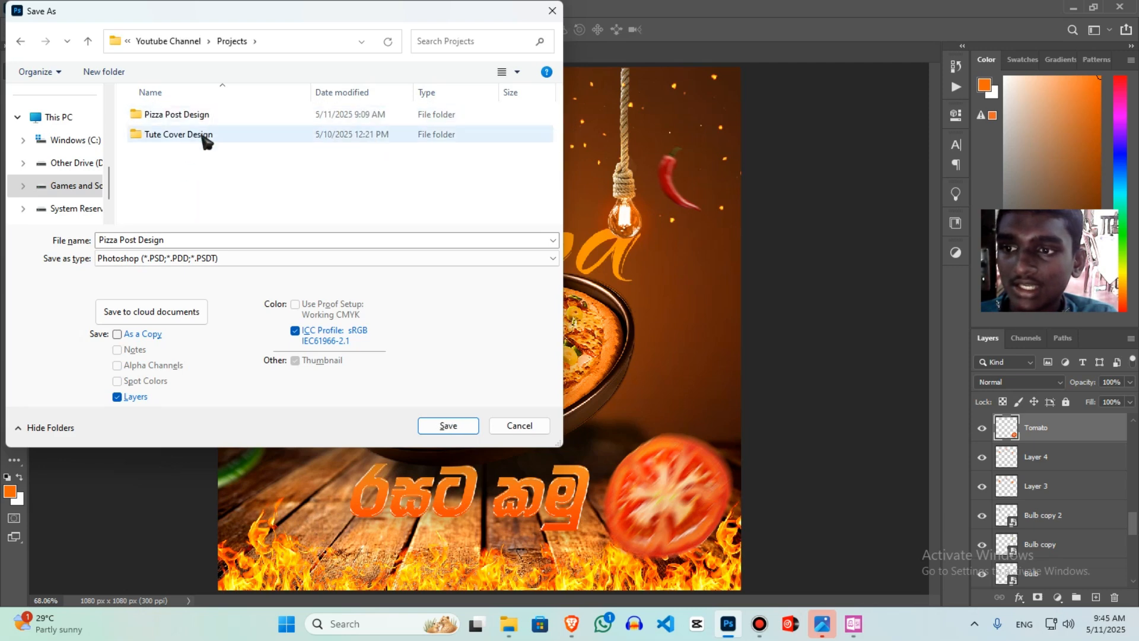
double_click(214, 113)
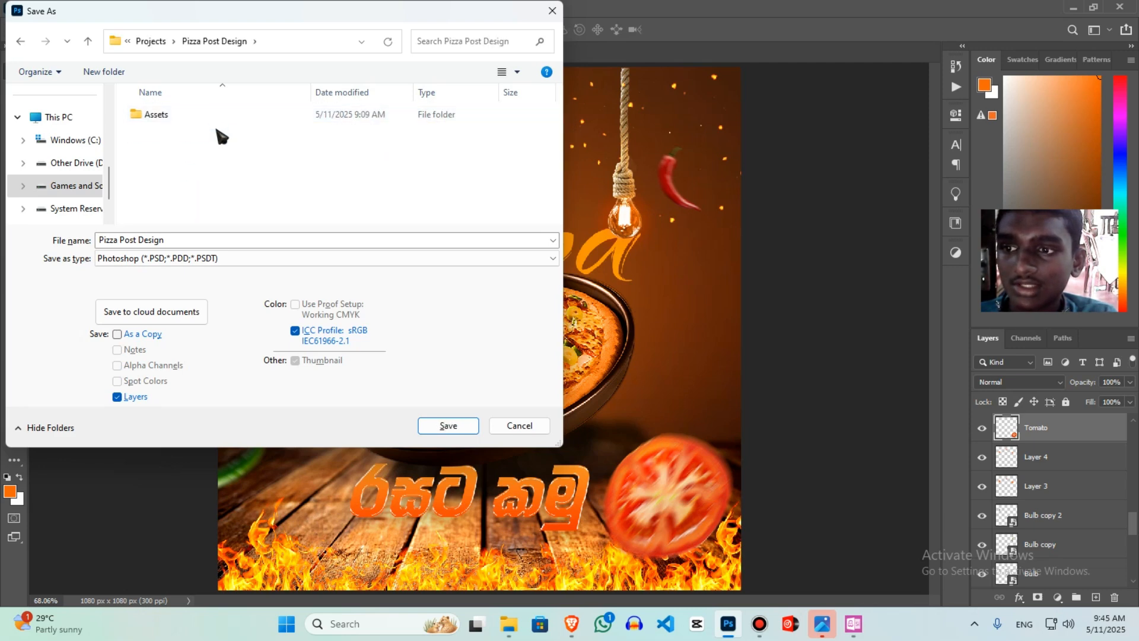
click(448, 427)
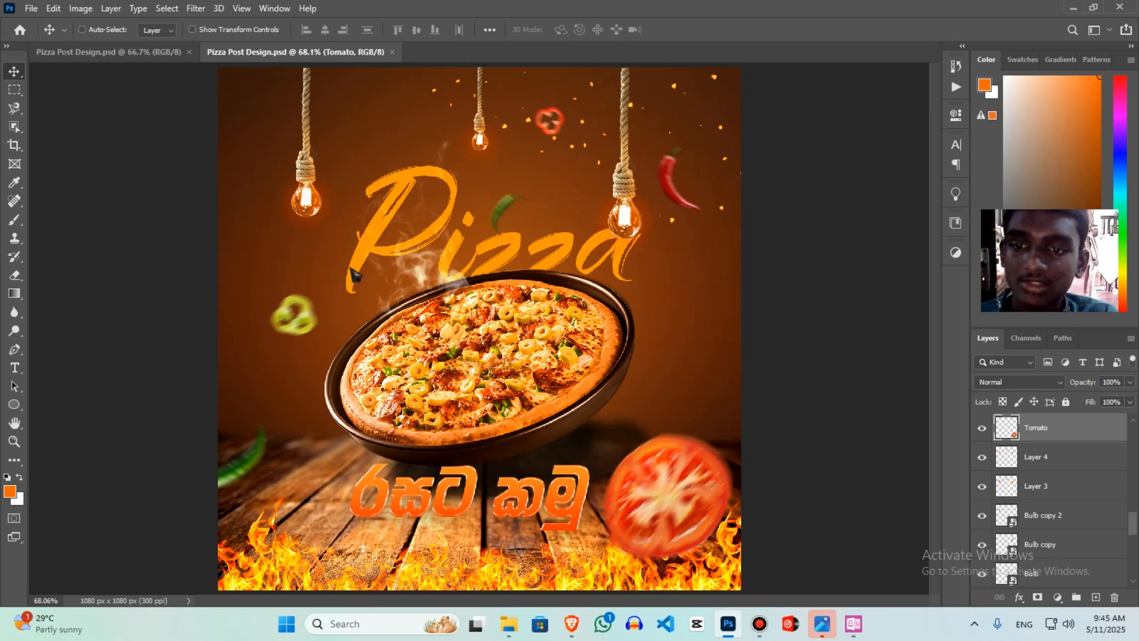
Save a PNG copy named Pizza Post Design in the same project folder and accept the PNG options
key(ctrl+shift+s)
click(250, 258)
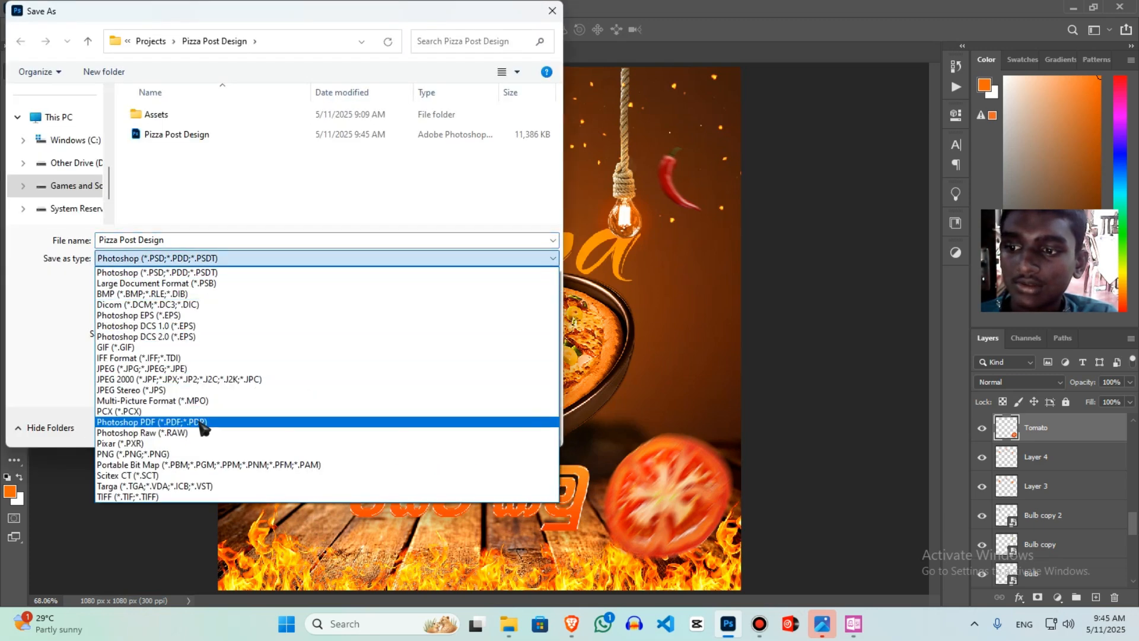
click(193, 454)
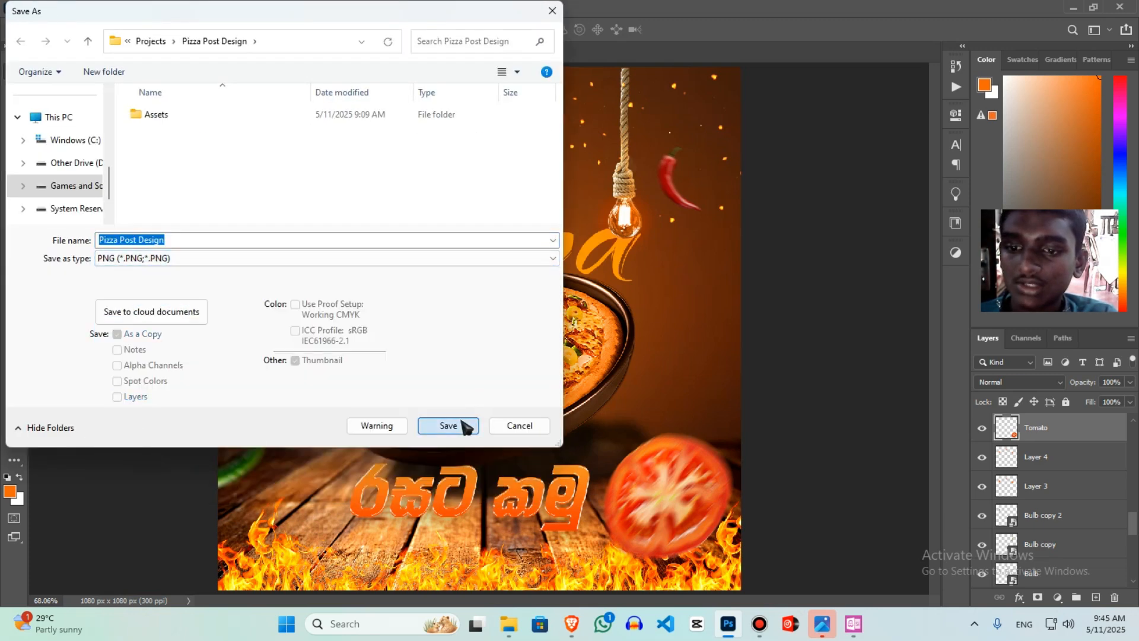
click(466, 427)
click(653, 177)
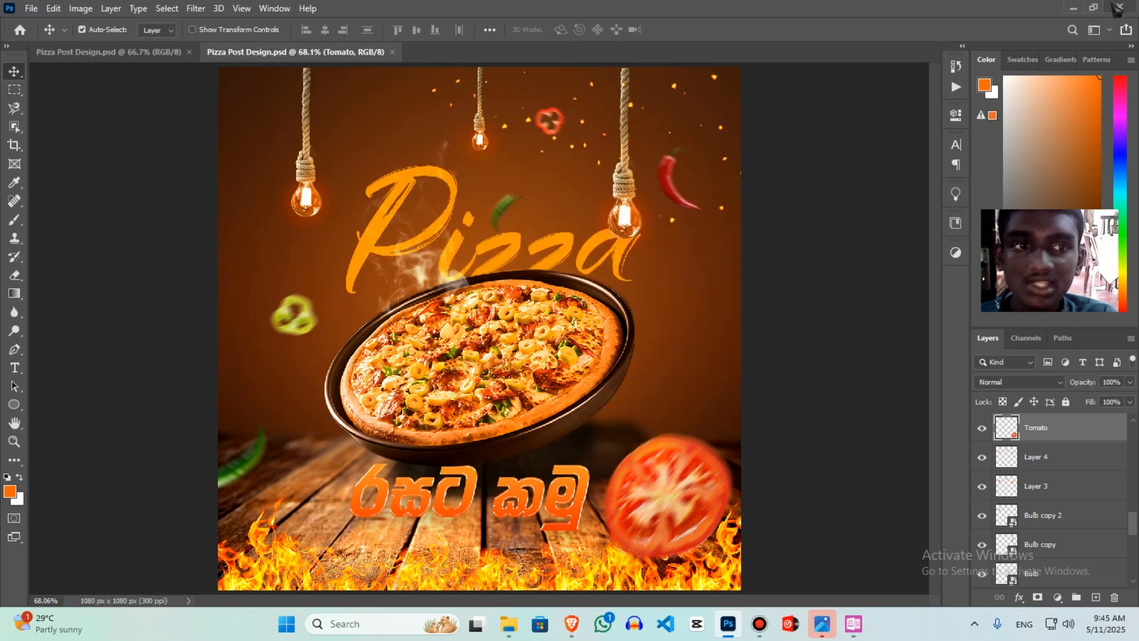
Switch to File Explorer, close the red chili preview, and show the Pizza Post folder's contents as large thumbnails
click(1073, 8)
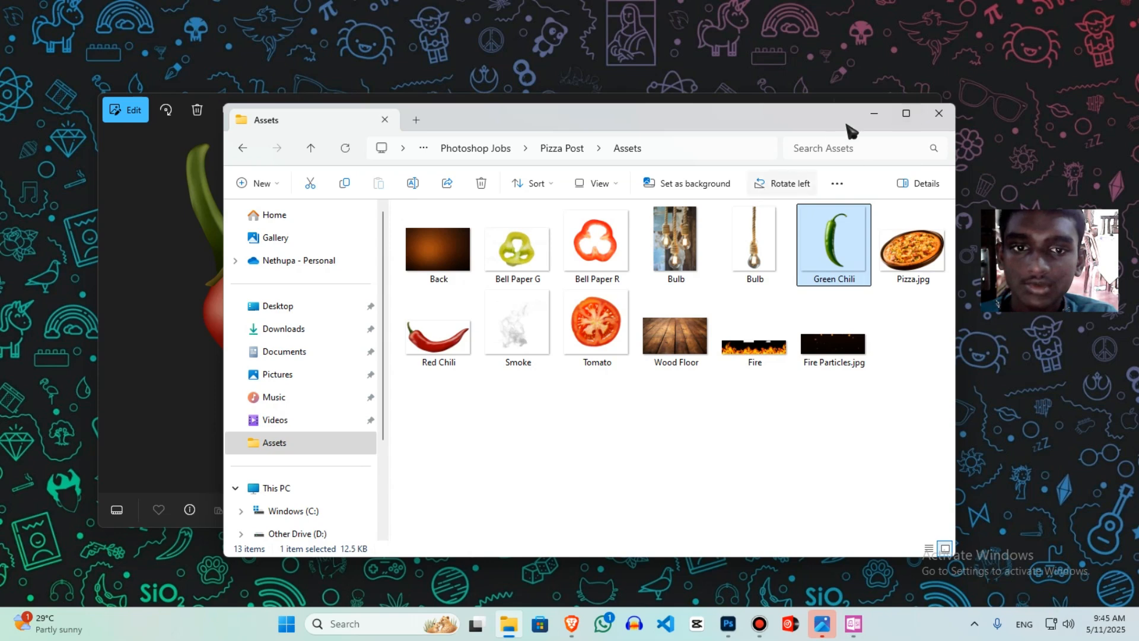
key(alt+Tab)
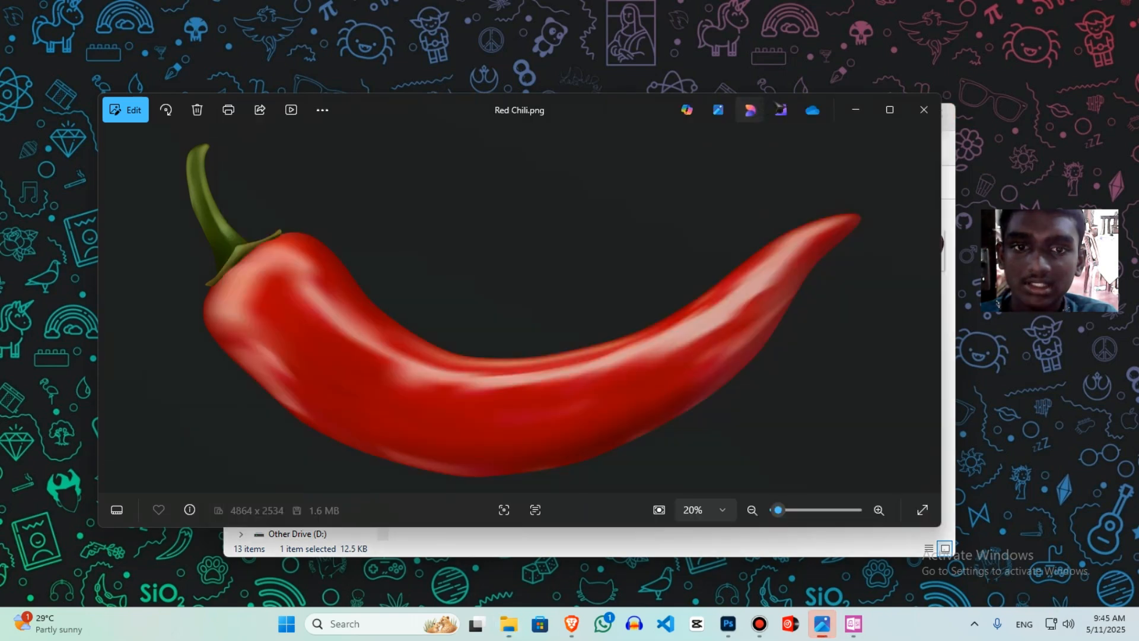
click(924, 109)
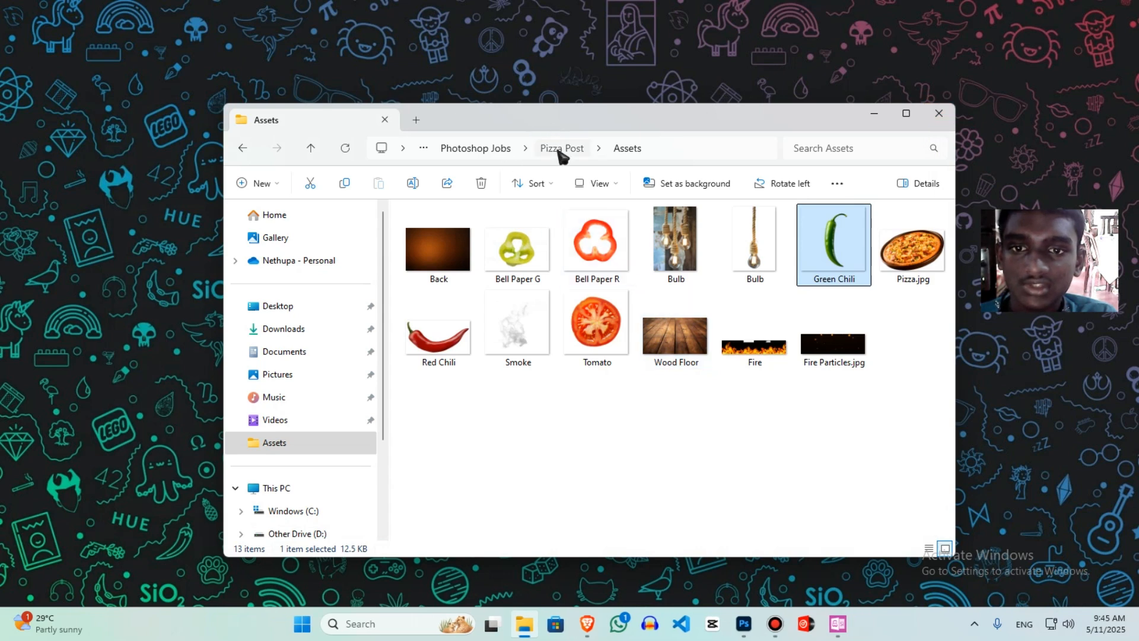
click(557, 150)
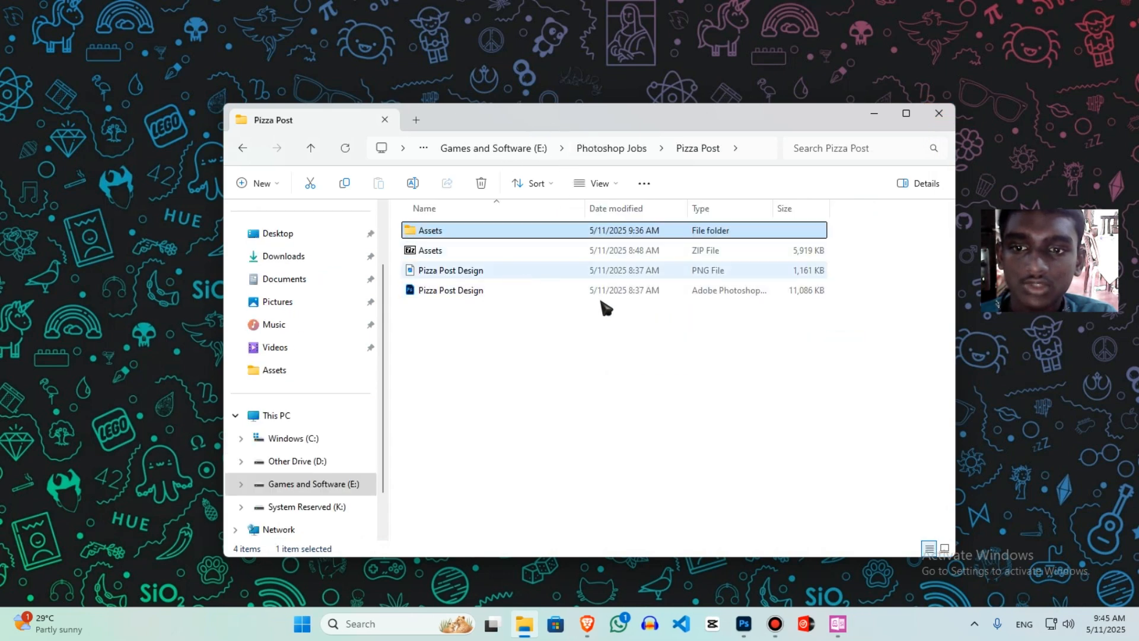
click(945, 549)
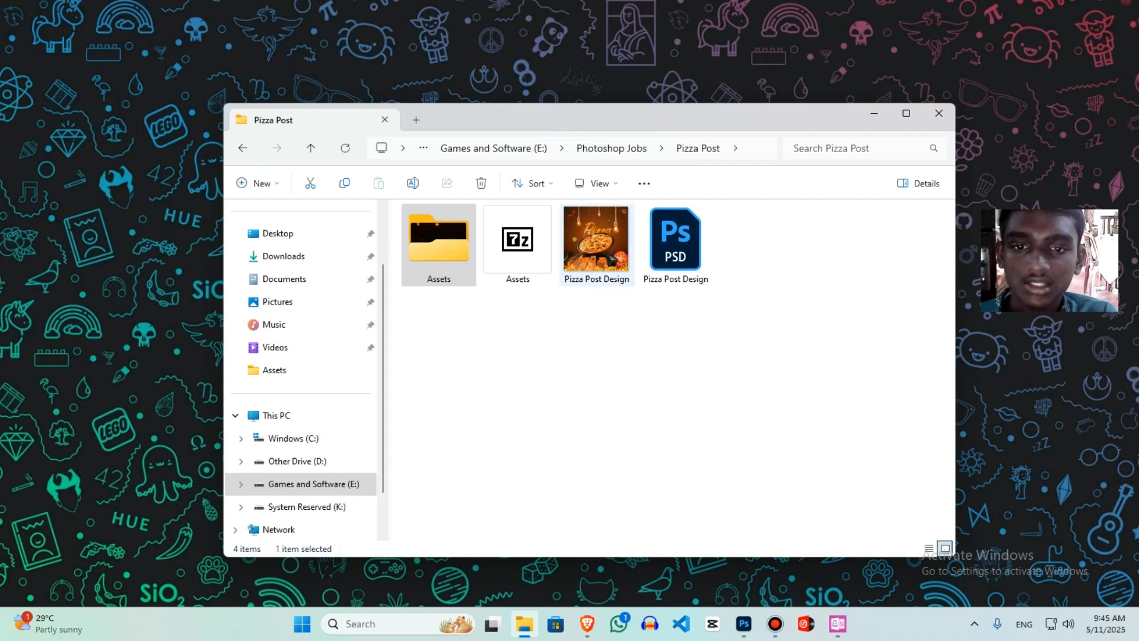
Open Pizza Post Design.png from the Pizza Post folder in the image viewer and maximize it, with the folder window minimized
double_click(596, 241)
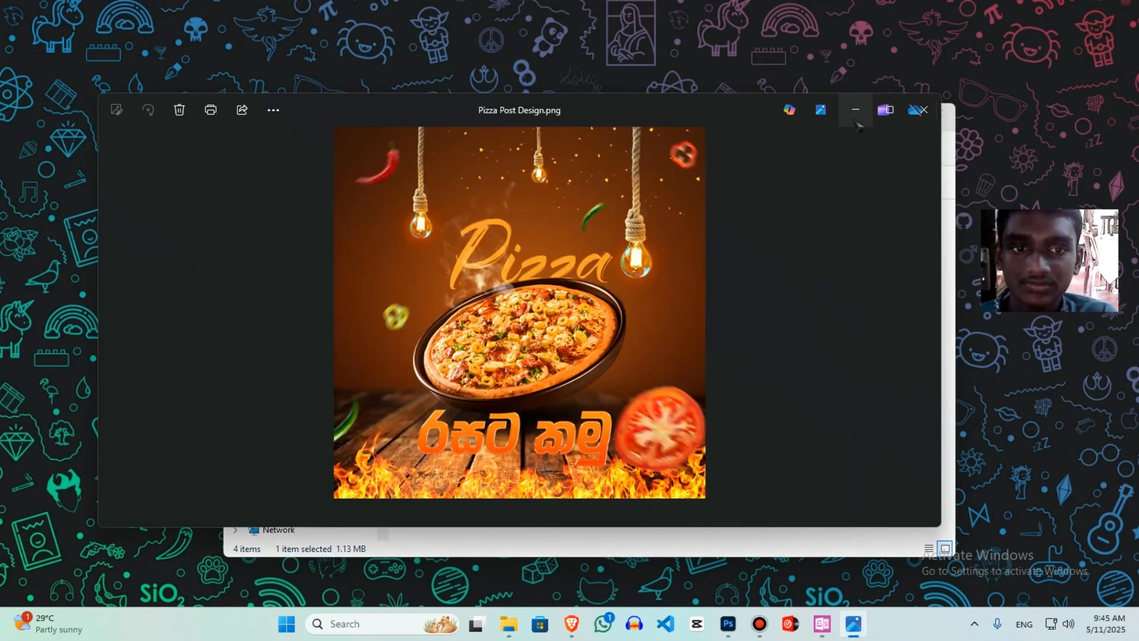
click(855, 109)
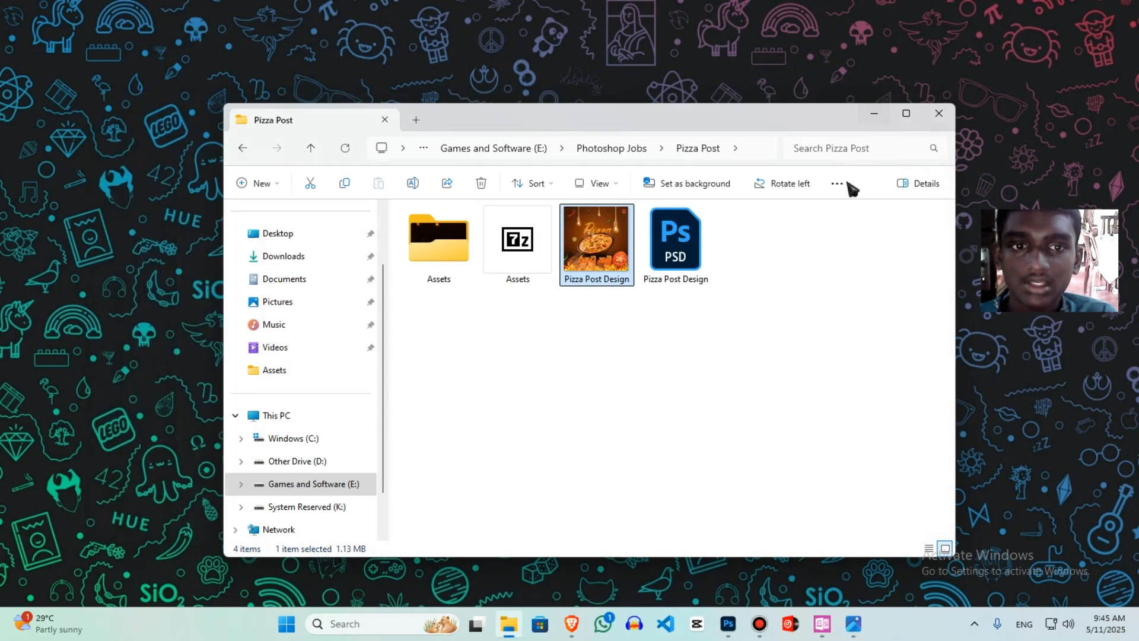
click(871, 112)
click(853, 624)
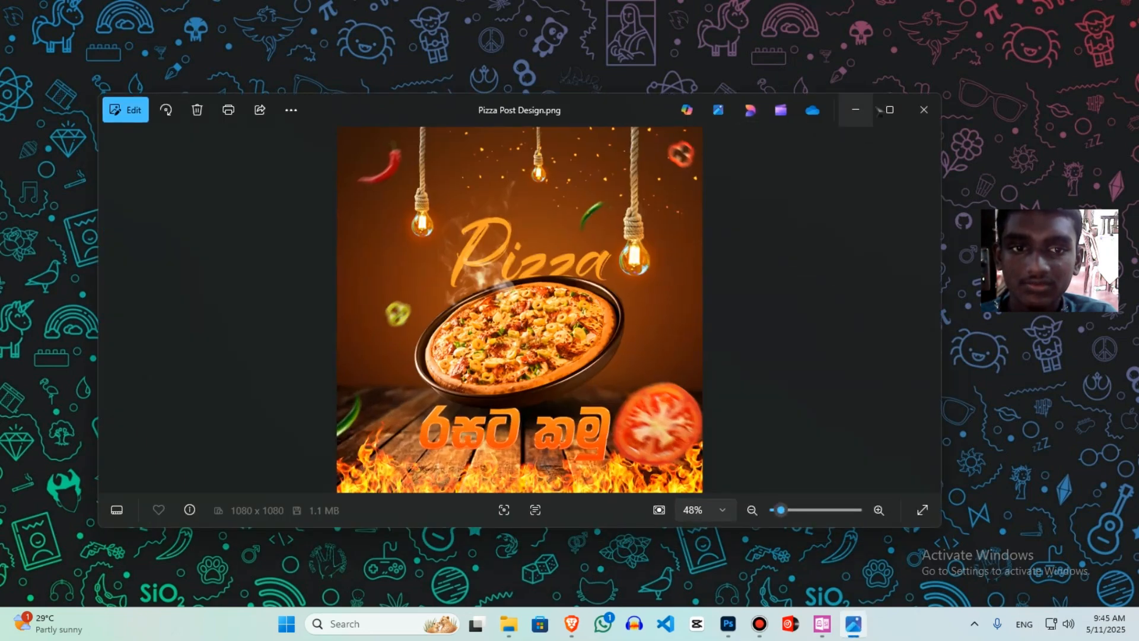
click(888, 114)
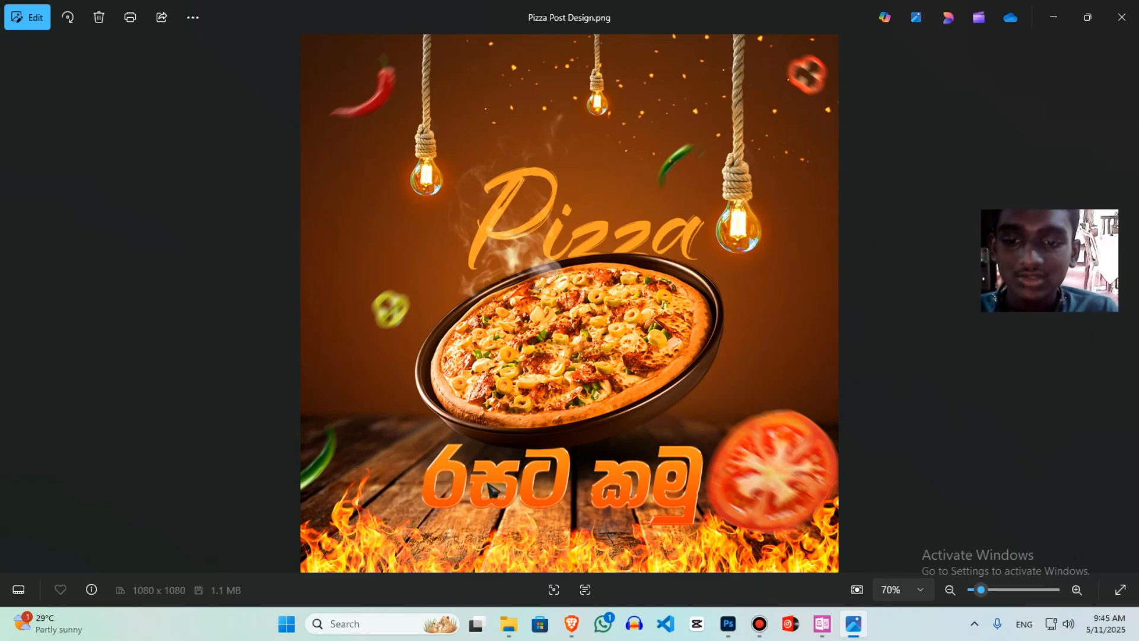
Examine the pizza post image up close and as a whole, and close the image viewer
scroll(504, 495, up, 2)
scroll(519, 500, down, 2)
scroll(643, 401, up, 4)
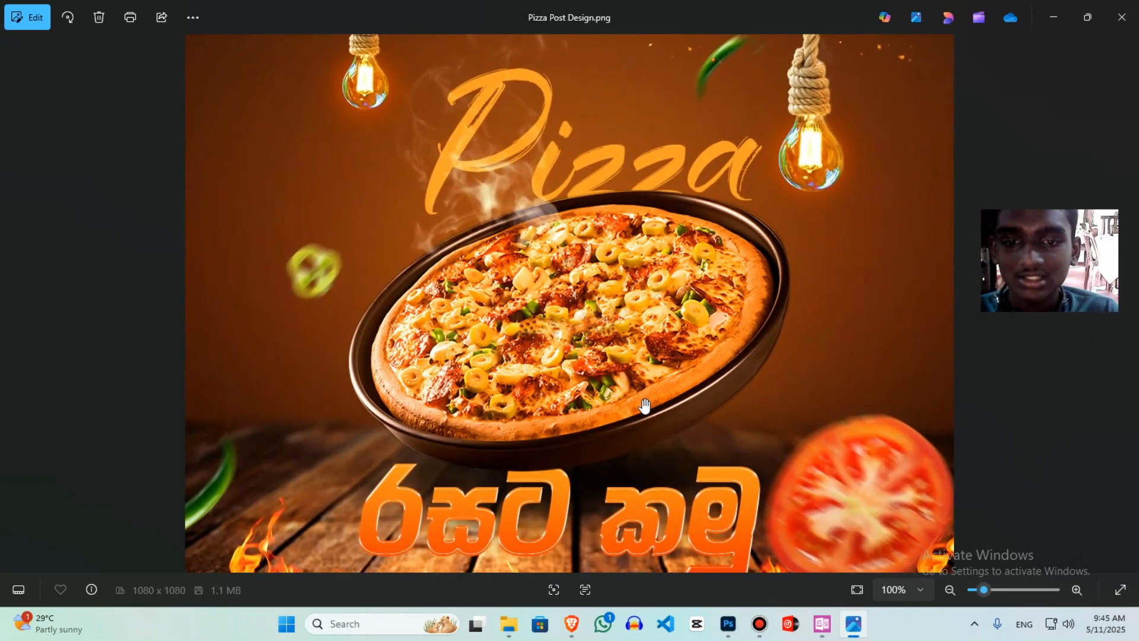
scroll(641, 407, up, 1)
scroll(642, 407, down, 2)
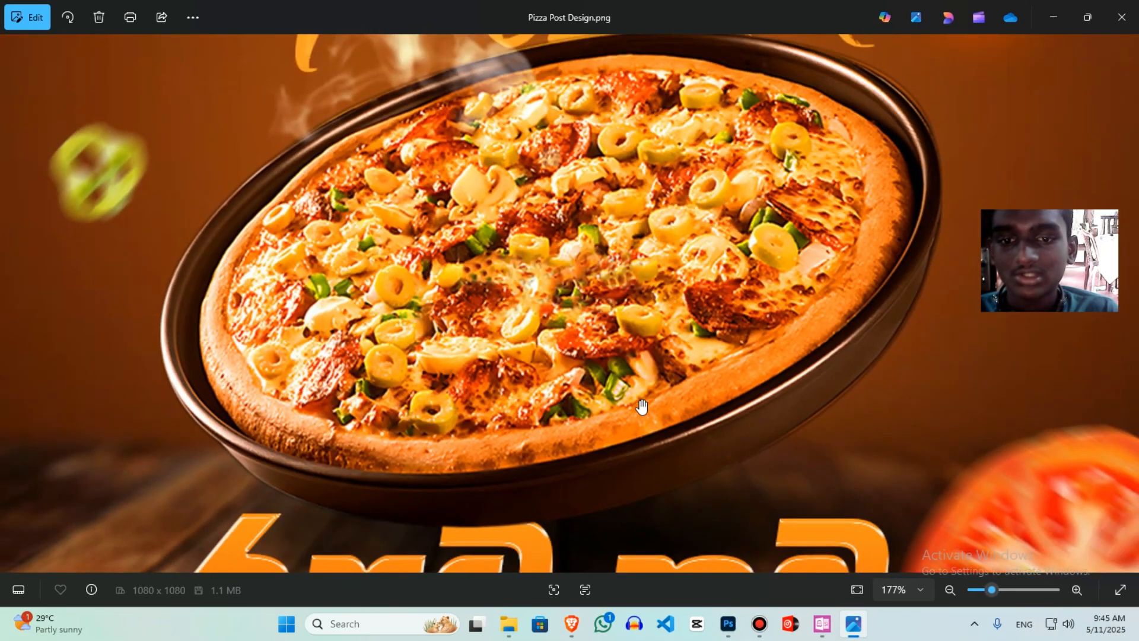
scroll(641, 406, down, 3)
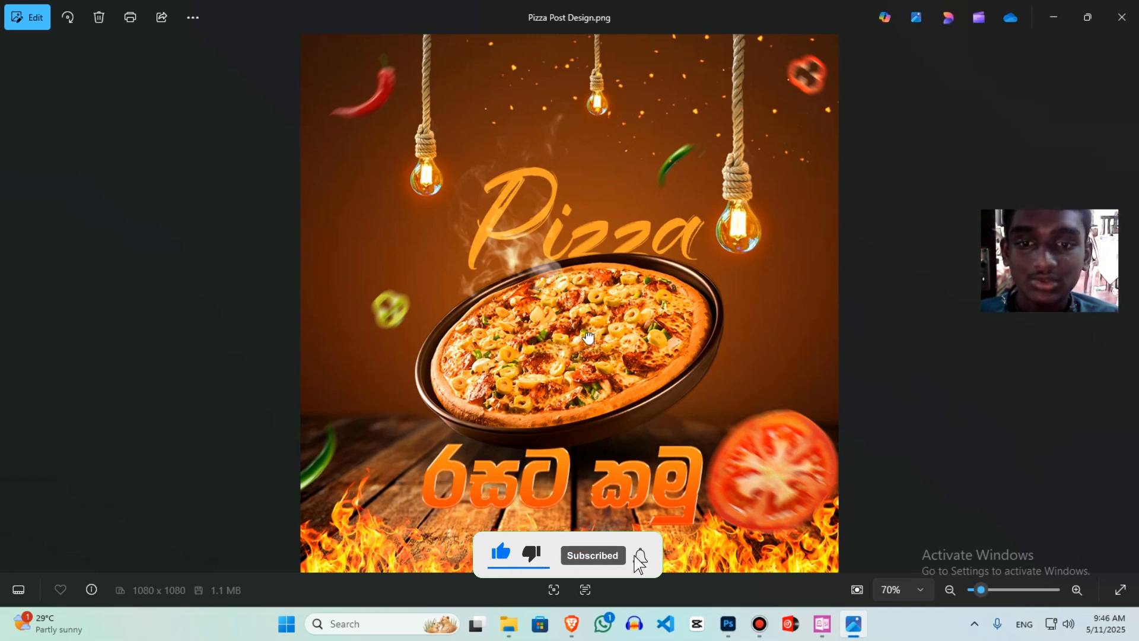
scroll(590, 309, up, 2)
scroll(588, 338, down, 2)
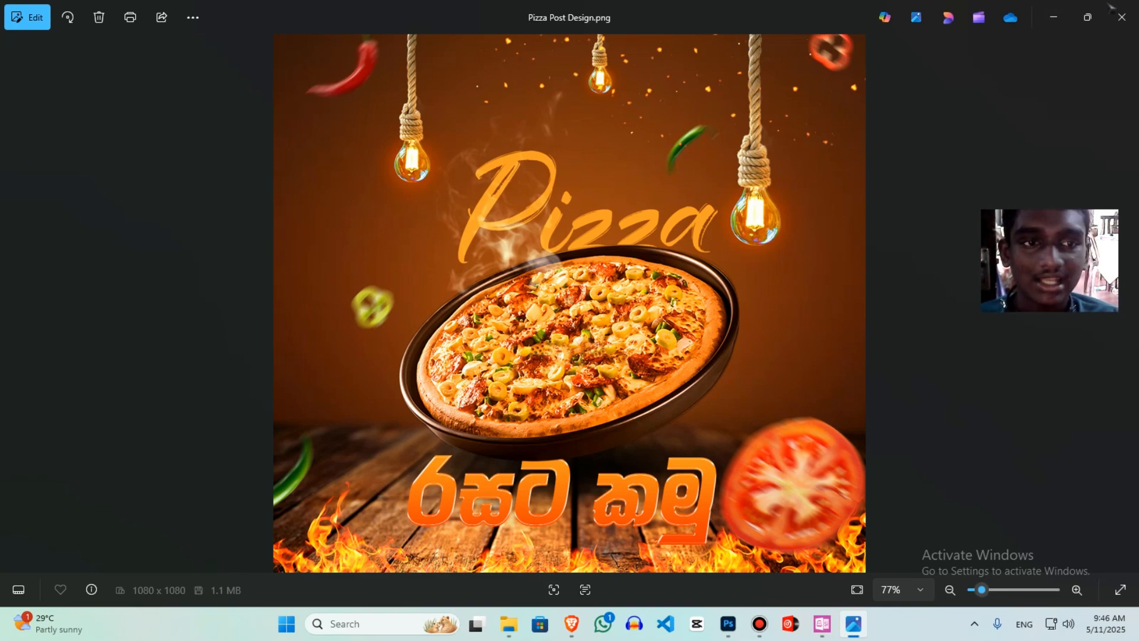
click(1122, 18)
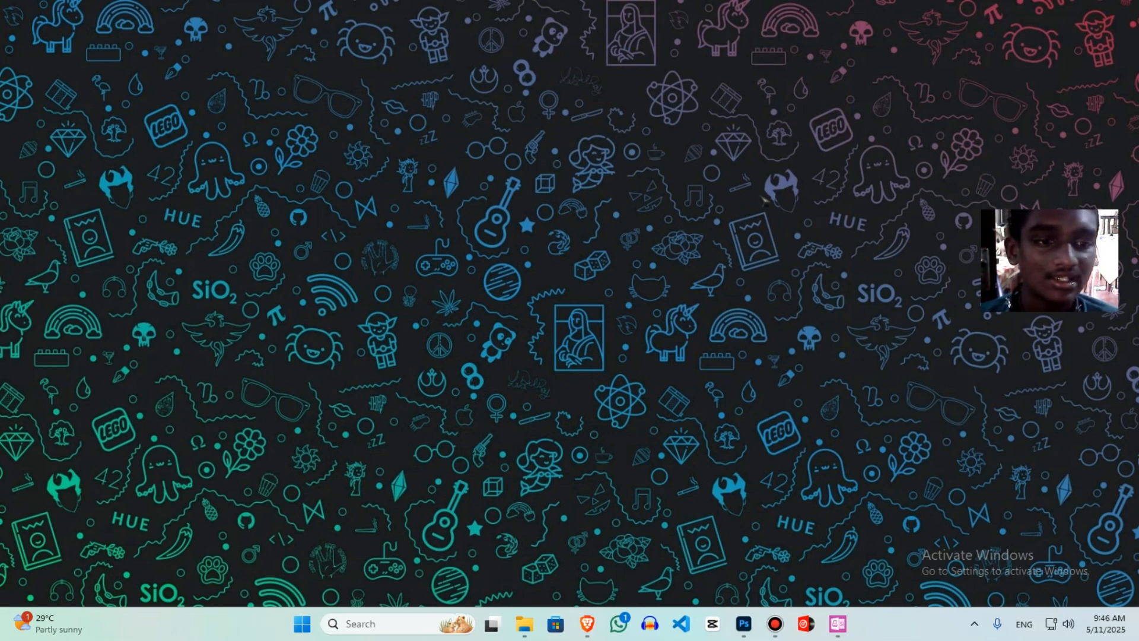